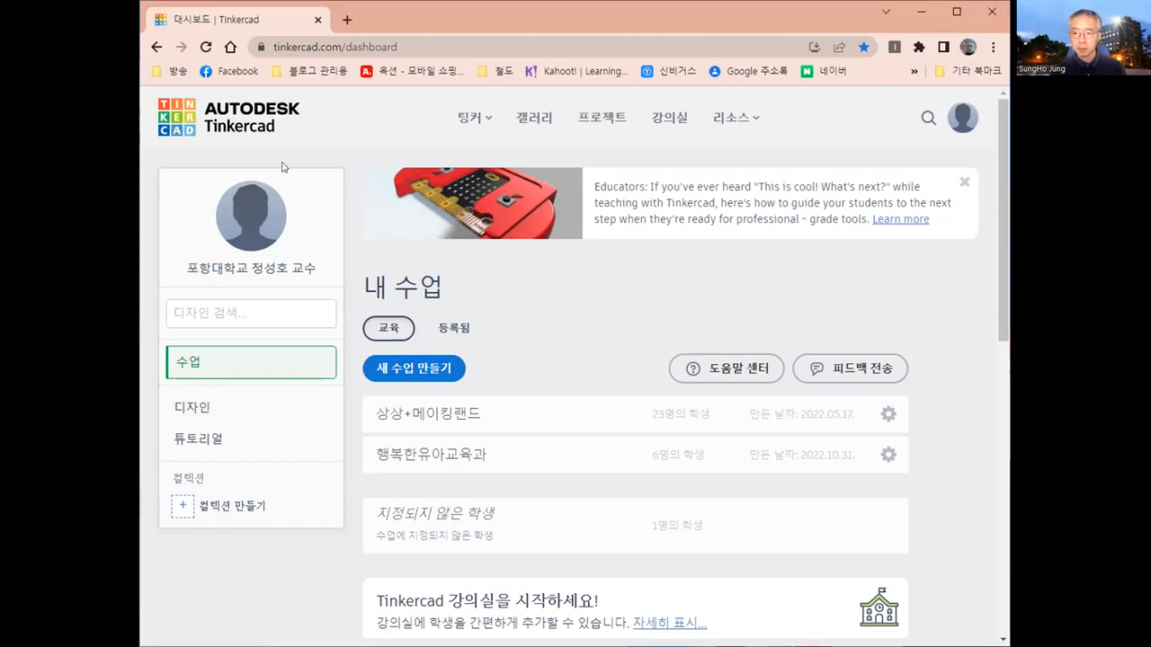
- Open the designs collection and look through the saved 3D designs, circuits and code blocks
click(291, 313)
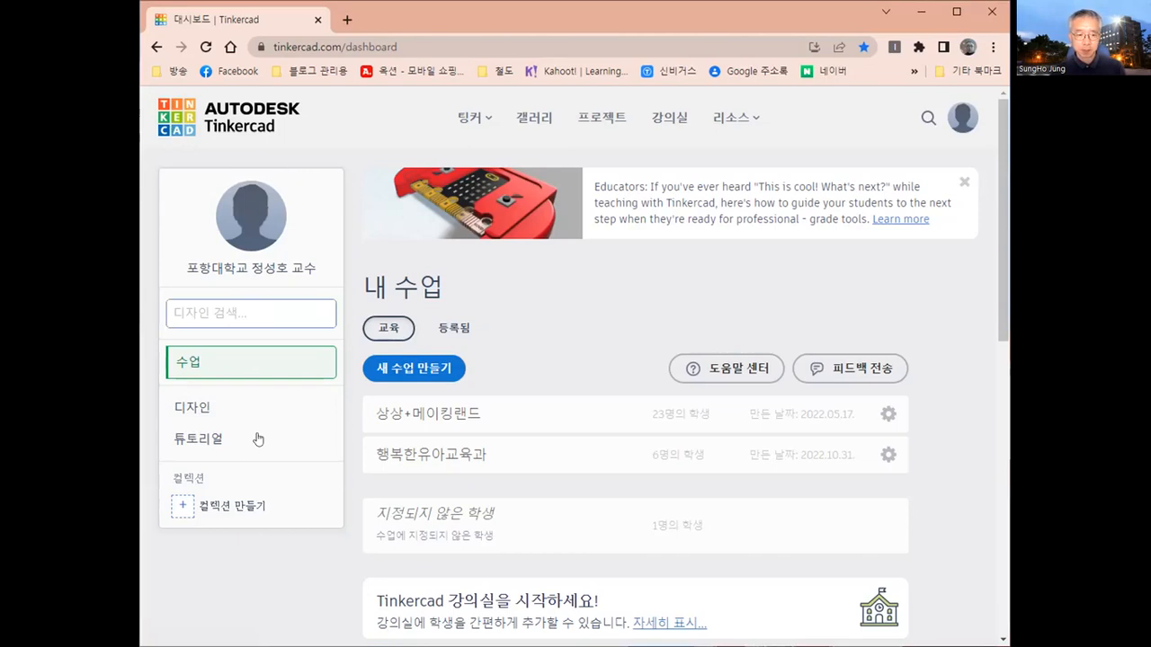
click(183, 411)
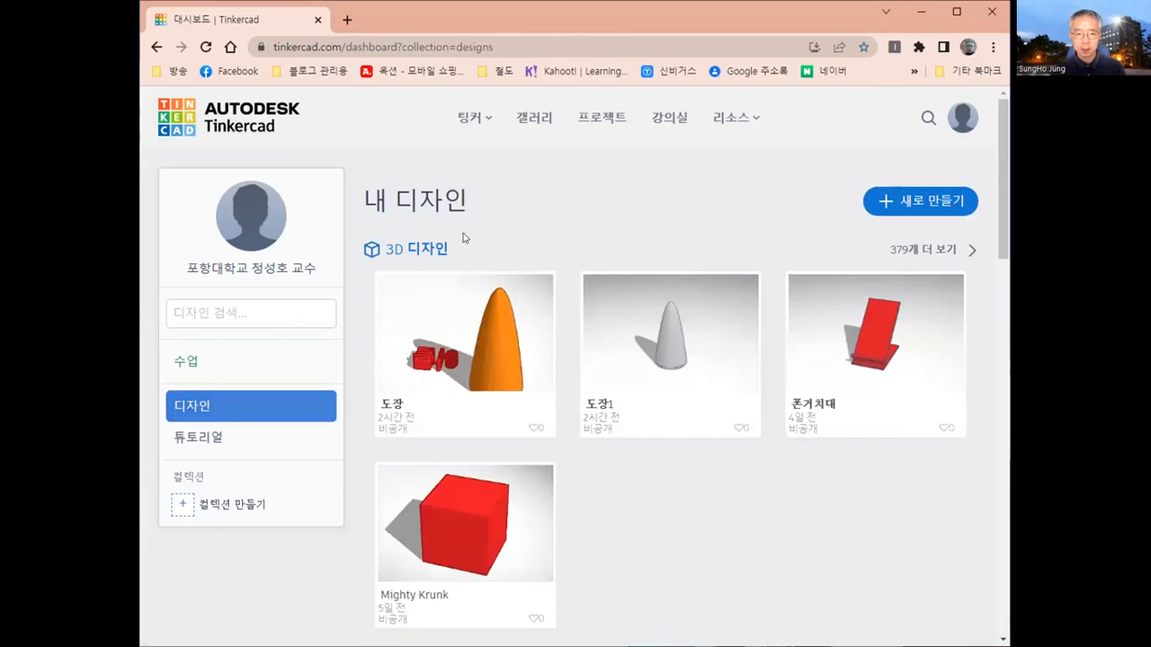
scroll(464, 237, down, 3)
scroll(463, 237, up, 3)
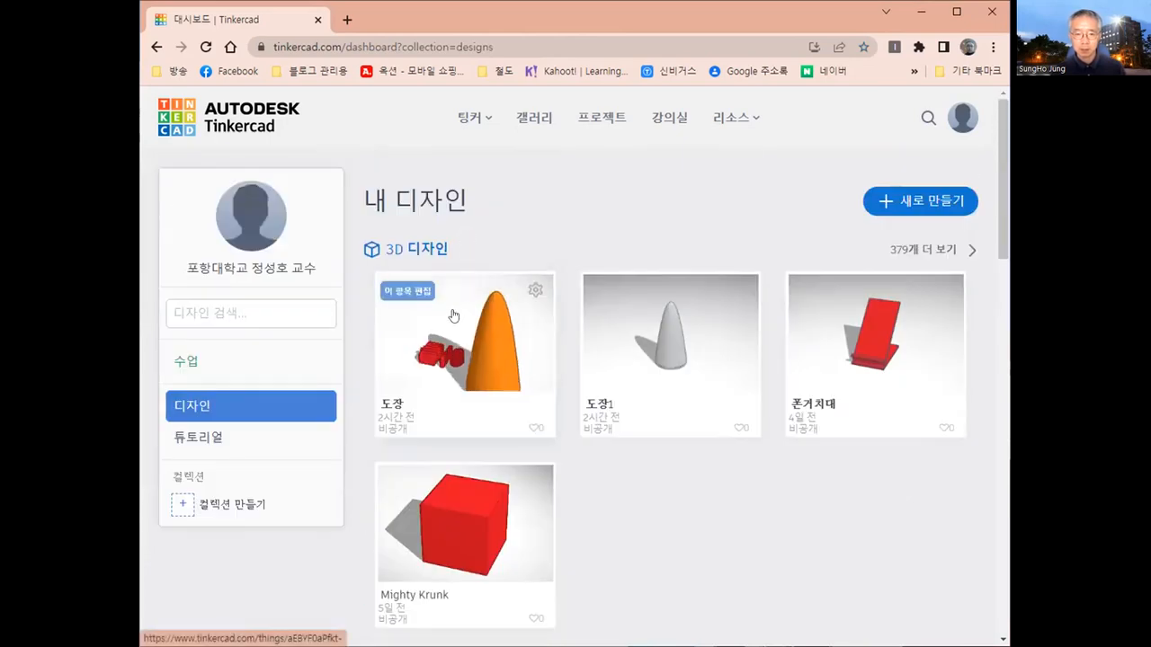
scroll(454, 316, down, 3)
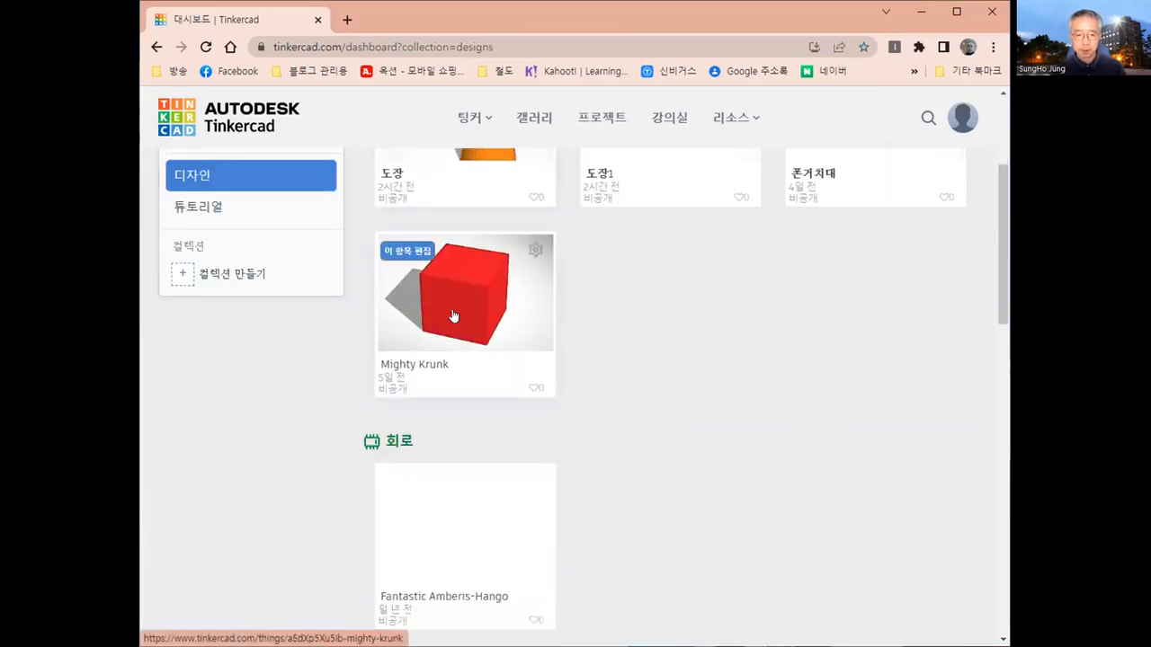
scroll(453, 315, down, 3)
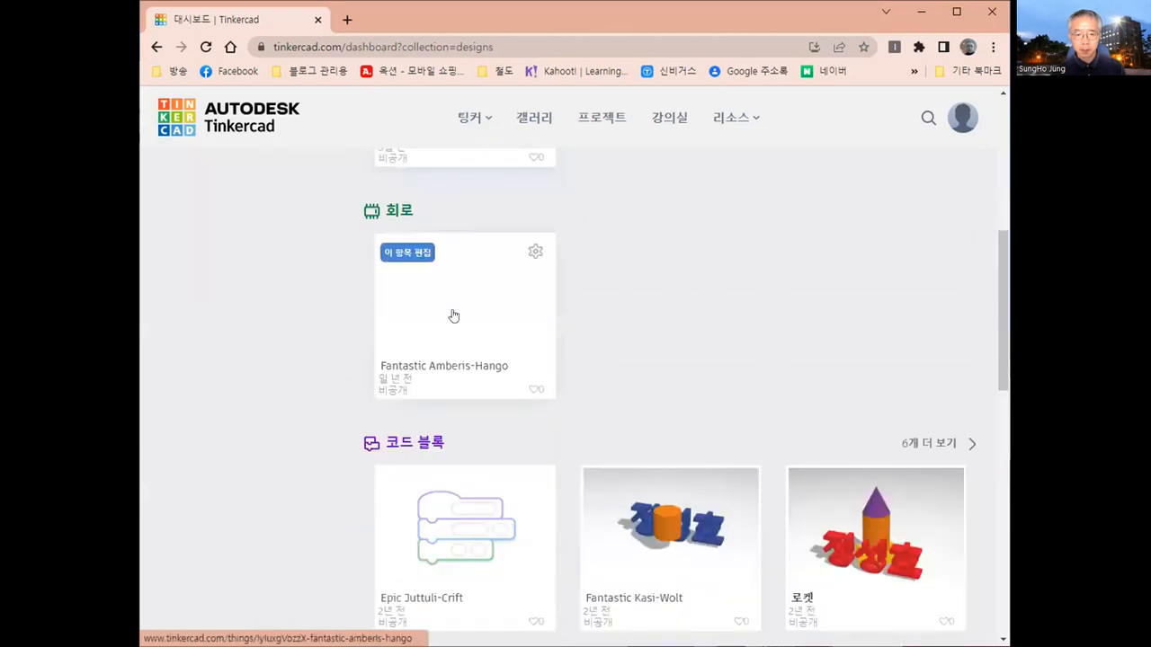
scroll(454, 315, down, 3)
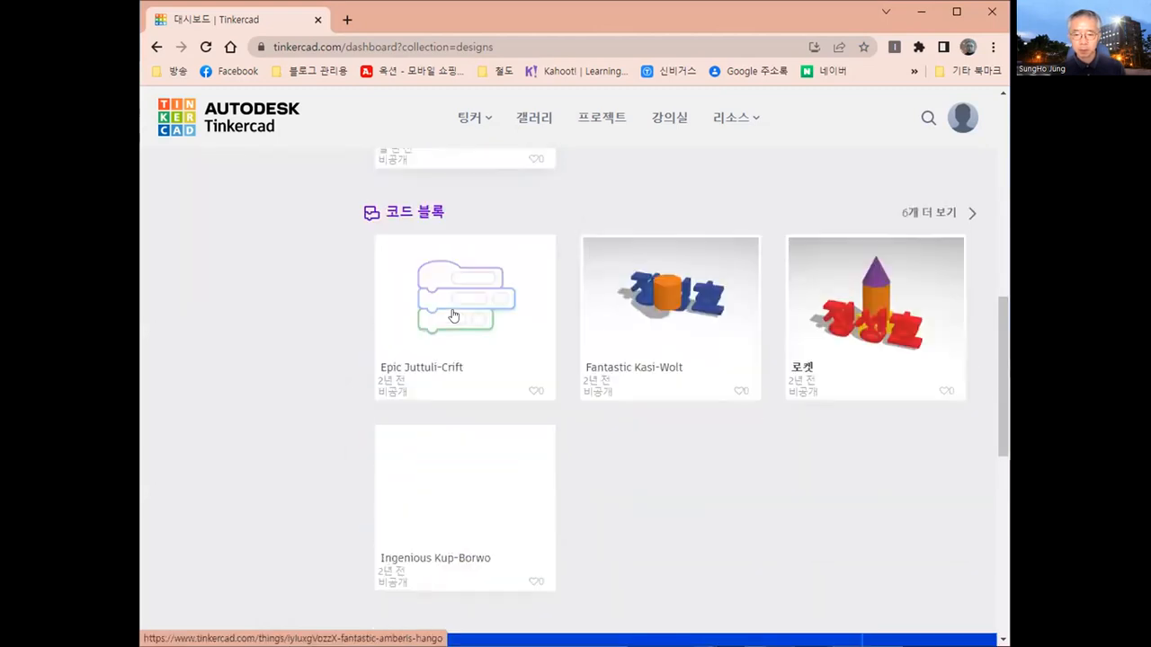
scroll(454, 316, up, 6)
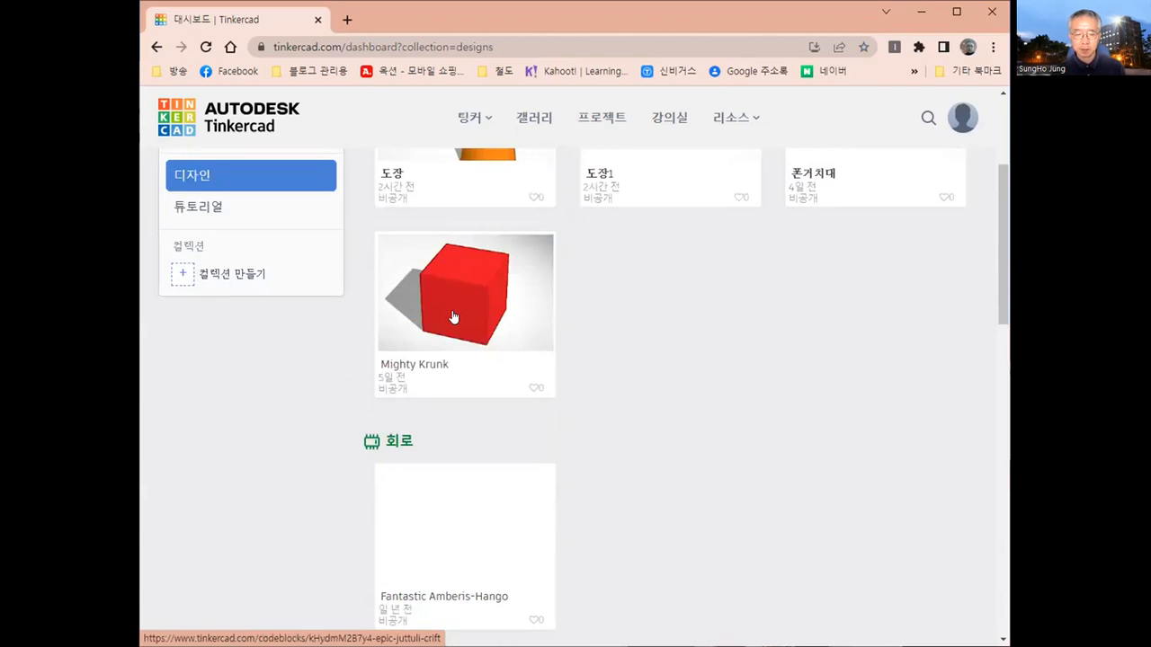
scroll(656, 402, up, 3)
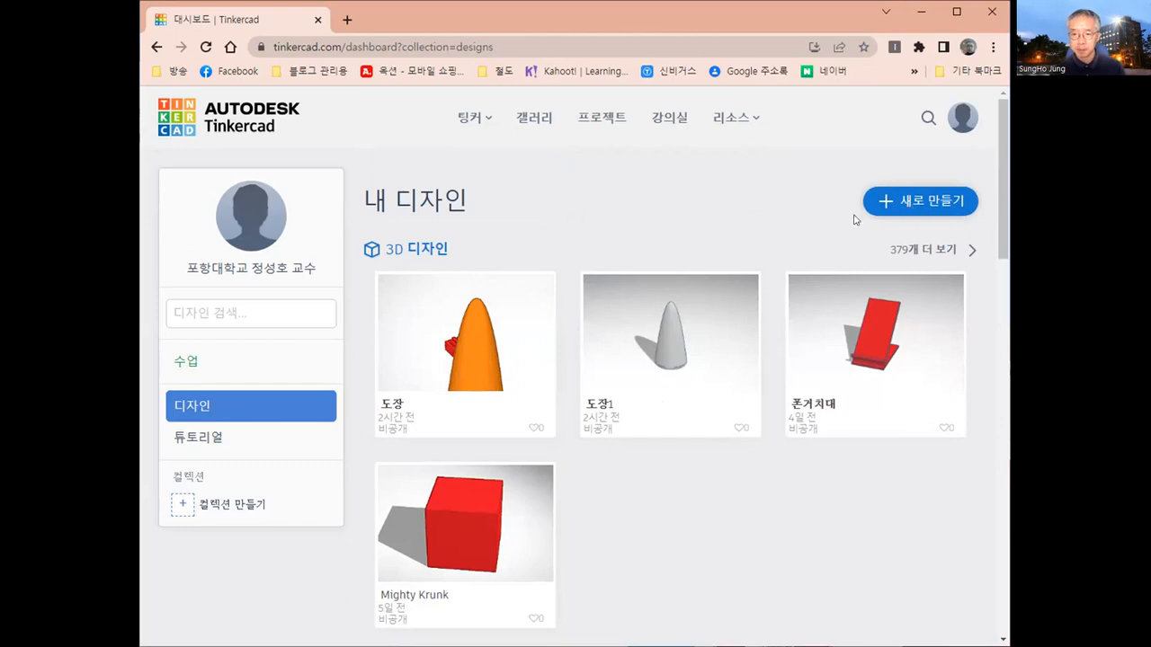
- Create a new 3D design and rename it 블록
click(918, 198)
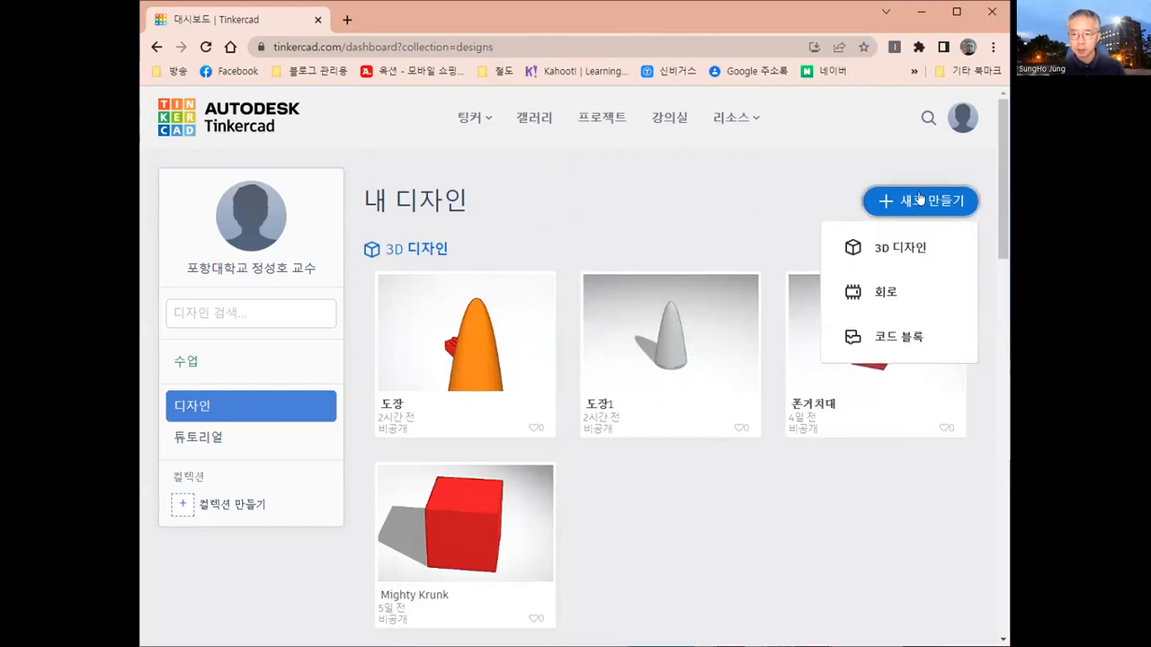
click(904, 249)
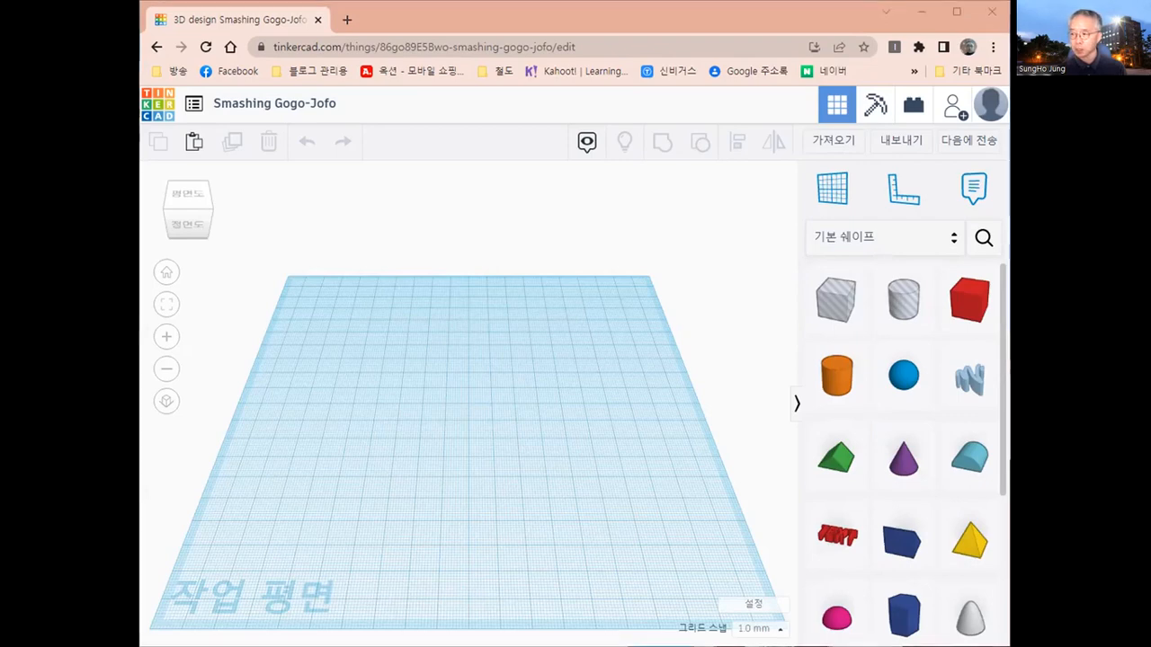
click(269, 105)
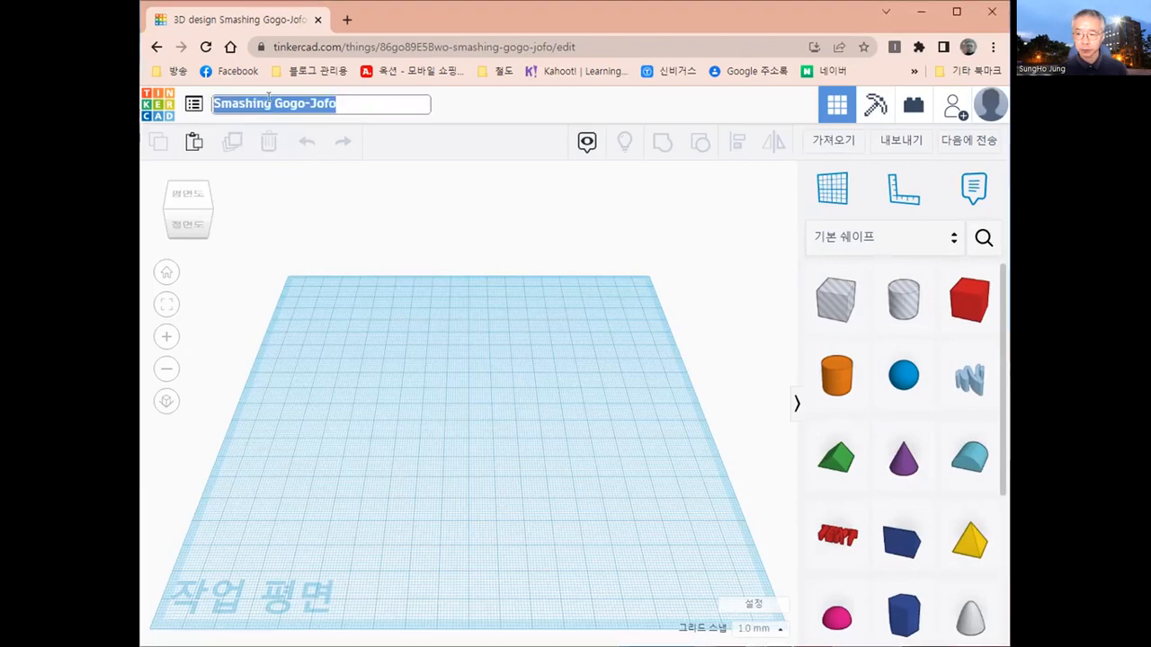
text(qks)
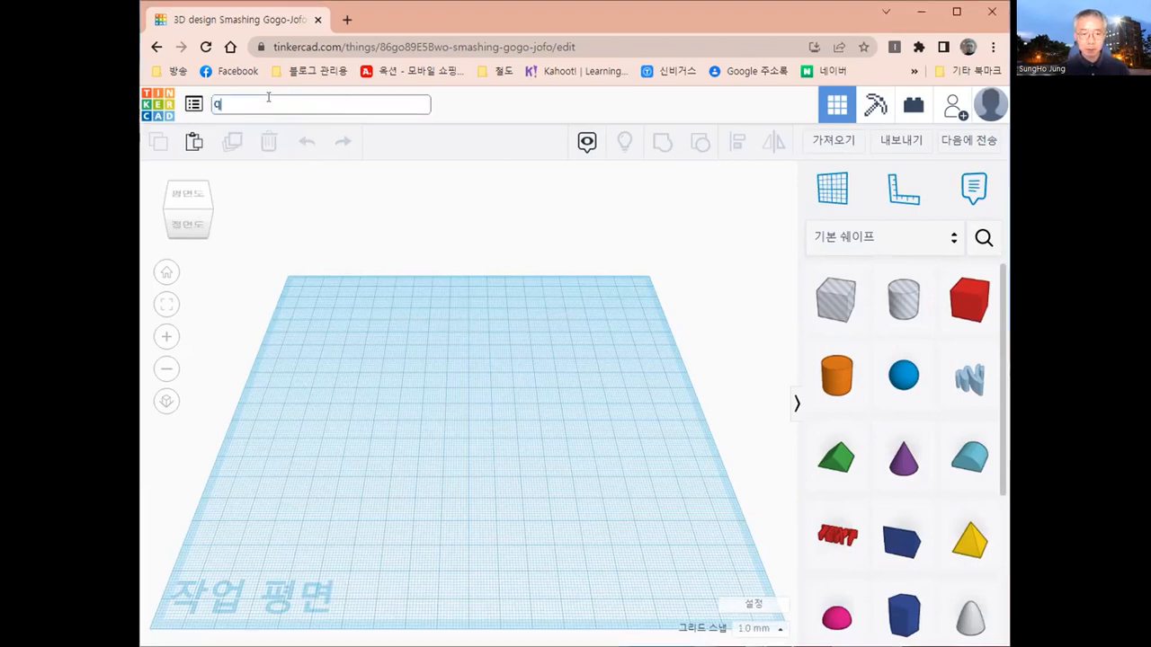
key(BackSpace)
key(BackSpace)
key(BackSpace)
text(블록)
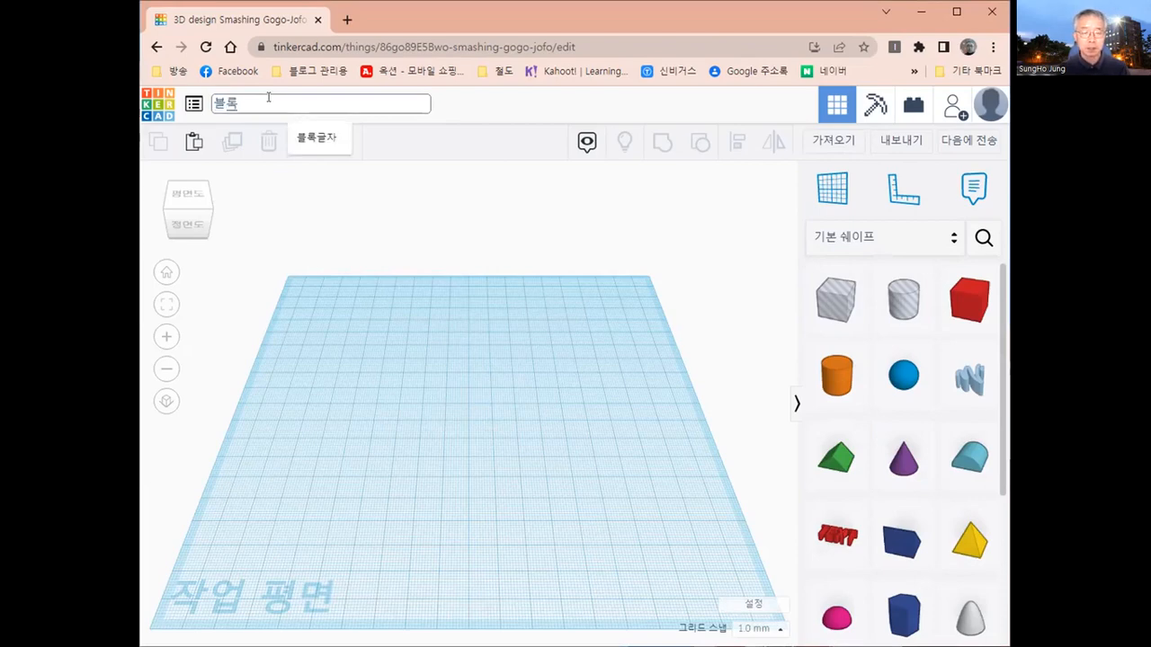
key(Return)
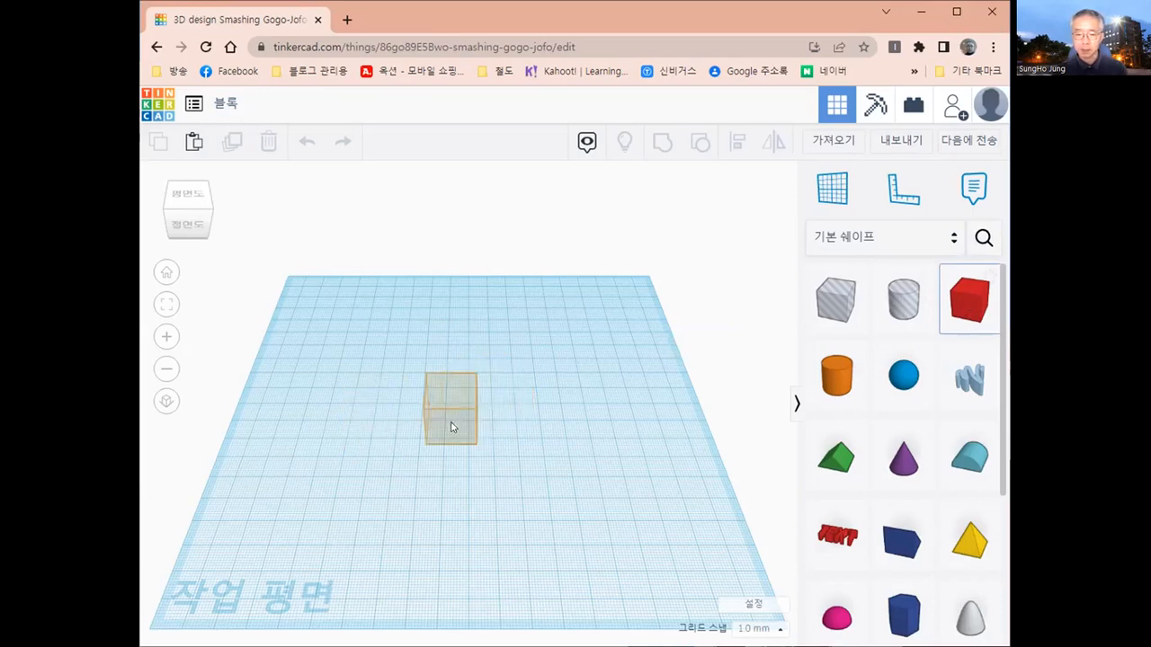
- Place a solid box near the middle of the workplane and add a ruler at the workplane's front-left area
click(451, 428)
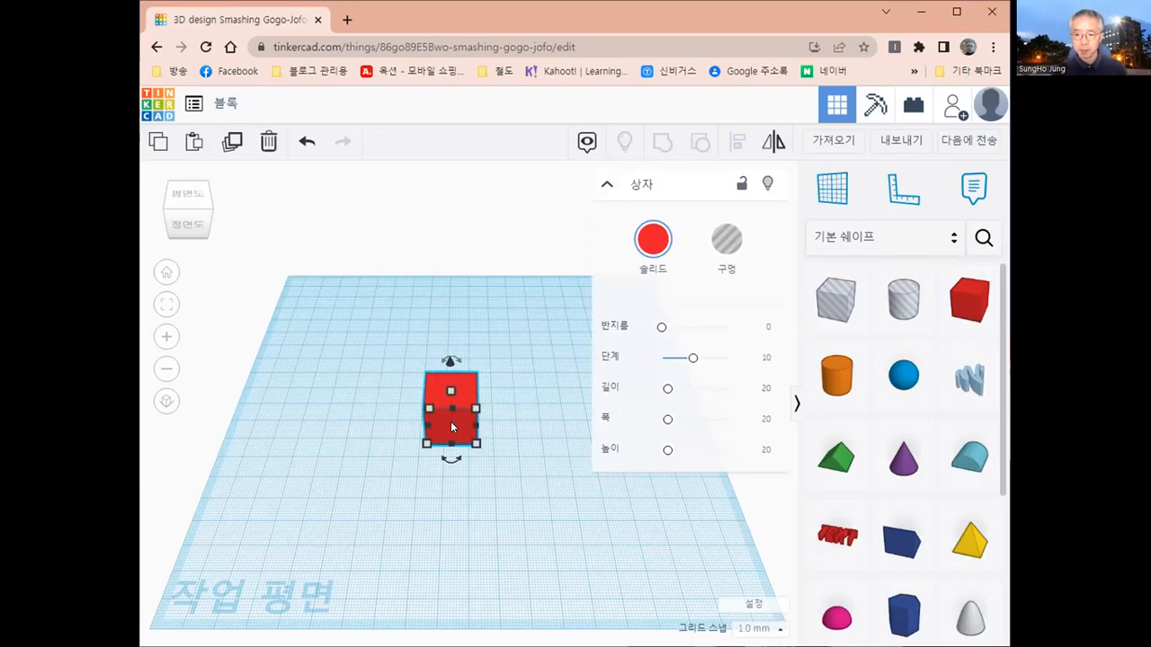
click(896, 205)
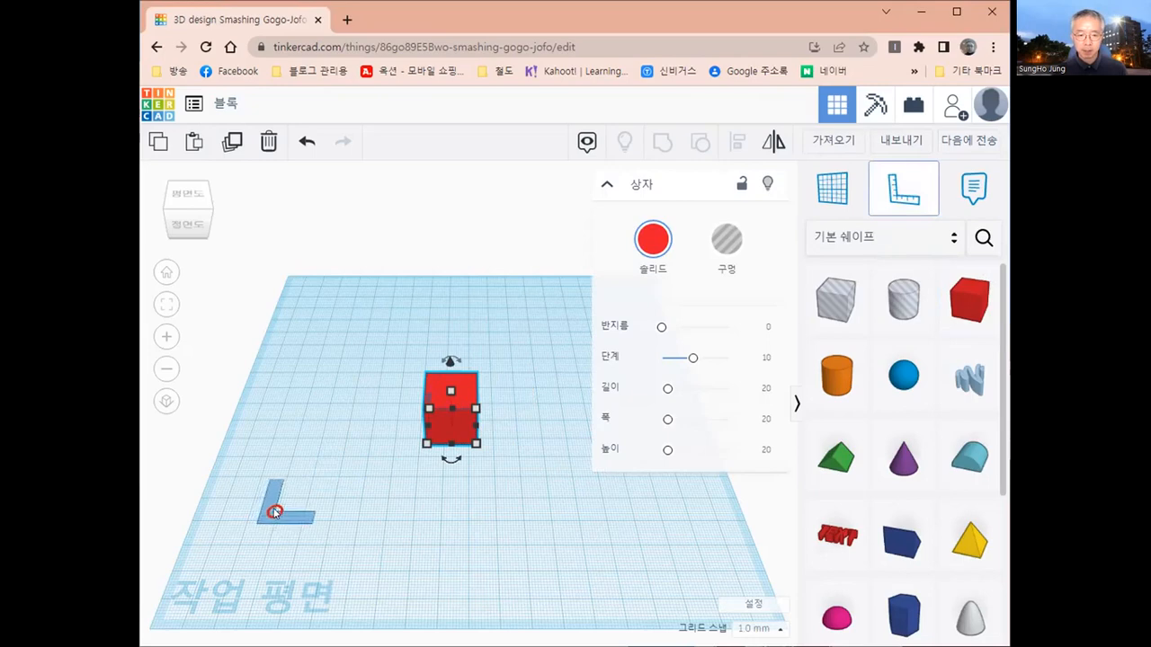
click(274, 513)
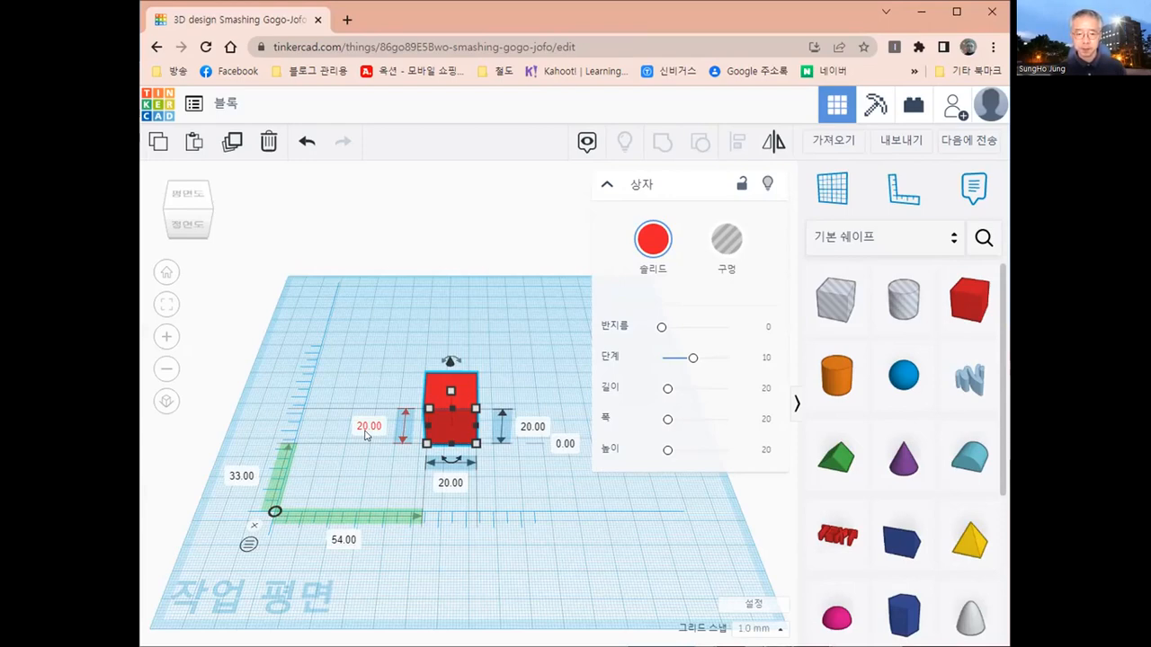
- Set the box's length, width and height to 50 mm each
click(366, 435)
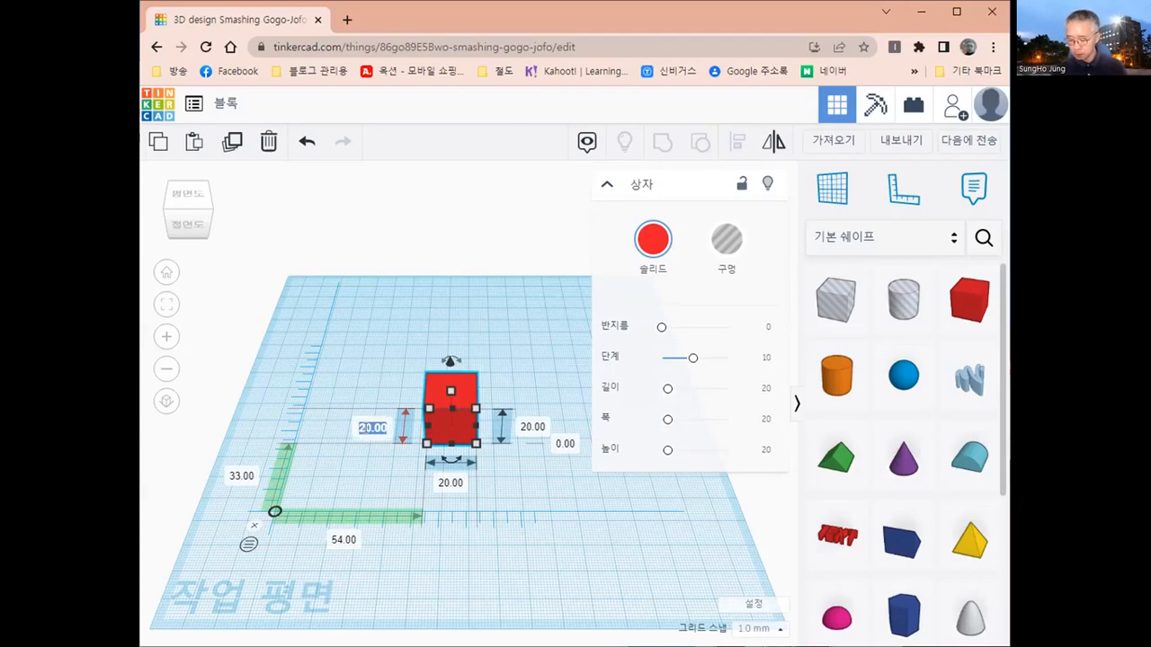
text(80)
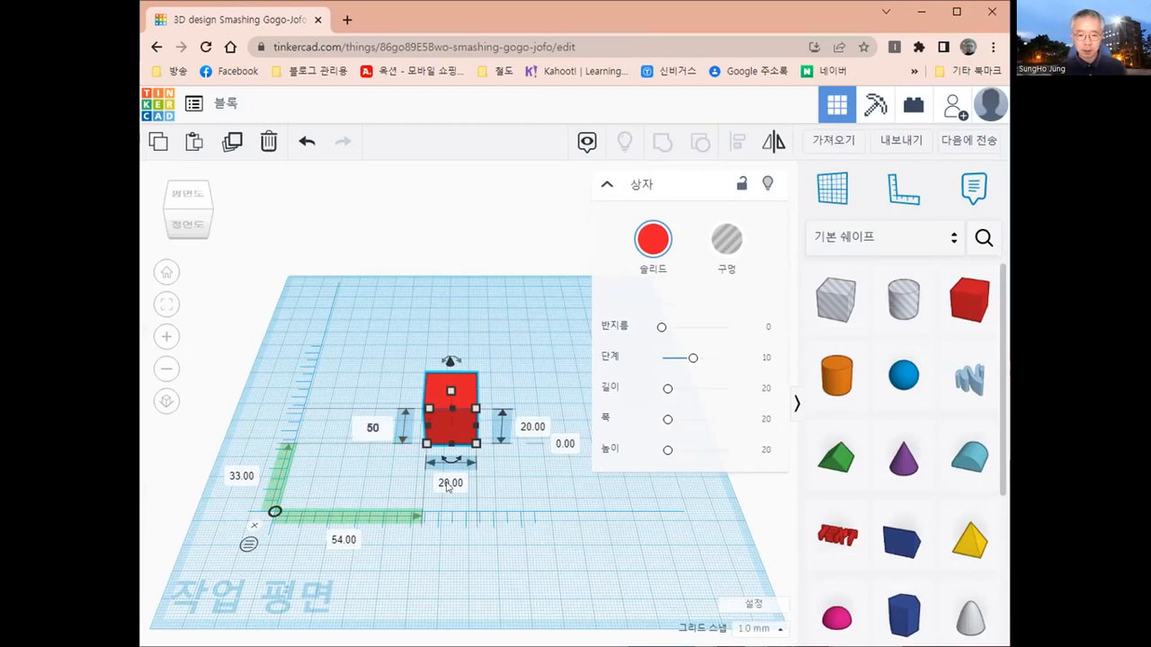
click(444, 478)
text(50)
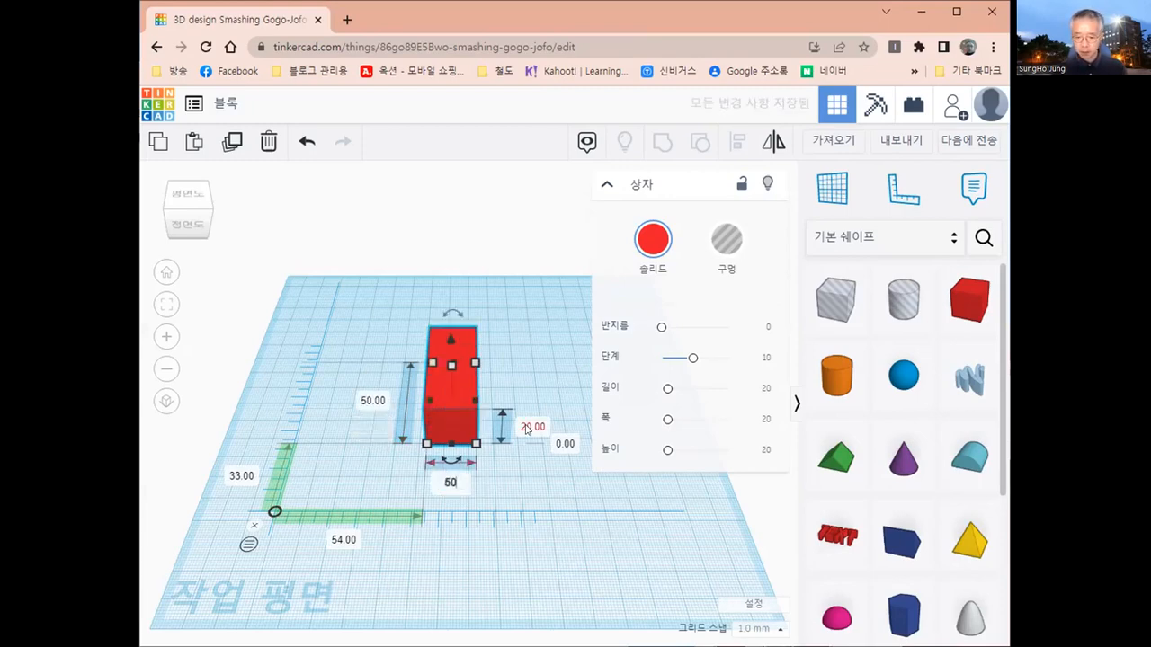
key(Return)
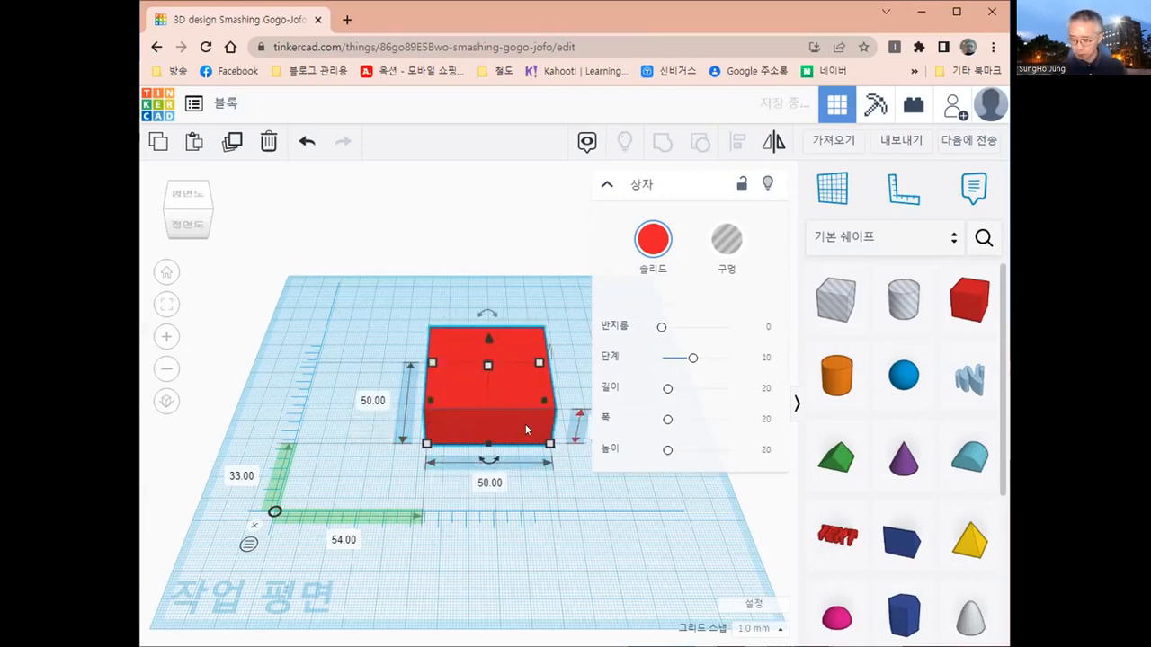
text(50)
key(Return)
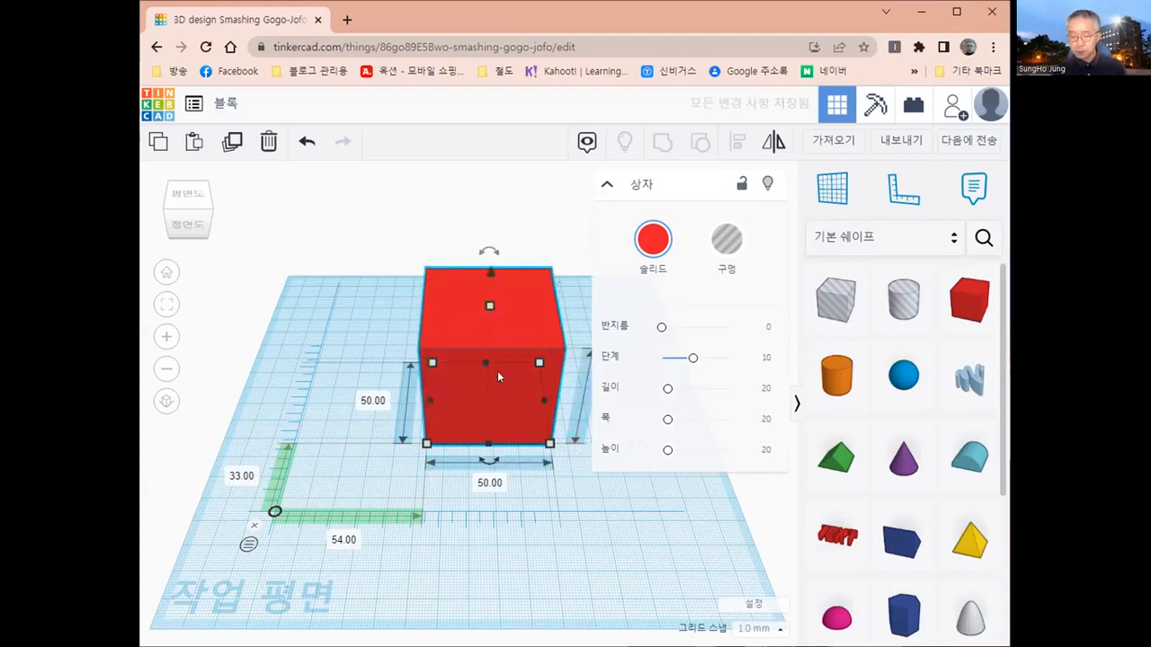
- Move the box closer to the ruler origin, about 27 mm across and 8 mm back from it
mouse_move(413, 395)
middle_down()
mouse_move(375, 405)
mouse_move(409, 370)
mouse_move(427, 382)
middle_up()
drag(427, 386, 345, 438)
middle_drag(382, 517, 447, 521)
right_drag(401, 419, 490, 520)
click(165, 275)
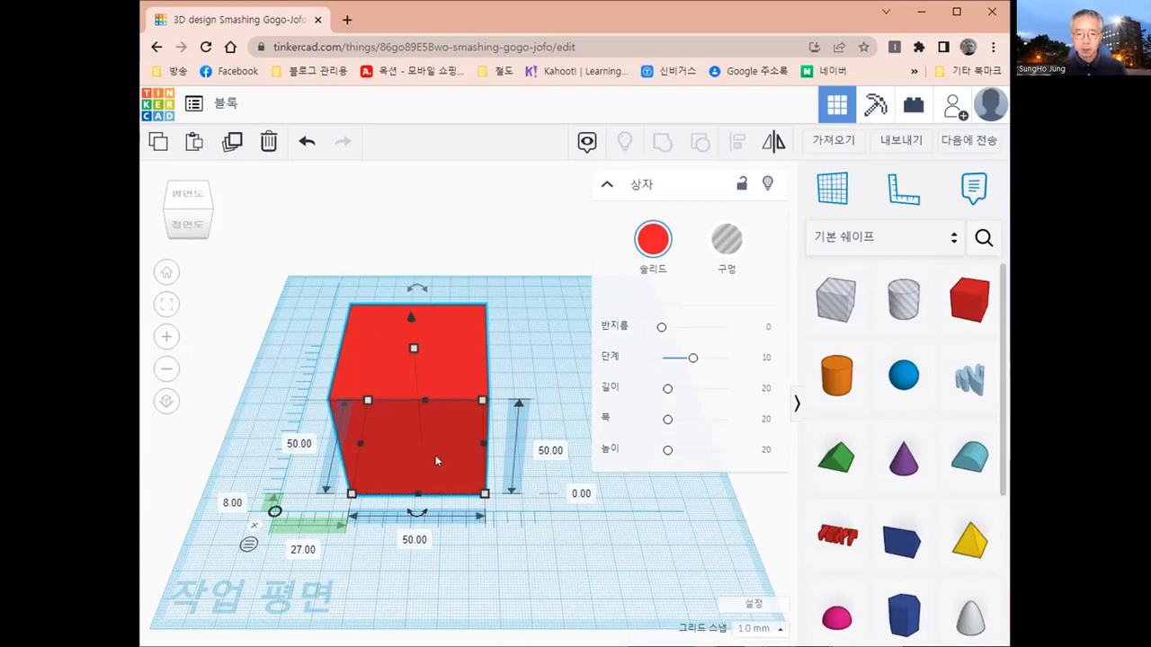
- Place a new workplane on the front face of the box
right_drag(428, 455, 425, 409)
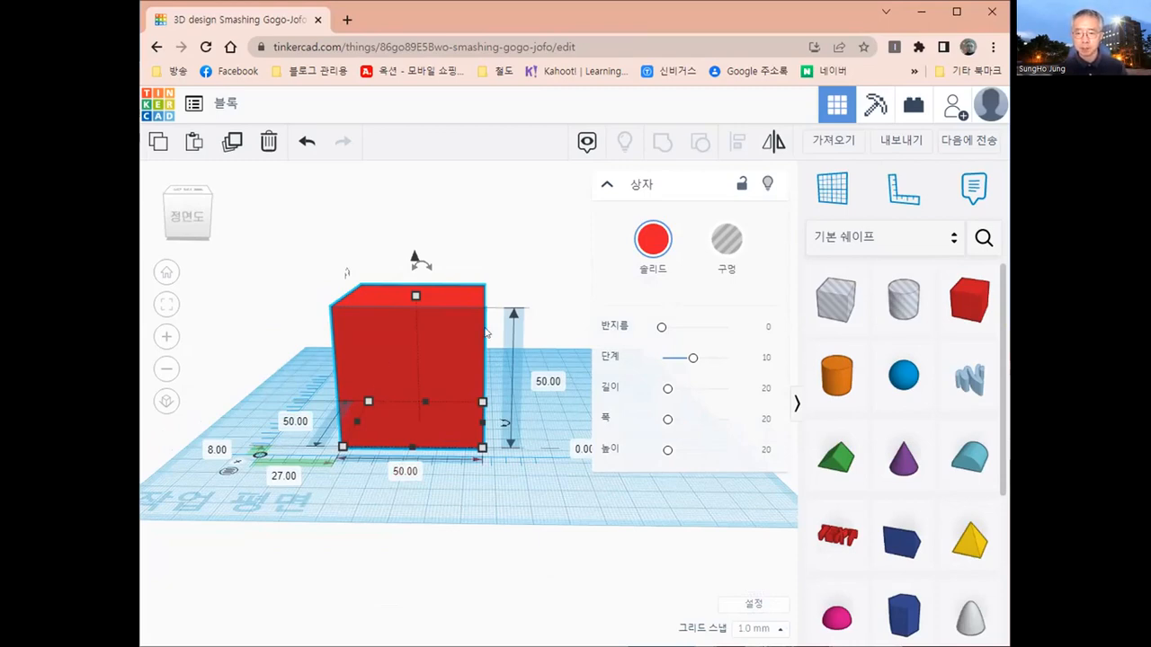
click(834, 190)
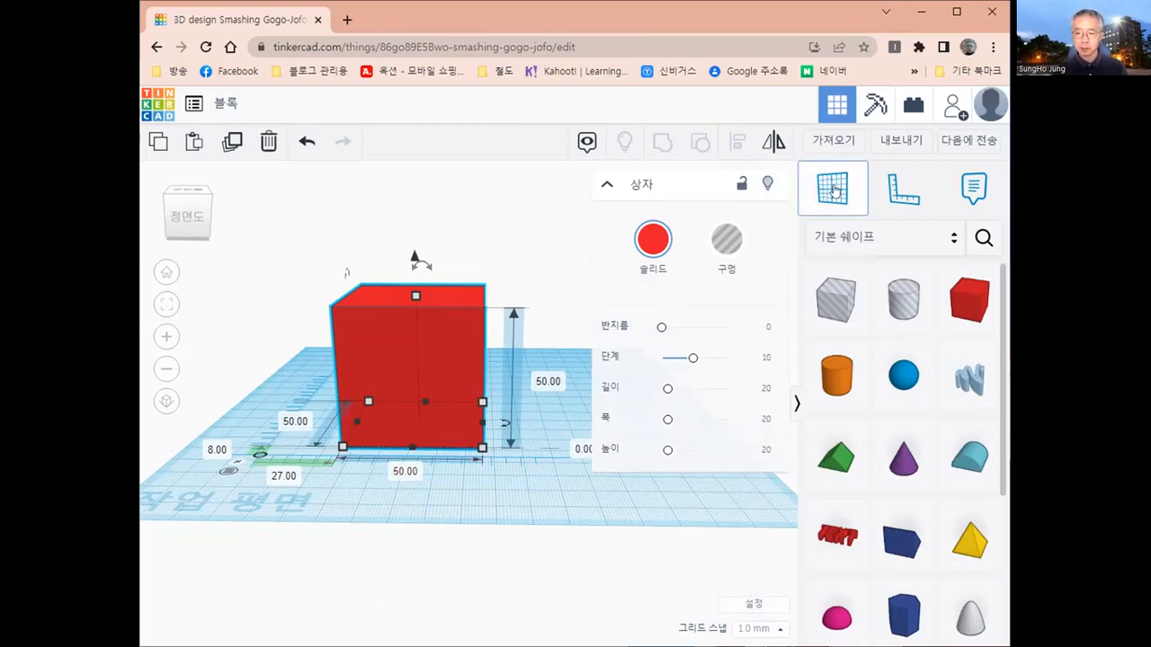
click(406, 364)
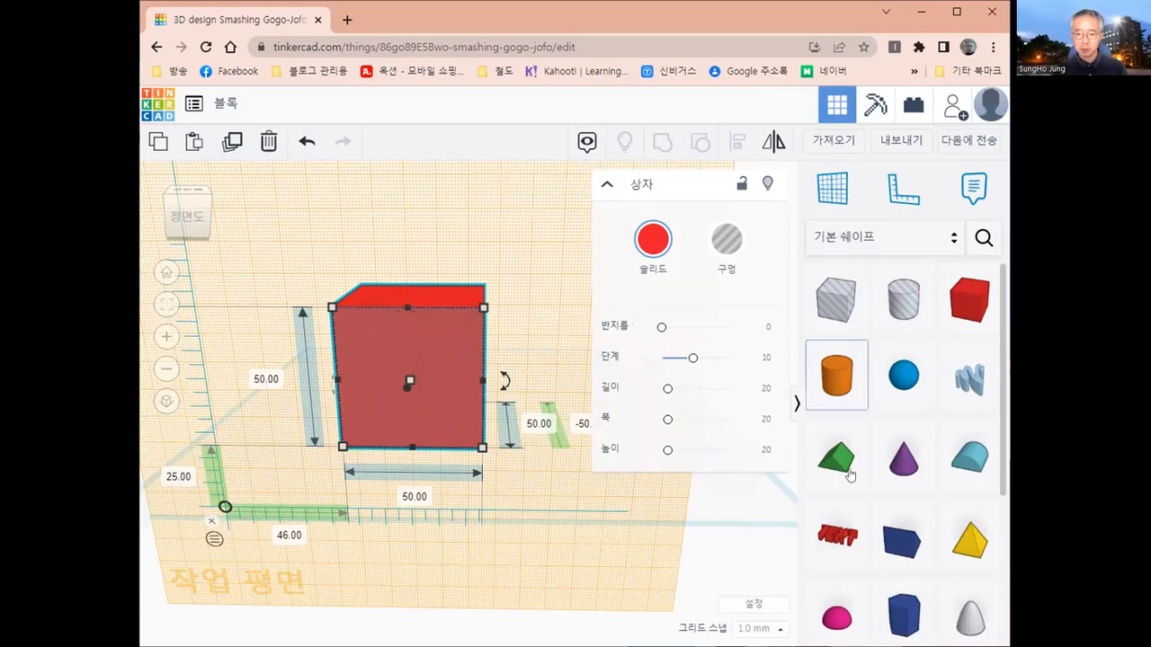
- Add a text shape on the box's front face and change its text to 사
click(835, 540)
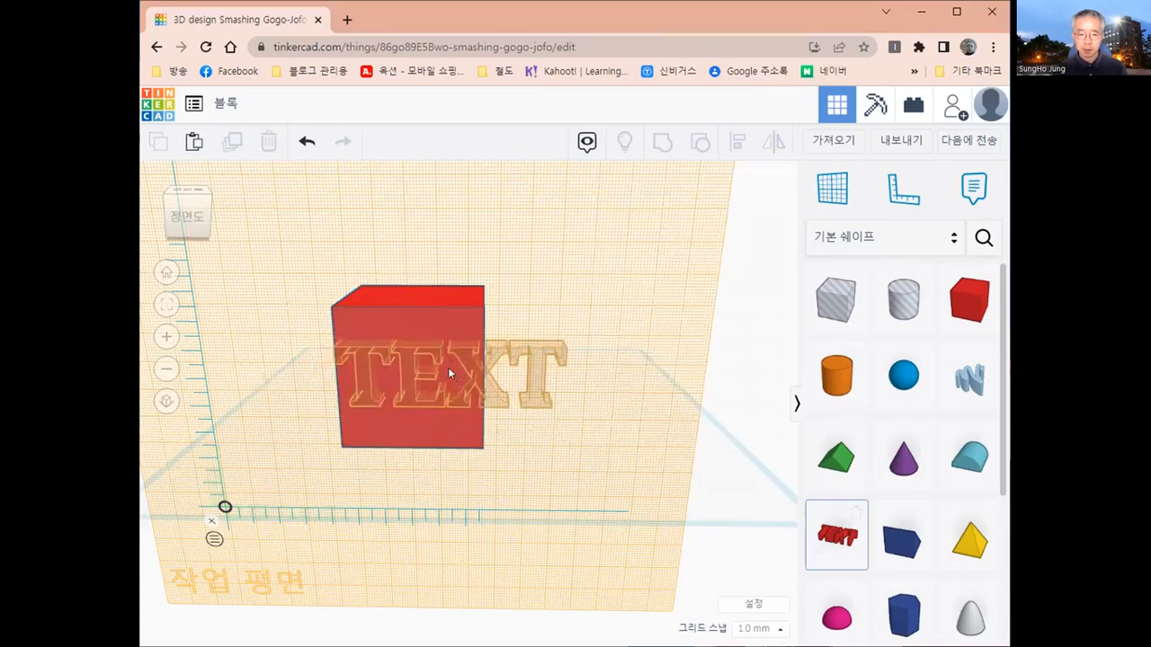
click(448, 367)
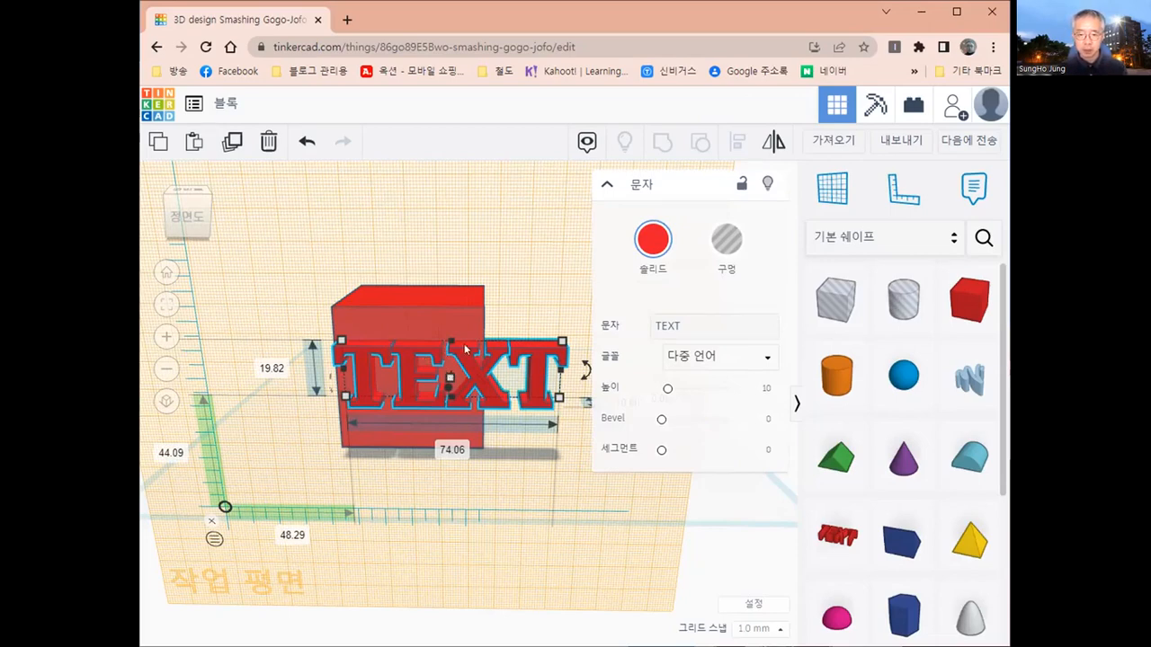
click(703, 321)
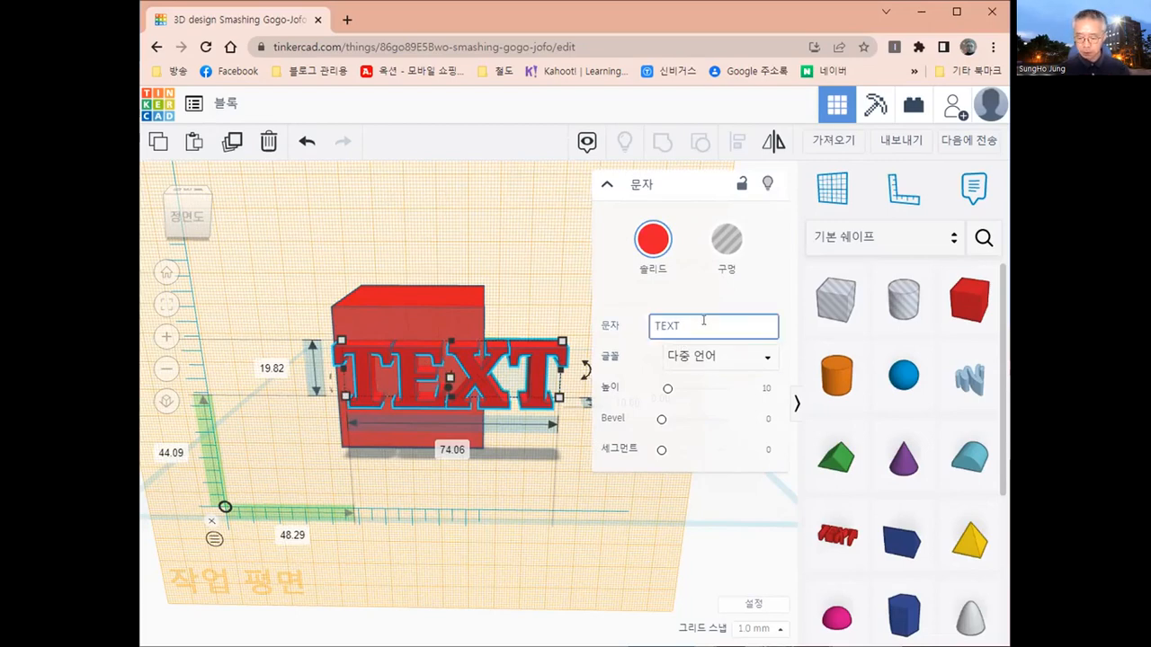
key(BackSpace)
key(BackSpace)
key(BackSpace)
key(BackSpace)
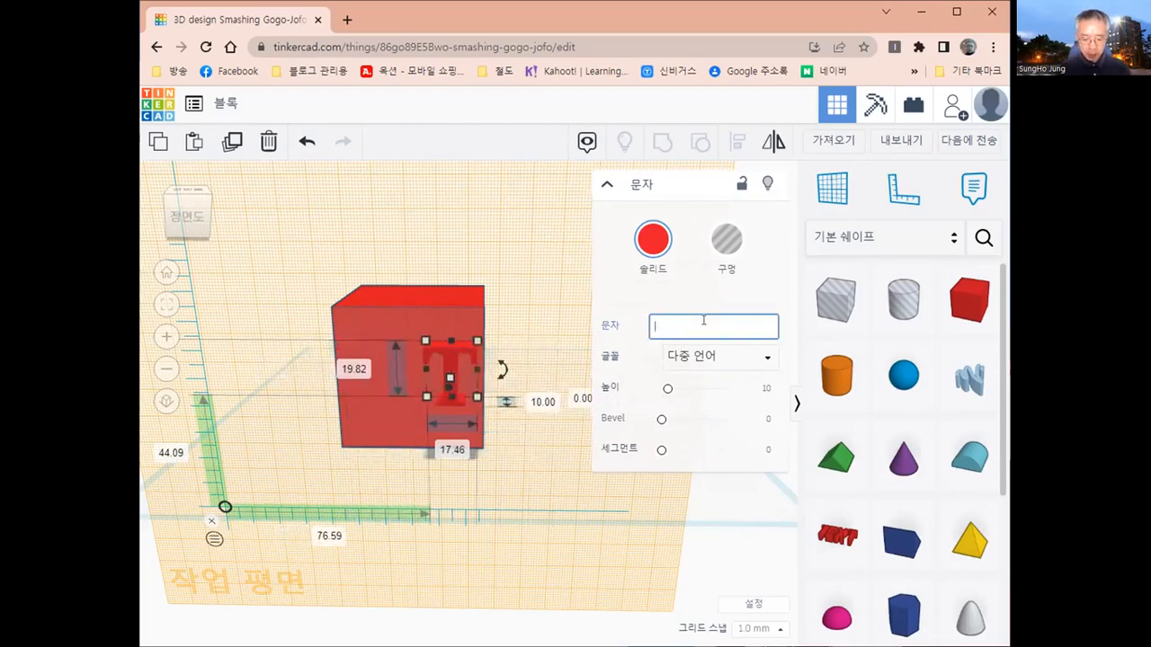
text(새)
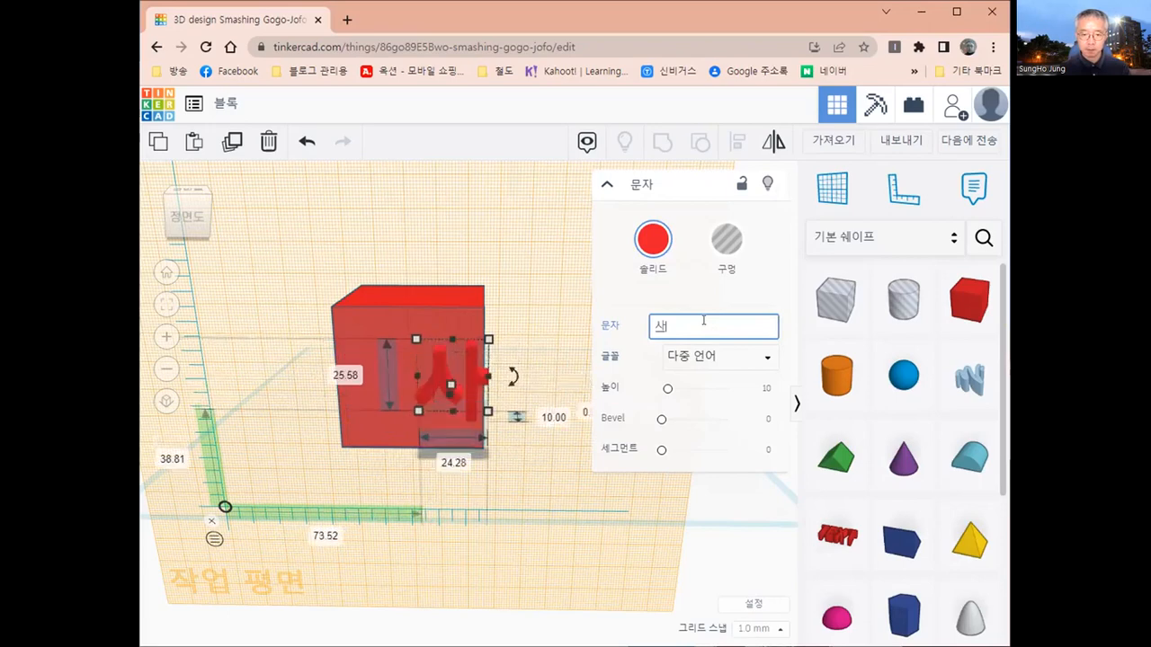
key(BackSpace)
text(사)
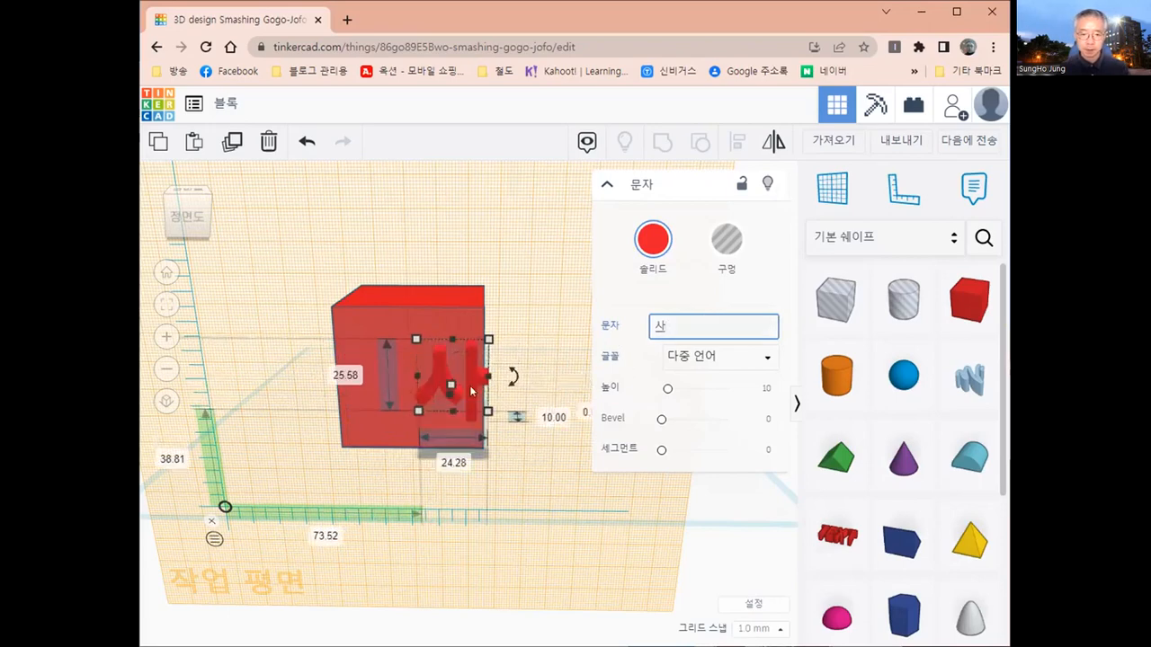
- Move the letter 사 to the middle of the box's front face and set its thickness to 2 mm
drag(435, 373, 390, 371)
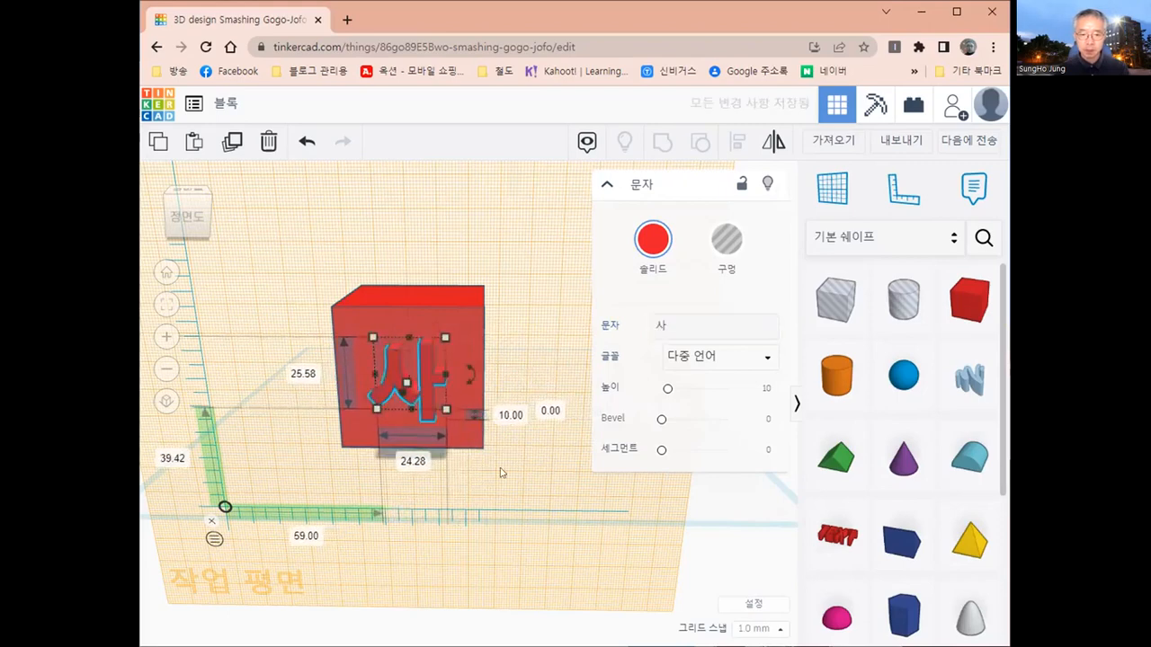
click(508, 416)
text(2)
key(Return)
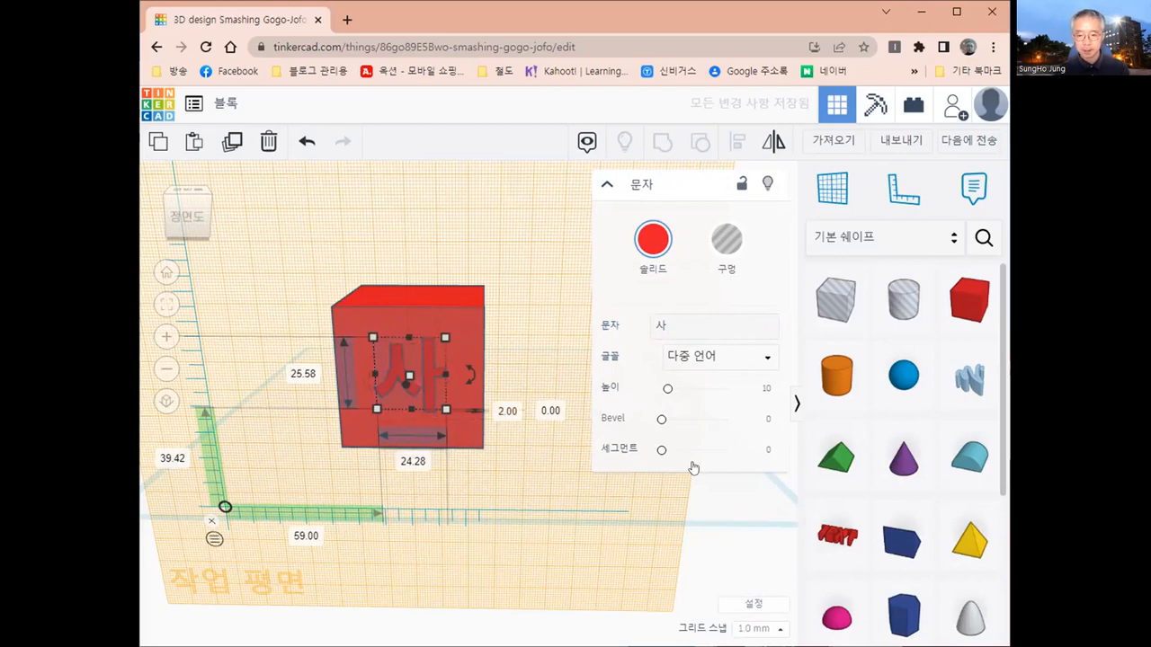
click(731, 513)
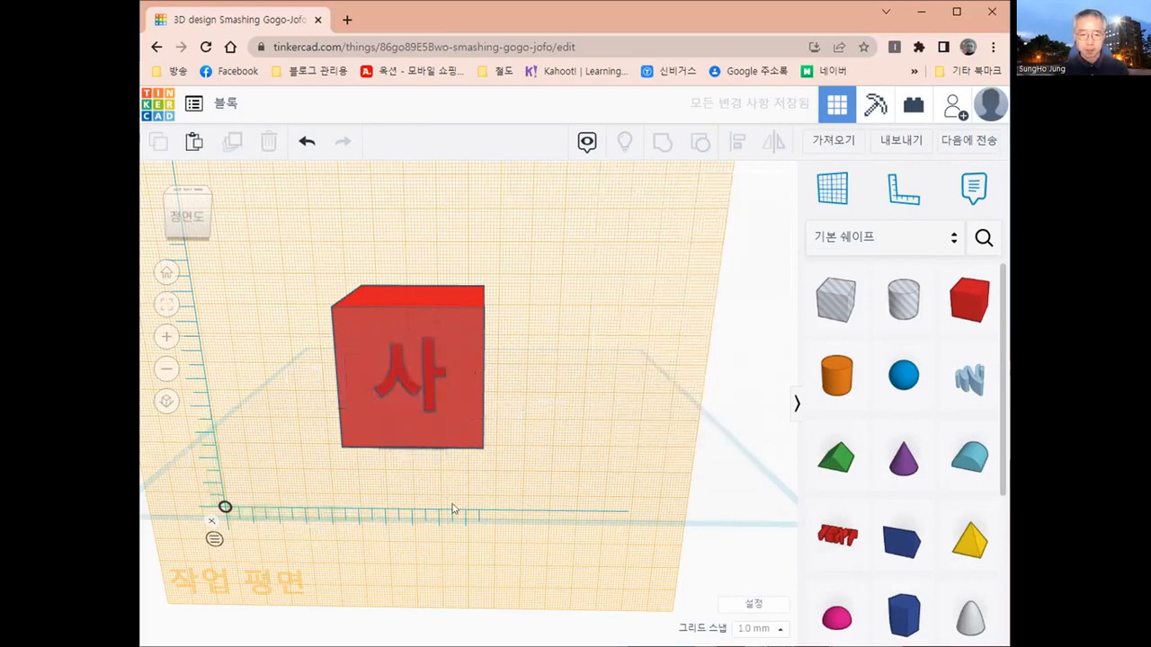
- Return the workplane from the box's front face to the original base plane
mouse_move(551, 474)
right_down()
mouse_move(434, 441)
mouse_move(570, 461)
right_up()
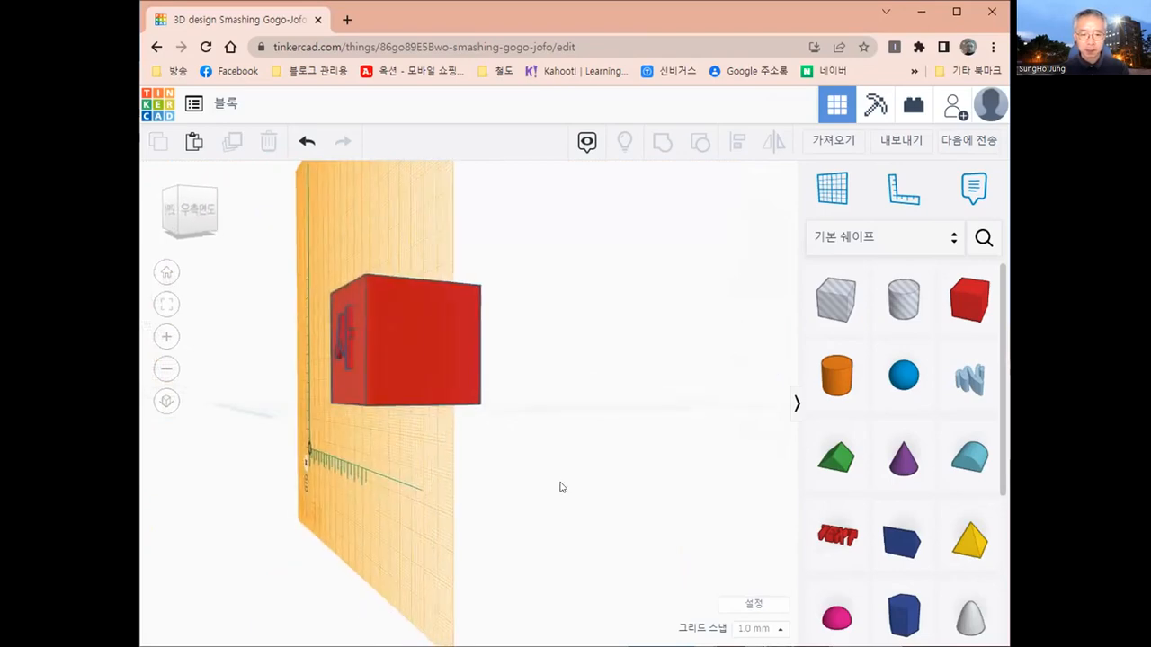
right_drag(539, 508, 717, 490)
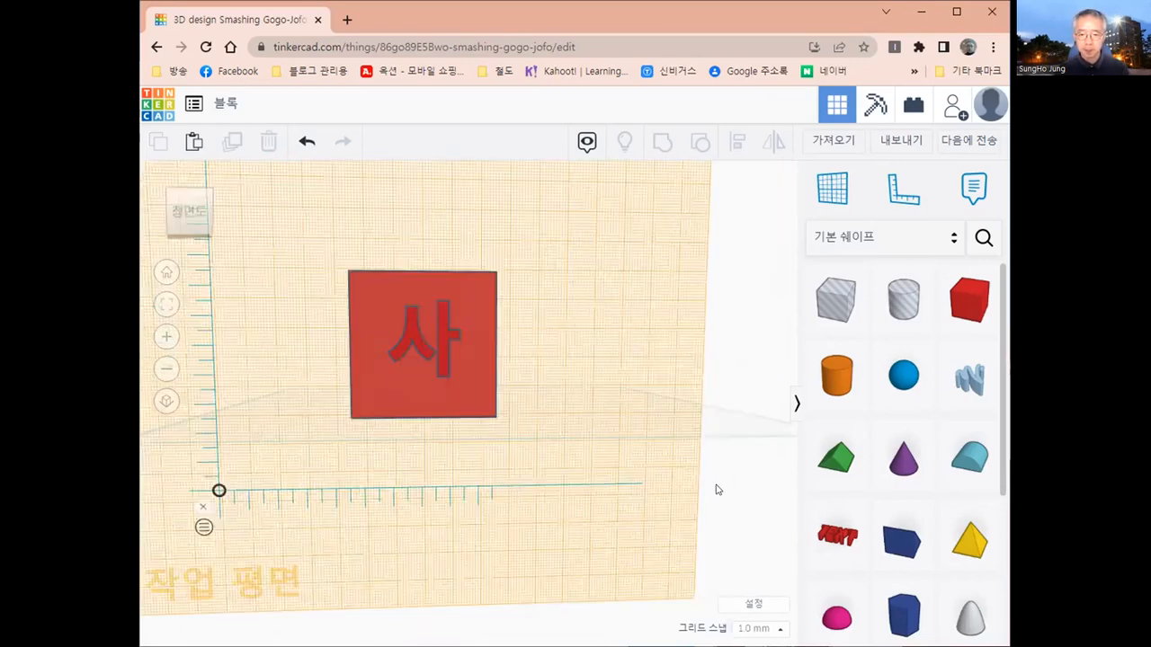
click(832, 192)
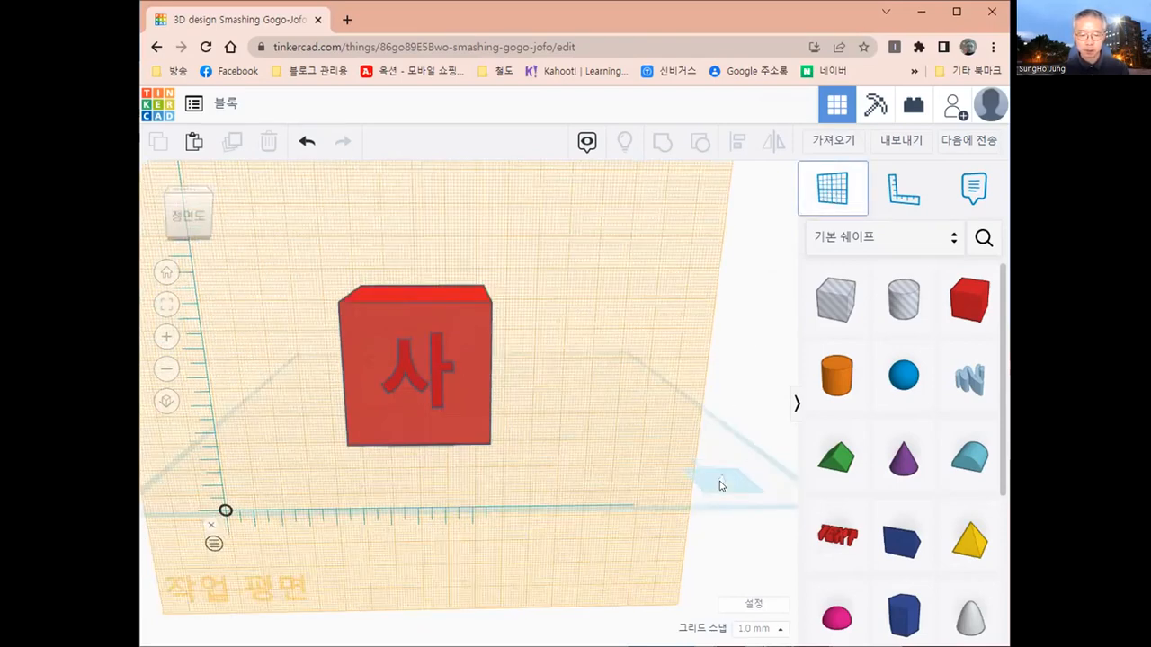
click(474, 449)
right_drag(313, 383, 501, 422)
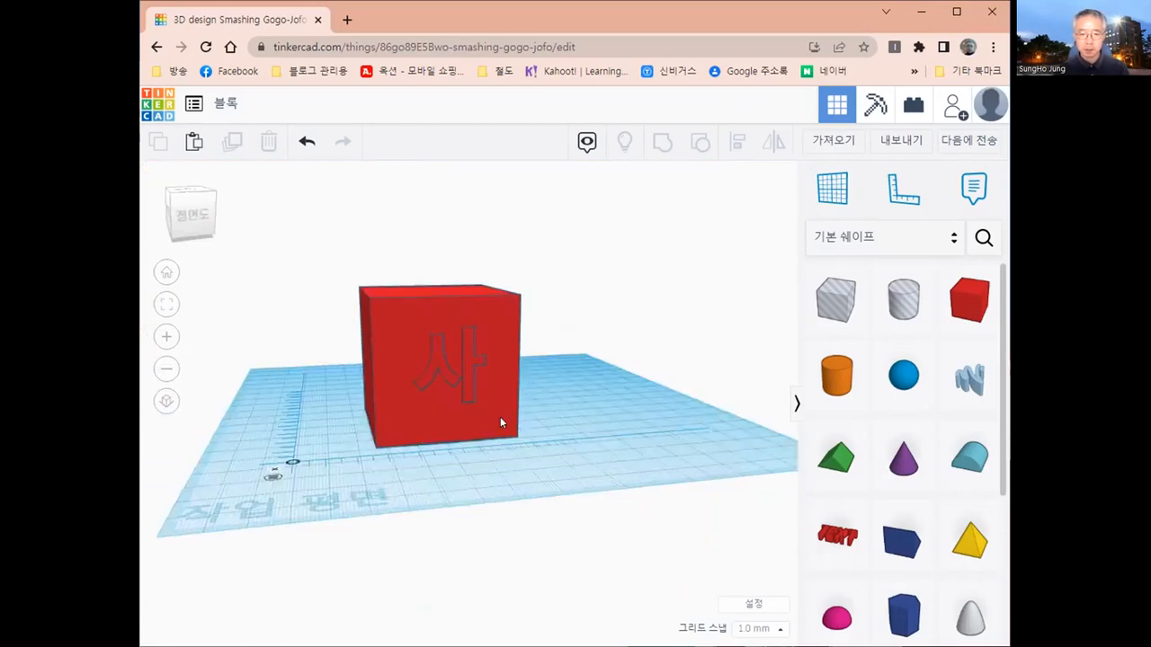
- Try moving the box on its own, separately from the letter 사, and undo each move
click(476, 409)
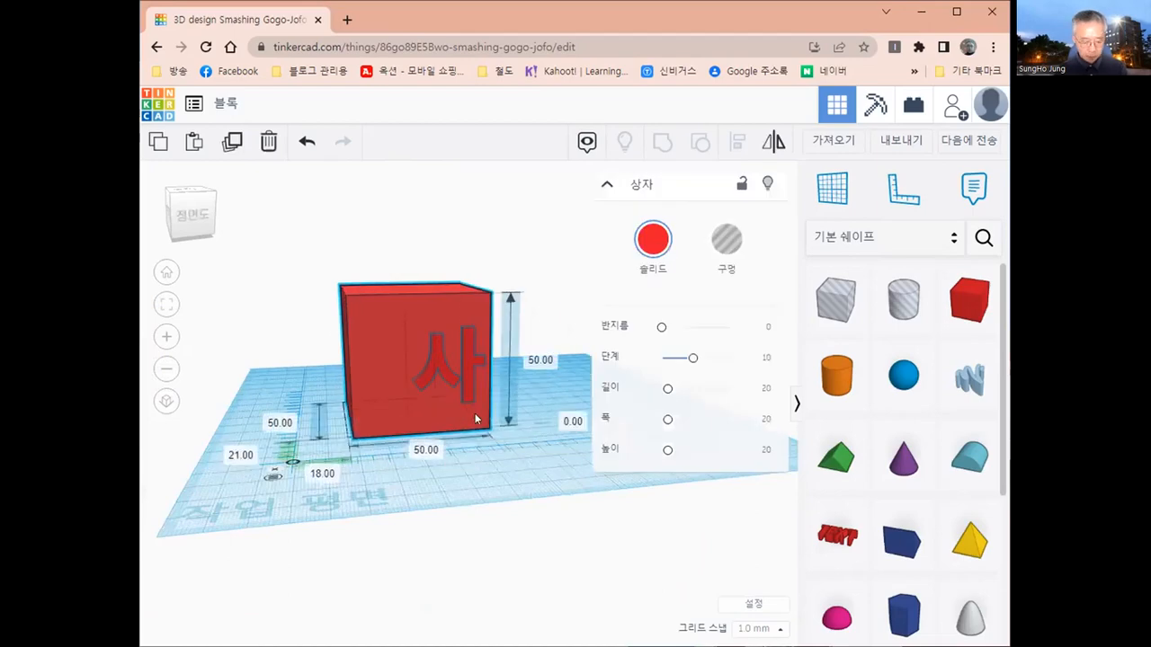
key(ctrl+z)
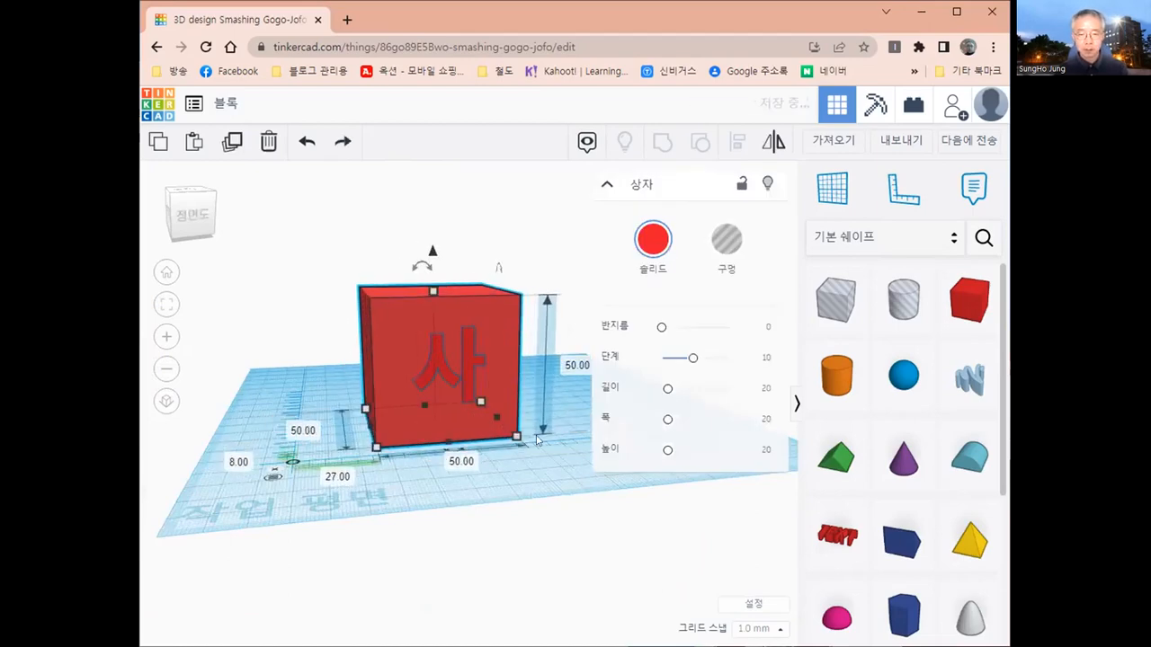
right_drag(529, 477, 358, 479)
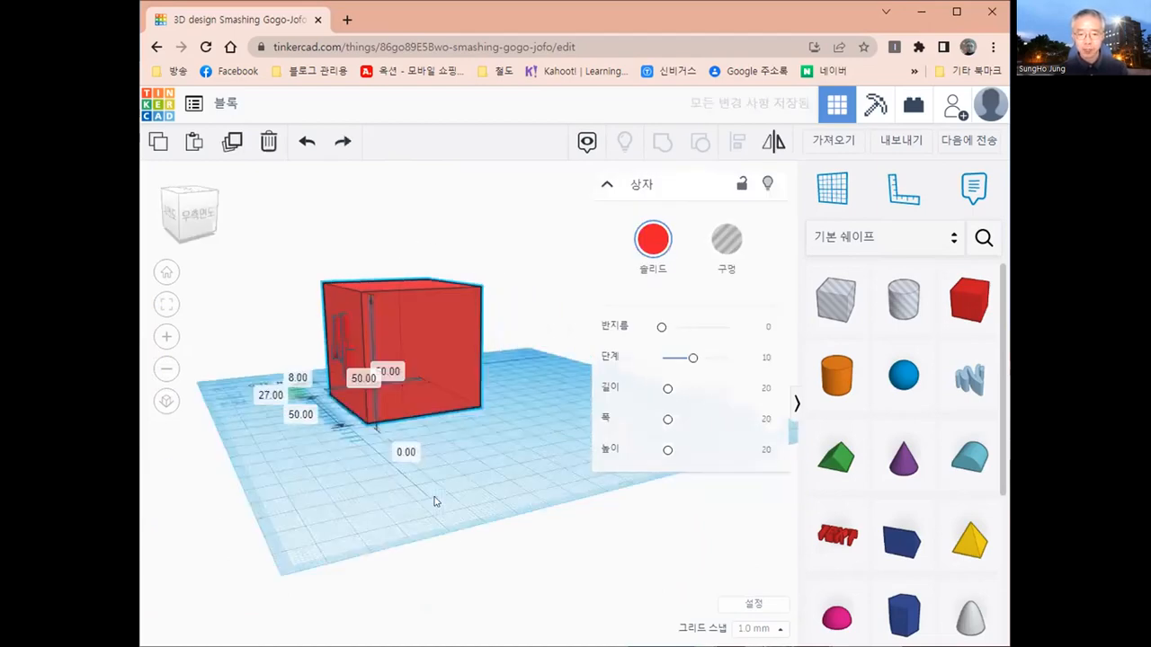
right_drag(435, 502, 435, 505)
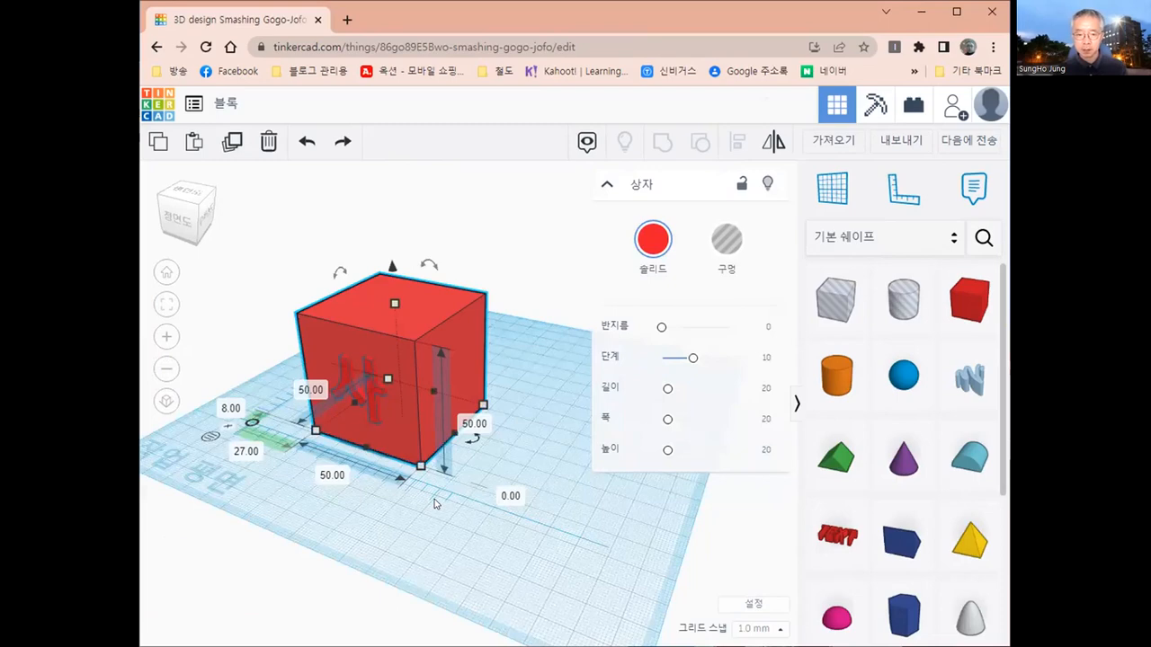
shift+click(408, 434)
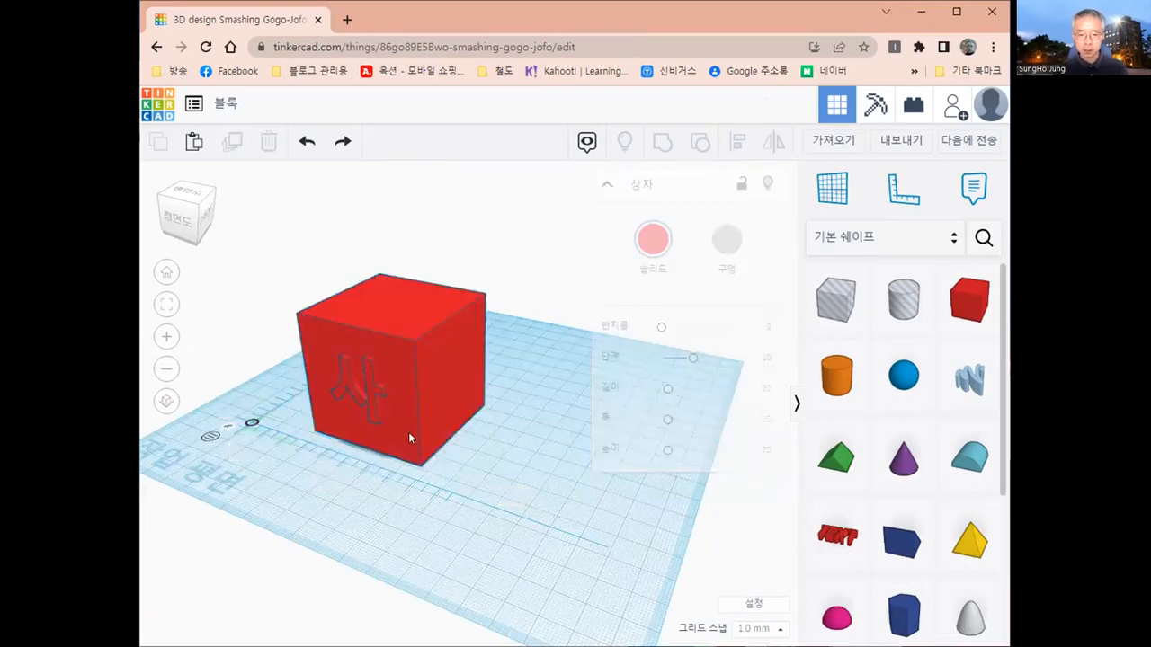
drag(411, 423, 412, 400)
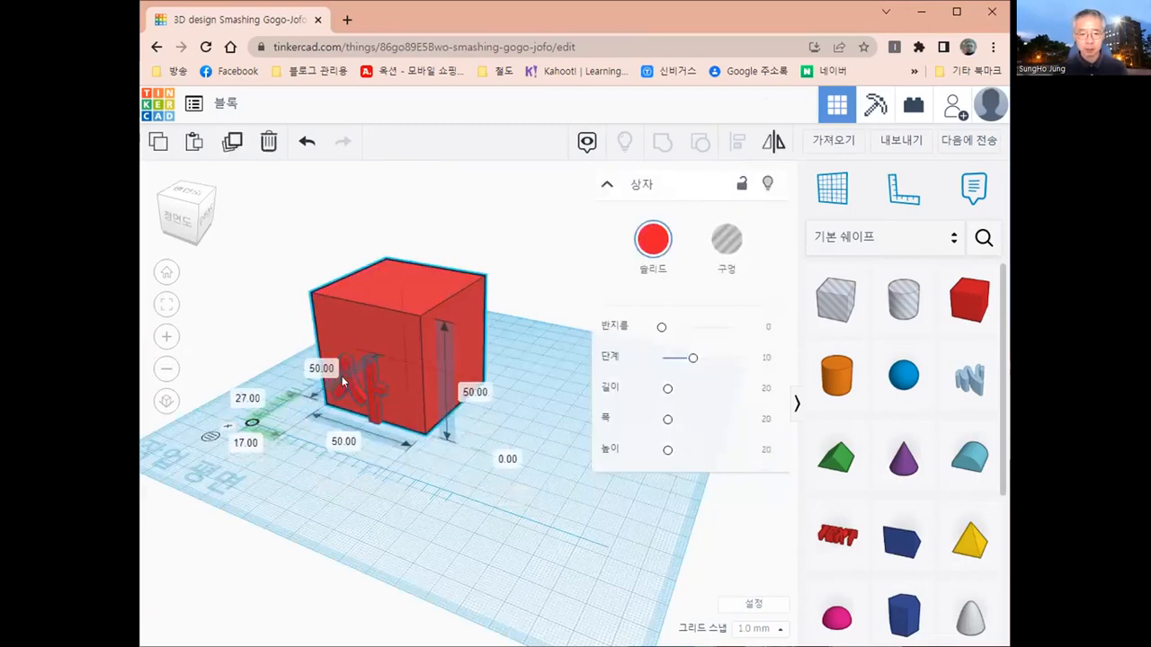
drag(318, 390, 322, 395)
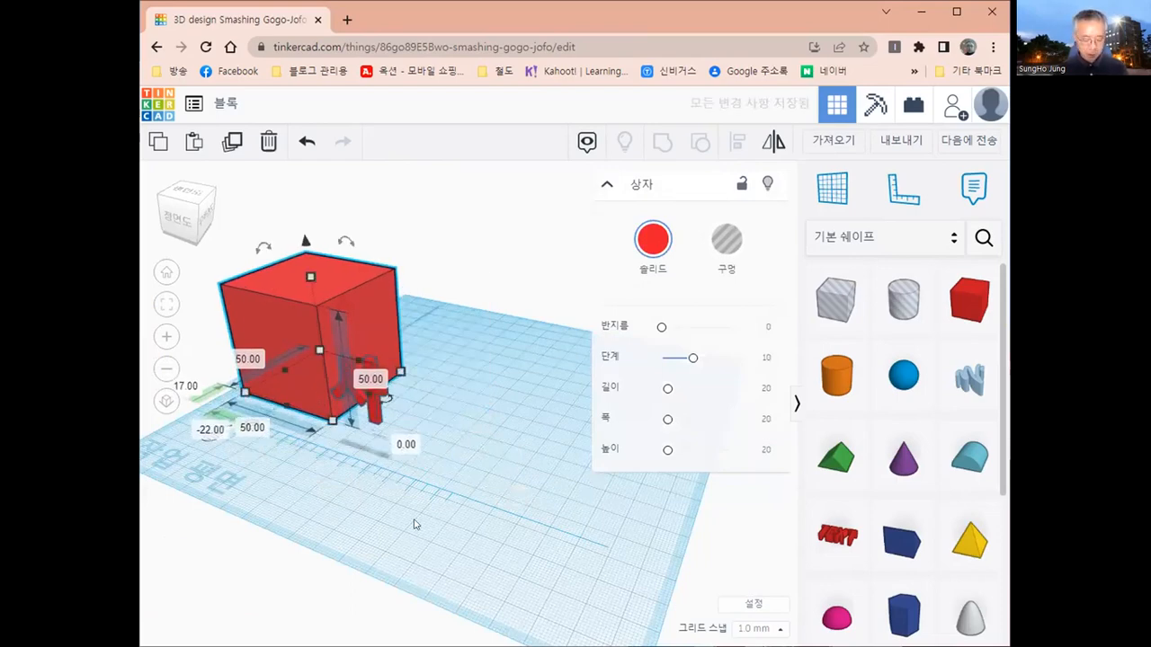
key(ctrl+z)
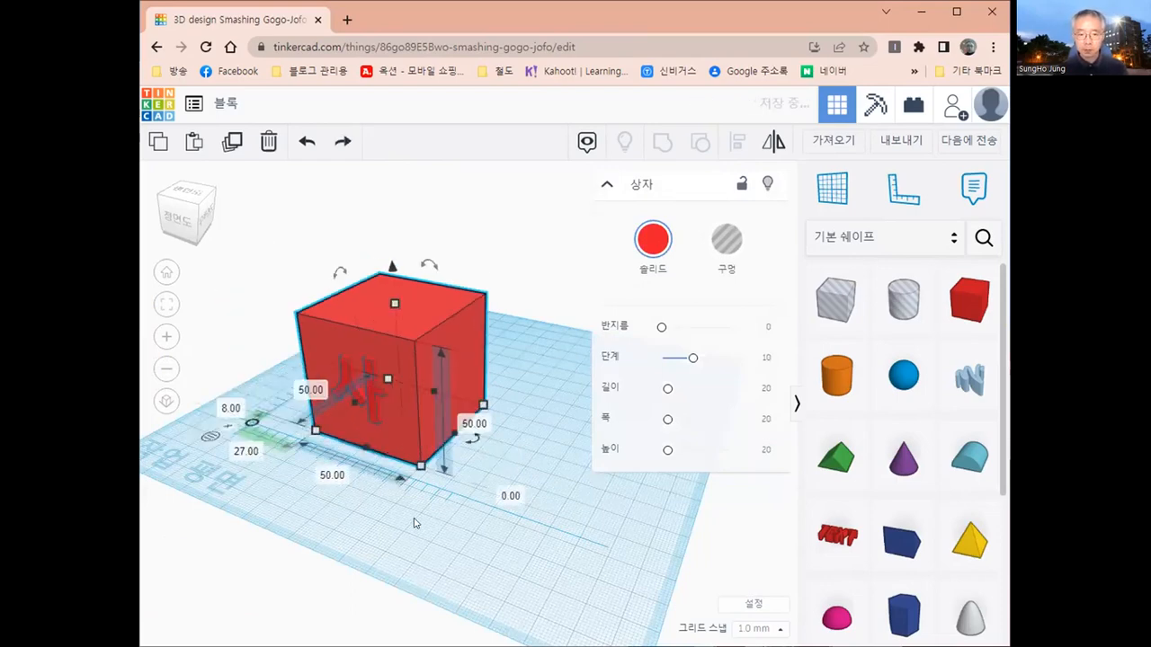
- Group the box and the letter 사 into a single shape
right_drag(427, 457, 428, 497)
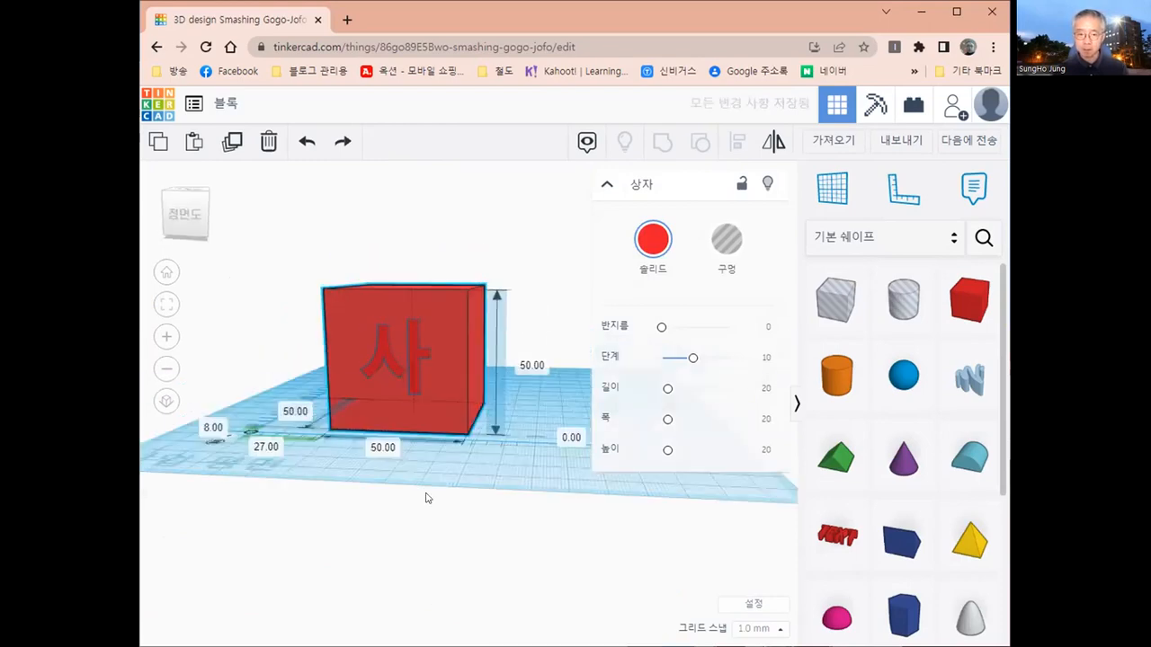
mouse_move(426, 495)
right_down()
mouse_move(386, 488)
mouse_move(415, 505)
right_up()
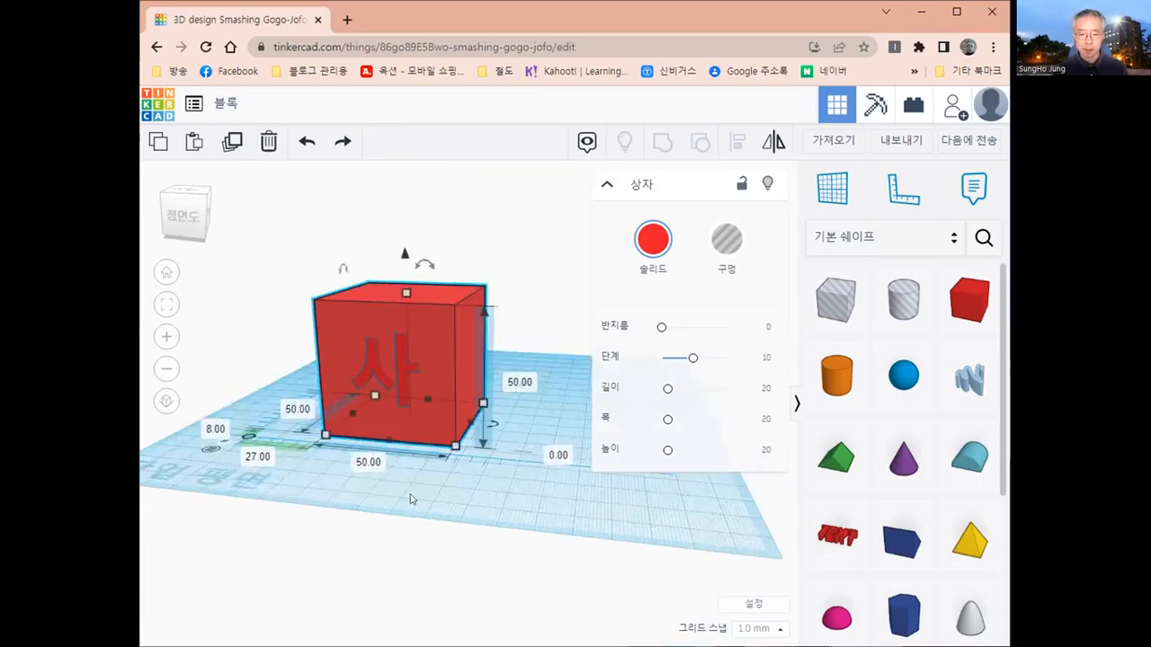
scroll(324, 307, down, 1)
drag(288, 266, 534, 542)
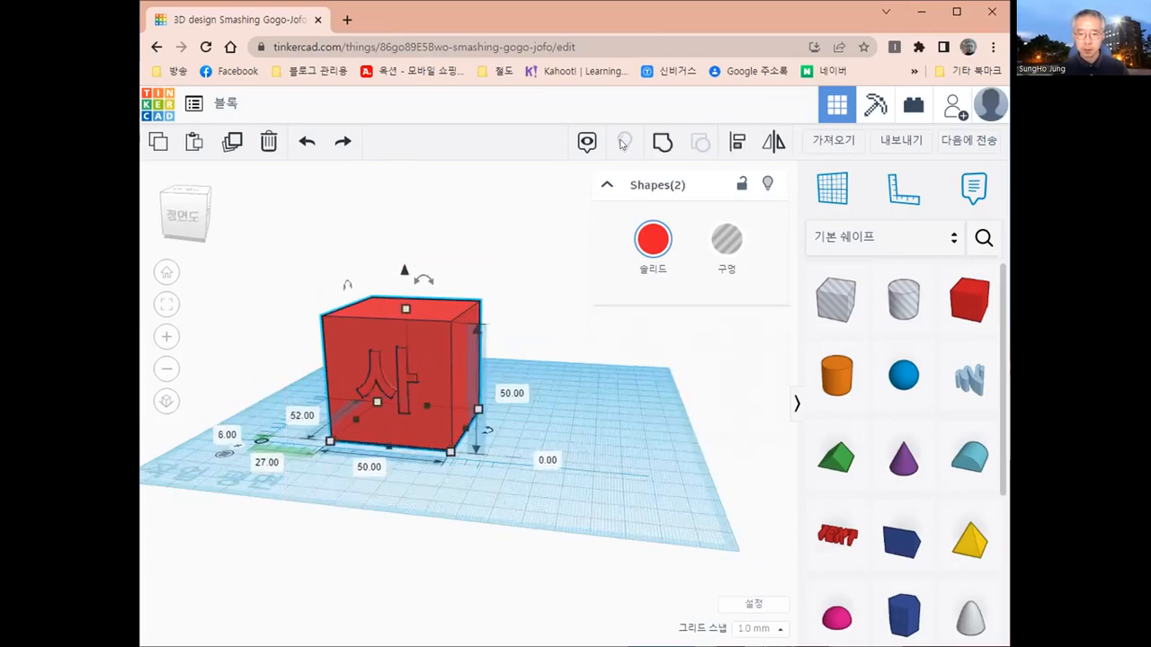
click(661, 145)
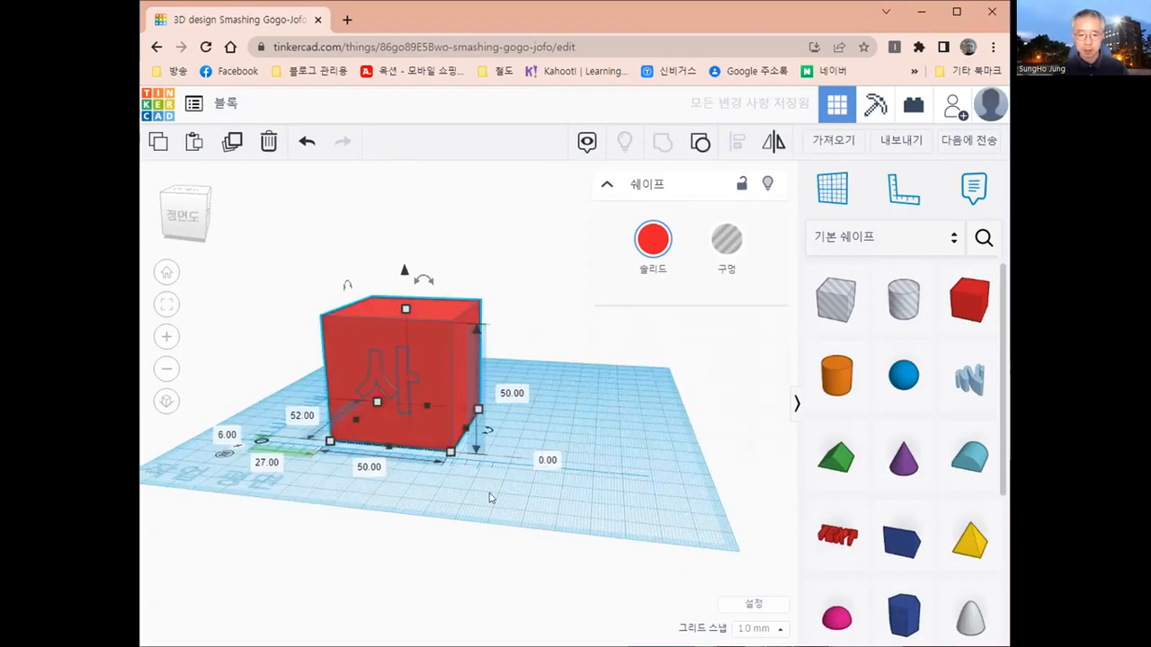
- Move the grouped block as one piece to about 31 mm across and -1 mm back from the ruler origin
click(449, 494)
right_drag(449, 494, 406, 496)
right_drag(404, 541, 451, 564)
right_drag(473, 565, 467, 550)
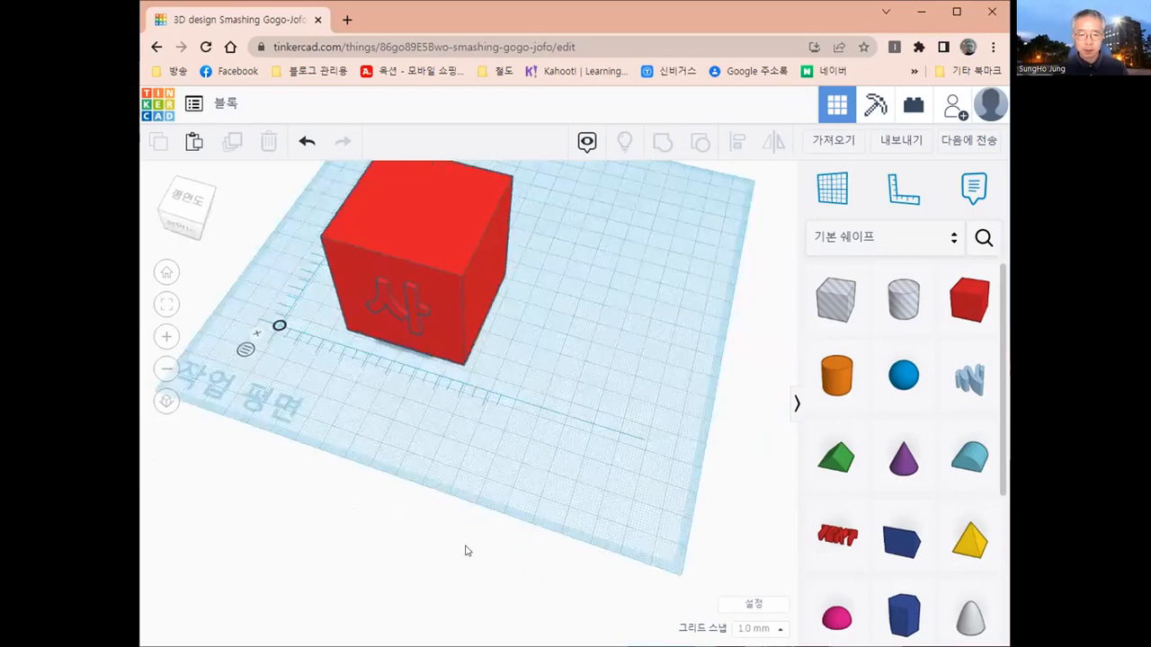
middle_drag(429, 306, 404, 368)
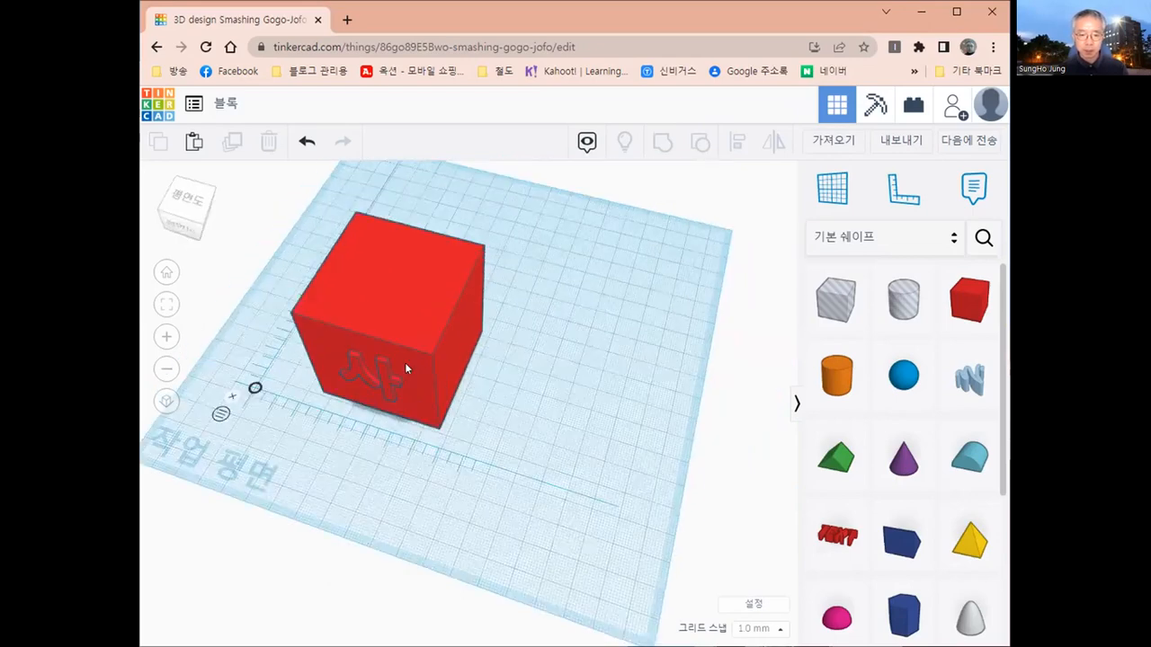
drag(405, 362, 357, 398)
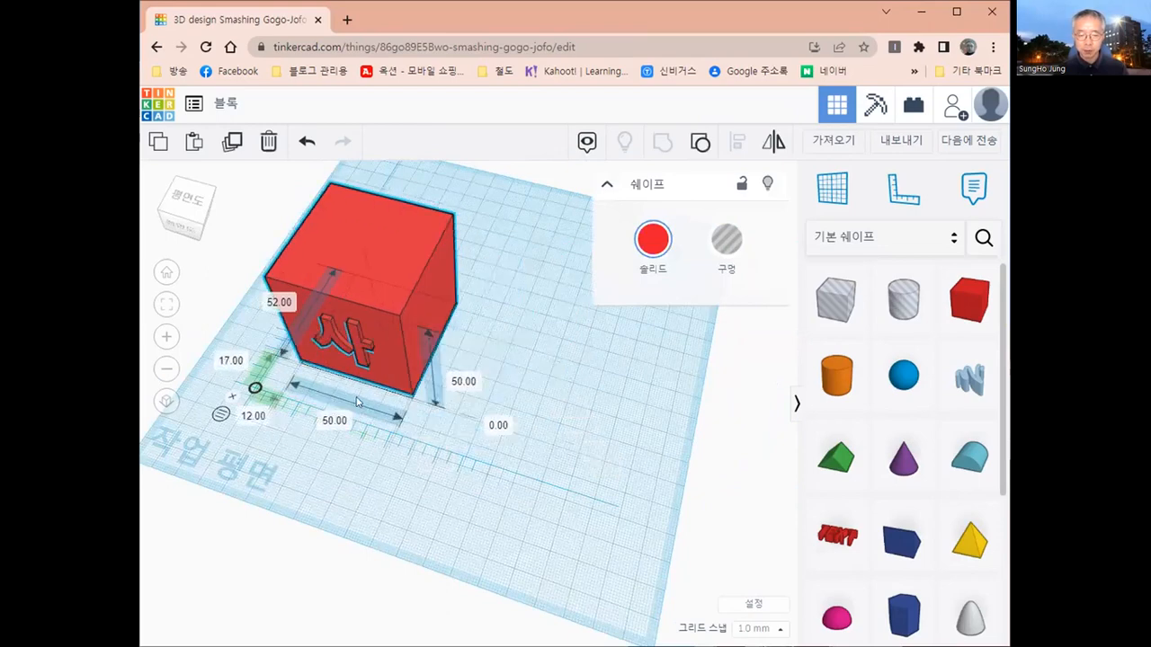
drag(378, 322, 387, 315)
drag(542, 382, 410, 384)
right_drag(420, 513, 429, 406)
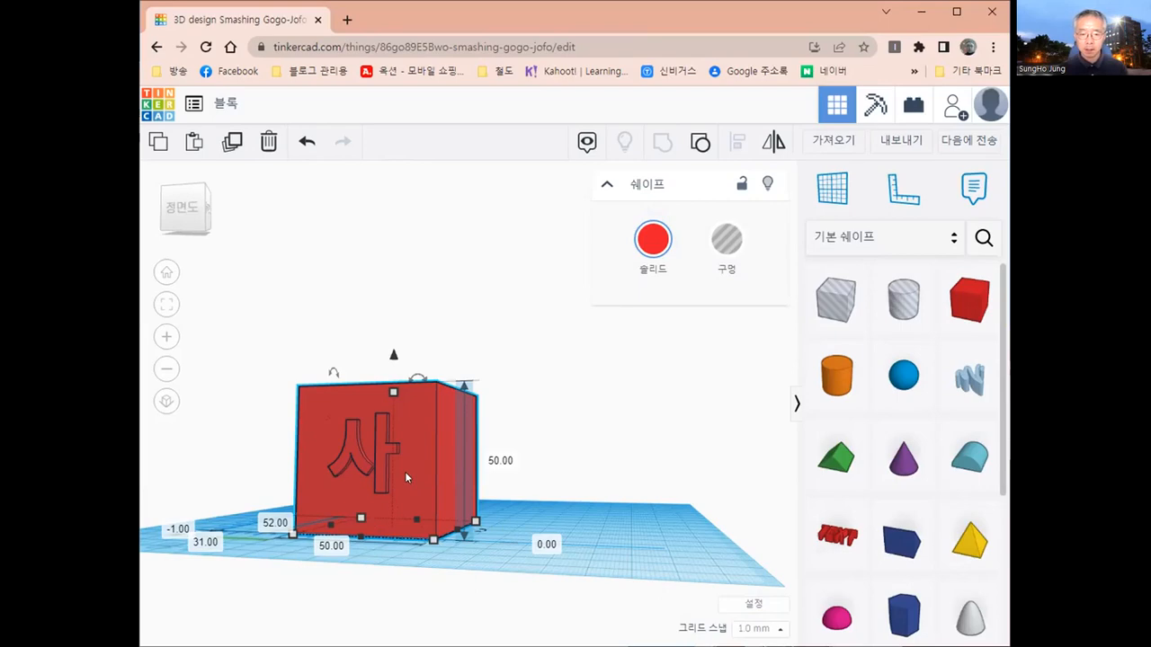
- Place a new workplane on the underside of the grouped block
right_drag(390, 471, 352, 578)
right_drag(375, 511, 354, 394)
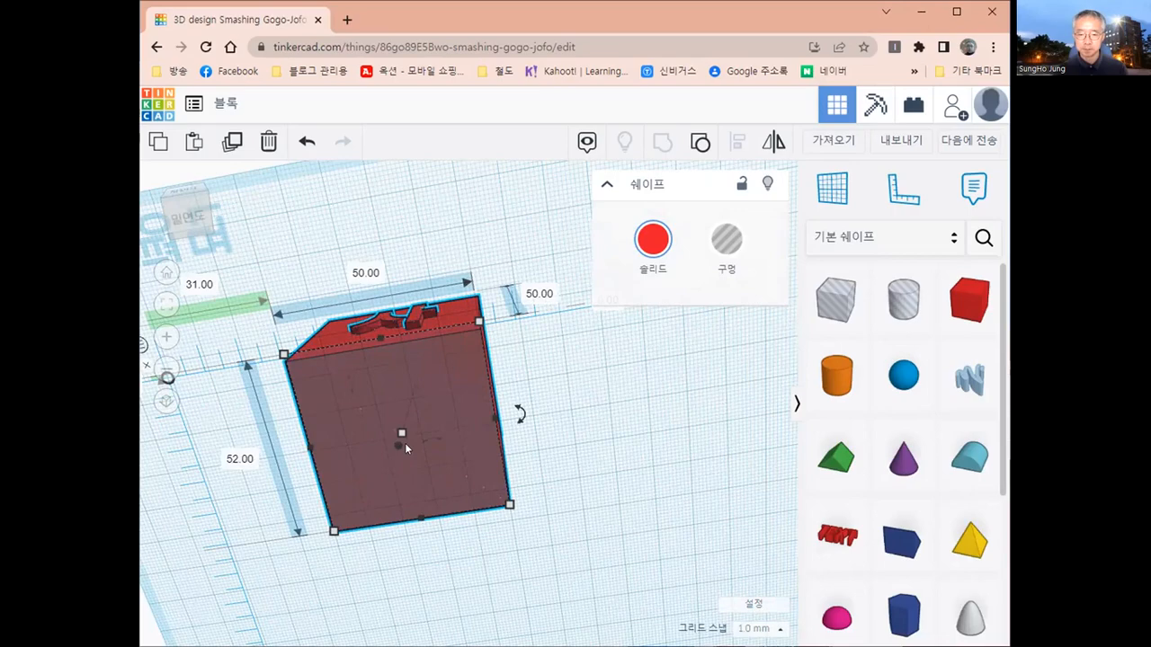
right_drag(463, 506, 401, 551)
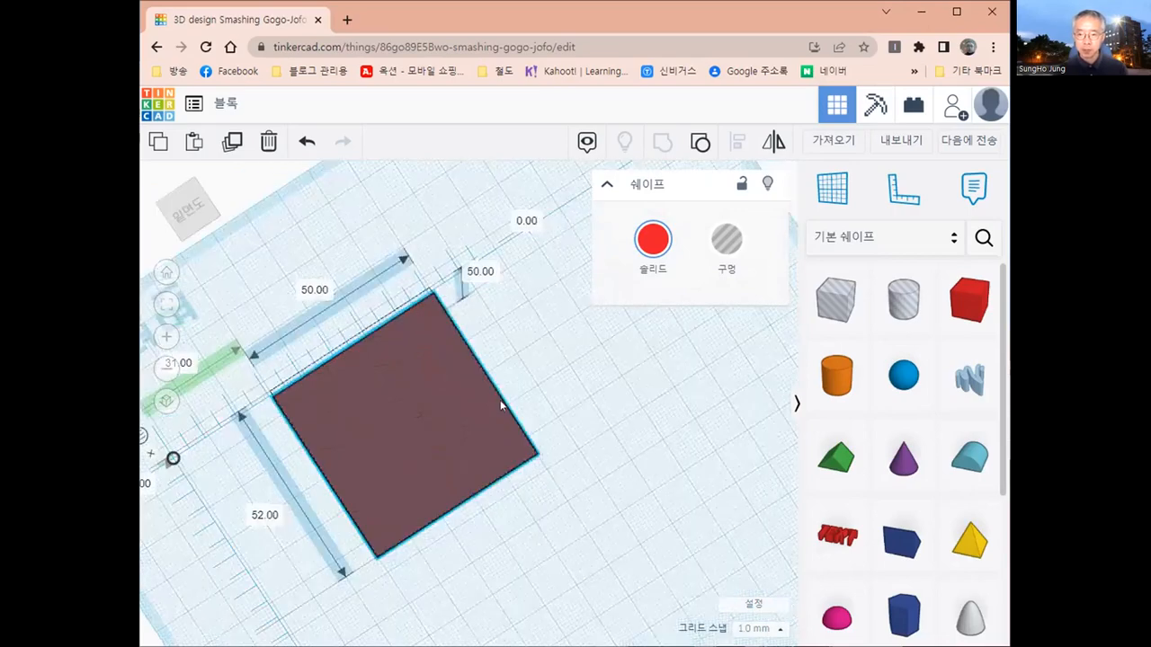
click(823, 190)
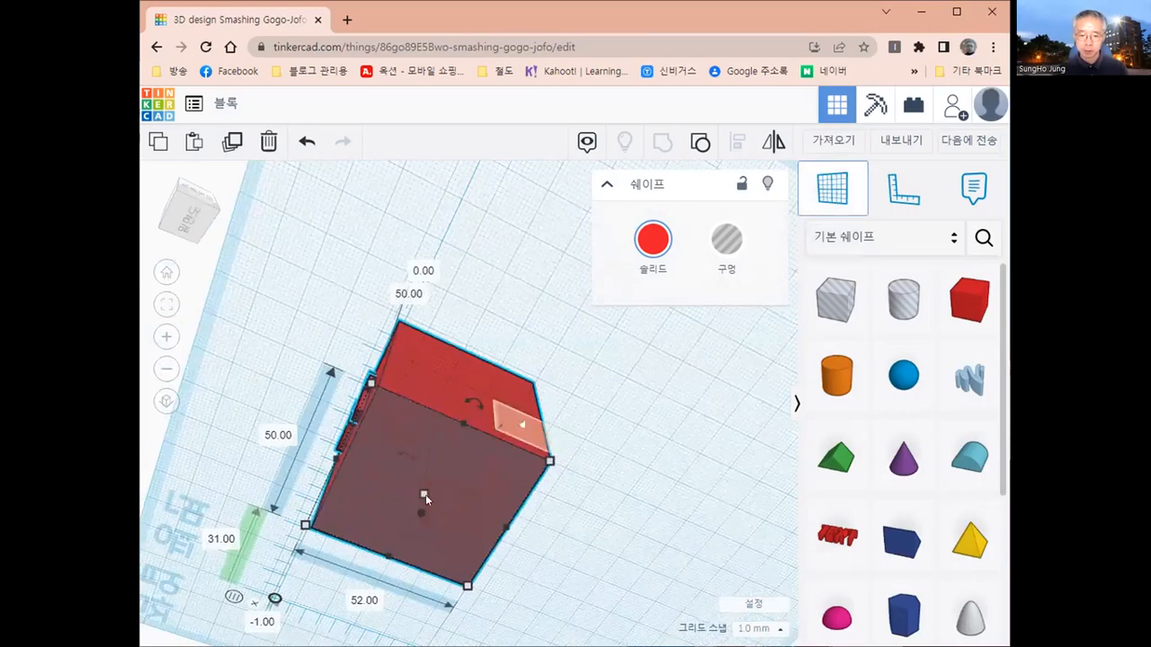
click(425, 495)
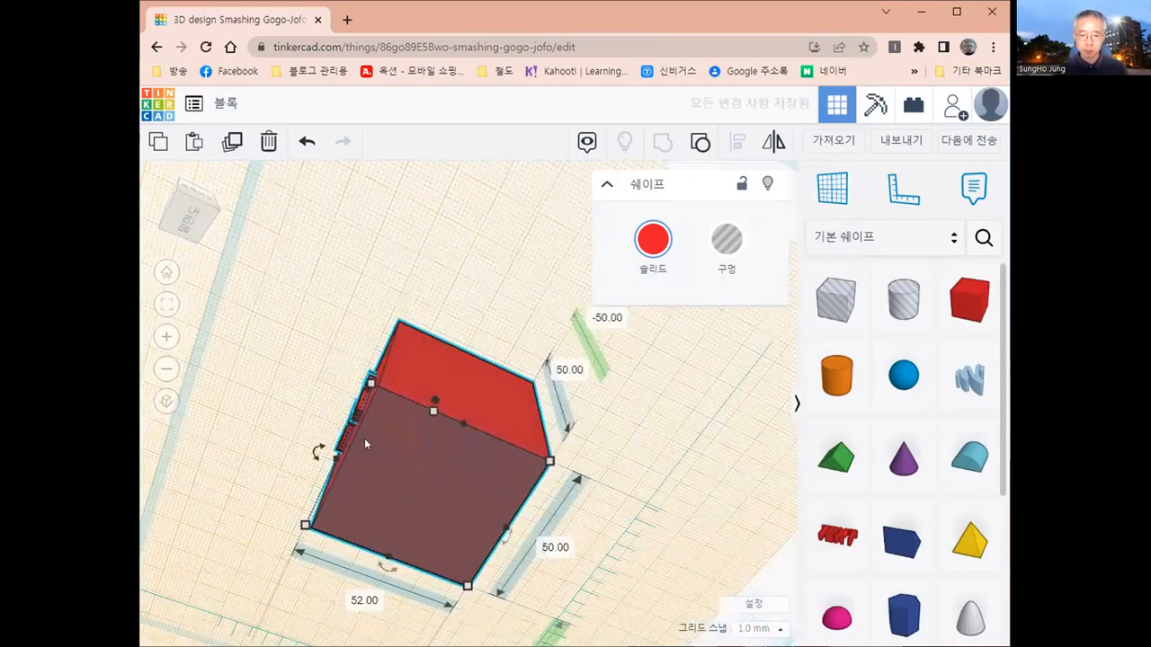
- Add a 20 mm box shape near the middle of the block's bottom face
right_drag(411, 419, 433, 315)
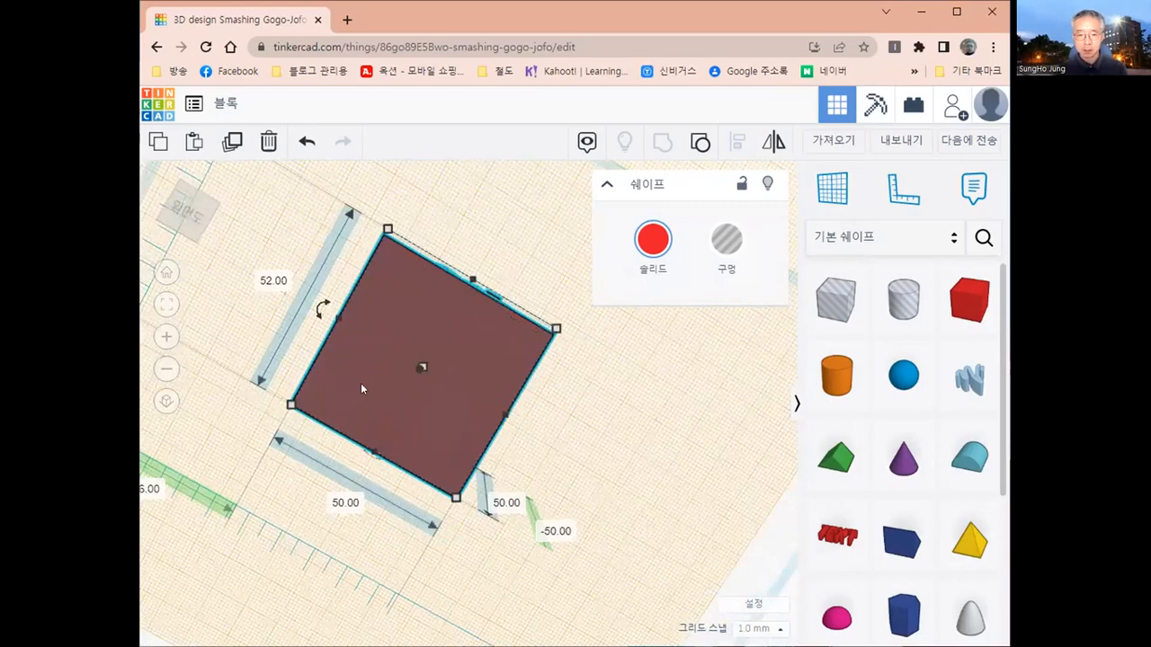
right_drag(565, 379, 501, 455)
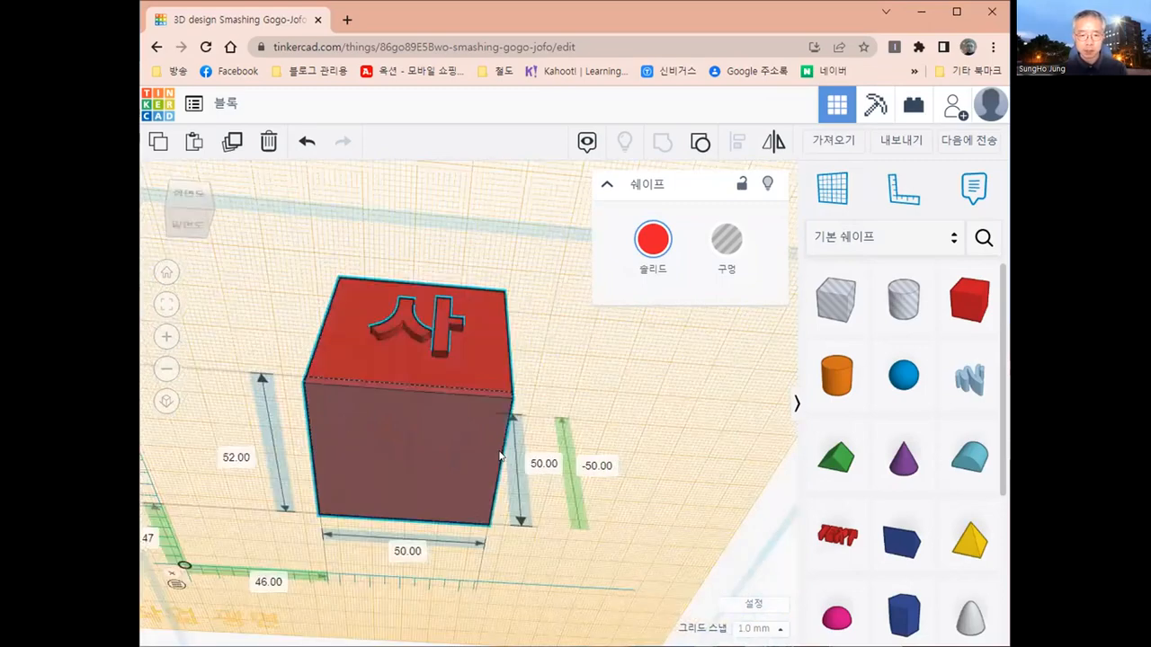
right_drag(496, 377, 499, 335)
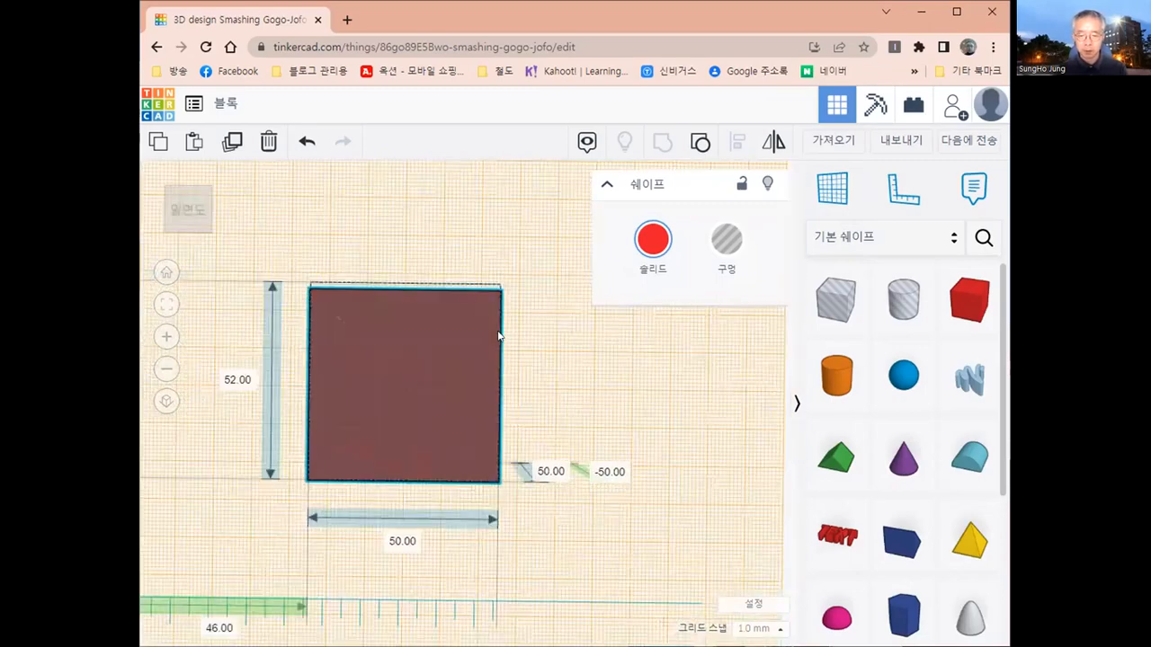
click(962, 307)
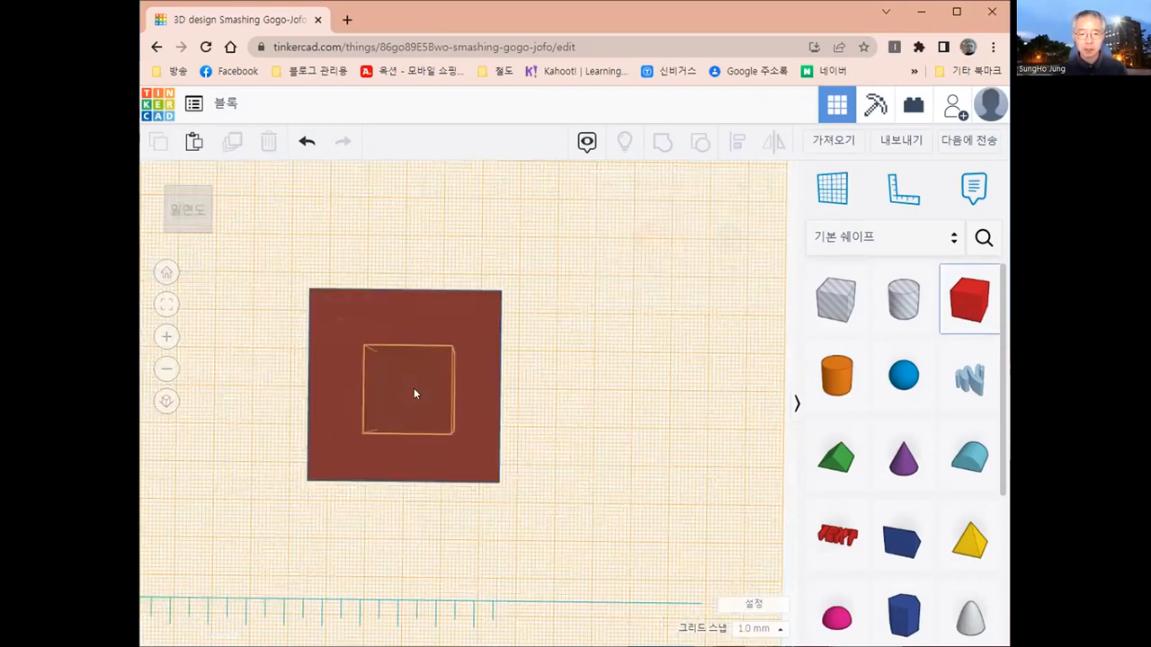
click(414, 393)
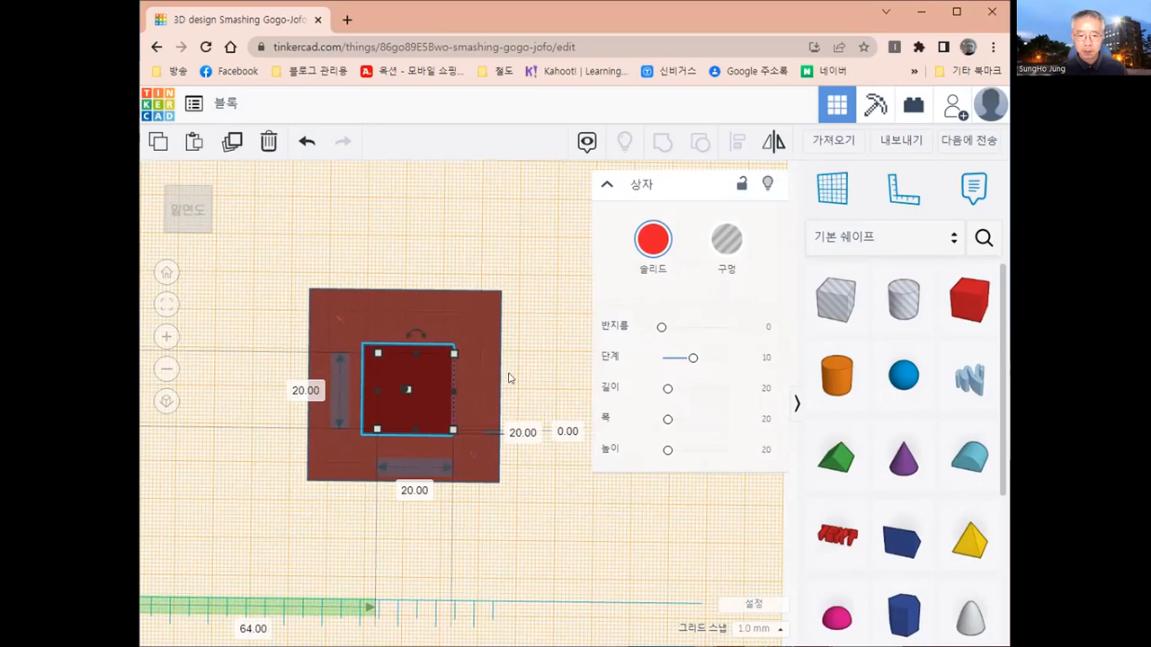
key(Delete)
- Align the small box and the letter block to their centres in both directions across the bottom face
click(428, 401)
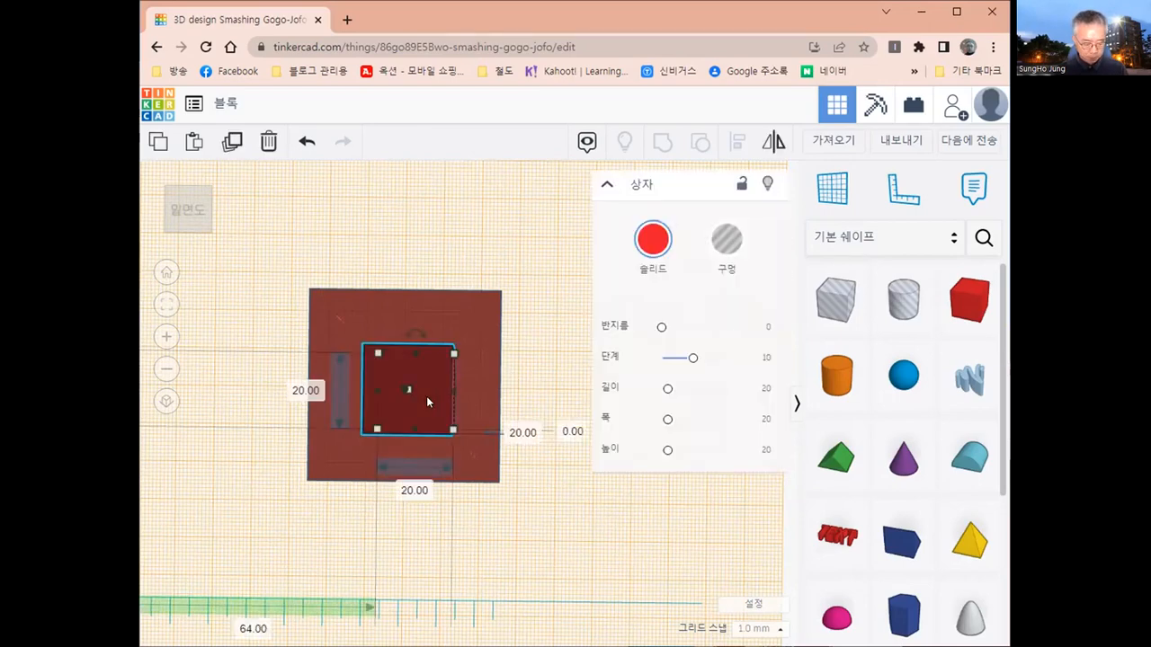
shift+click(319, 305)
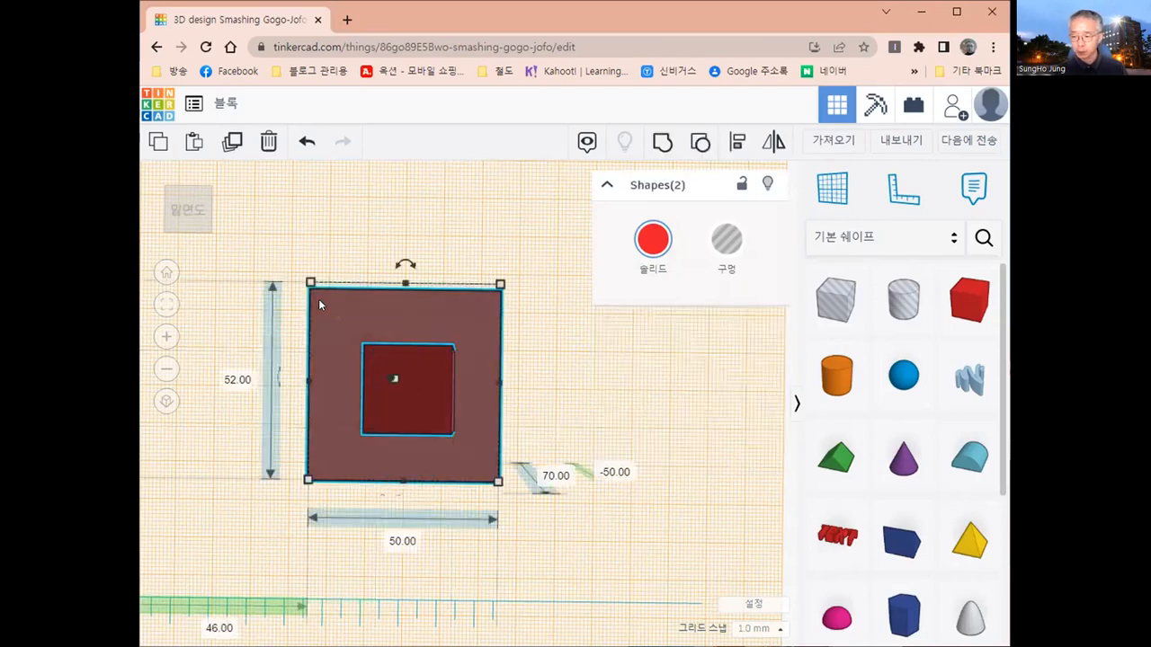
click(735, 144)
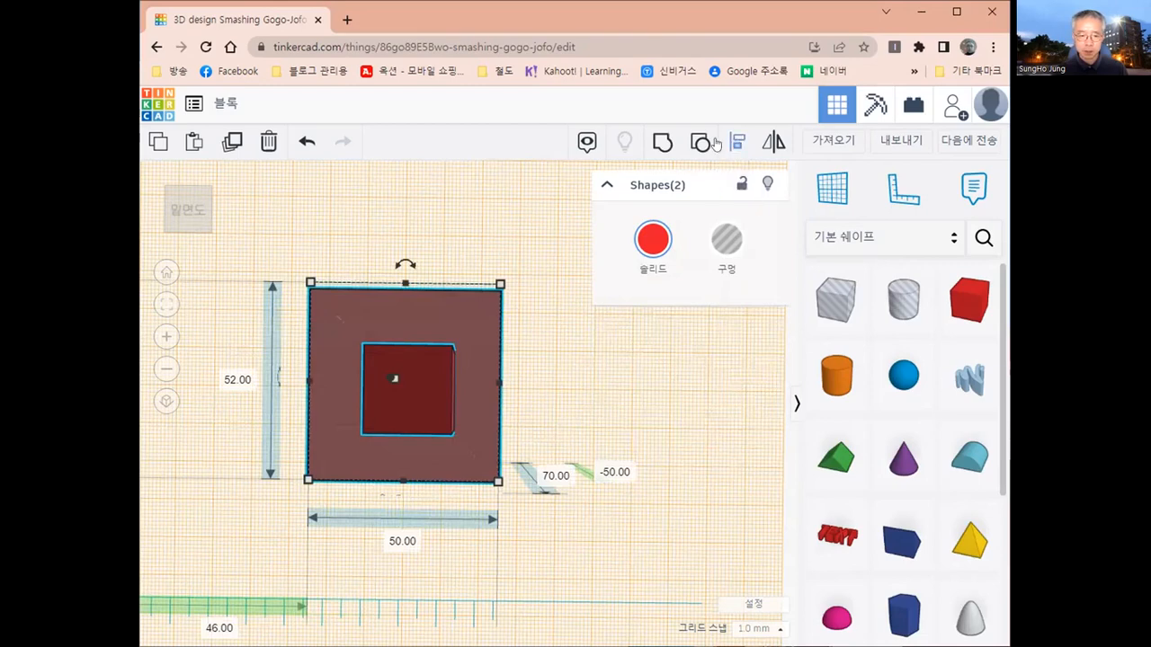
click(290, 381)
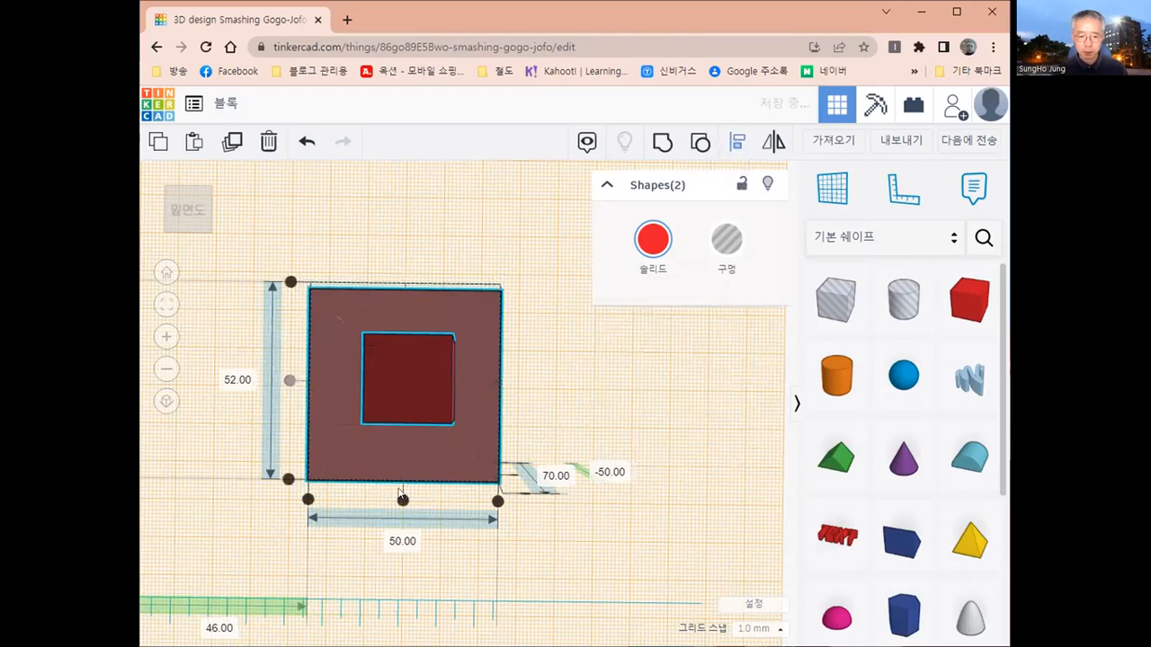
click(402, 501)
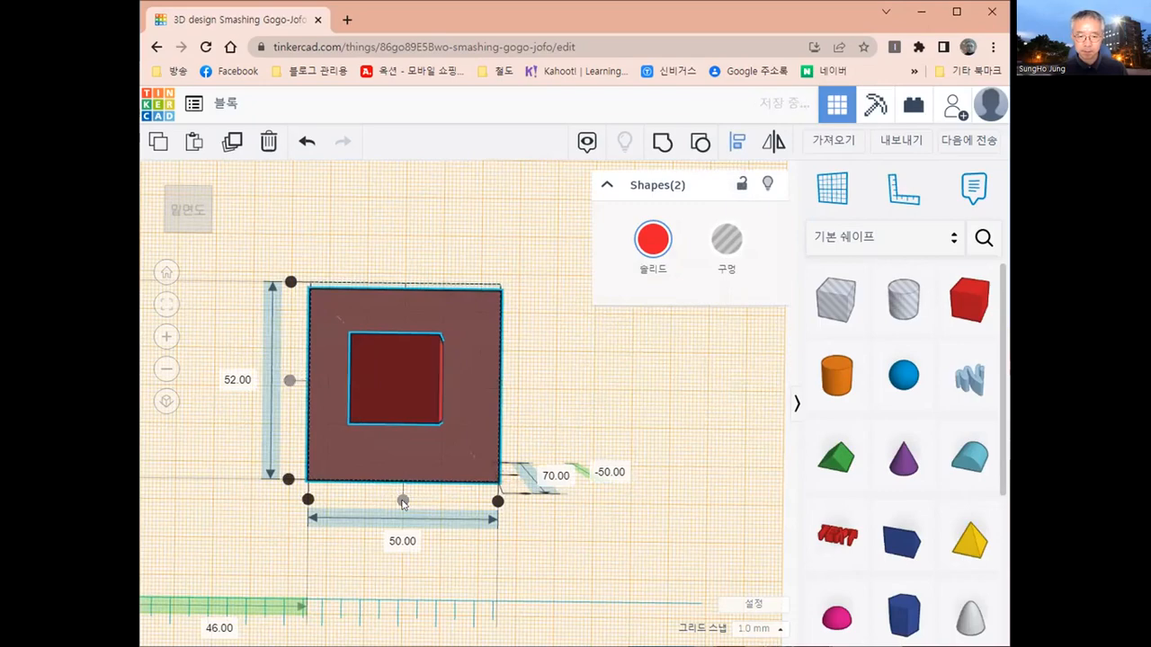
click(545, 430)
right_drag(545, 431, 497, 515)
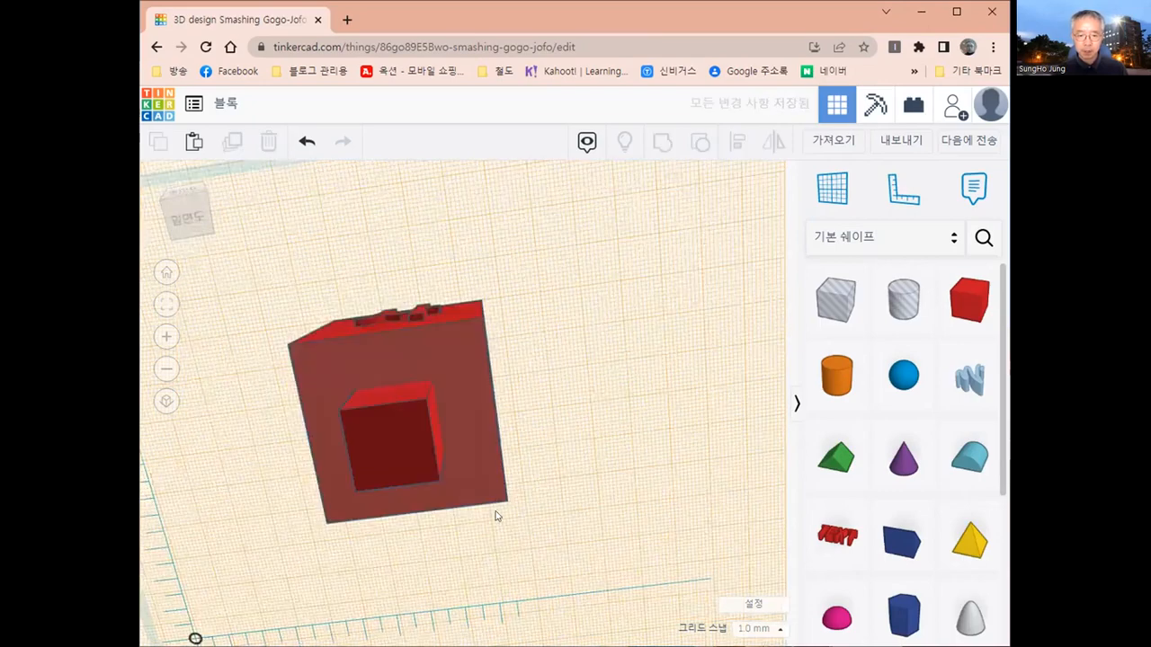
- Group the letter block and the small box beneath it into one shape
right_drag(376, 449, 391, 426)
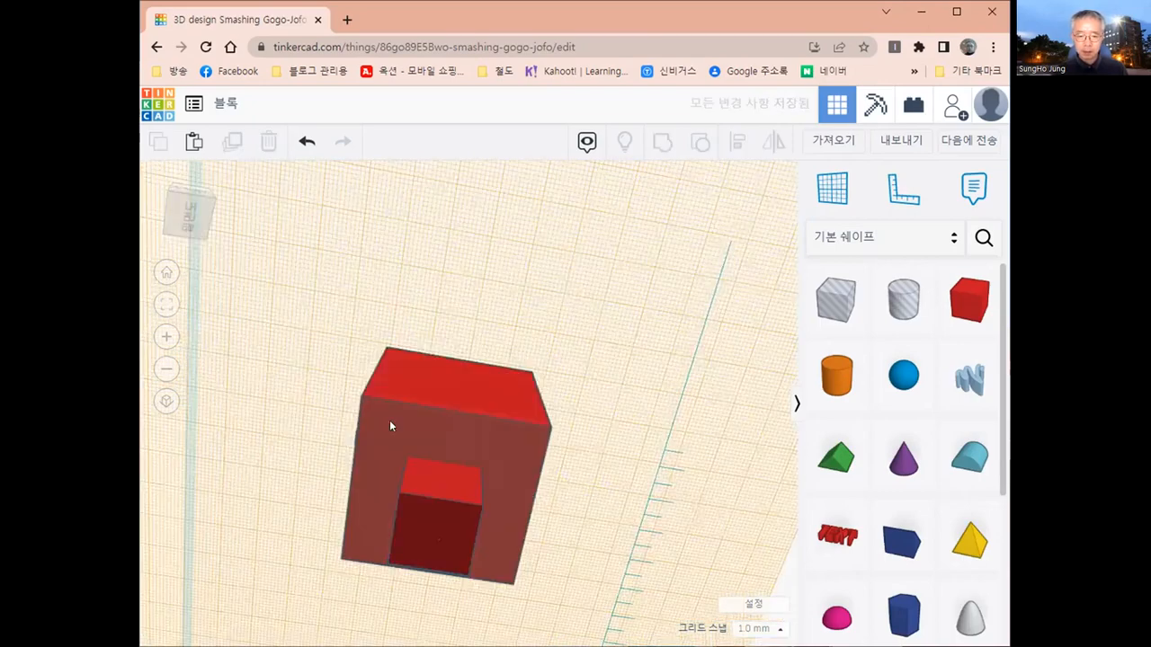
right_drag(441, 341, 554, 436)
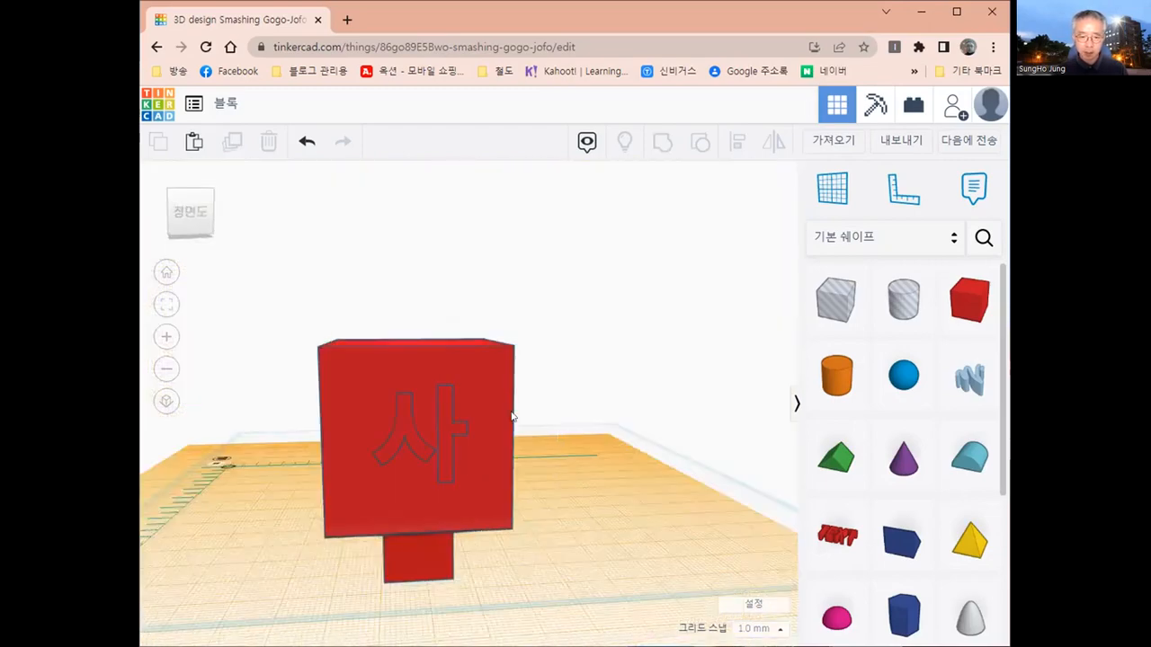
right_drag(441, 411, 408, 413)
mouse_move(445, 346)
right_down()
mouse_move(500, 416)
mouse_move(485, 448)
mouse_move(478, 410)
right_up()
right_drag(426, 458, 426, 458)
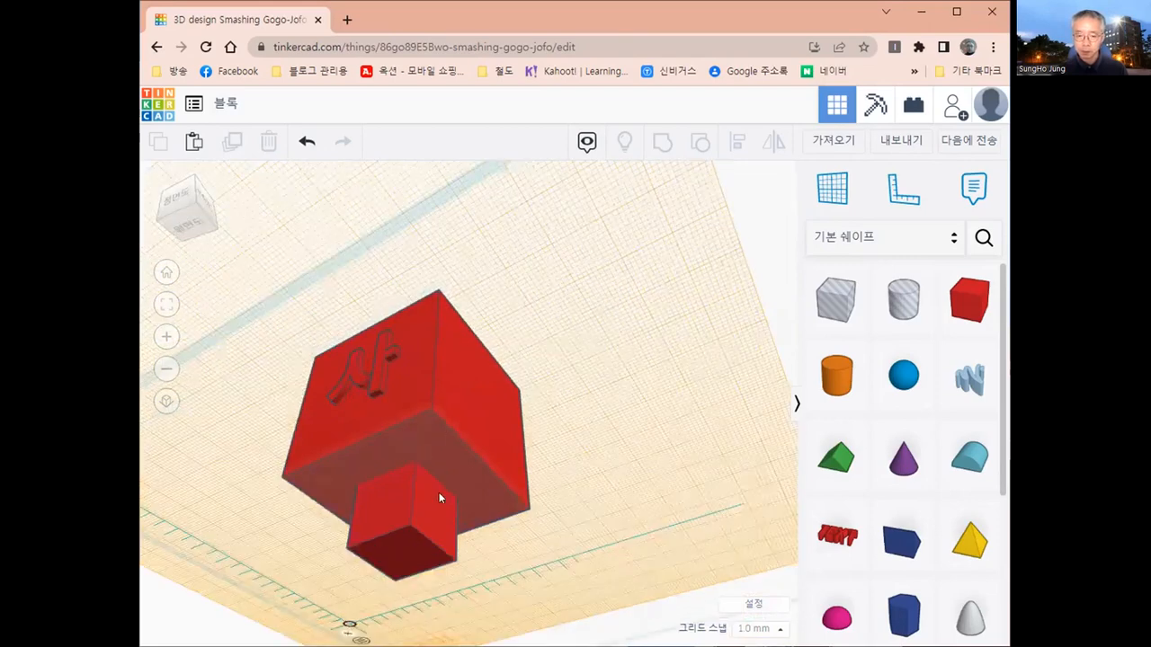
right_drag(574, 492, 558, 510)
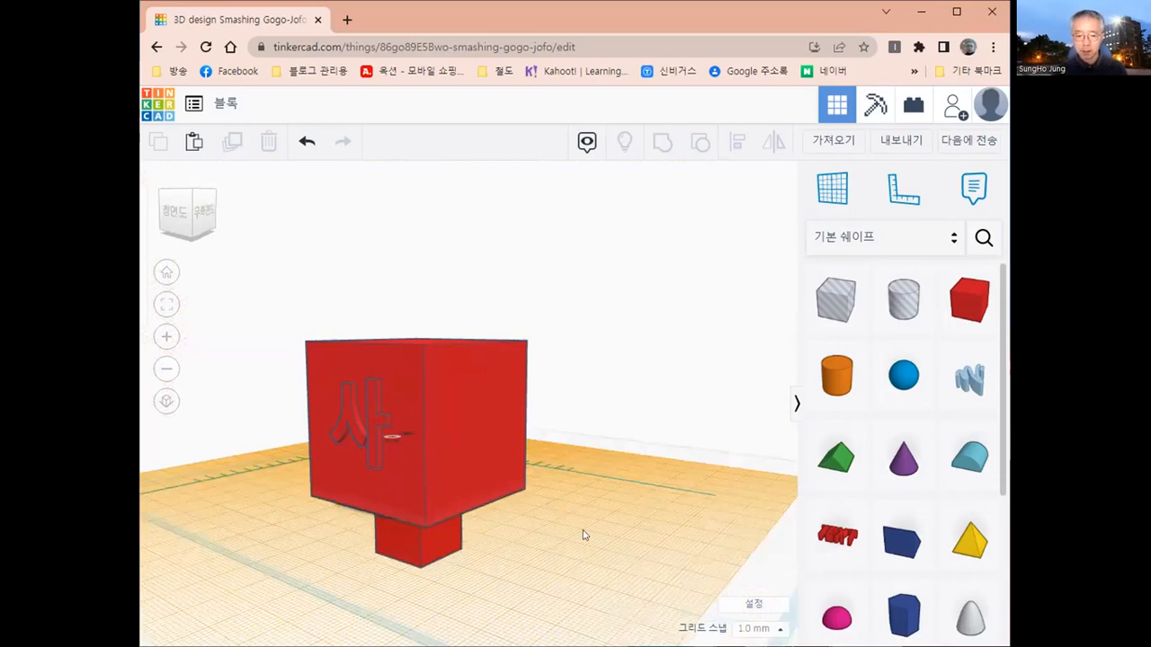
mouse_move(569, 497)
right_down()
mouse_move(570, 477)
mouse_move(574, 500)
right_up()
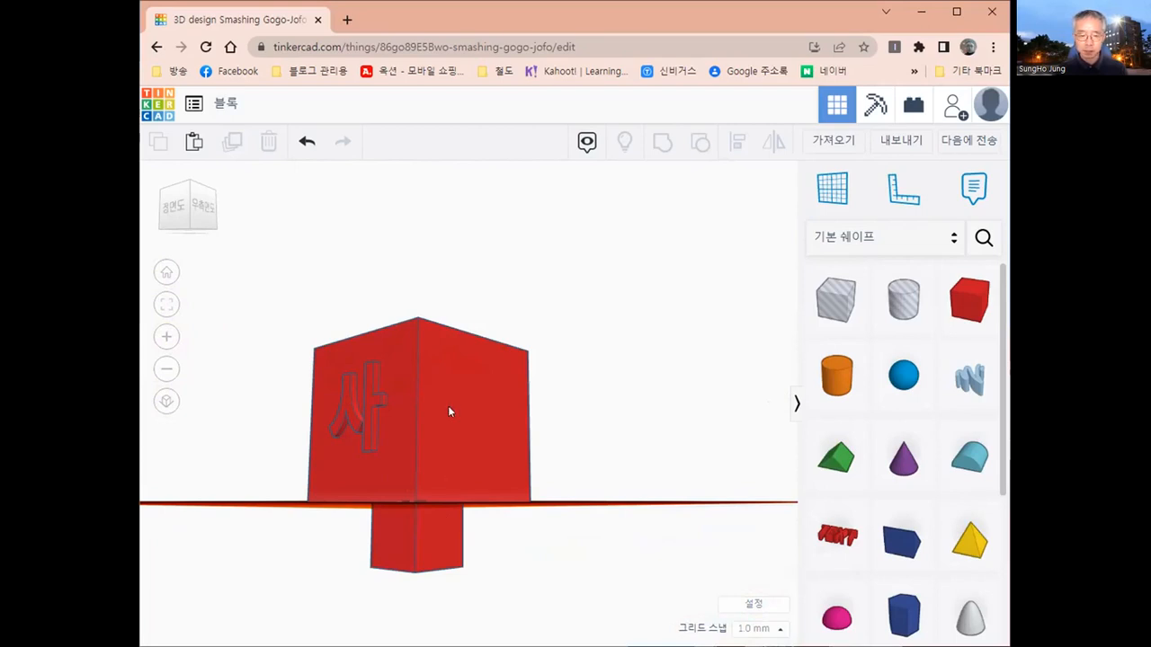
drag(287, 297, 567, 632)
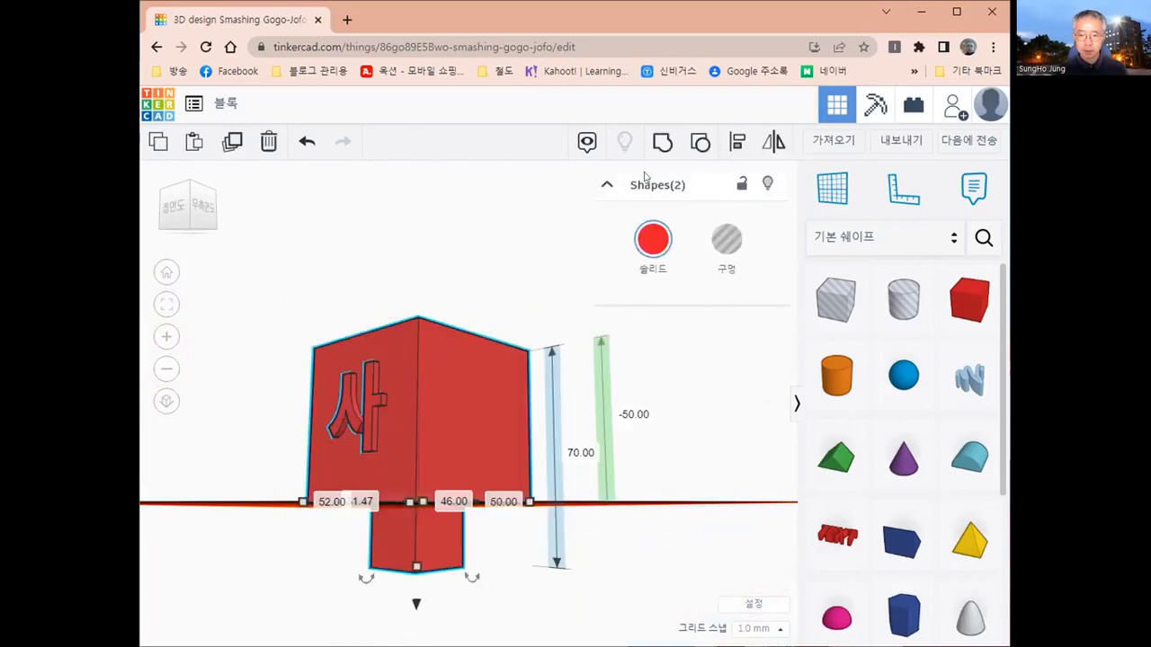
click(661, 144)
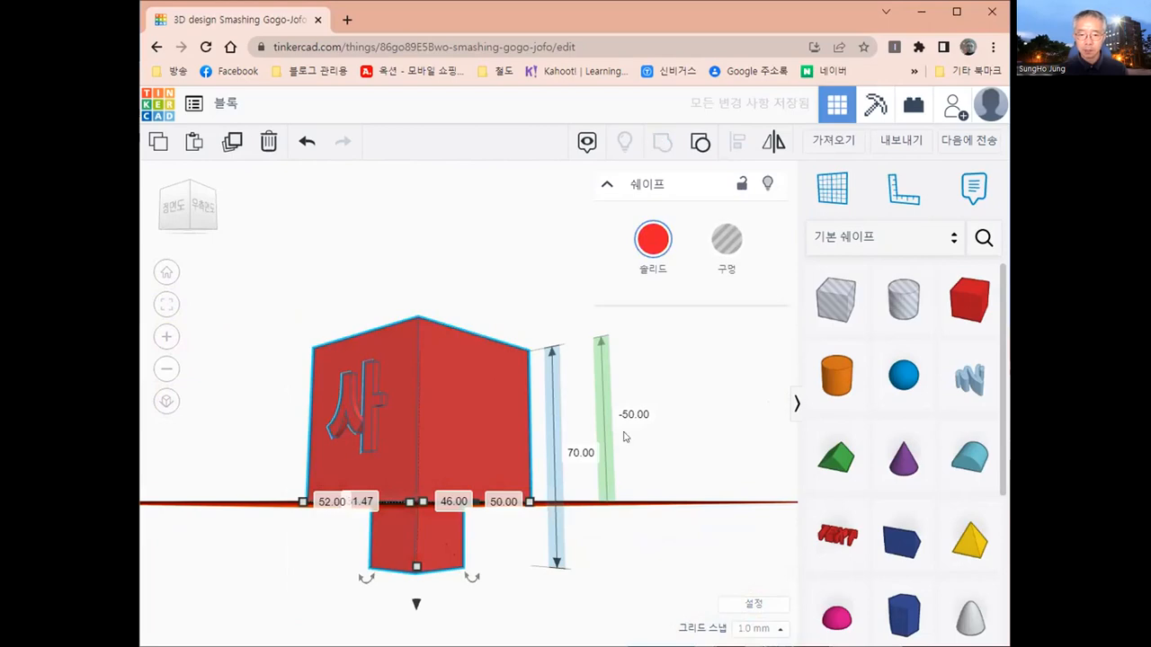
click(675, 517)
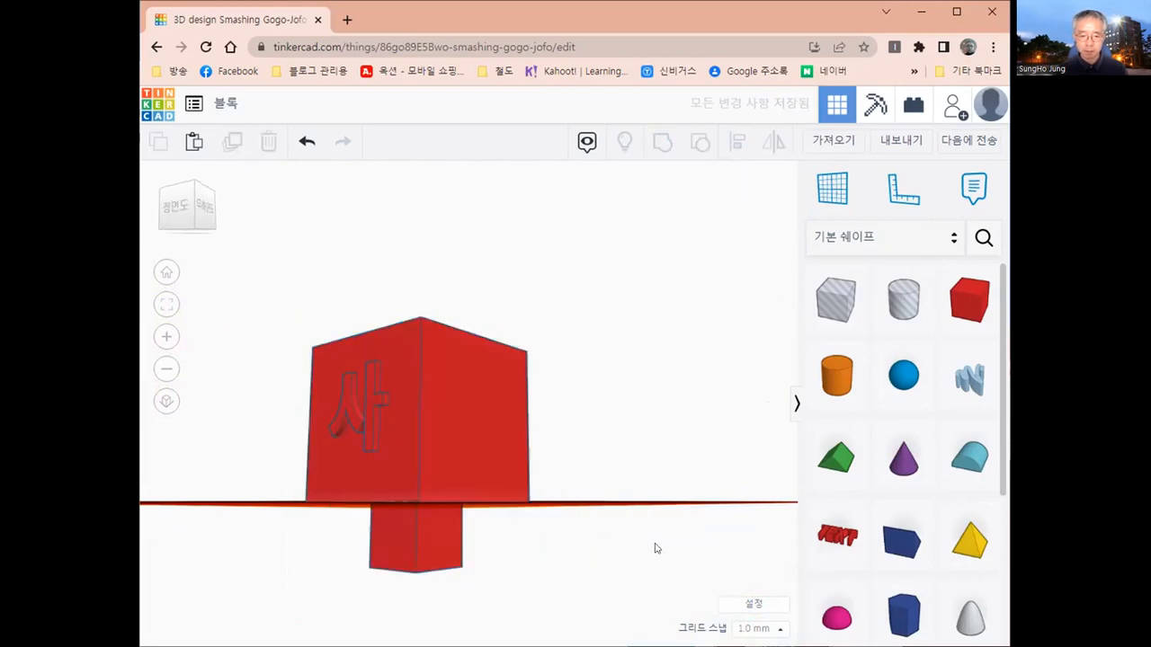
- Return the workplane from the block's underside to the default base plane
right_drag(608, 547, 573, 536)
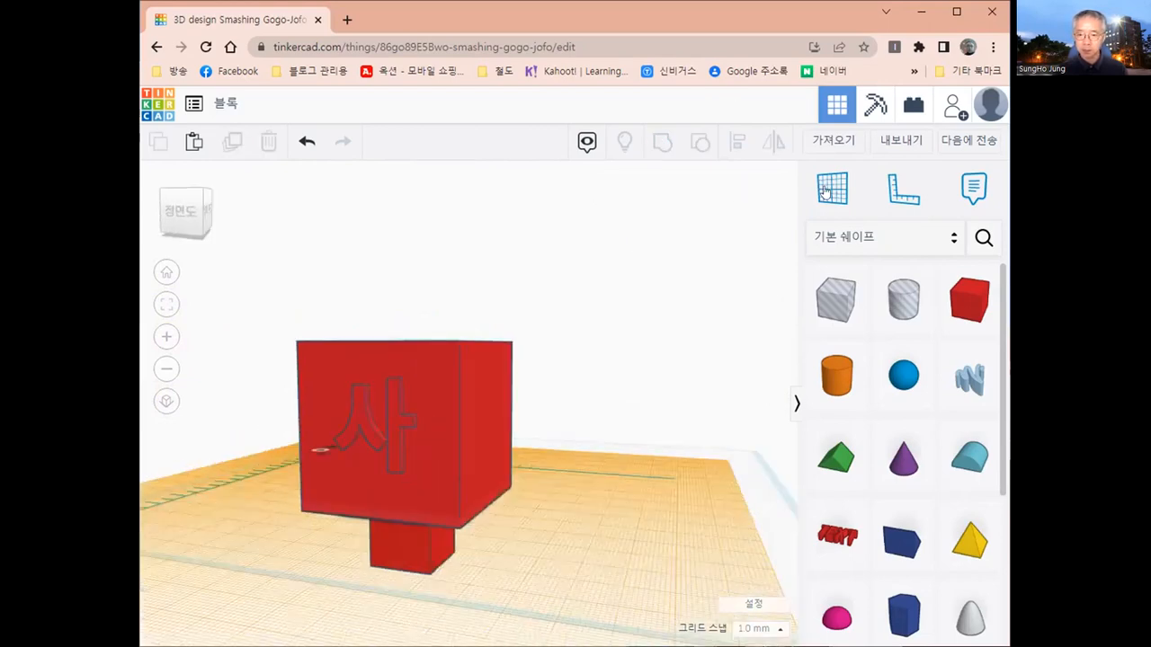
click(799, 216)
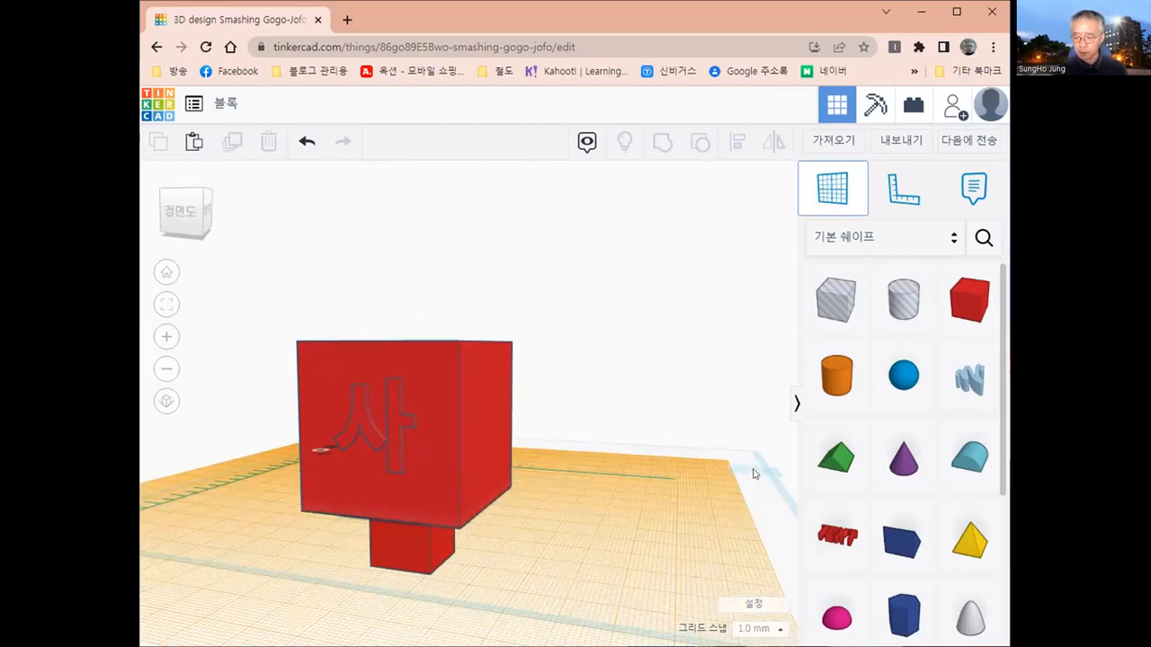
click(753, 474)
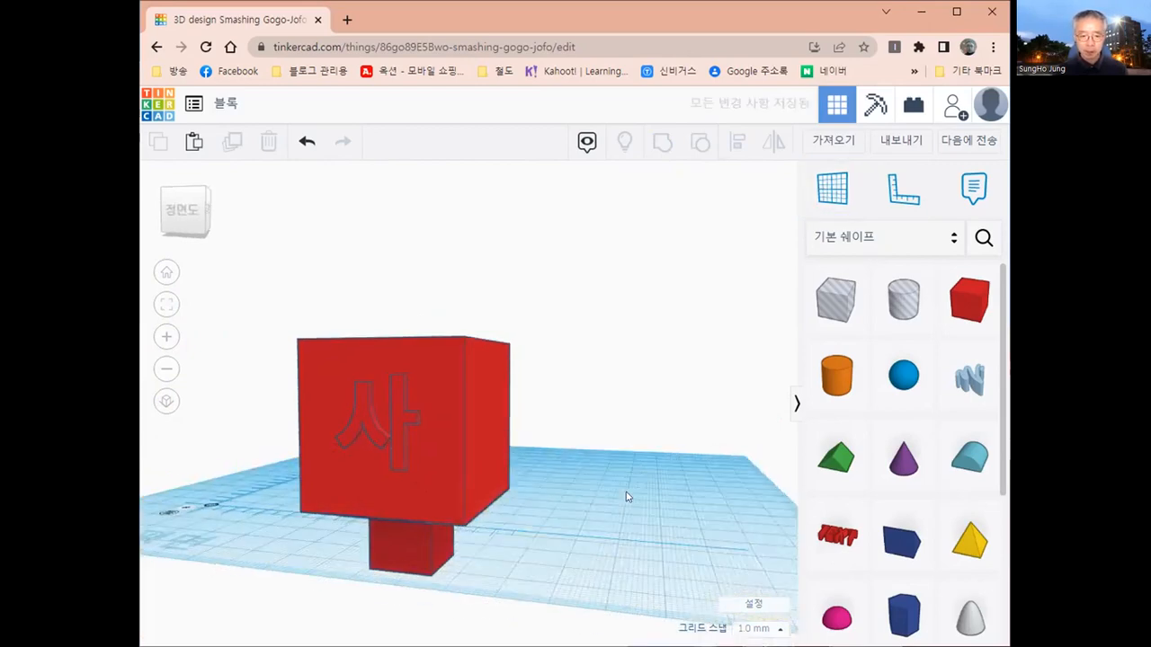
- Set the grouped block's height above the workplane to 0 so its small box stands on the plane
right_drag(628, 496, 491, 472)
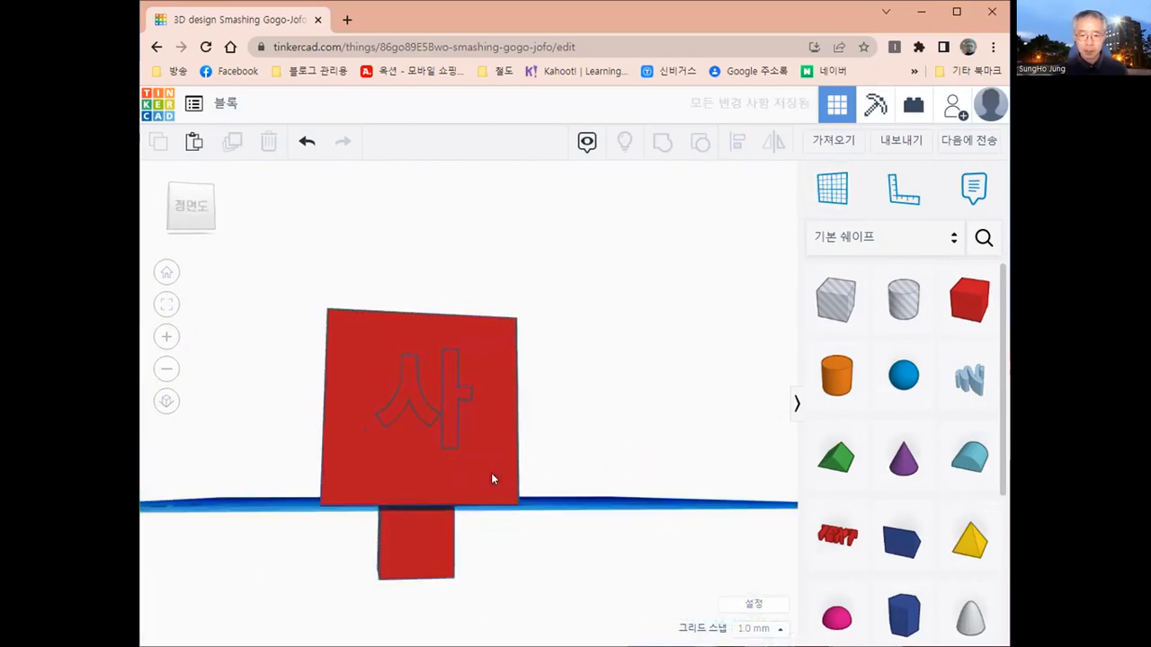
click(491, 472)
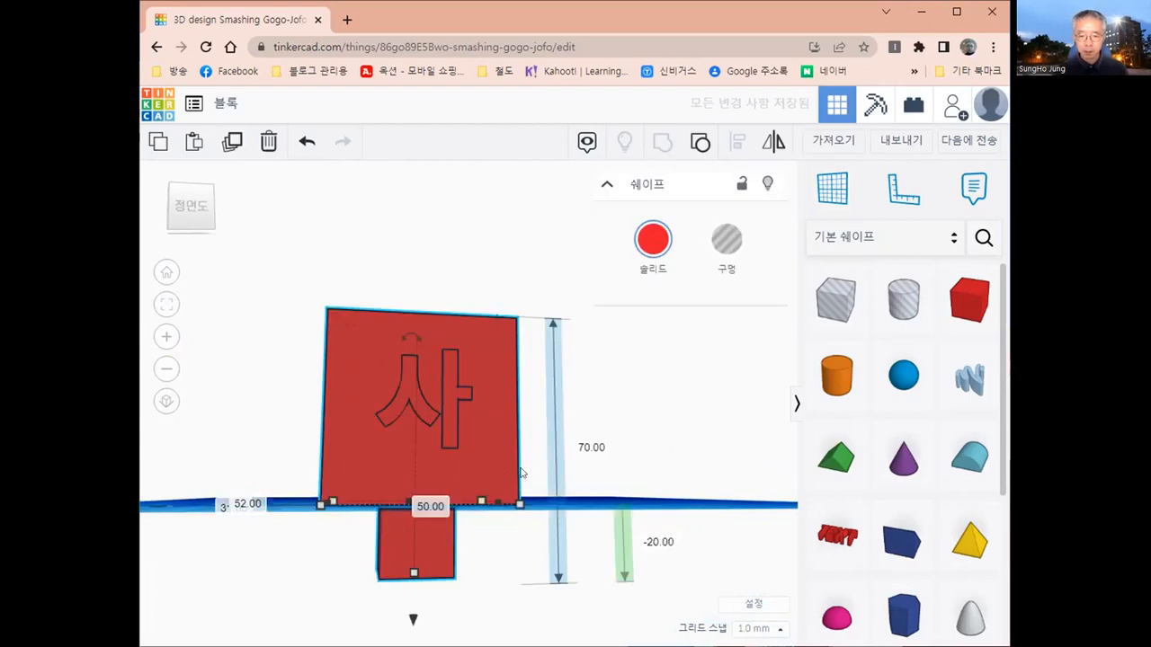
right_drag(521, 465, 521, 452)
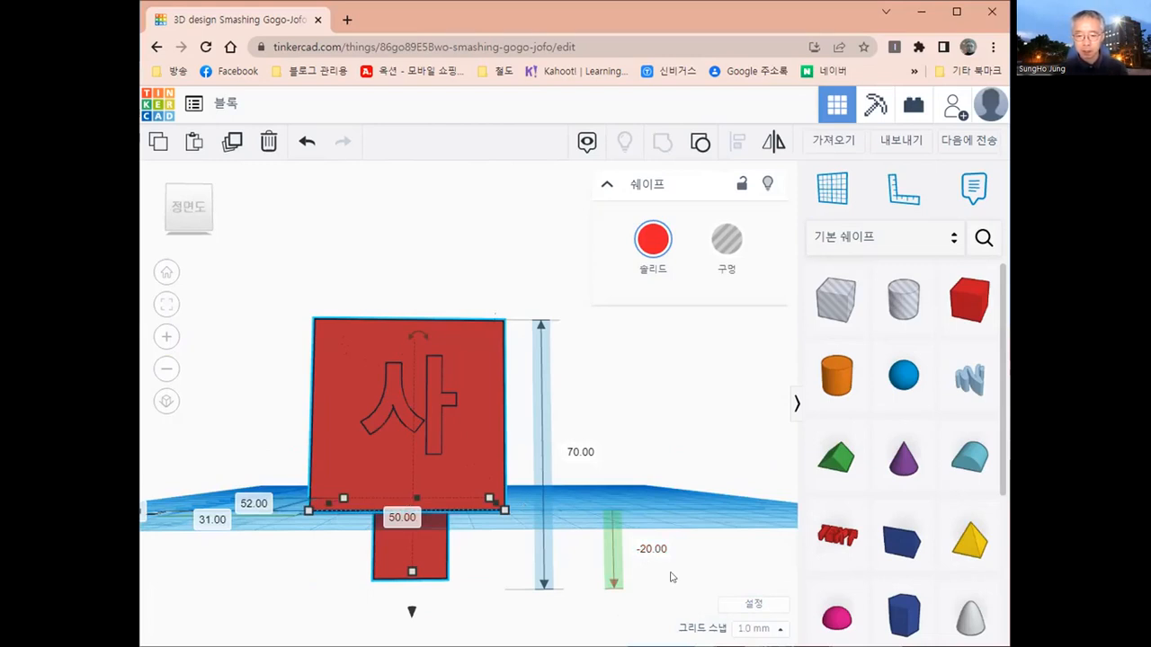
click(644, 547)
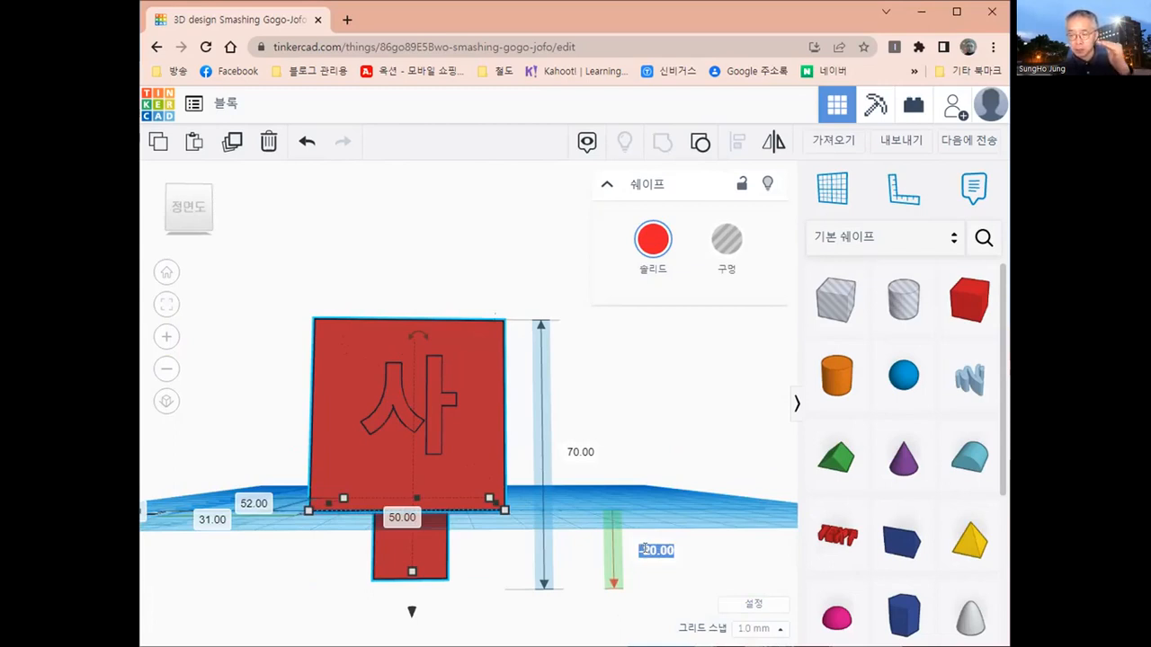
text(0)
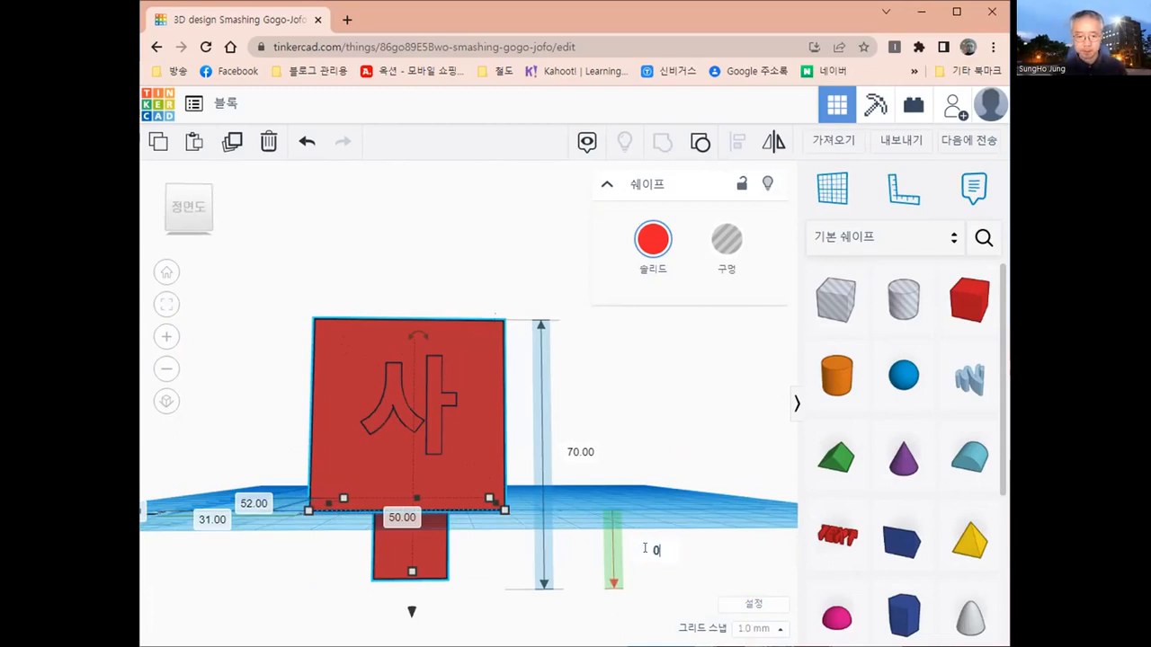
key(Return)
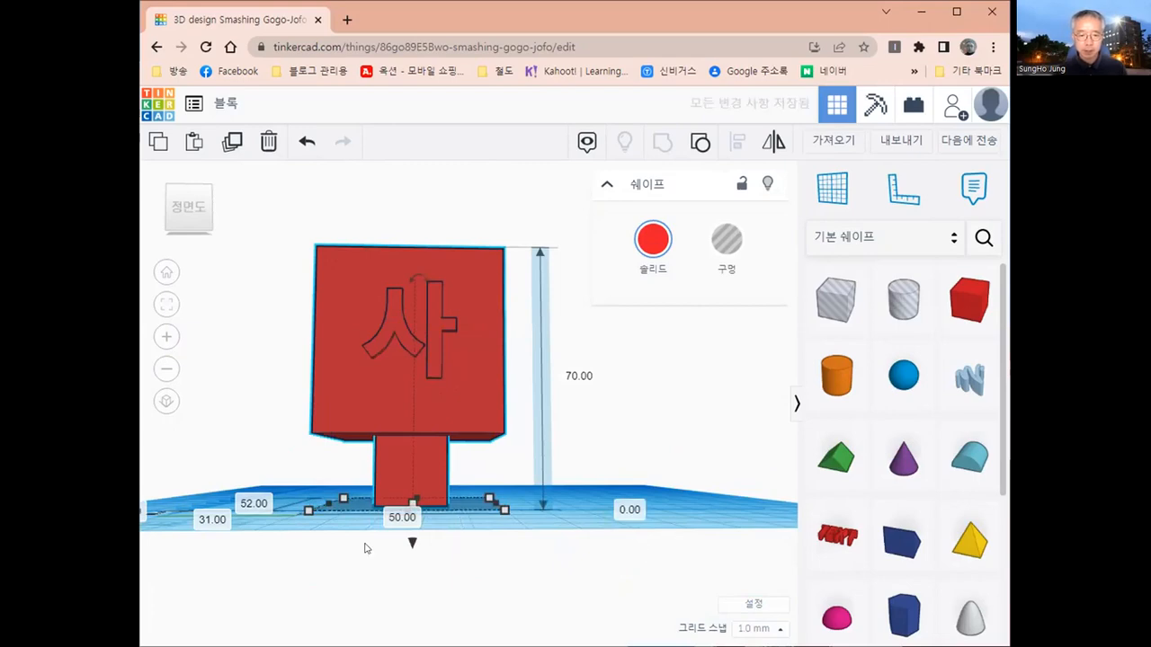
- Examine the grouped block from below, from the sides and from the front
right_drag(378, 542, 363, 509)
right_drag(375, 400, 372, 392)
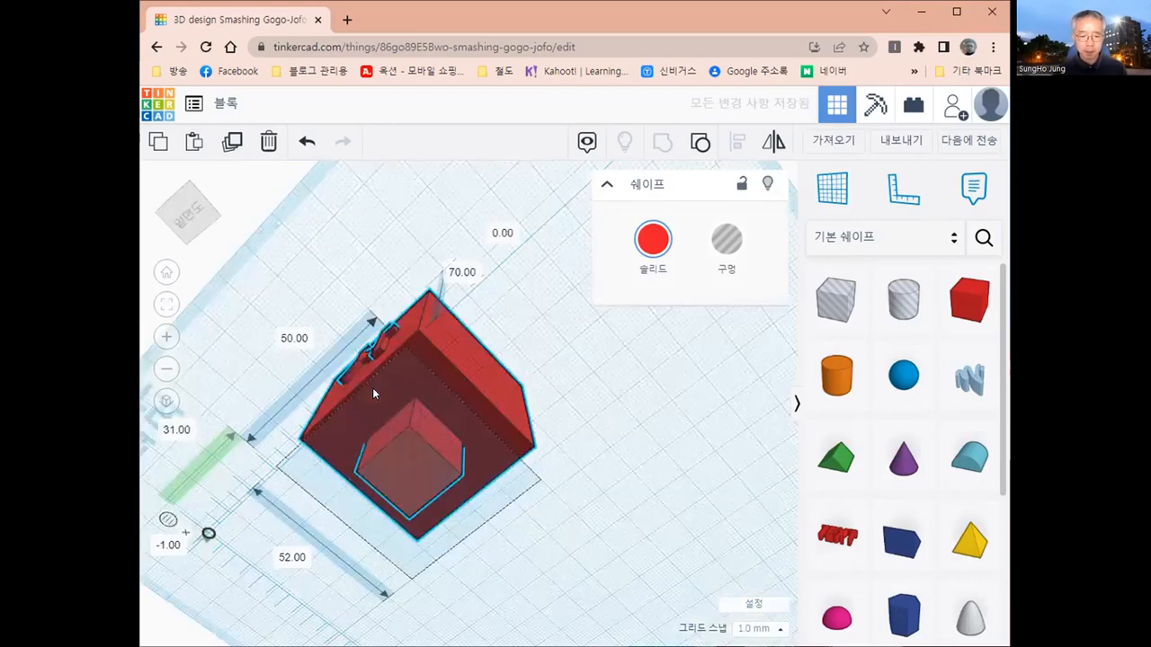
right_drag(369, 492, 368, 545)
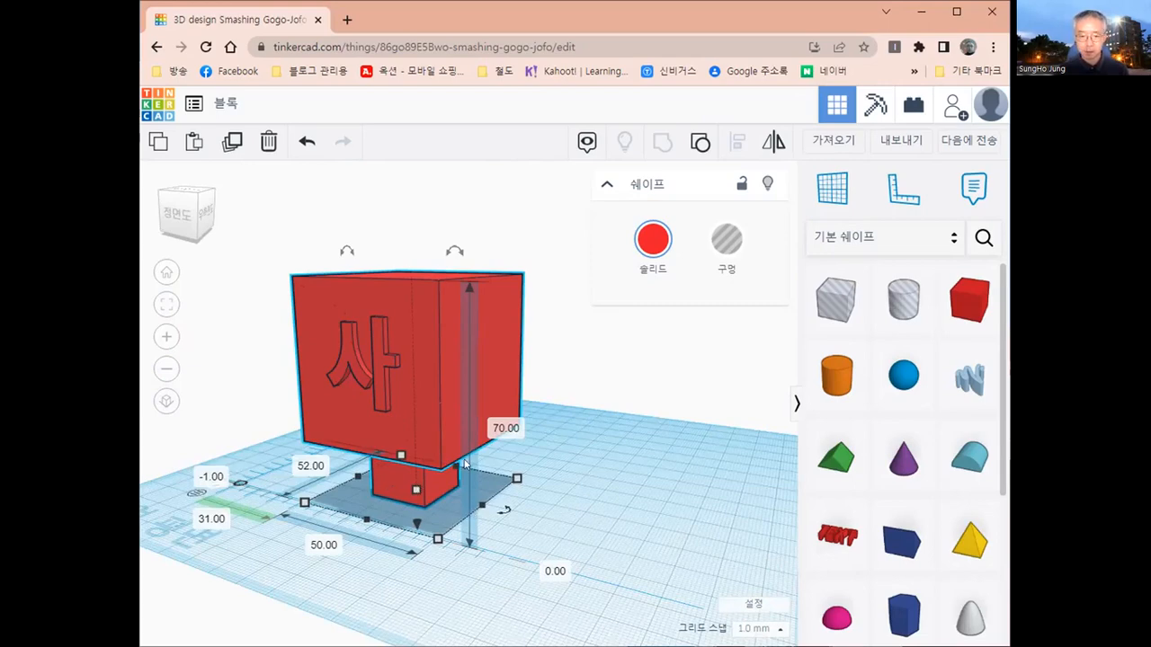
right_drag(564, 511, 336, 512)
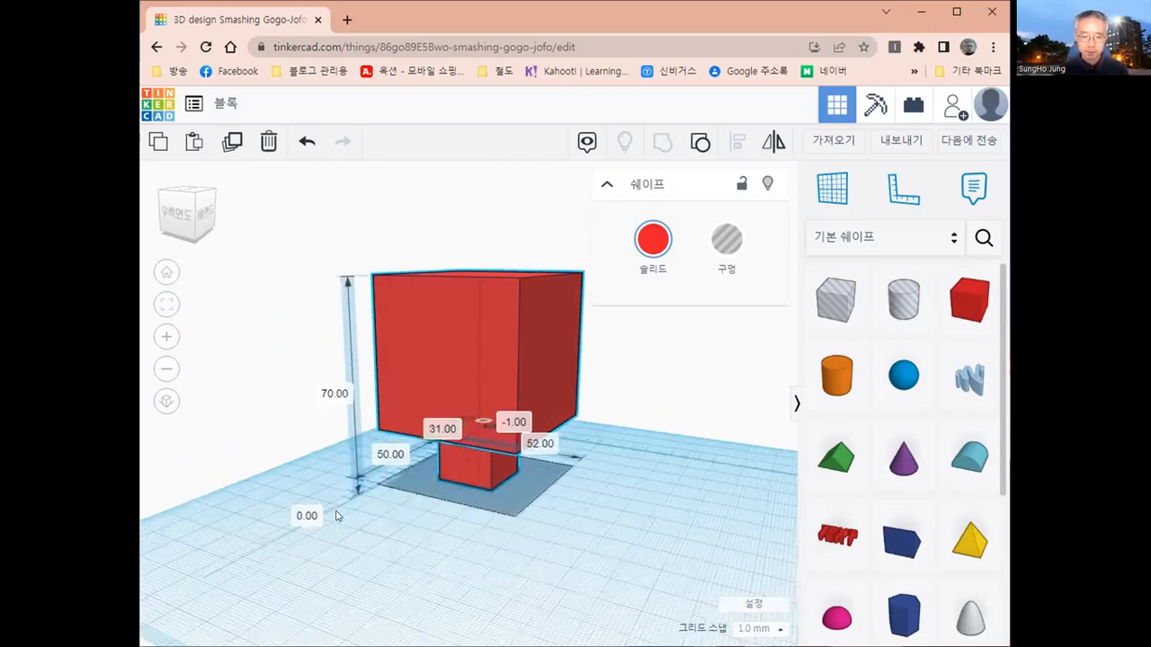
right_drag(638, 546, 663, 545)
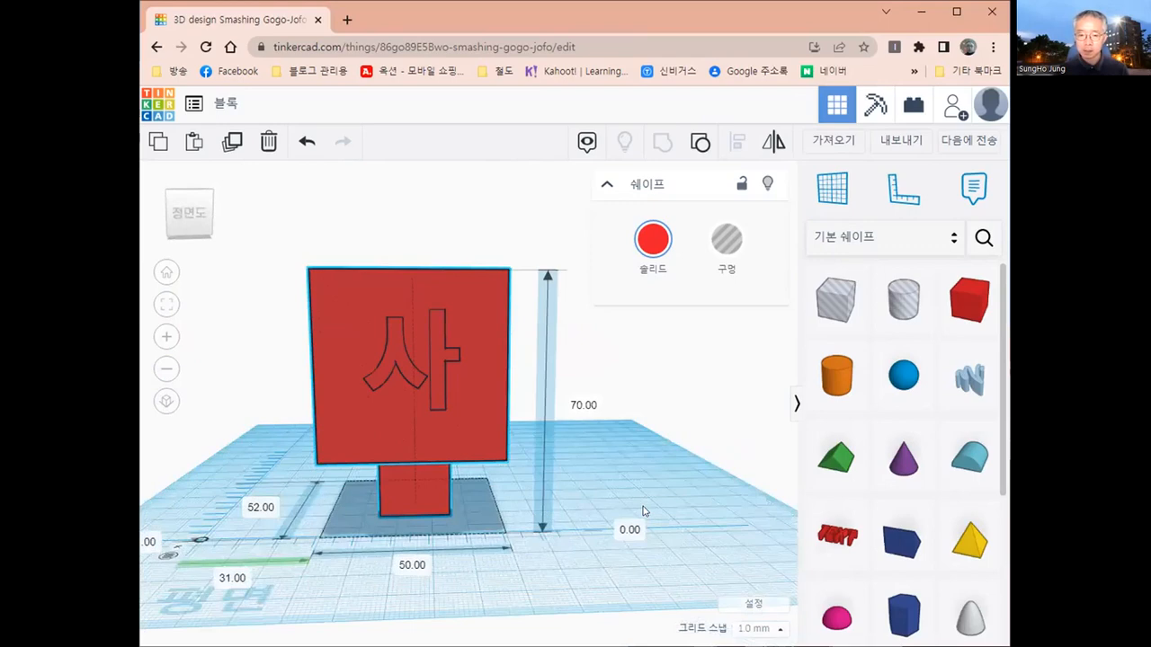
right_drag(516, 502, 510, 495)
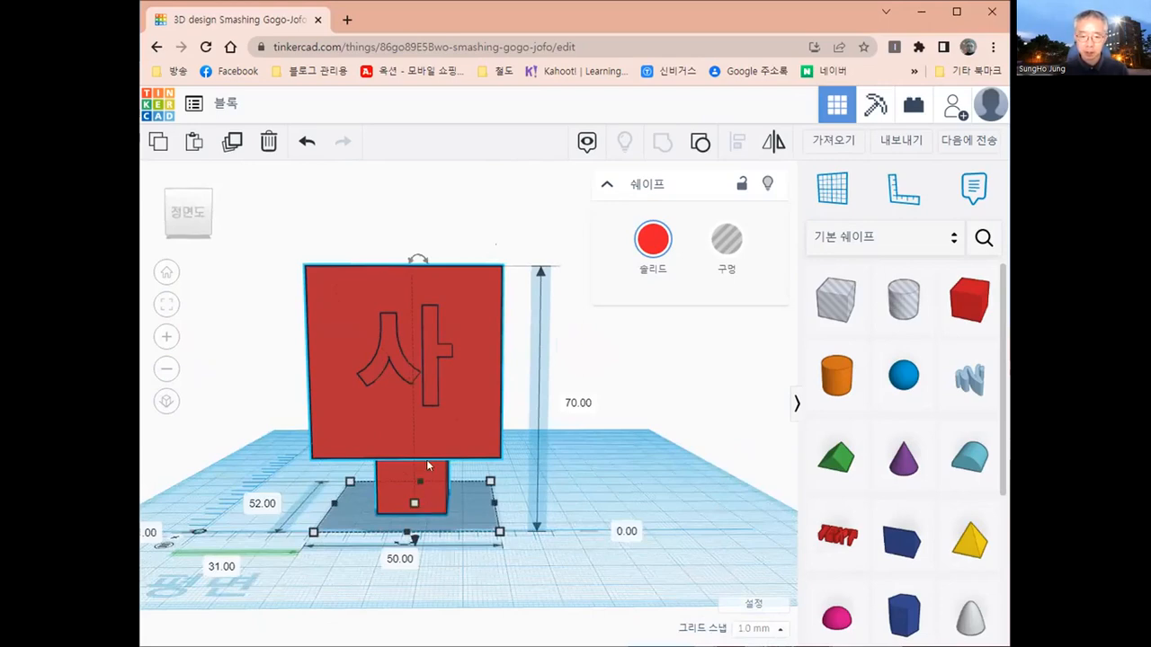
right_drag(415, 513, 414, 465)
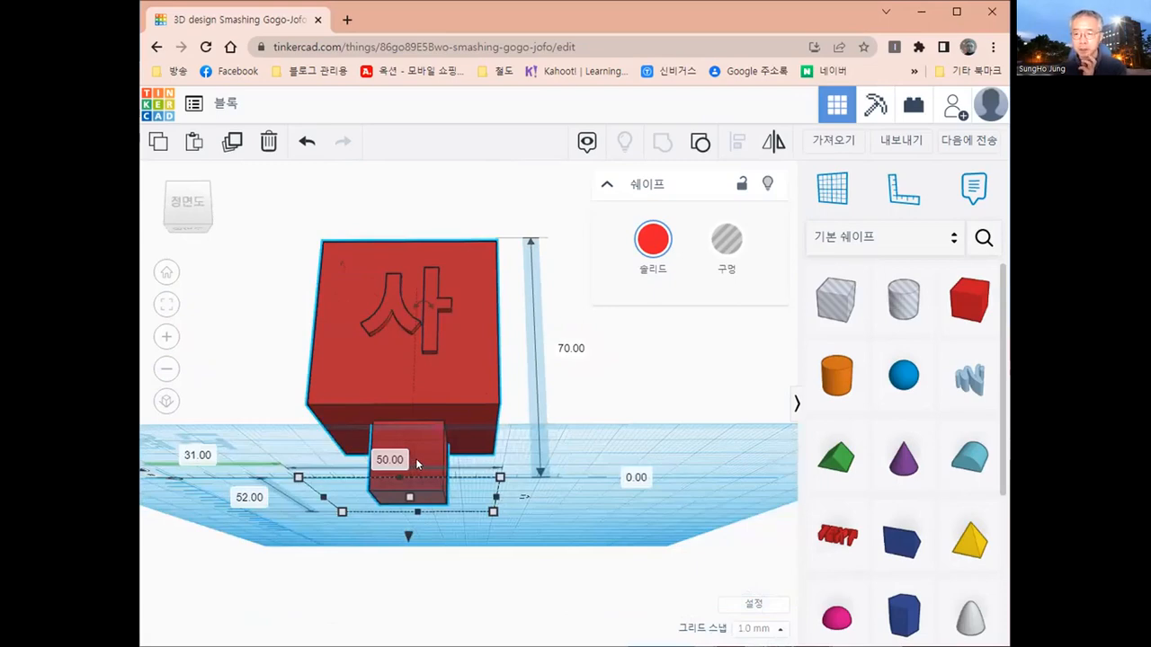
right_drag(563, 460, 511, 535)
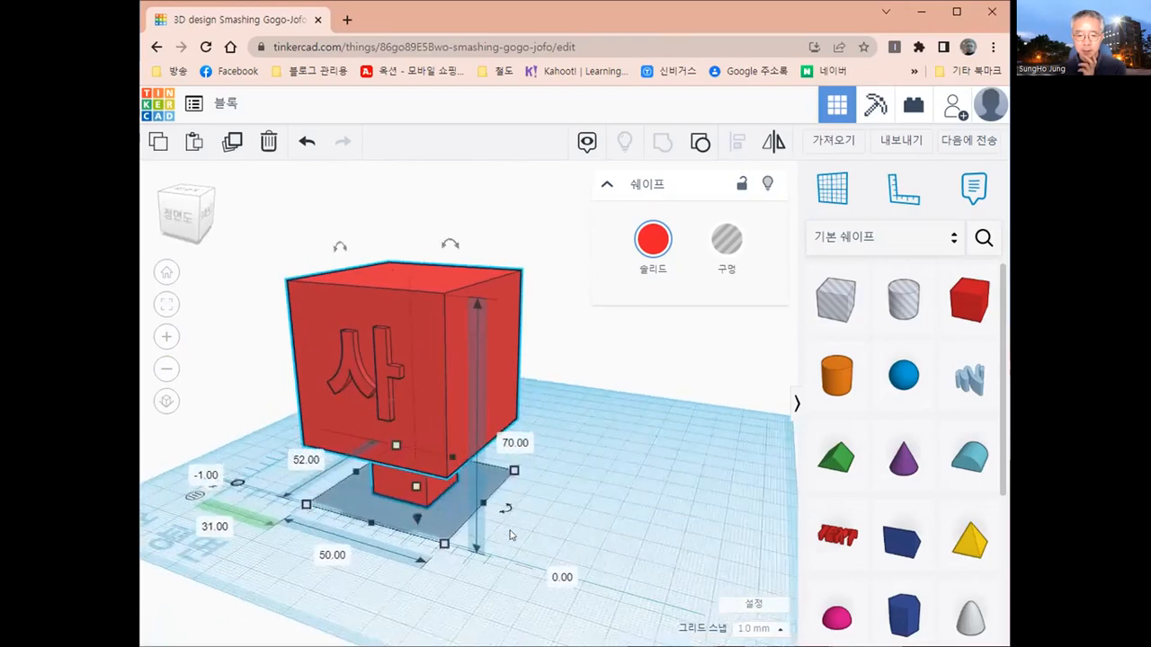
- Add a 20 mm box beside the letter block, about 118 mm across and 26 mm back from the ruler origin
scroll(510, 534, down, 3)
click(979, 307)
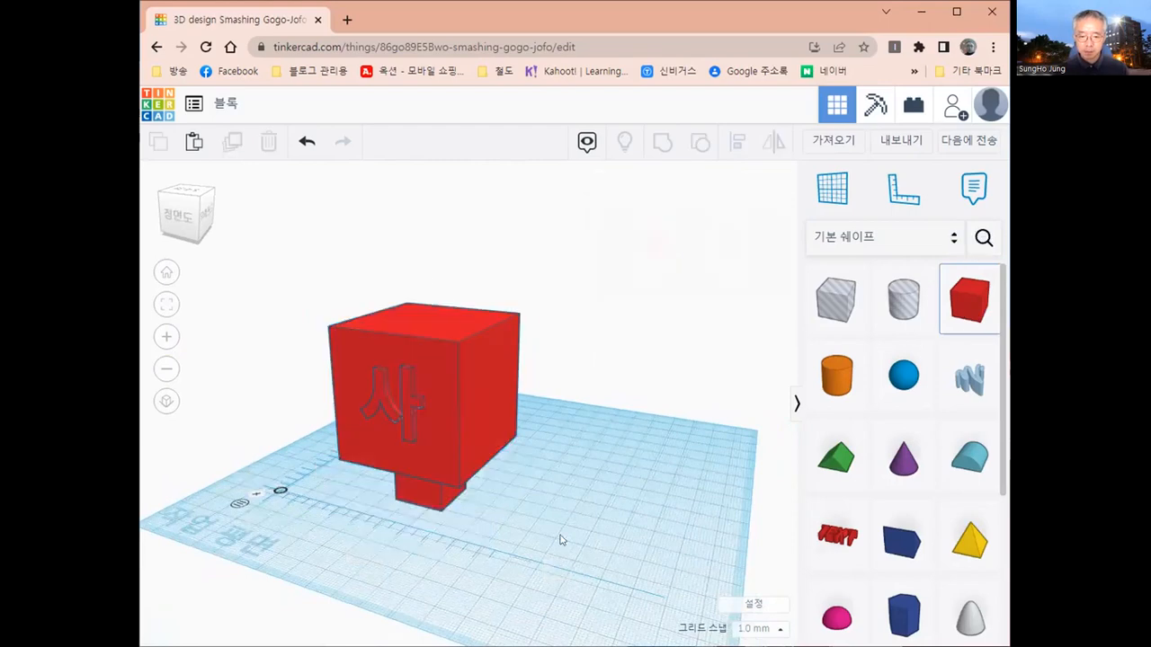
click(615, 525)
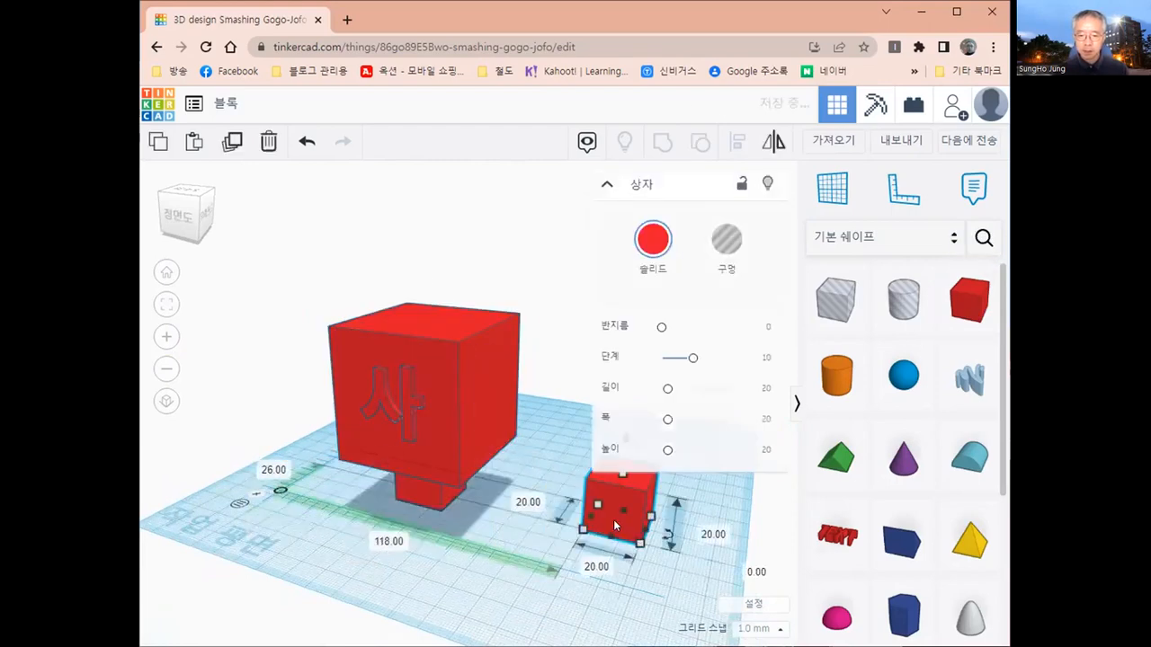
- Set the new box's length, width and height to 50 mm each
scroll(620, 521, down, 1)
middle_drag(621, 514, 474, 491)
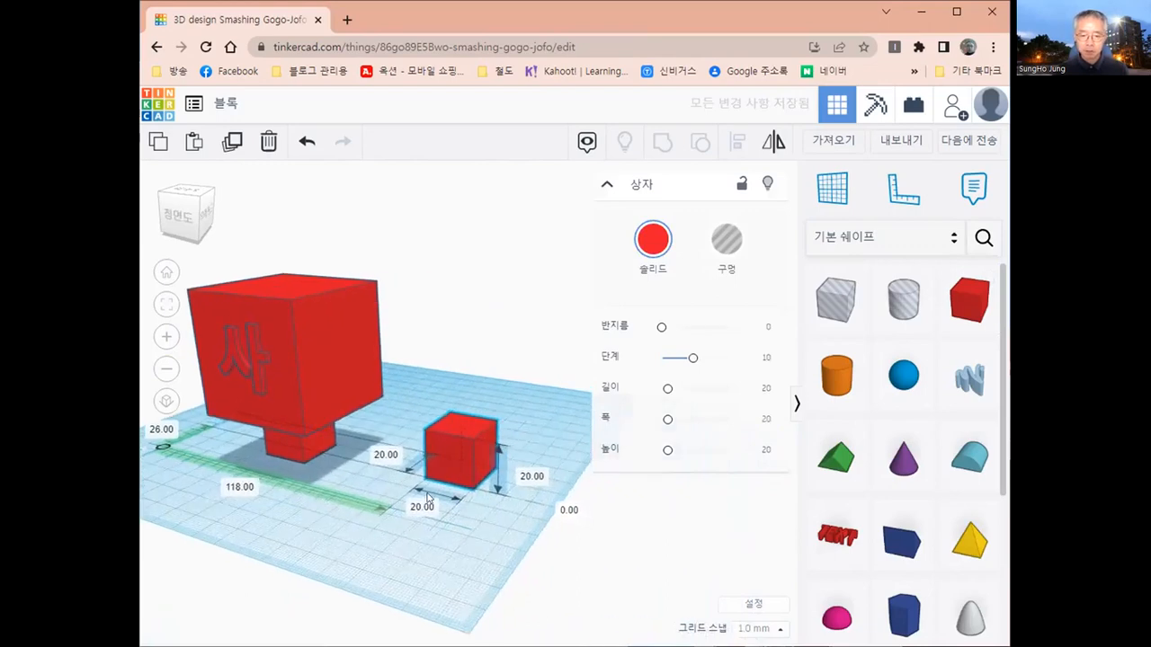
click(428, 496)
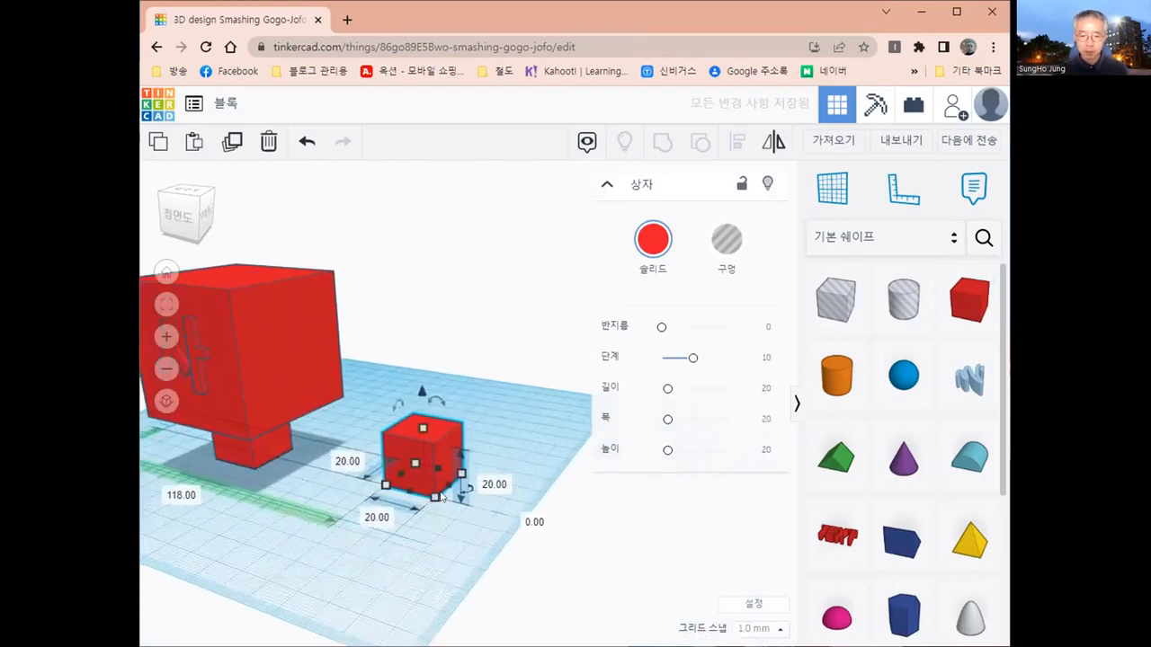
scroll(435, 476, up, 1)
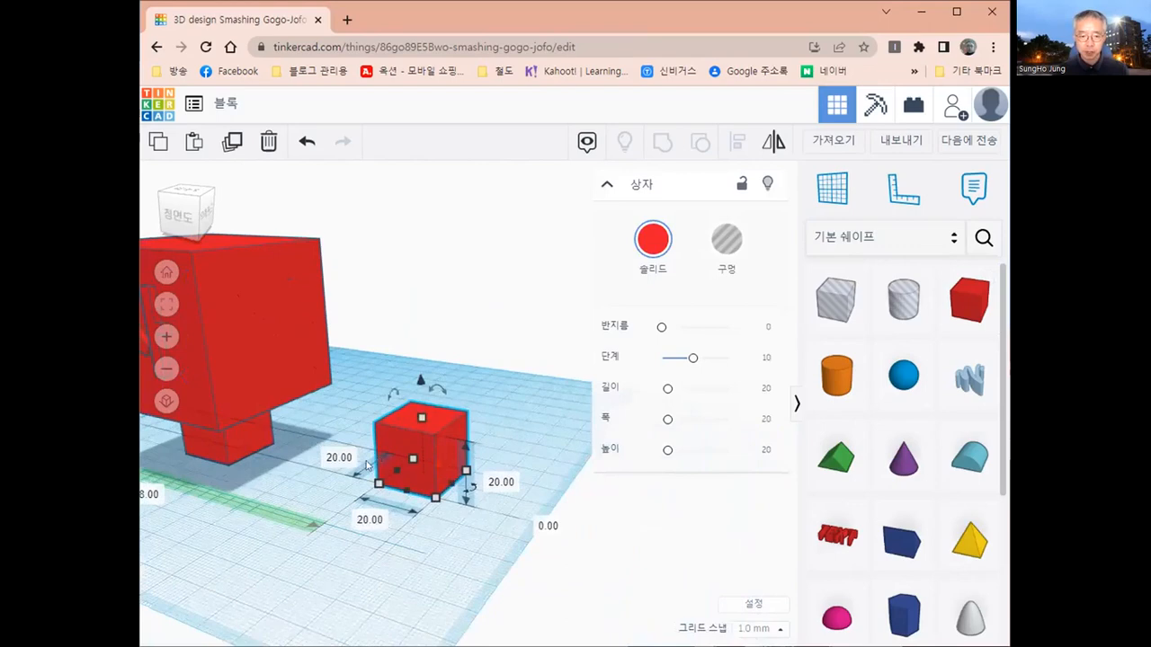
middle_drag(559, 462, 486, 471)
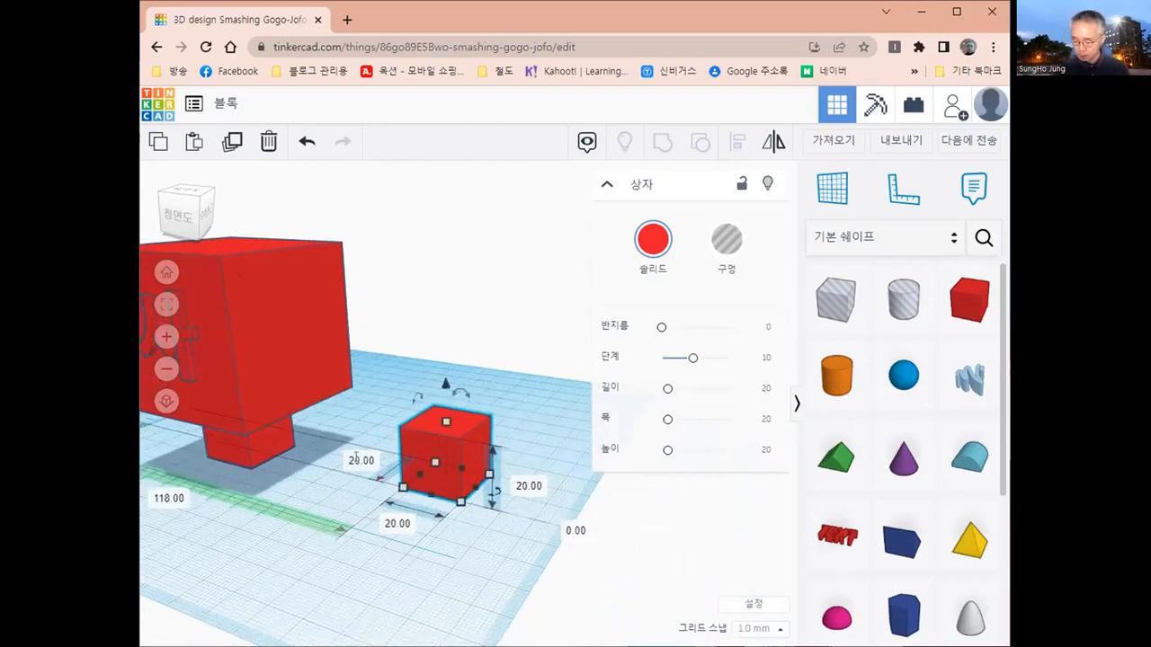
click(356, 458)
text(50)
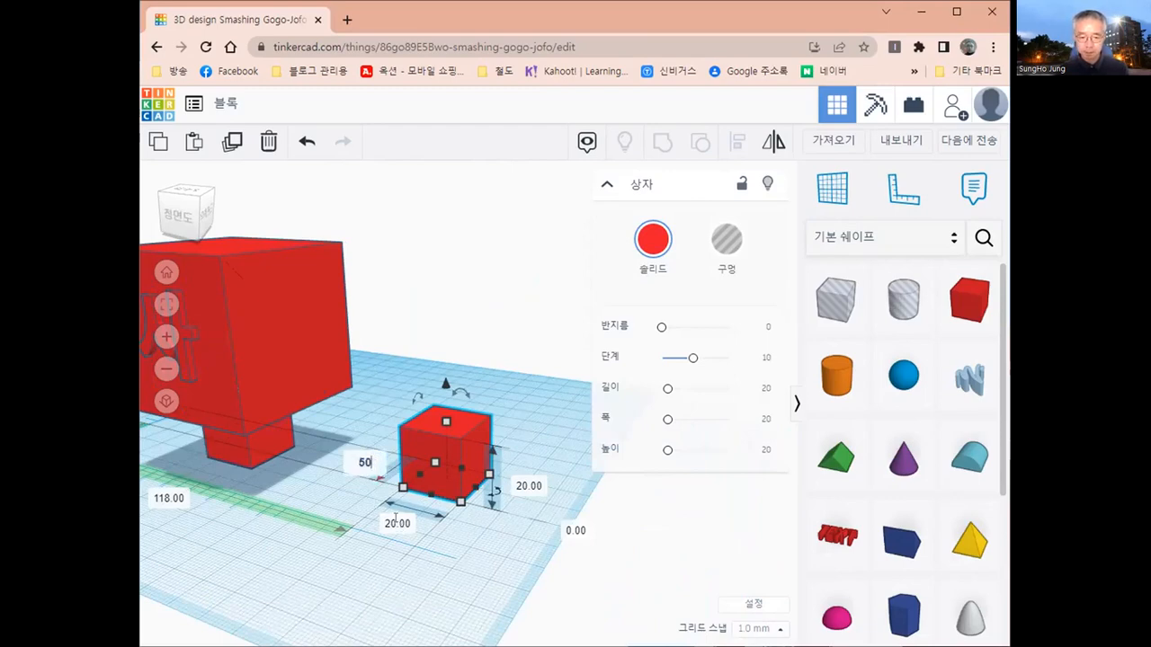
click(396, 519)
text(50)
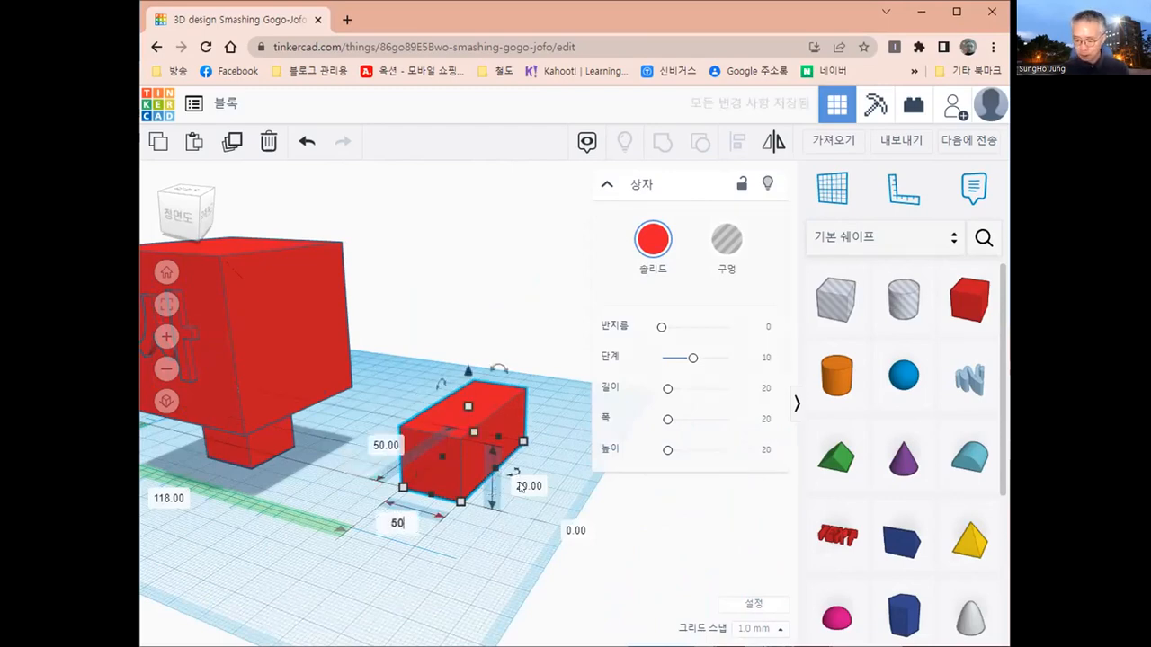
key(Tab)
text(50)
key(Return)
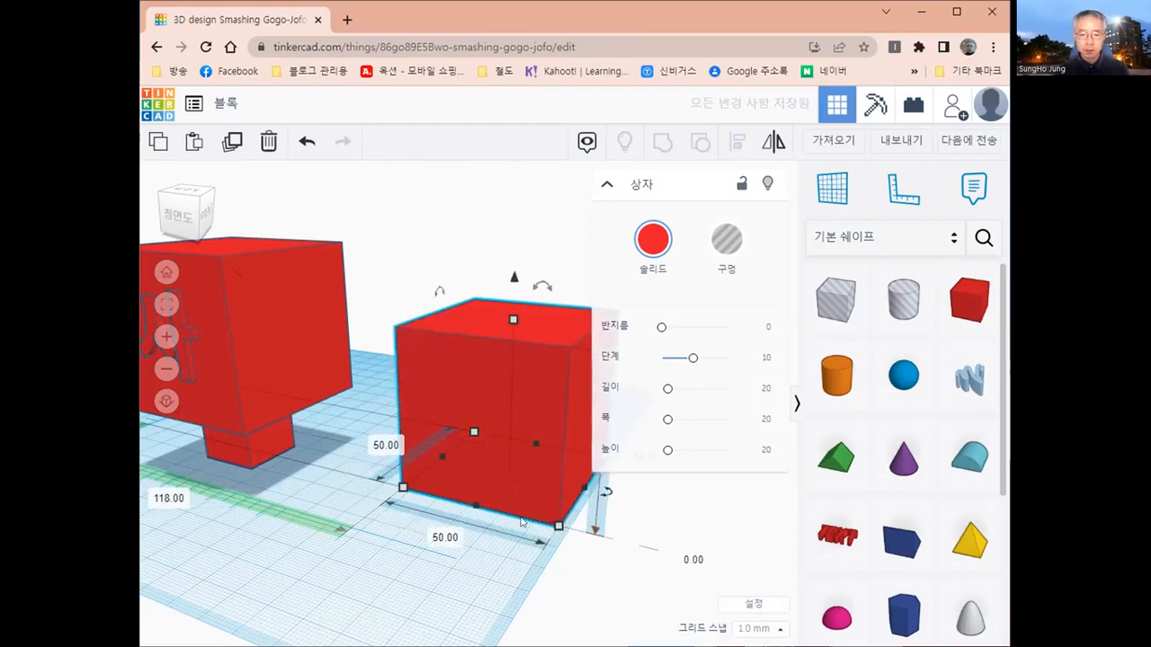
- Set the workplane on the front face of the second 50 mm block and place a text shape on that face
right_drag(312, 544, 464, 405)
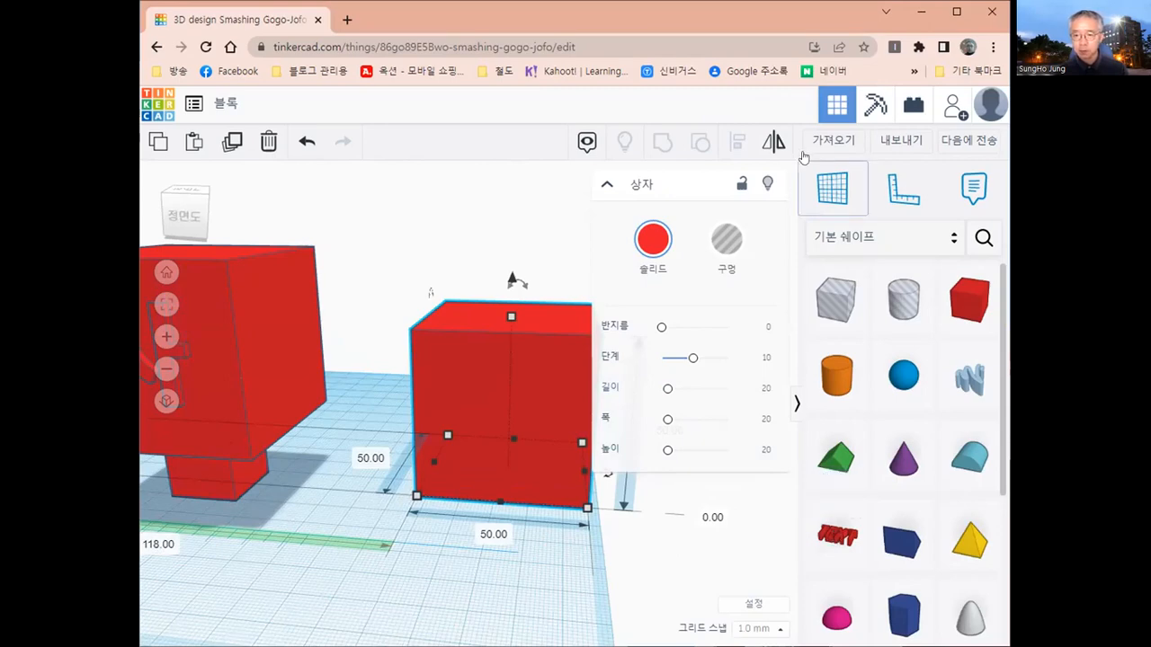
click(824, 189)
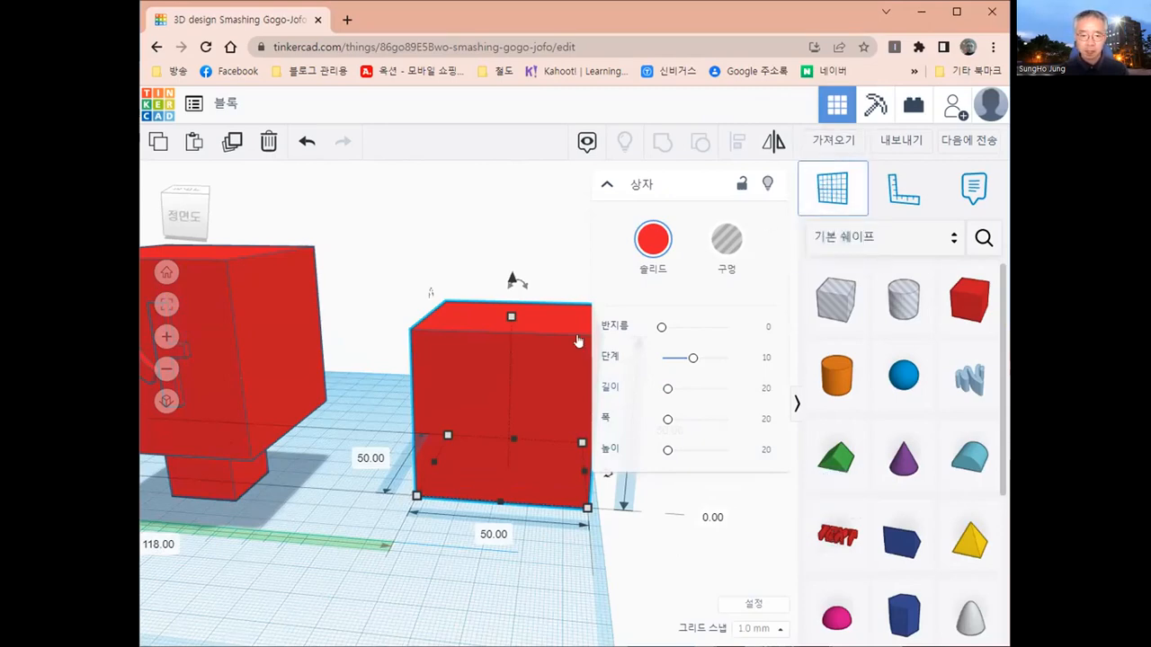
click(504, 410)
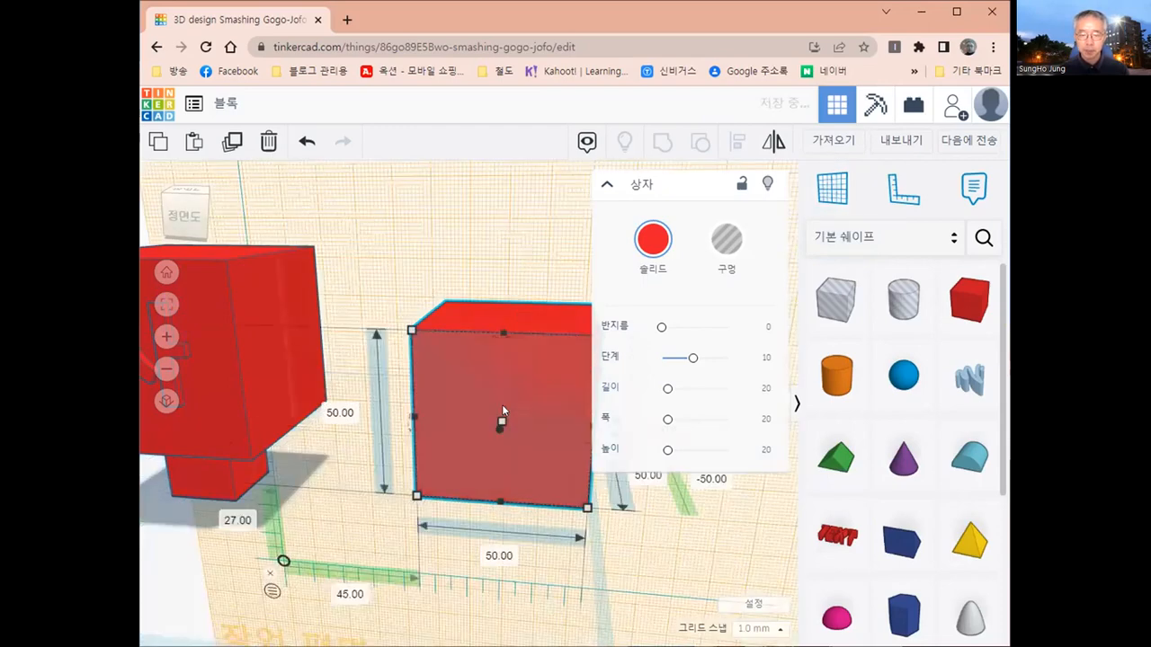
middle_drag(529, 441, 331, 395)
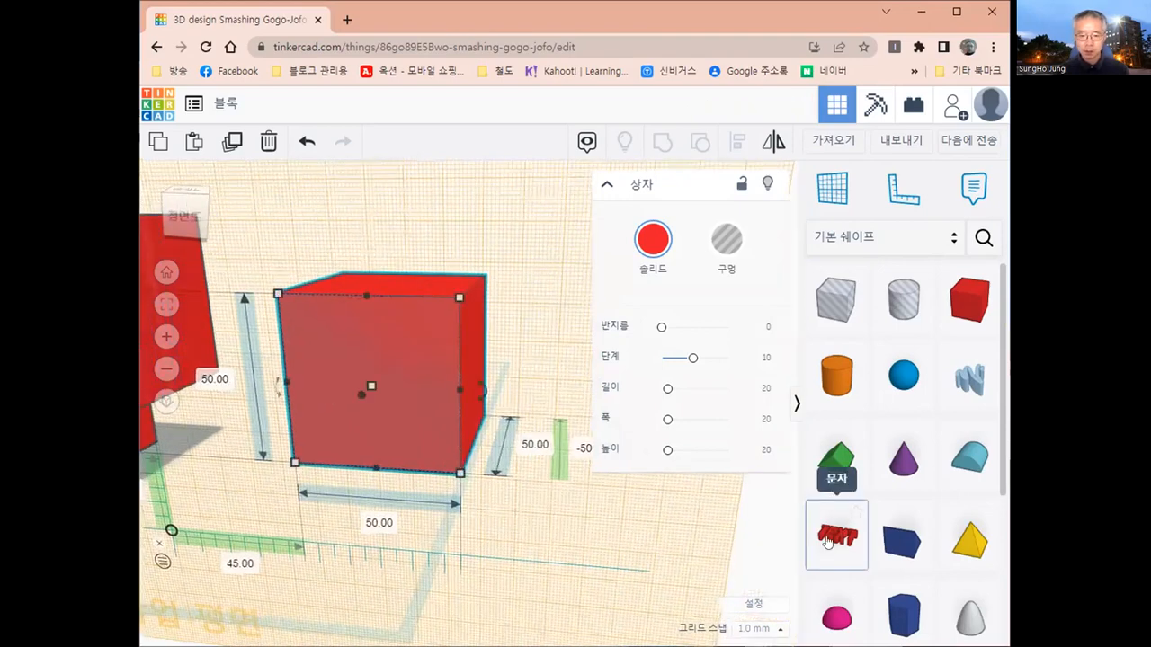
drag(826, 542, 399, 373)
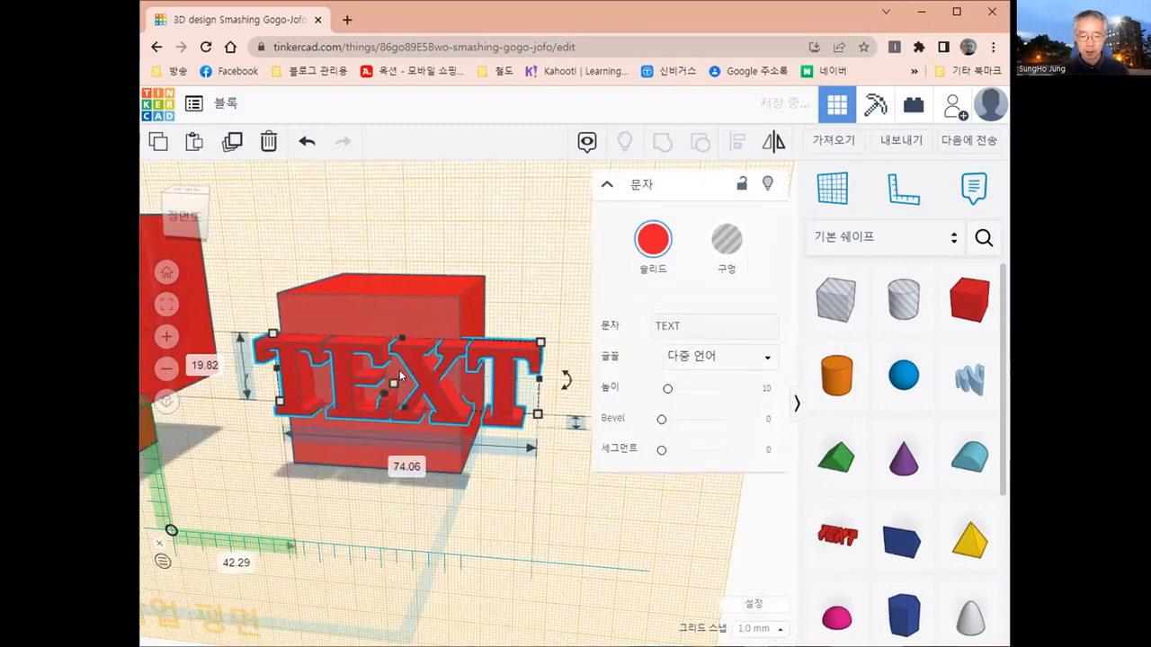
- Change the text shape's wording to 랑
click(693, 325)
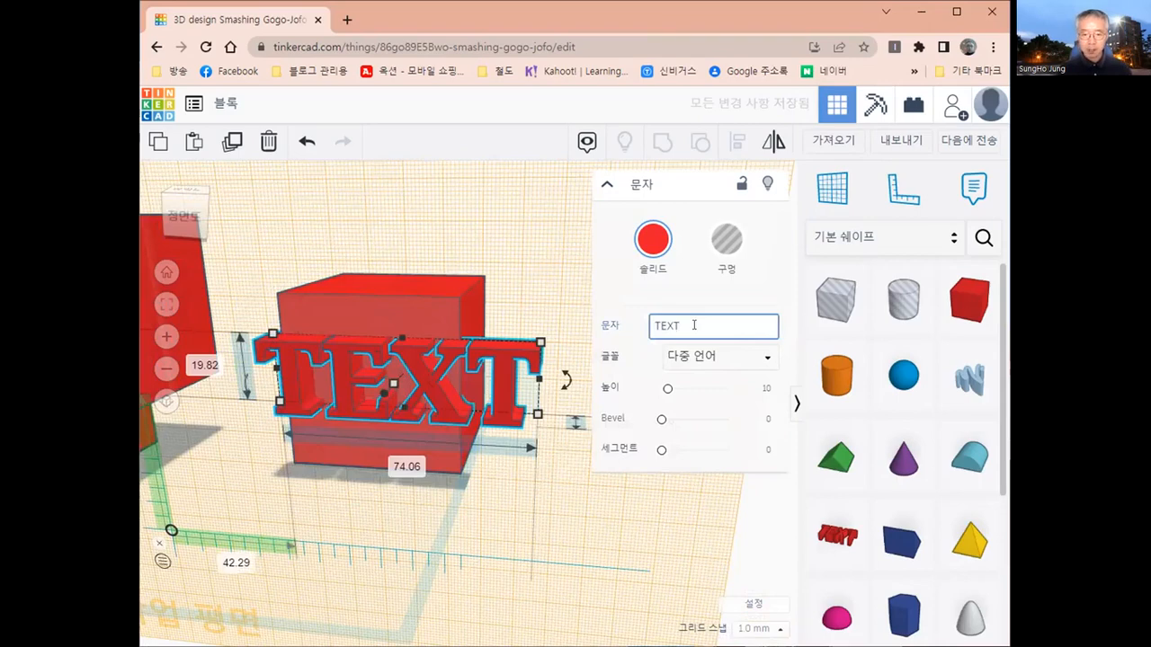
key(BackSpace)
key(BackSpace)
key(BackSpace)
key(BackSpace)
text(히)
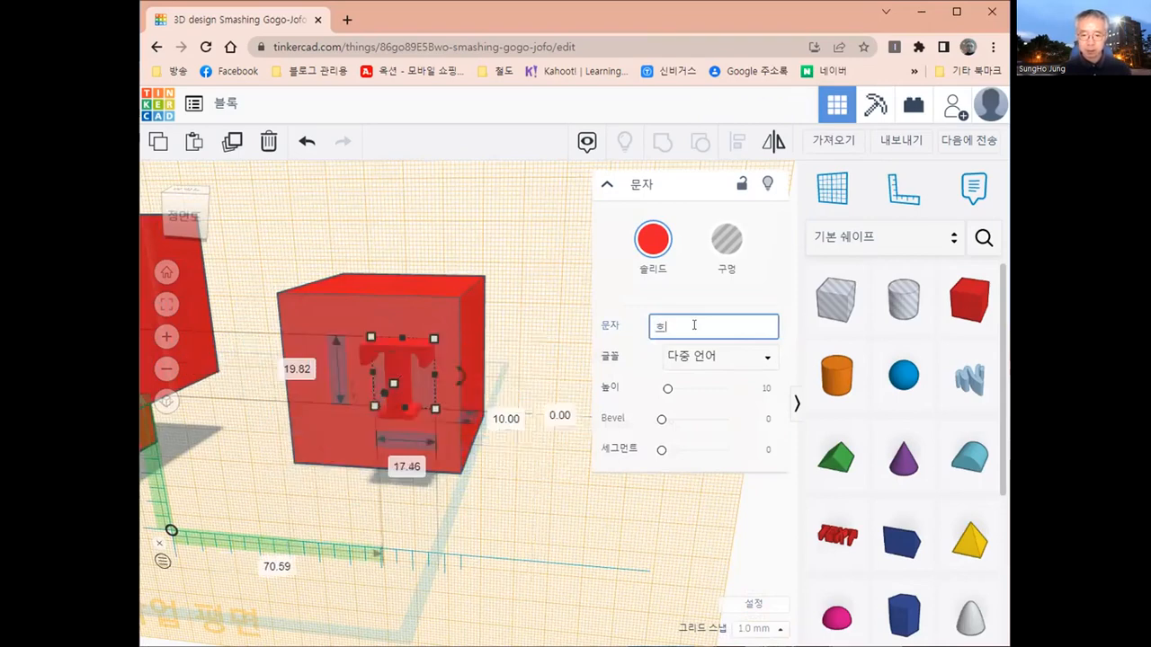
key(BackSpace)
text(리)
key(BackSpace)
text(랑)
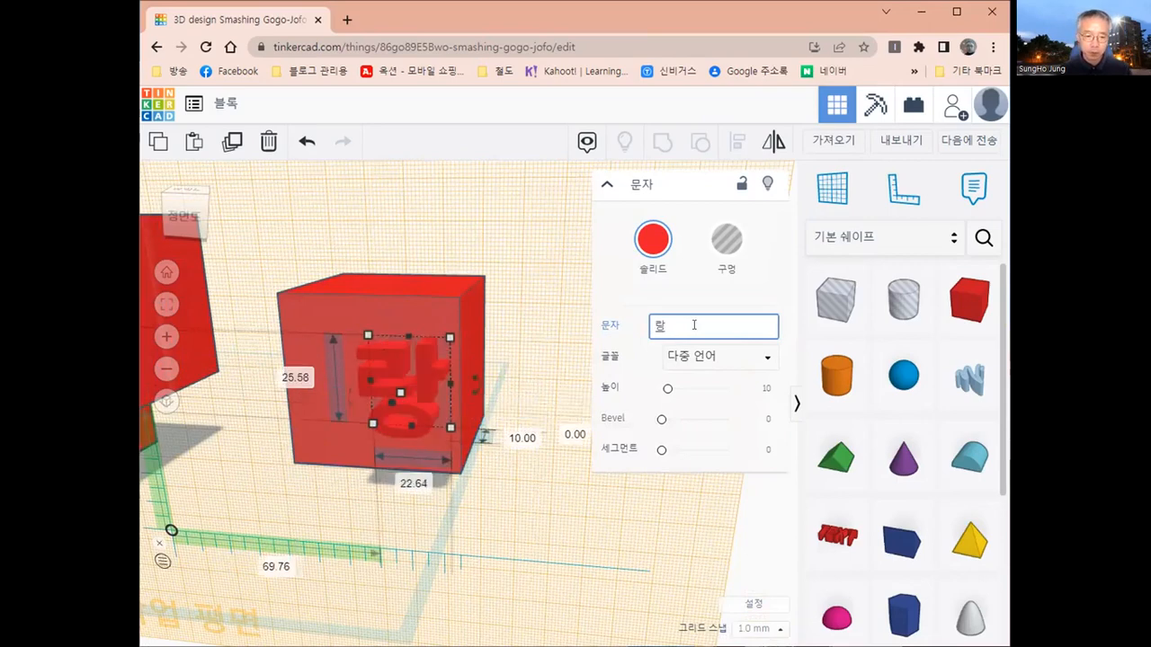
- Set the raised thickness of the 랑 letter to 2 mm
click(522, 443)
click(519, 440)
text(2)
key(Return)
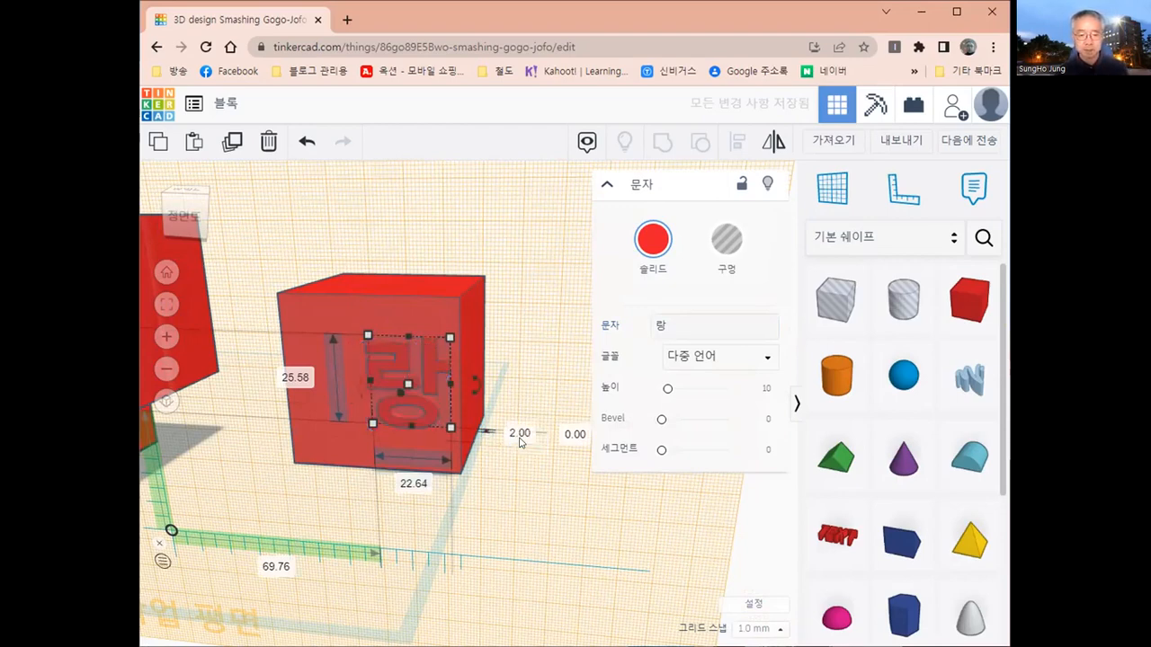
- Move the 랑 letter sideways toward the middle of the block face, 59 mm across from the ruler origin
drag(386, 361, 348, 362)
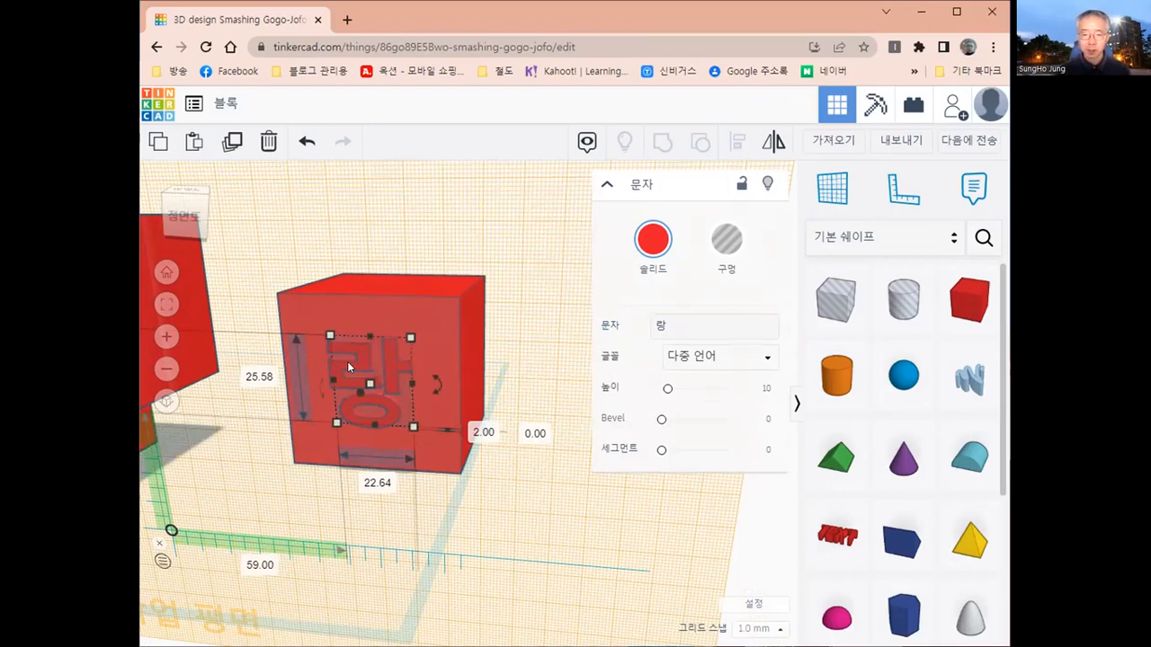
drag(349, 362, 350, 363)
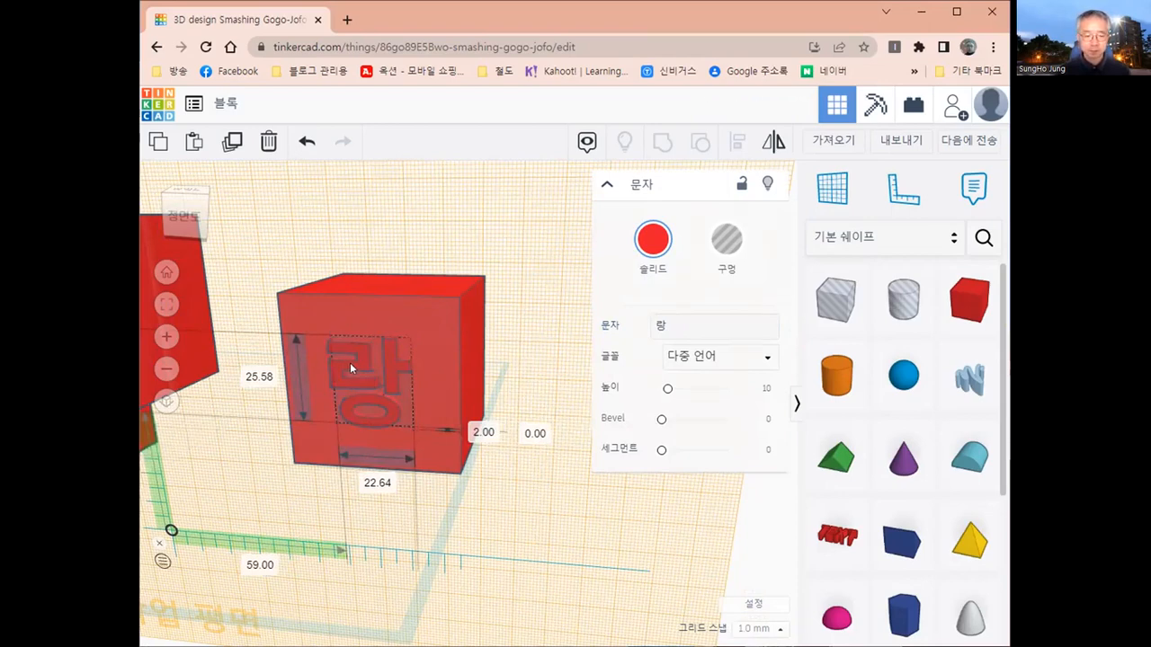
drag(404, 421, 404, 421)
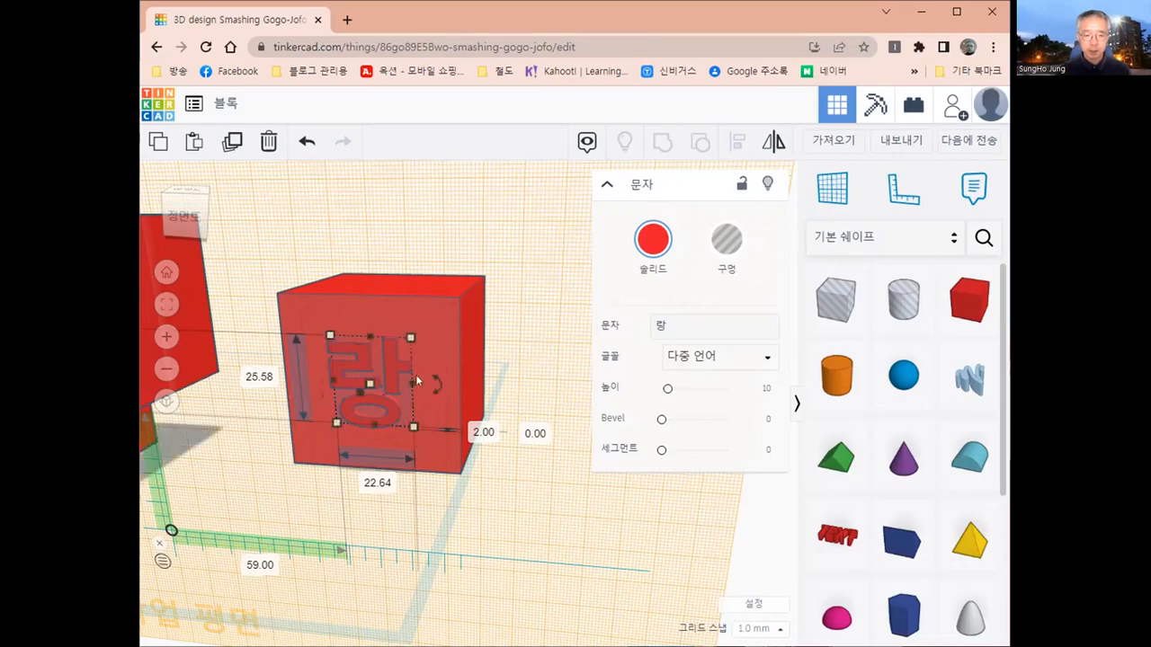
- Group the 랑 letter with the second 50 mm block
right_drag(469, 362, 441, 412)
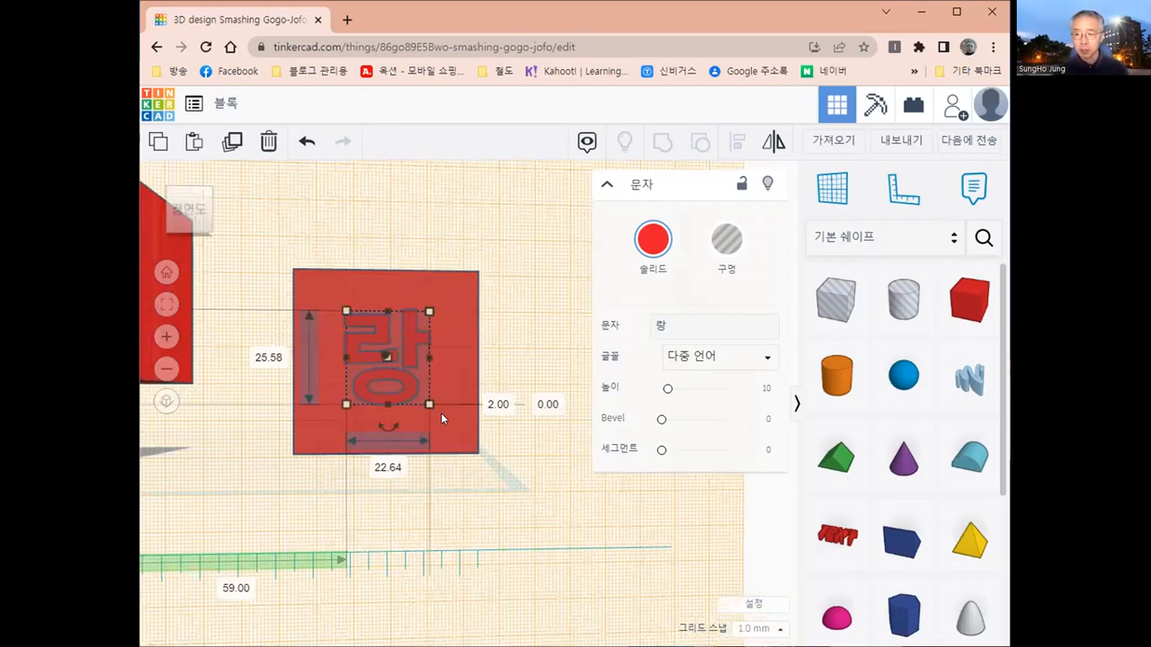
shift+click(462, 282)
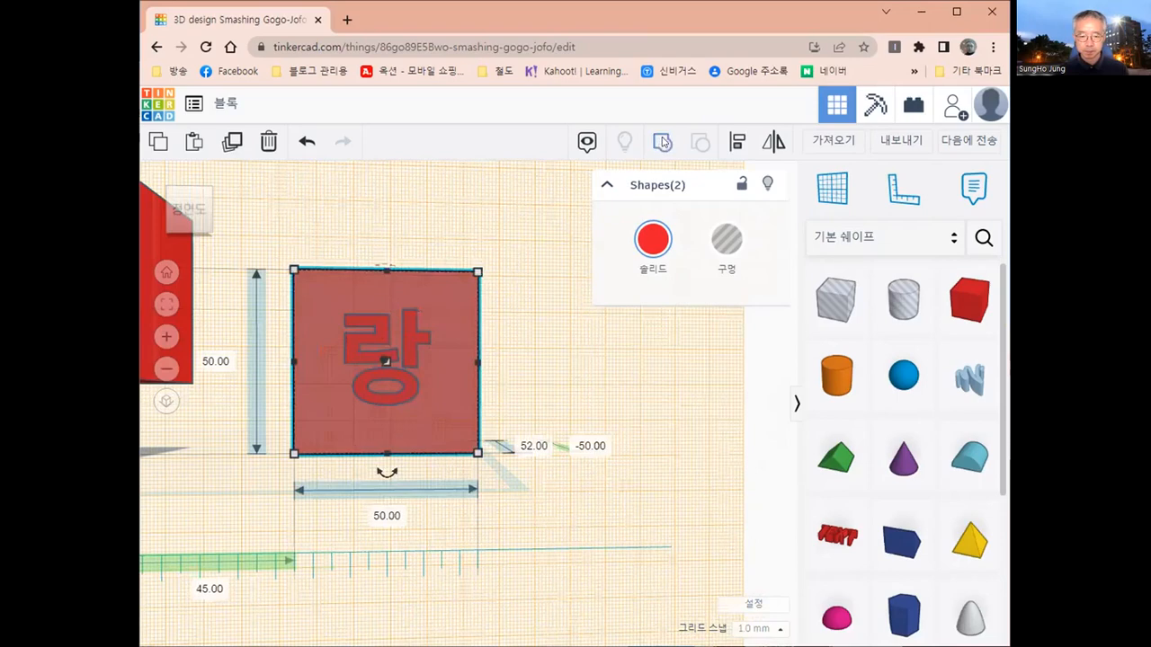
click(663, 142)
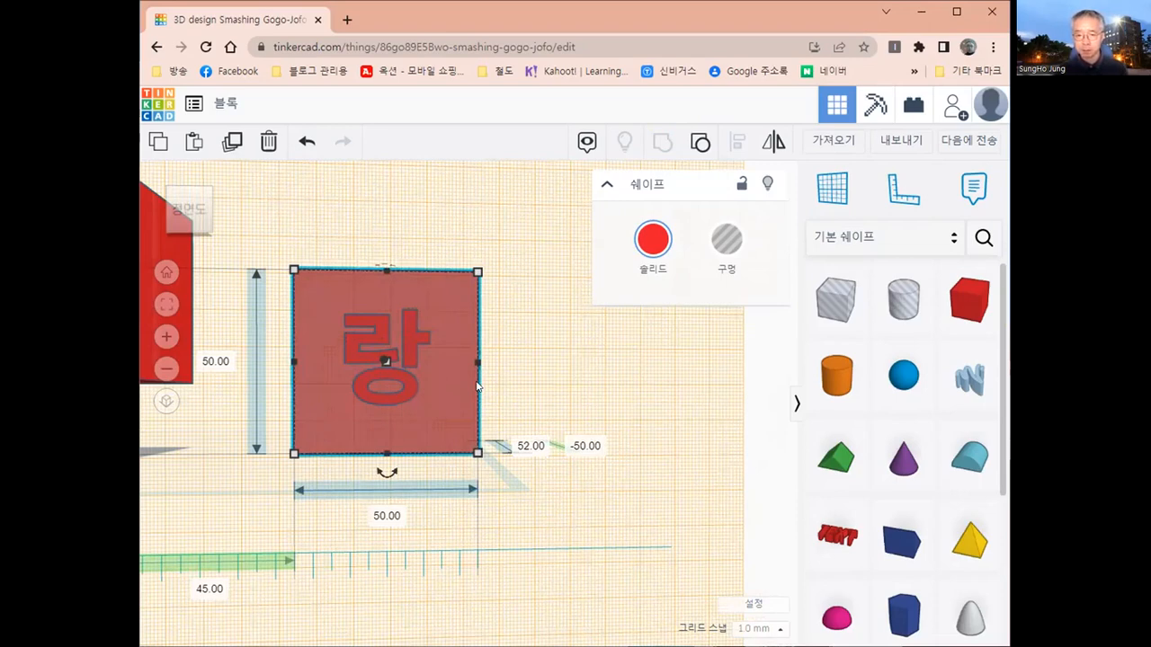
- Return the workplane from the block face to the original base plane
click(838, 189)
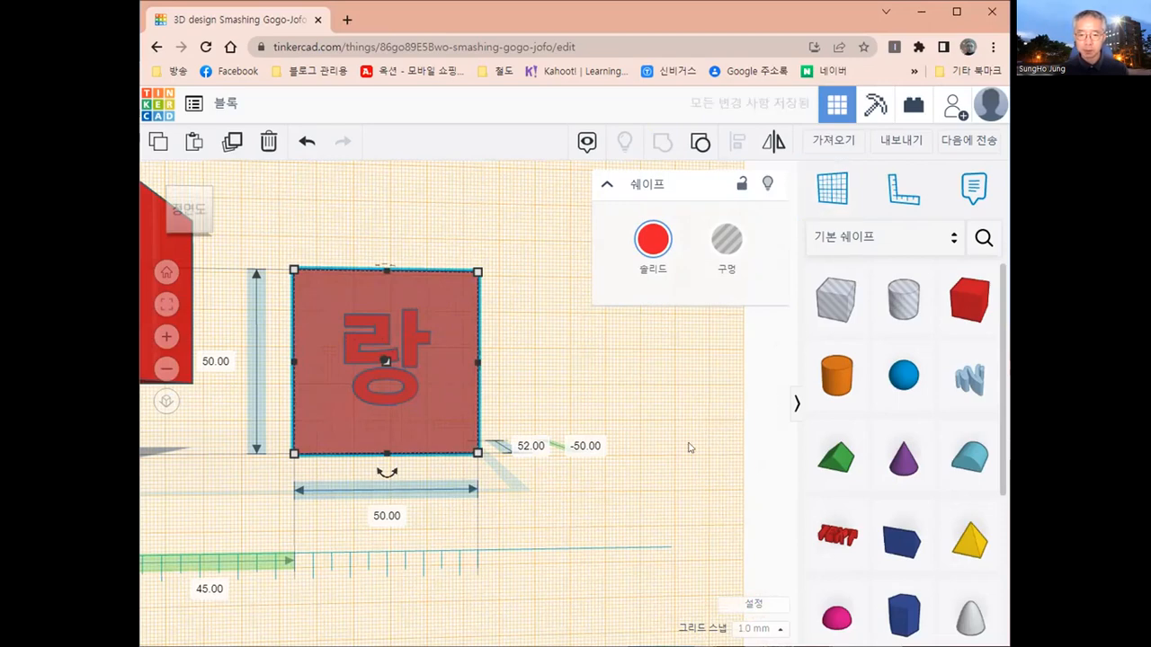
scroll(688, 444, down, 2)
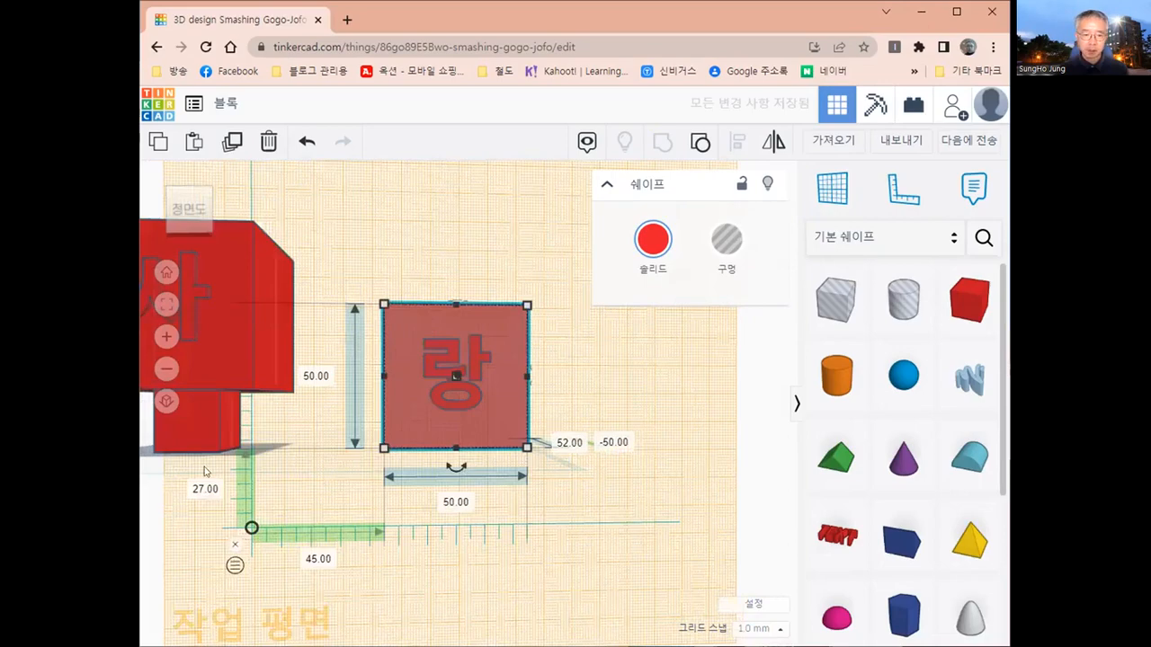
right_drag(360, 404, 207, 469)
key(w)
click(370, 451)
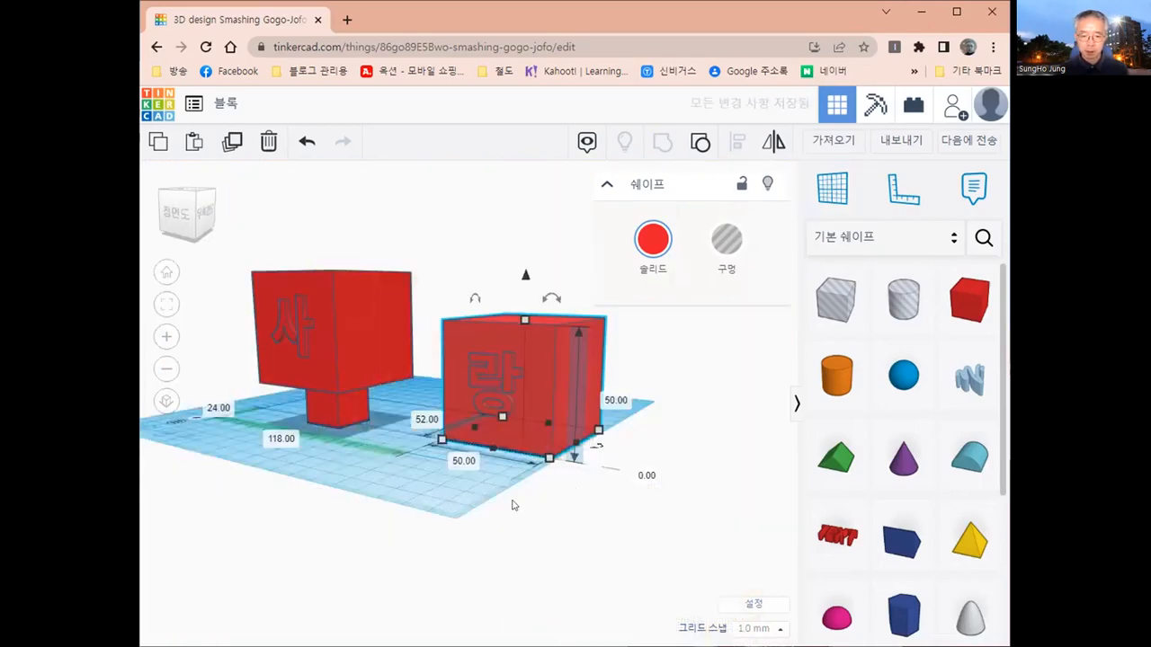
- Compare the 사 and 랑 blocks from the front, from below and from above
right_drag(364, 499, 675, 498)
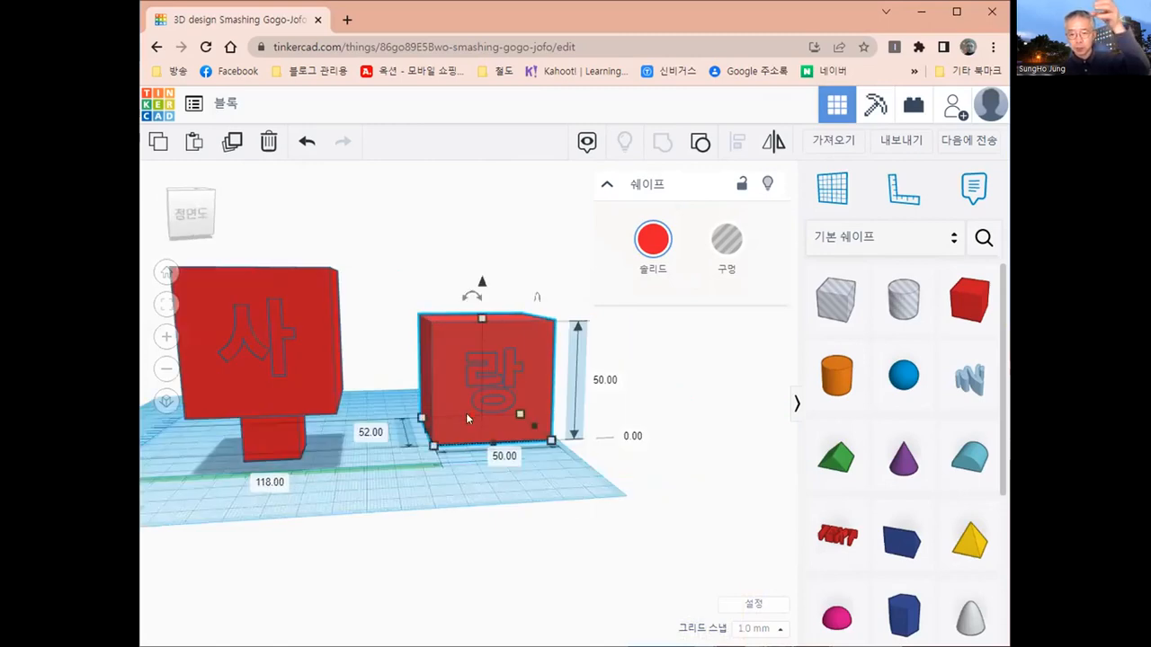
right_drag(263, 361, 262, 405)
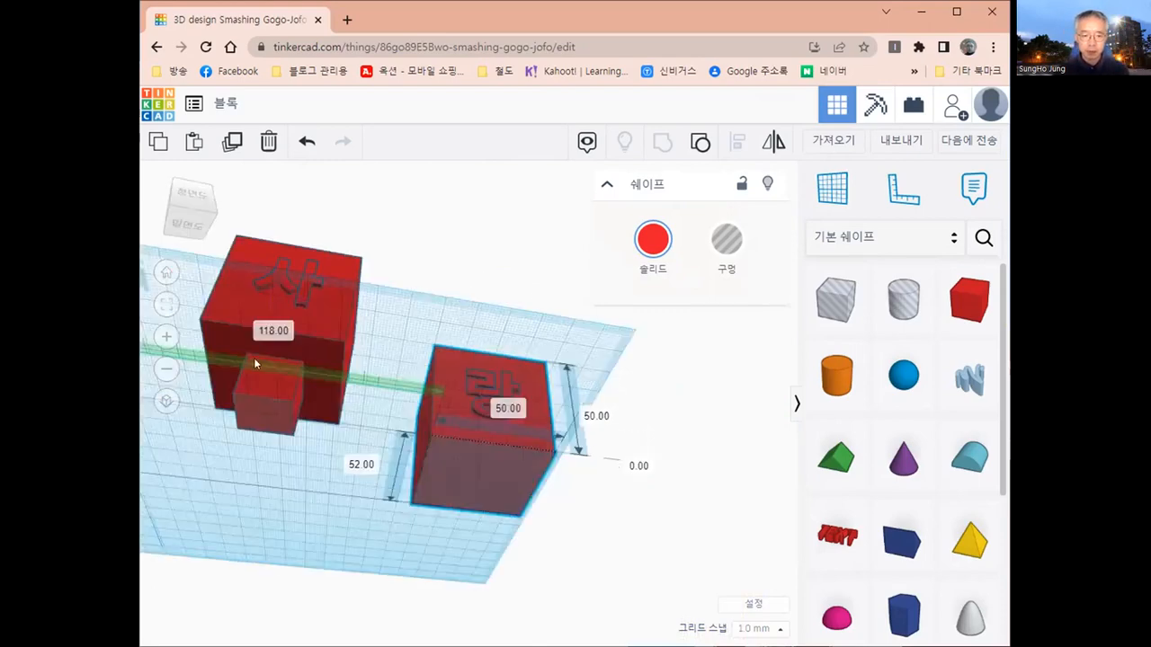
right_drag(461, 542, 477, 283)
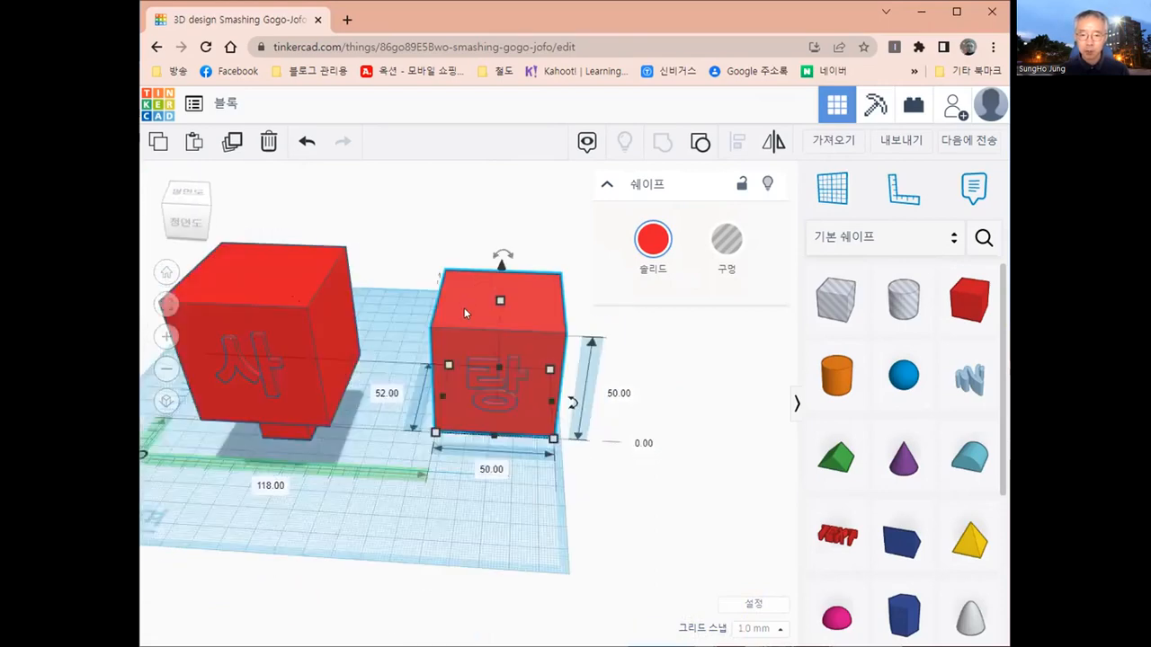
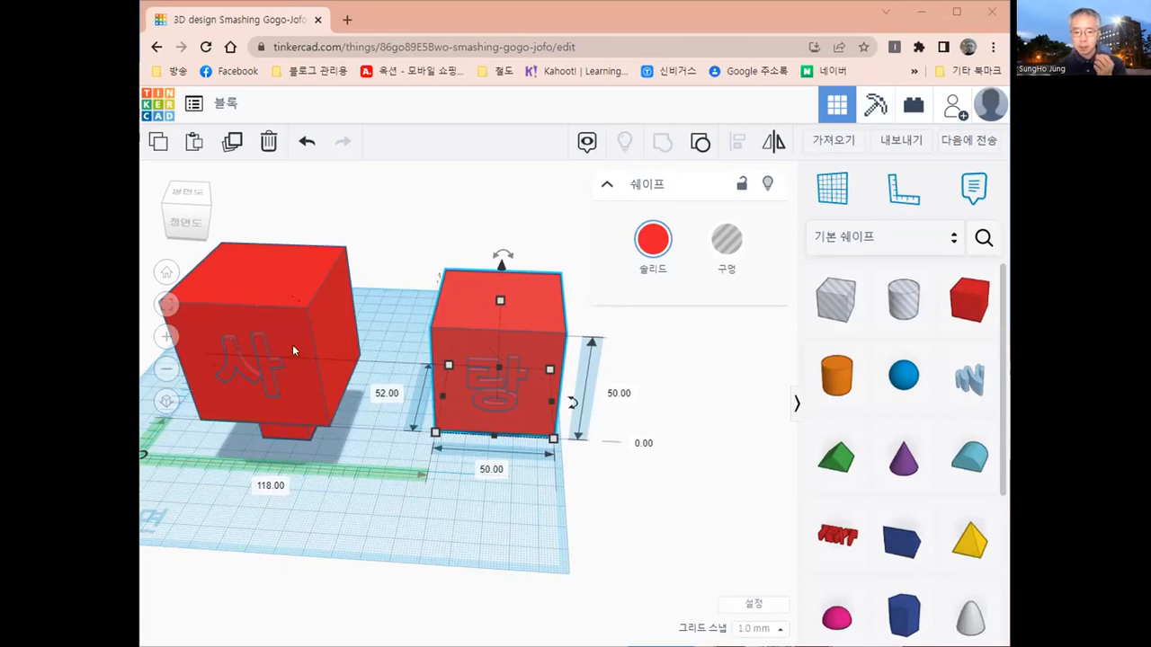
- Inspect the connecting box beneath the 사 block and the matching top face of the 랑 block
right_drag(292, 344, 274, 406)
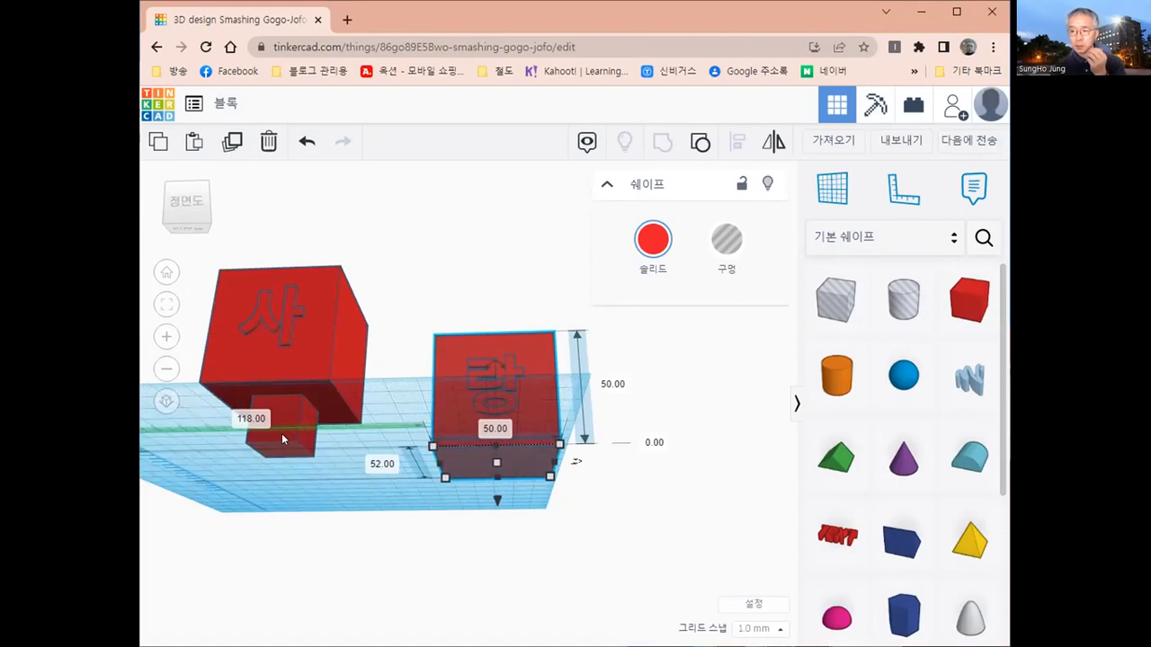
right_drag(456, 493, 449, 546)
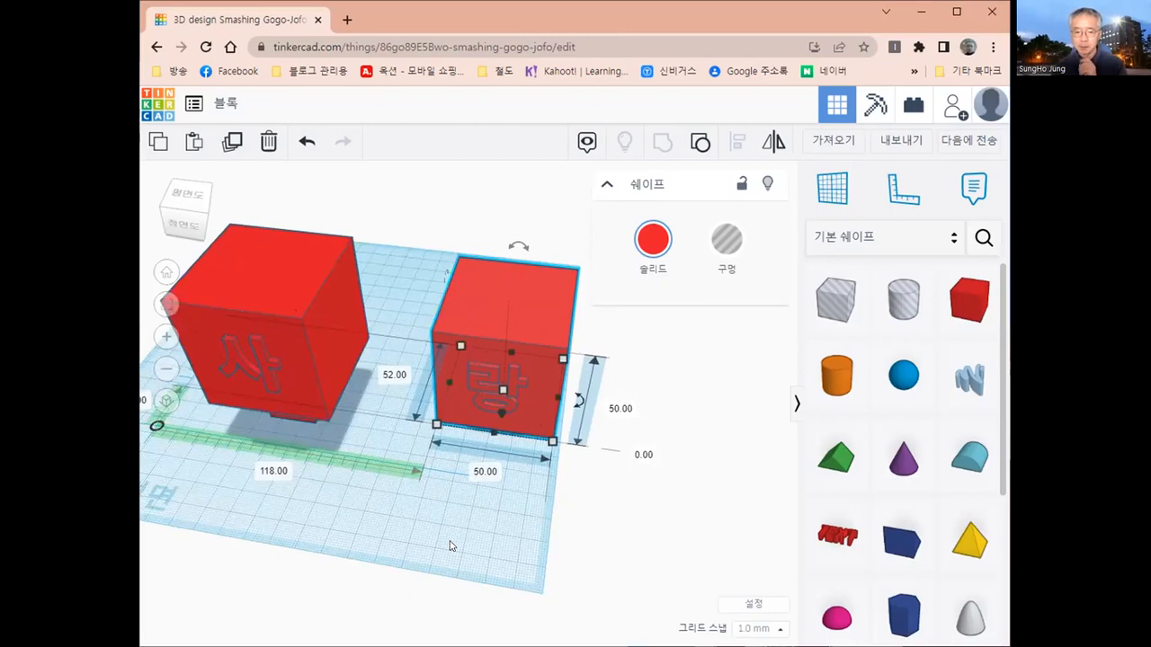
right_drag(304, 475, 287, 454)
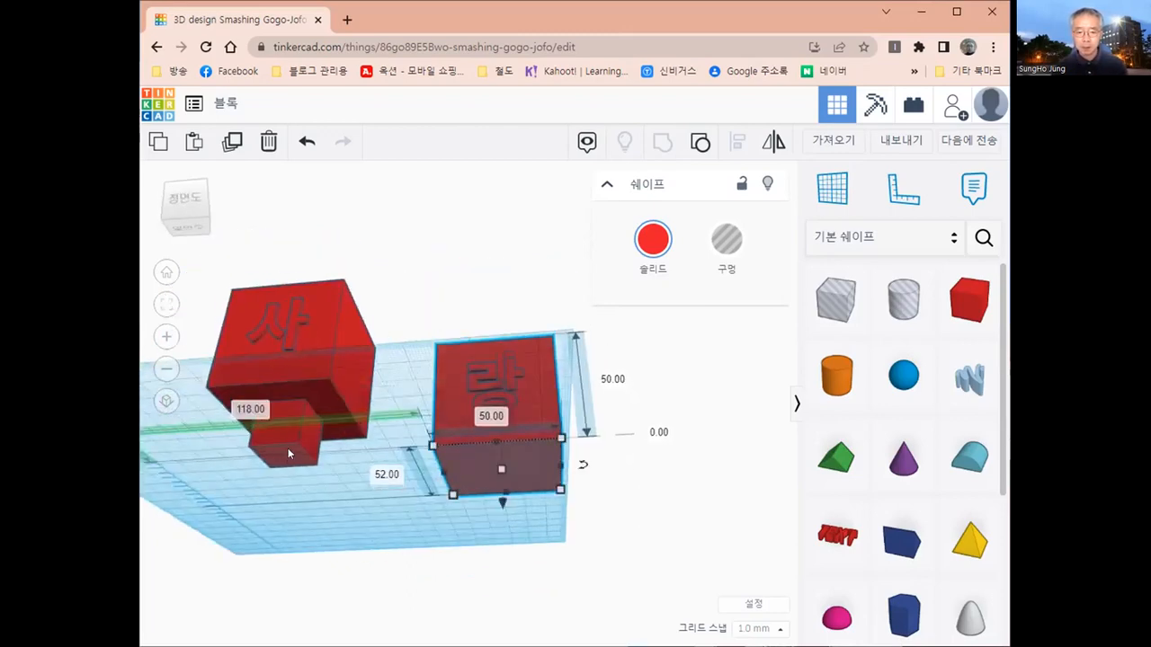
click(288, 445)
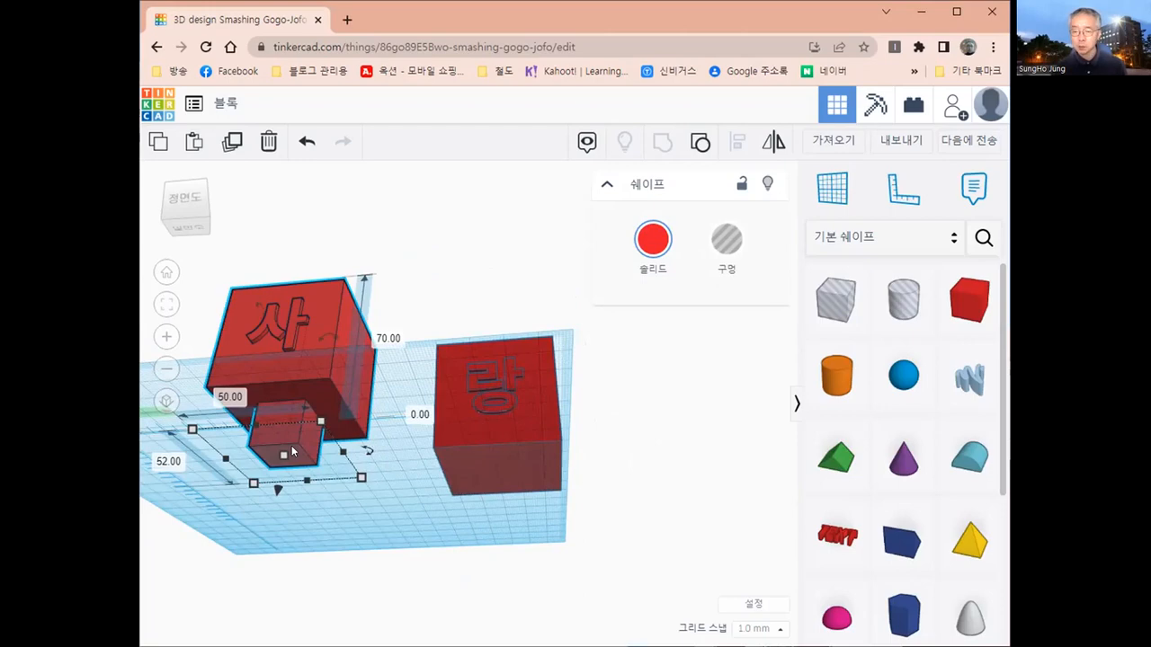
right_drag(465, 505, 465, 556)
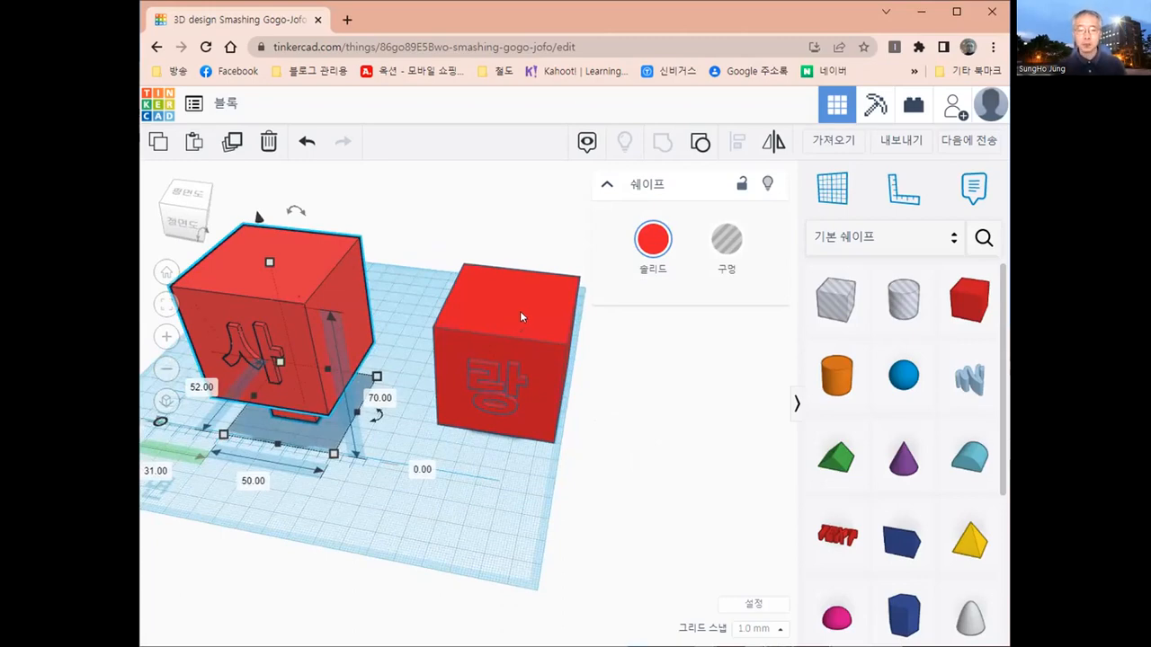
- Set the workplane on the top face of the 랑 block and place a box near the middle of that face
middle_drag(501, 319, 393, 371)
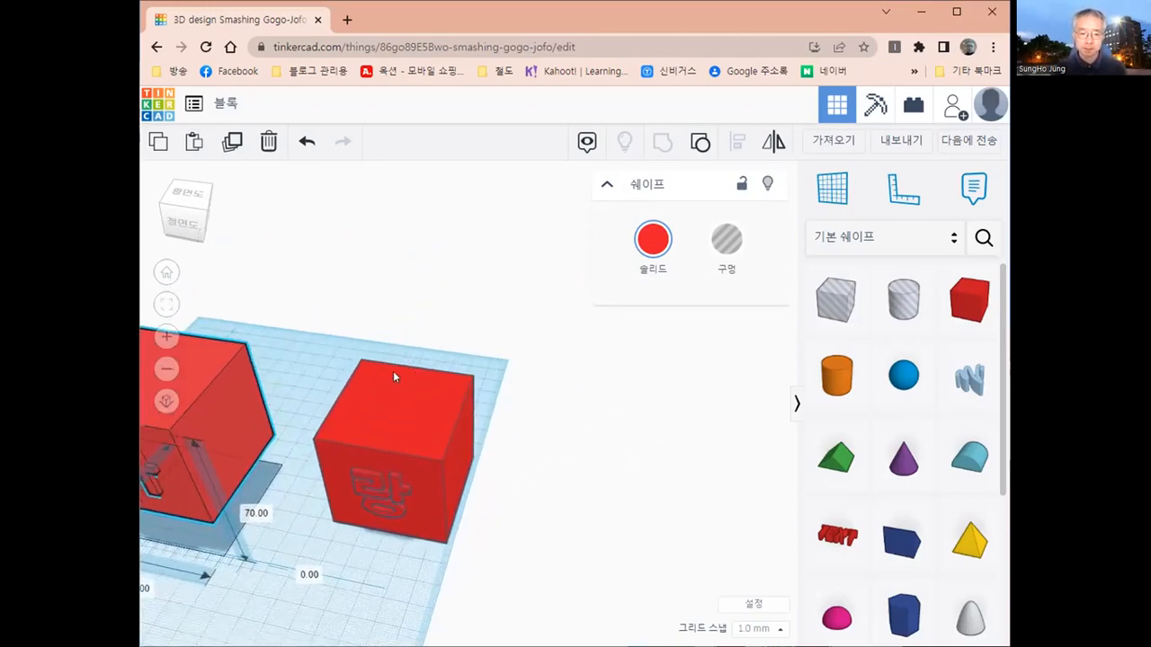
scroll(396, 370, up, 2)
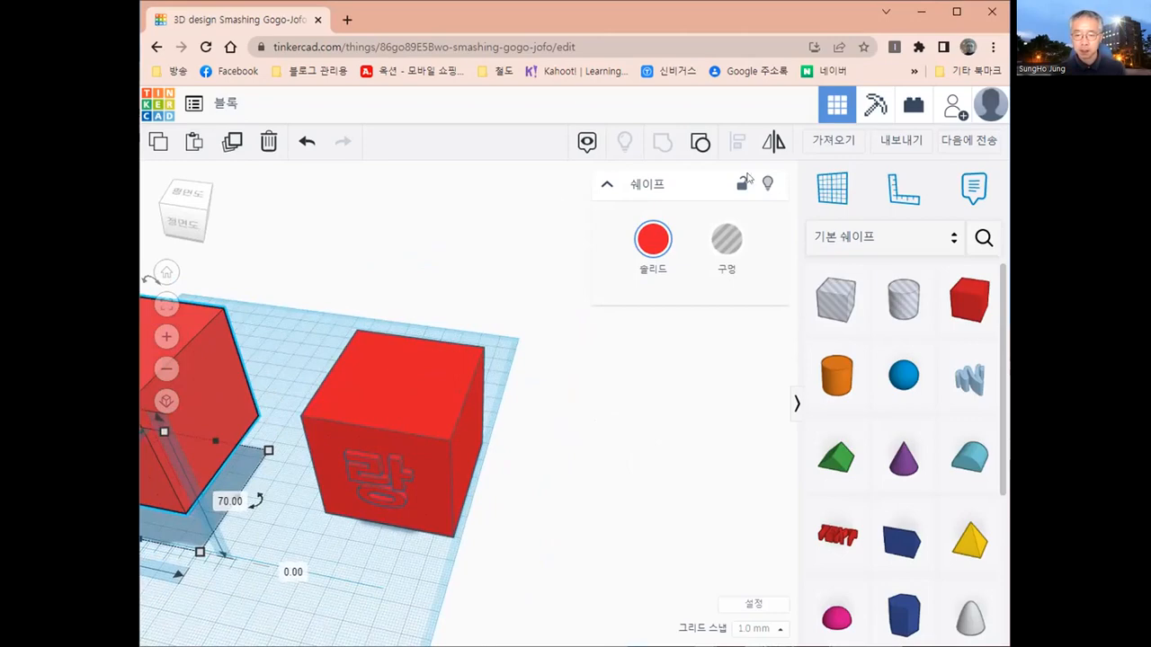
click(828, 192)
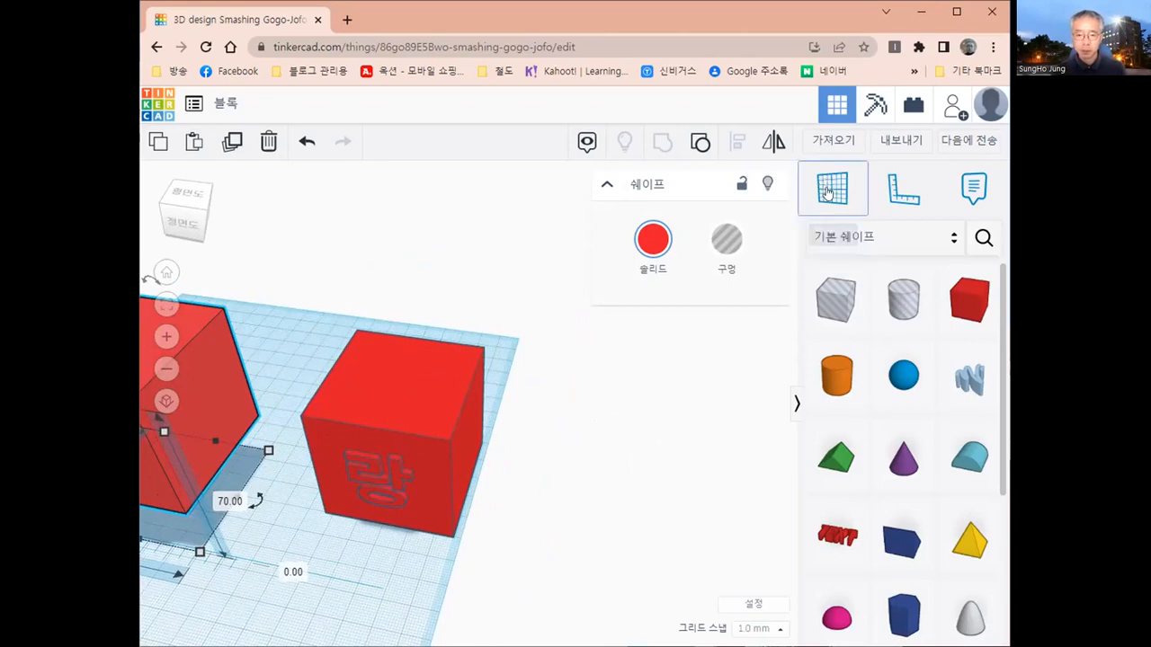
click(401, 380)
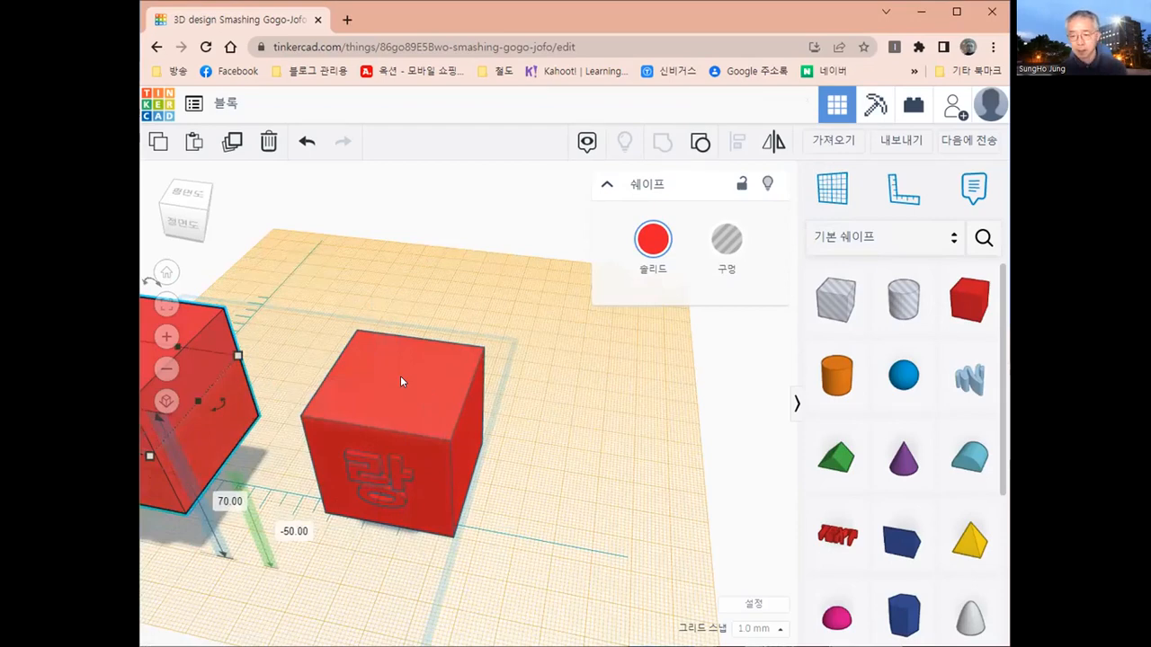
click(967, 304)
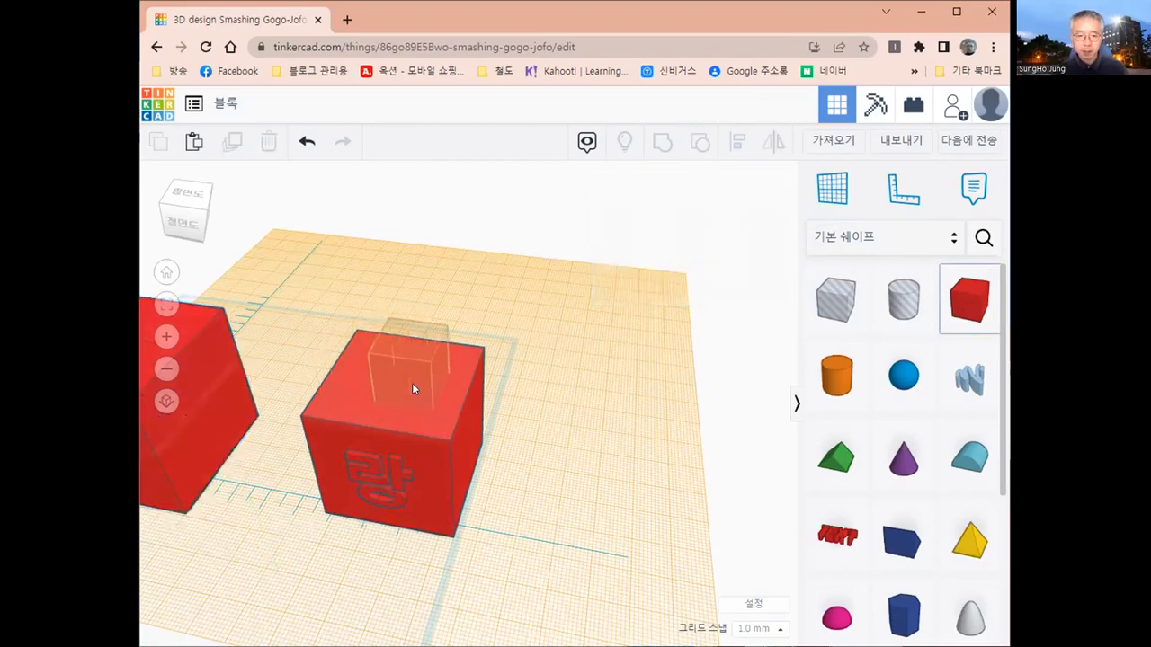
click(412, 383)
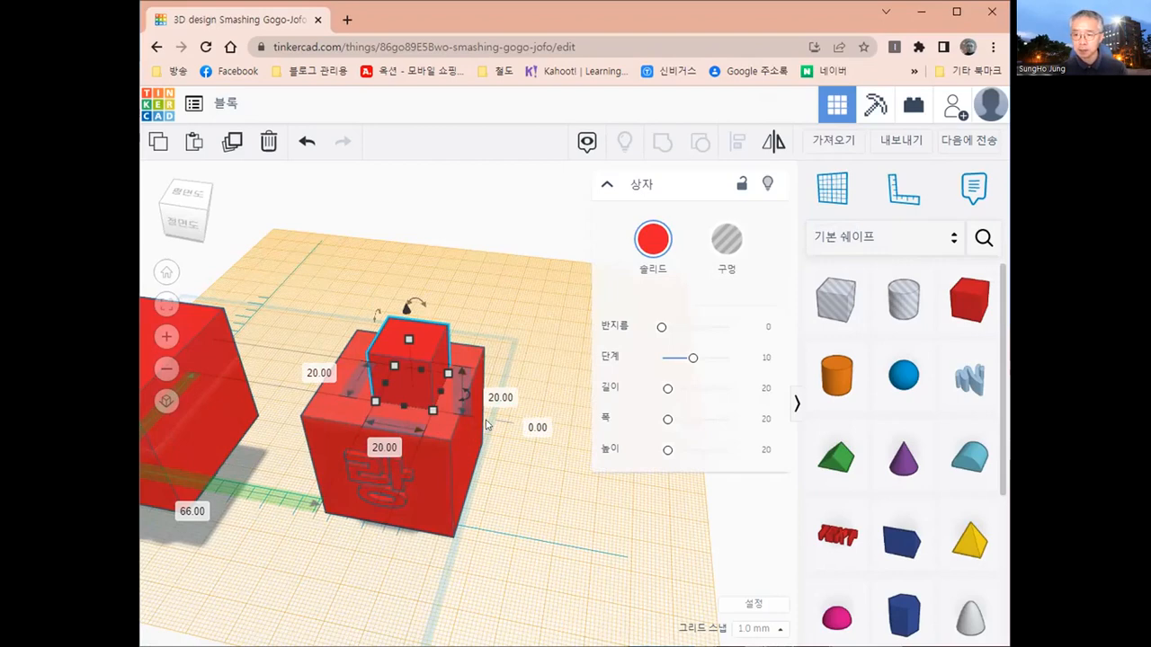
- Set the new box's length, width and height to 20.5 mm each and turn it into a hole
click(324, 374)
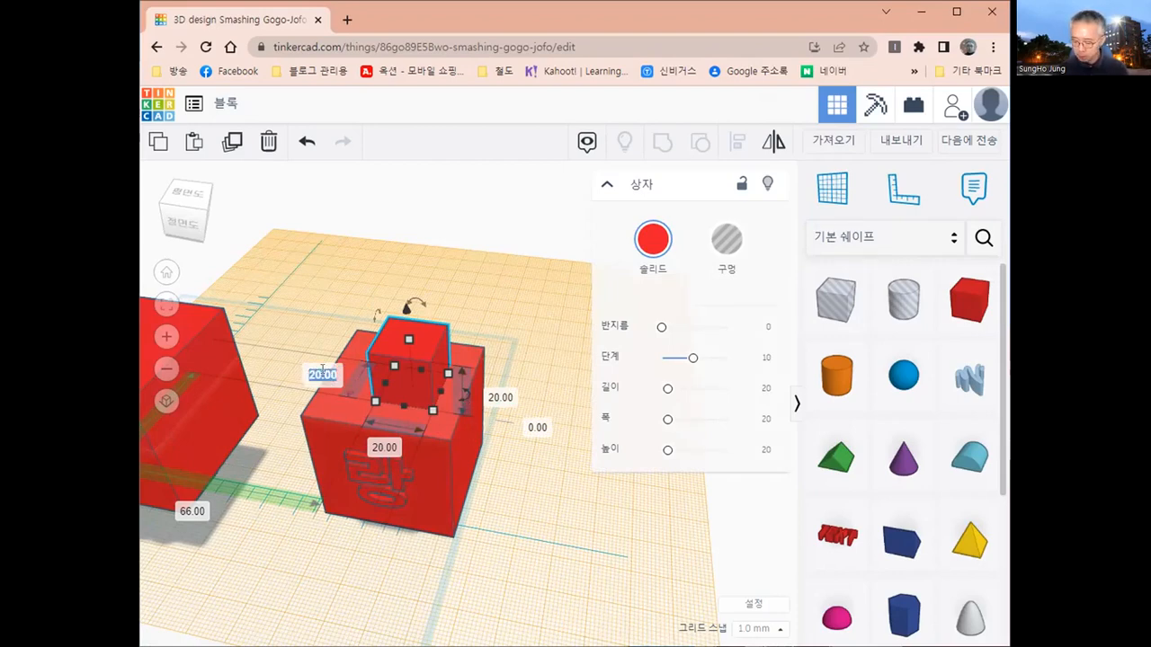
text(20.5)
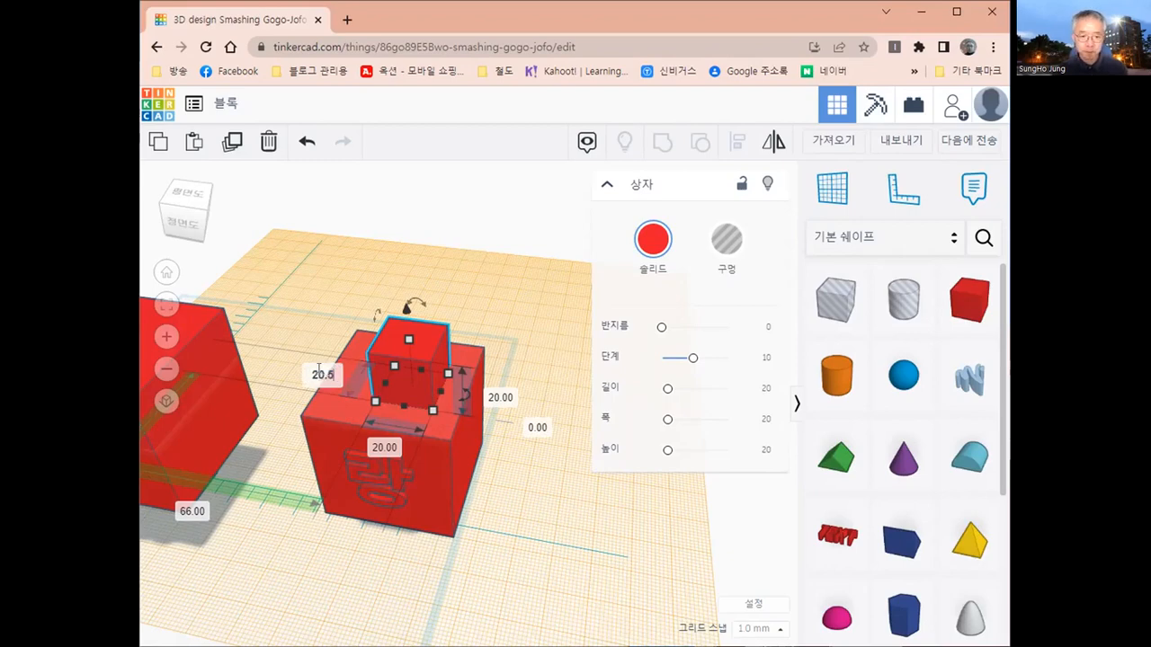
click(383, 446)
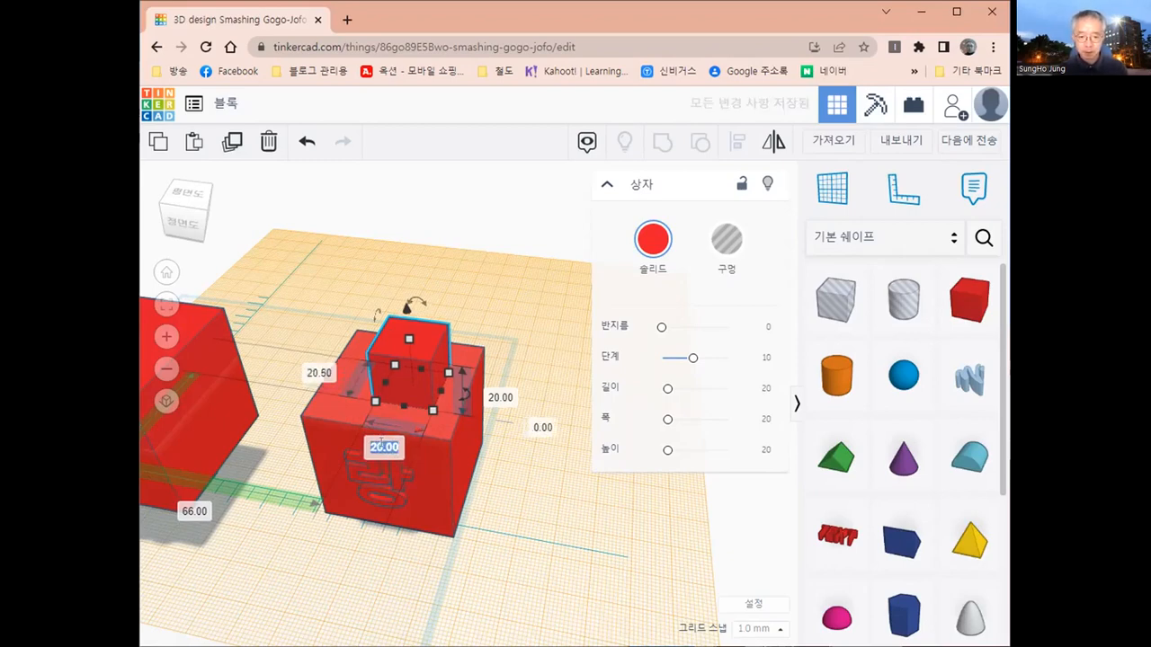
text(20.5)
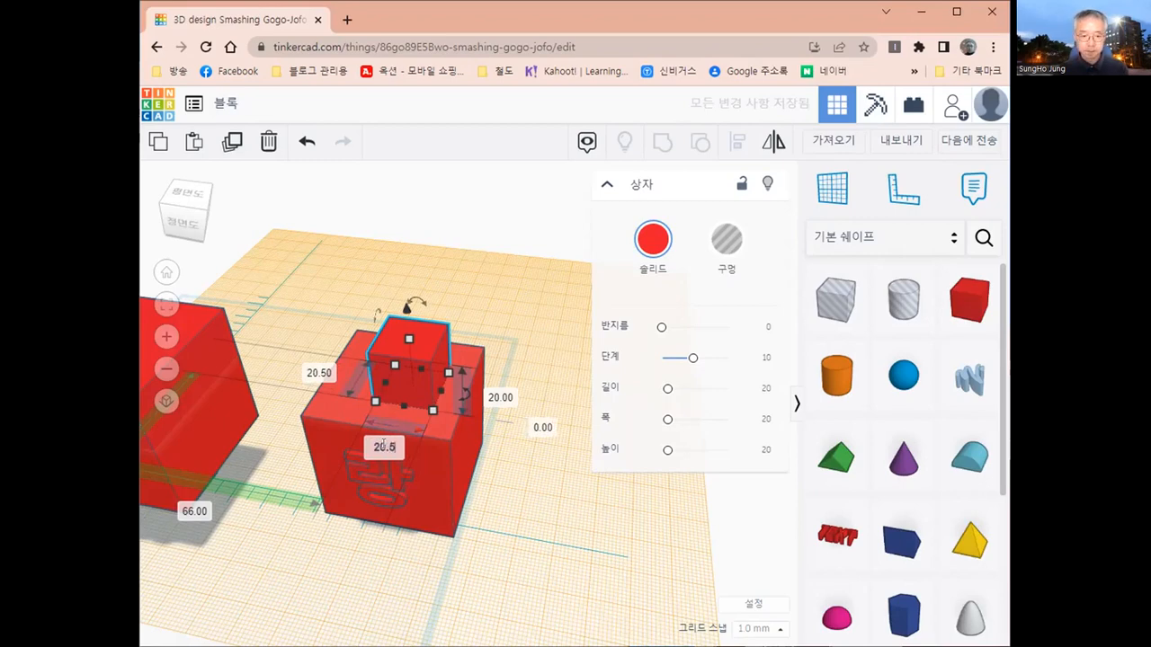
click(506, 398)
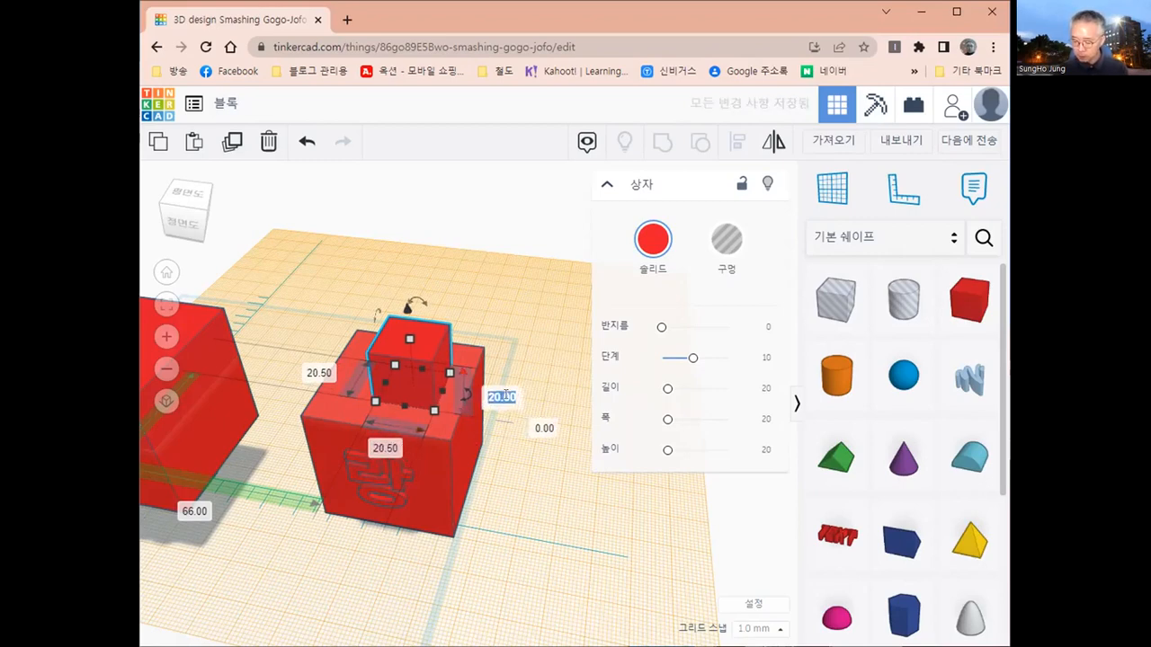
text(20.5)
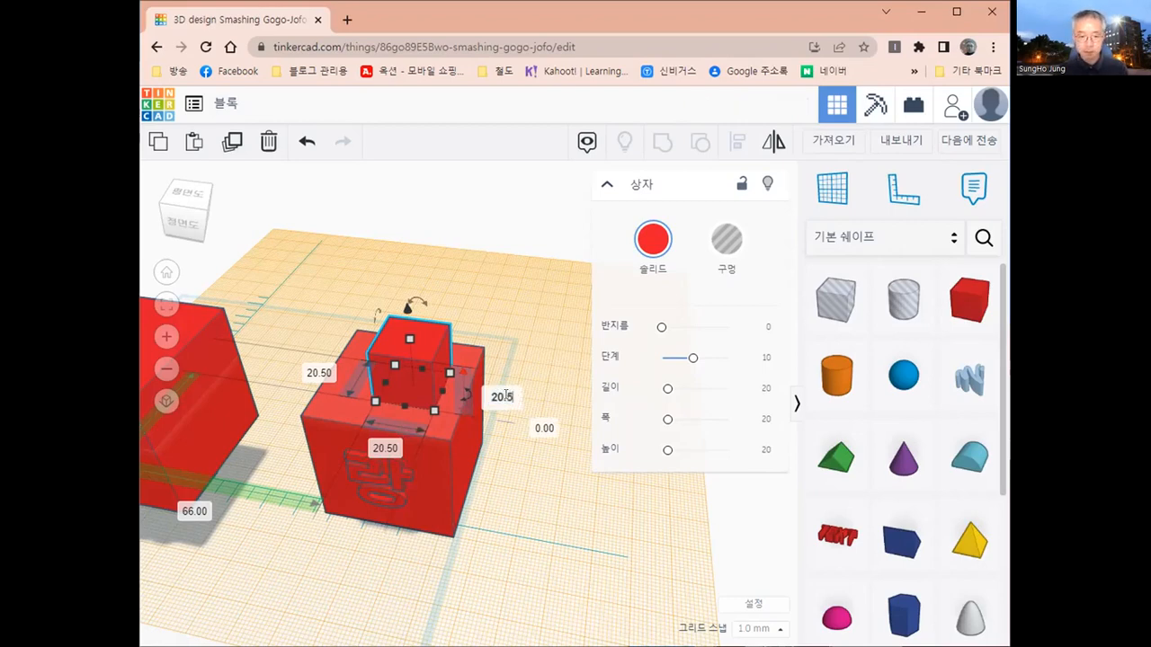
key(Return)
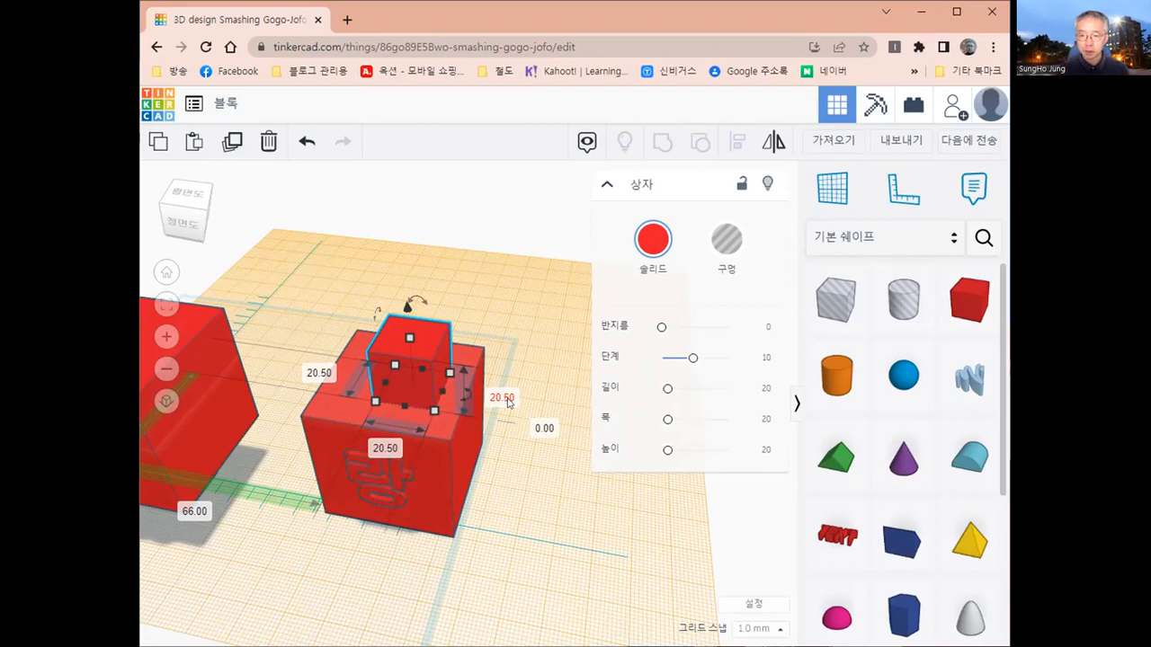
click(727, 240)
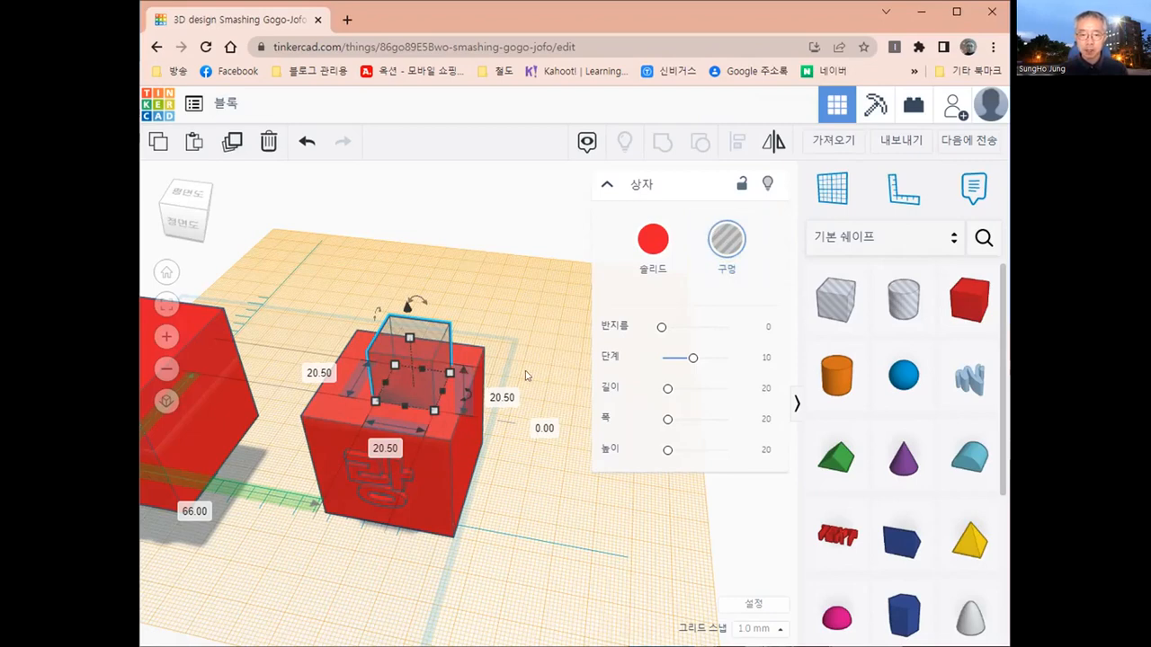
- Return the workplane from the top of the 랑 block to the original base plane
scroll(526, 376, down, 3)
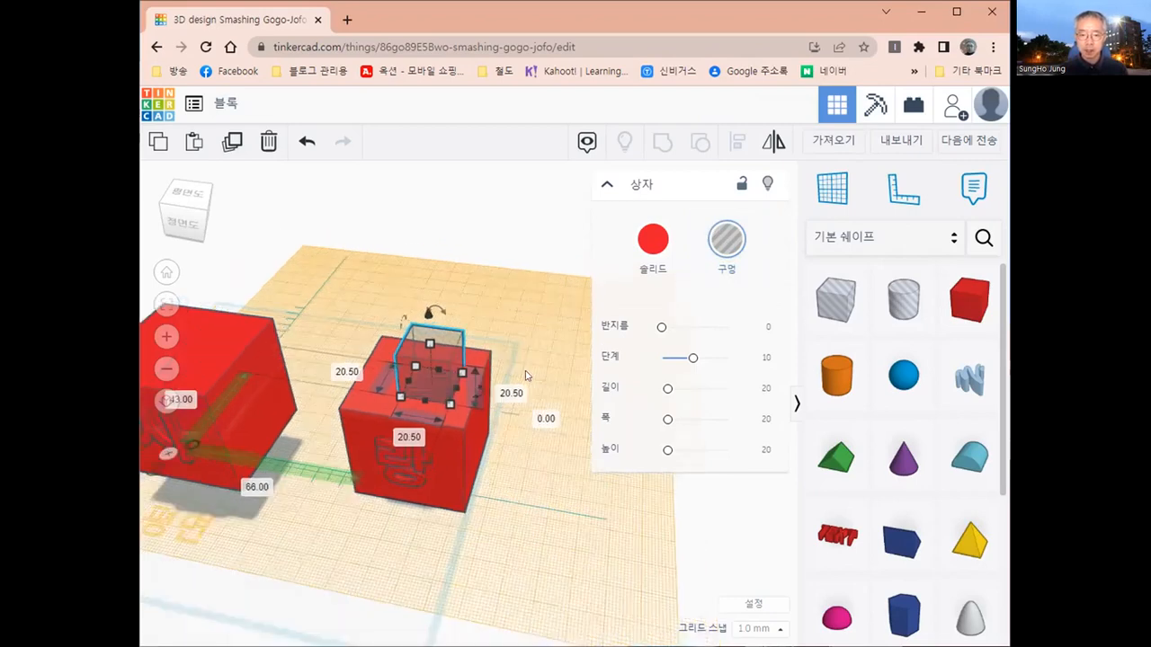
click(816, 199)
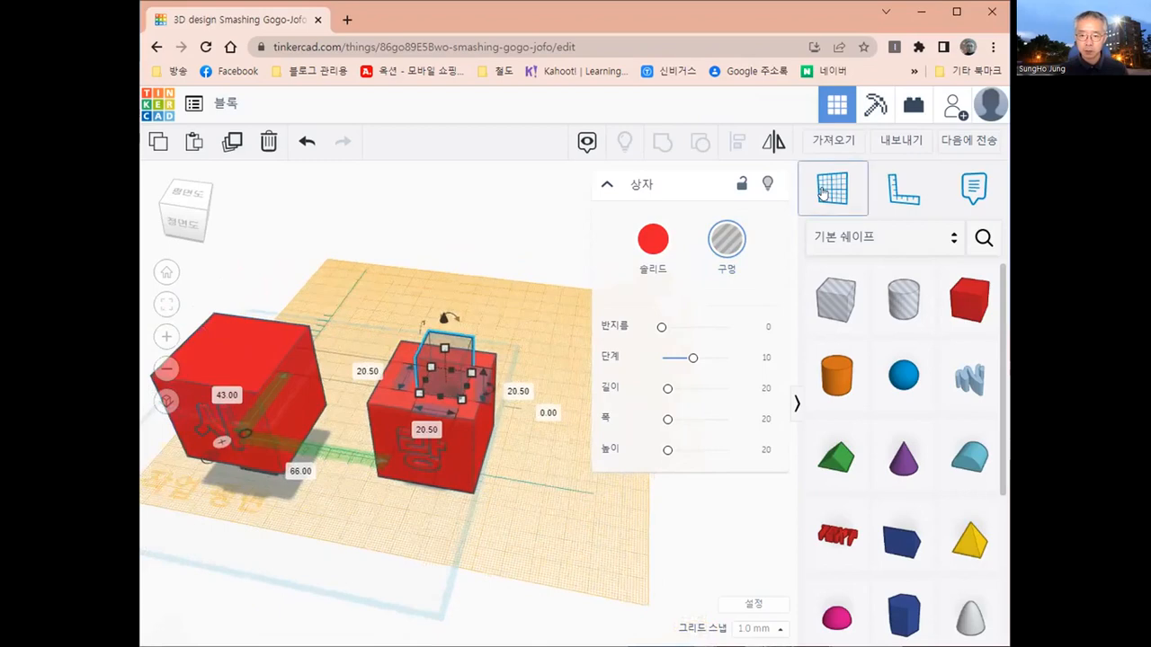
click(247, 563)
- Align the hole box with the 랑 block, centred in both horizontal directions and flush at the top
right_drag(527, 521, 589, 511)
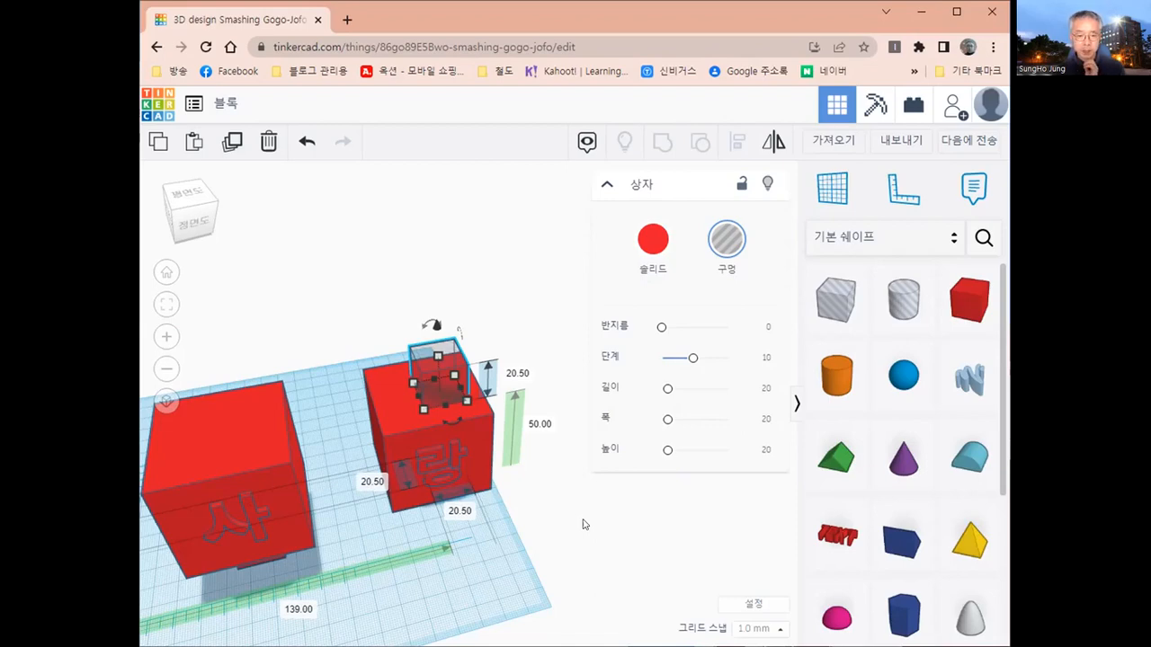
right_drag(491, 545, 508, 534)
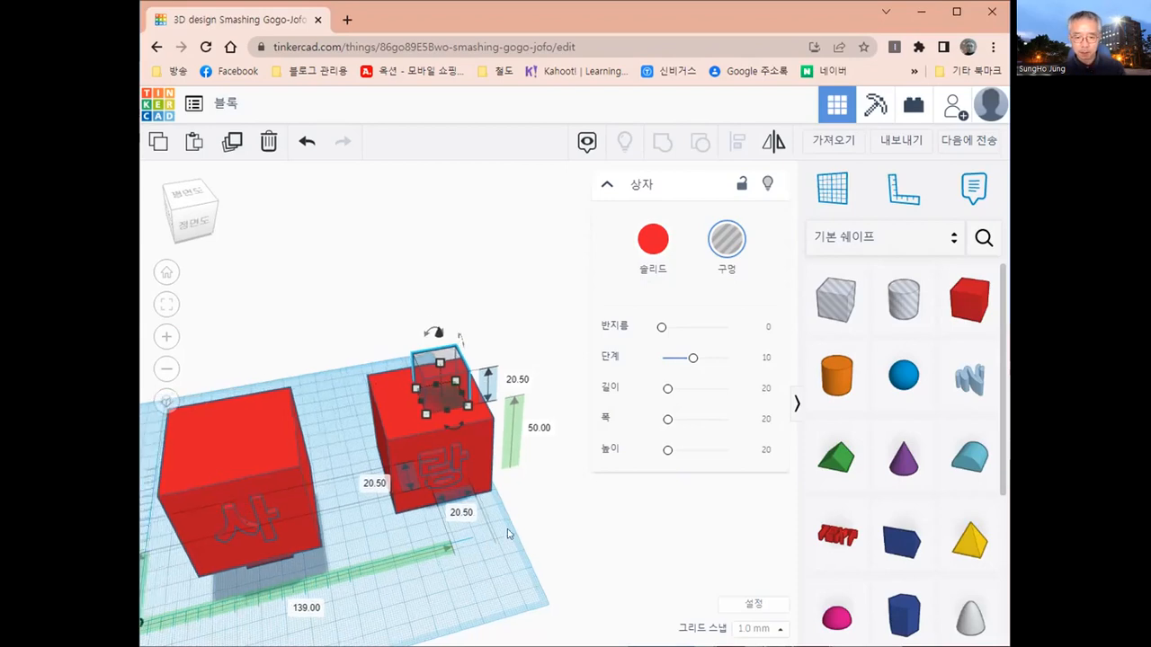
click(508, 534)
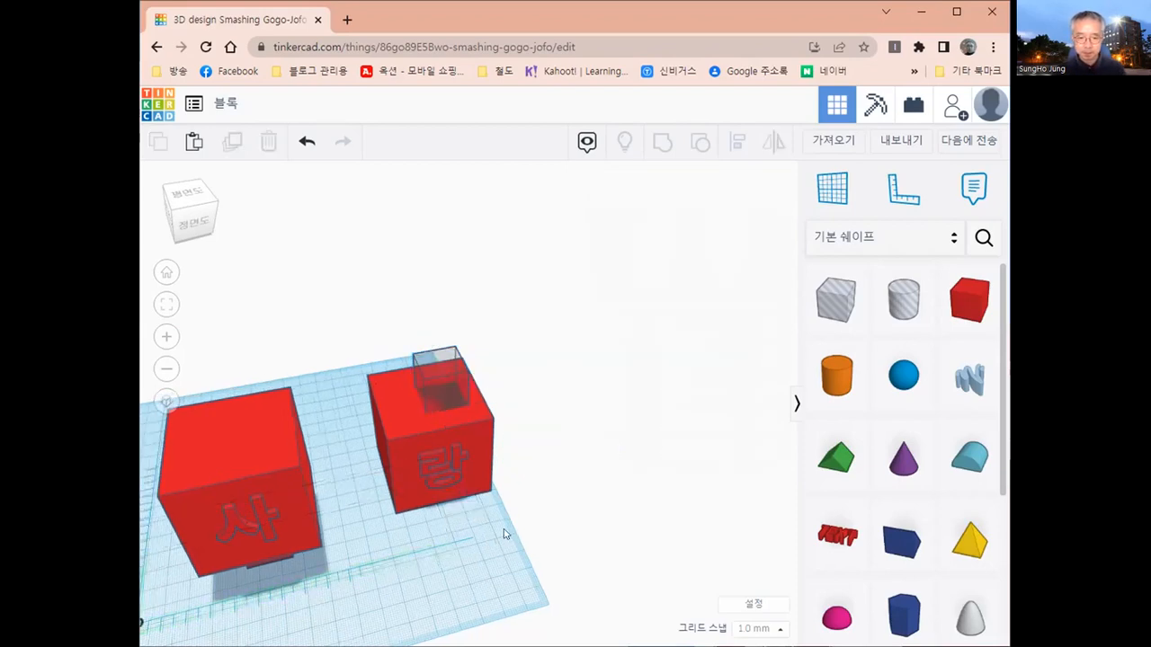
click(446, 388)
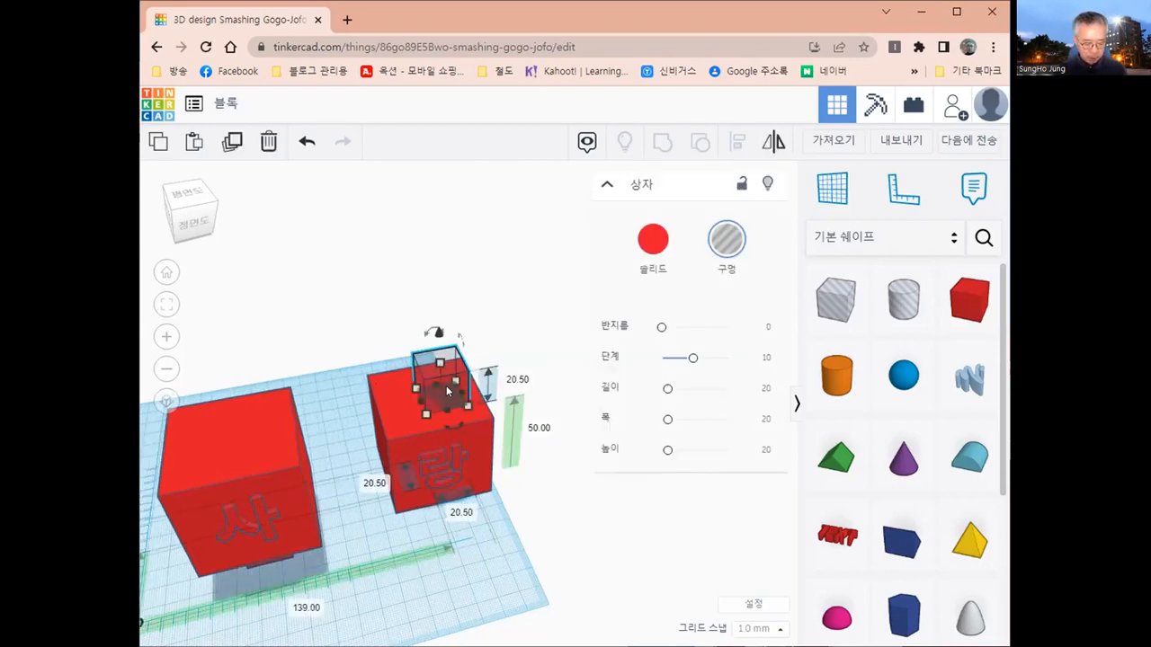
shift+click(476, 473)
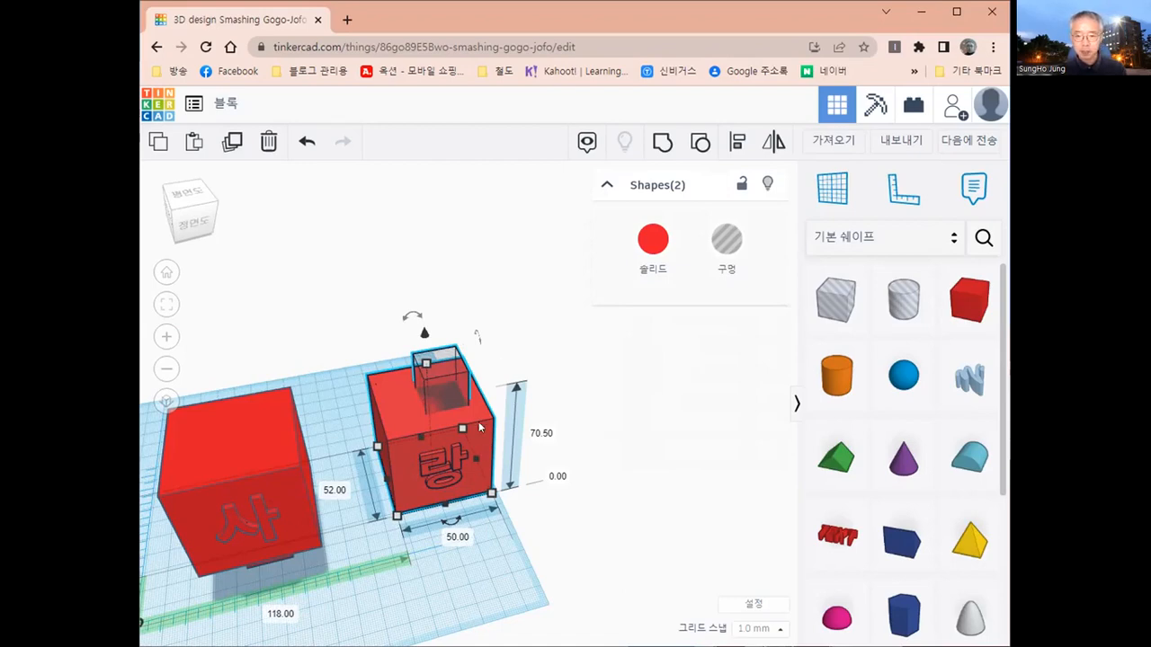
click(737, 143)
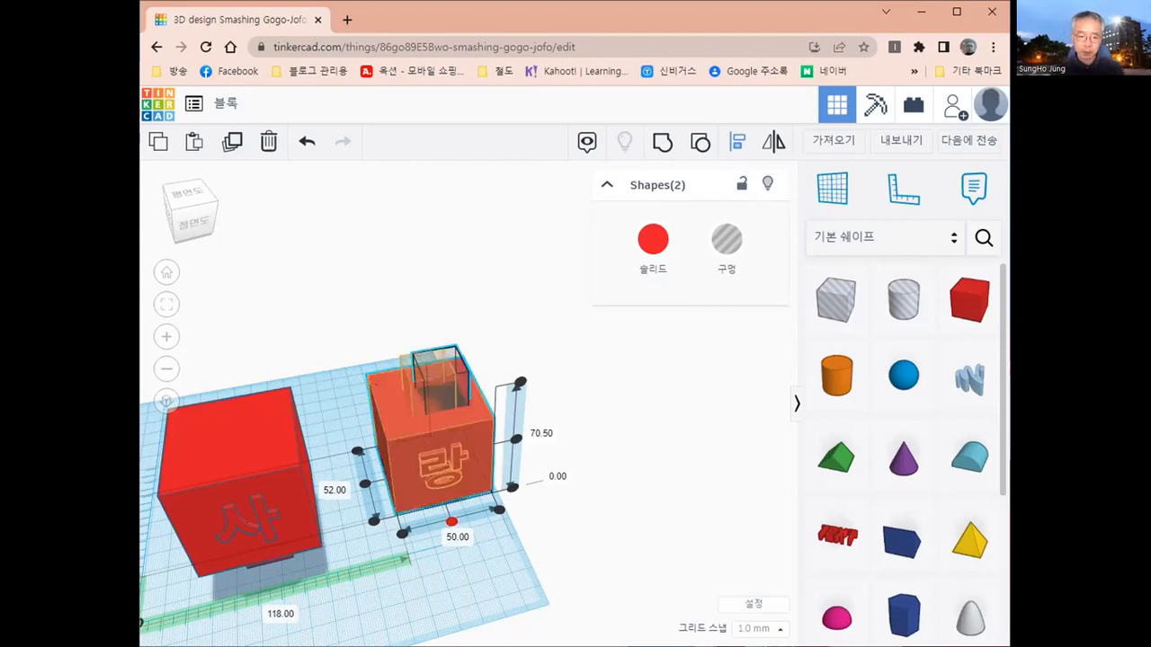
click(365, 486)
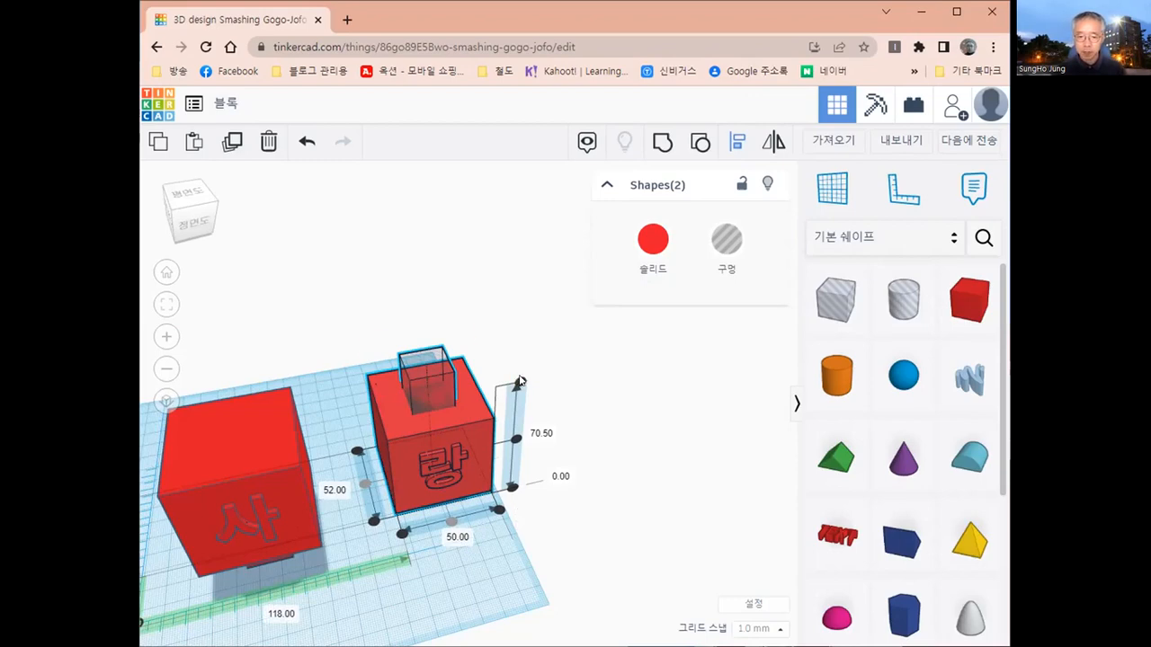
drag(518, 383, 519, 382)
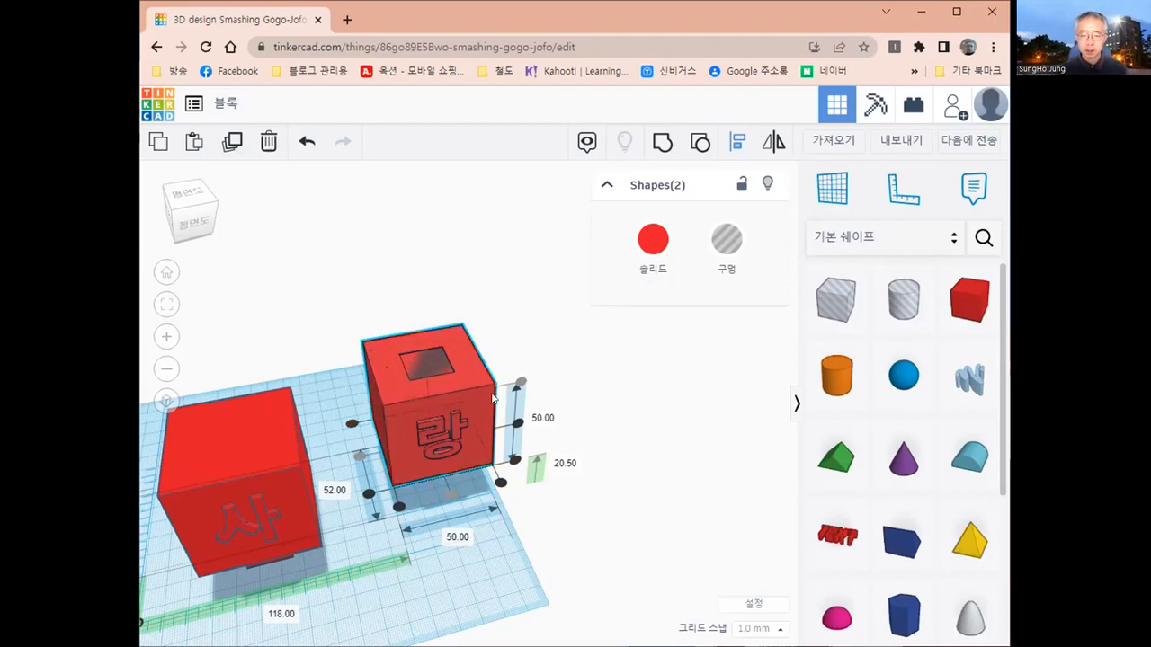
click(575, 390)
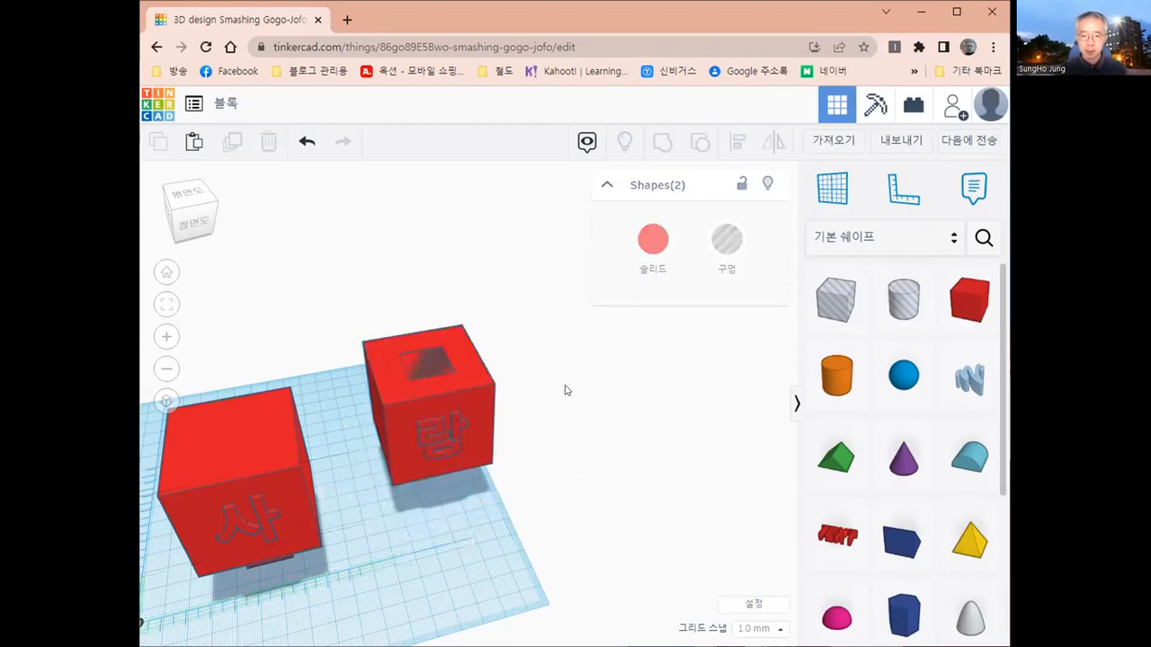
- Group the hole box with the 랑 block to cut the square socket into its top
right_drag(501, 442, 428, 479)
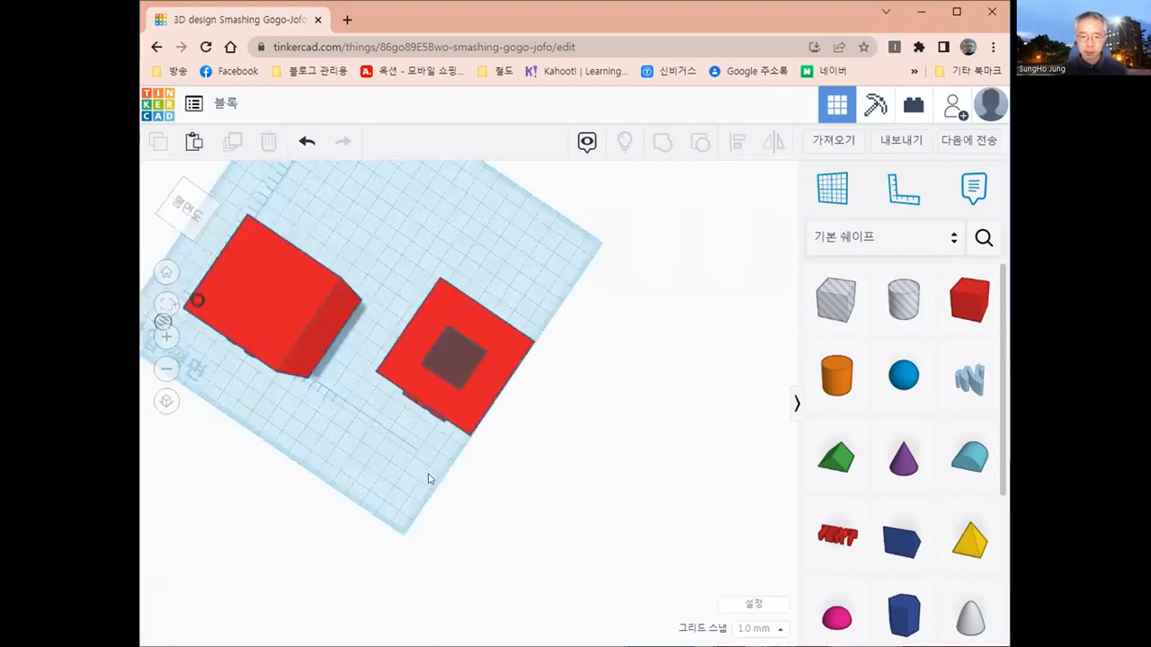
right_drag(438, 360, 441, 326)
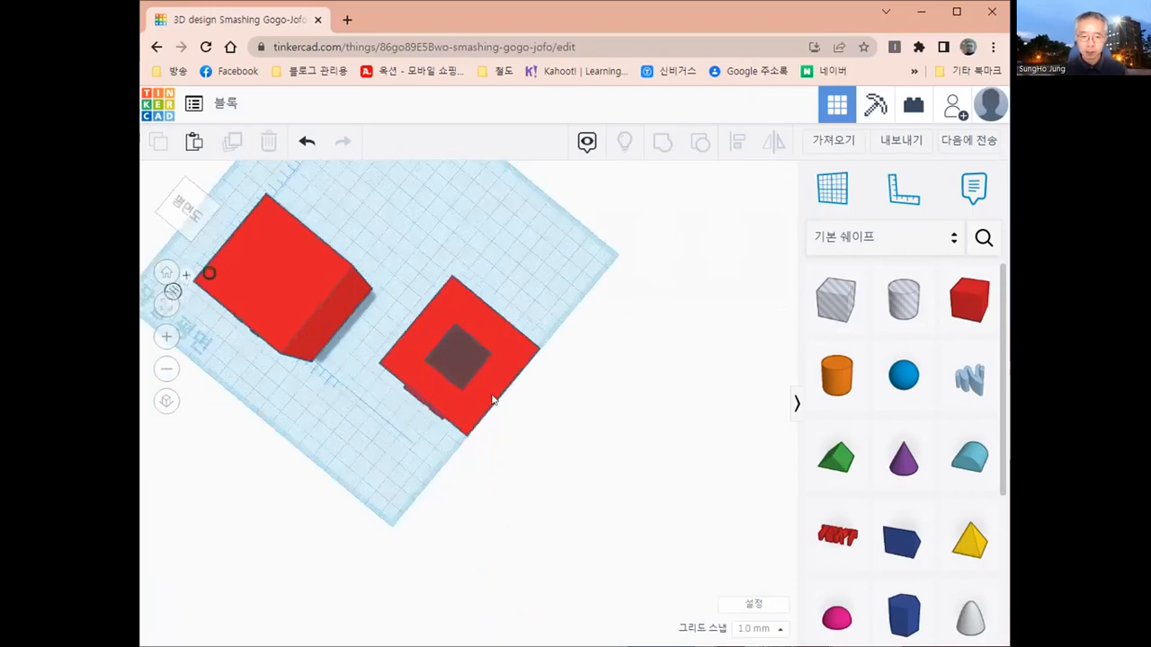
right_drag(498, 475, 508, 334)
right_drag(504, 386, 426, 300)
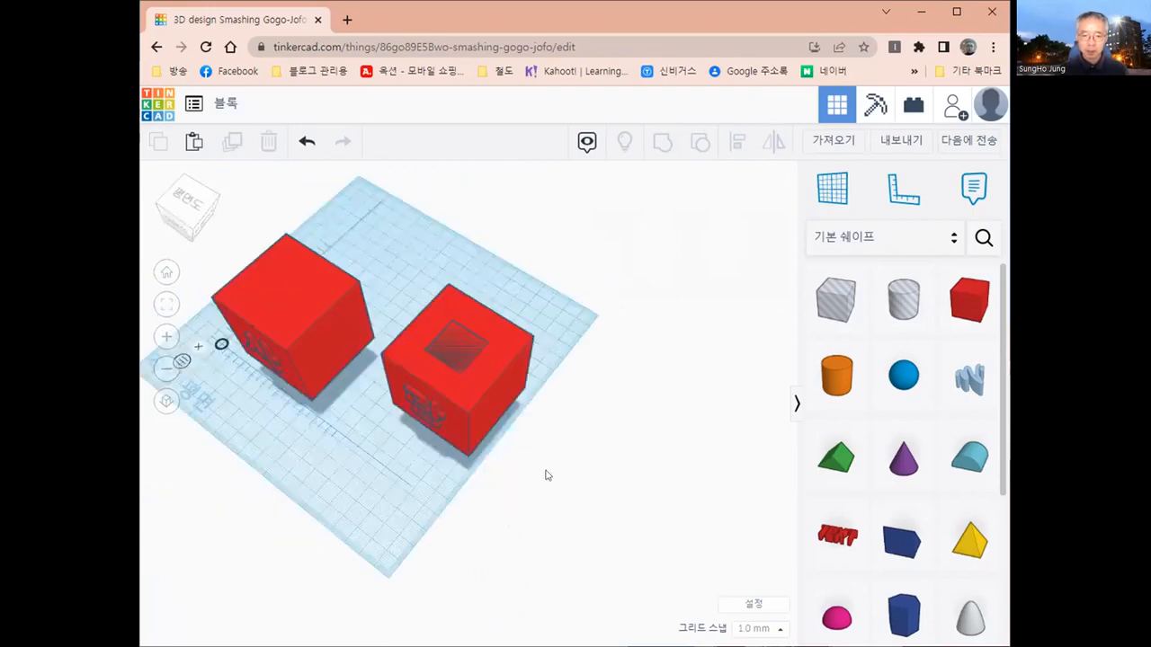
drag(423, 277, 551, 491)
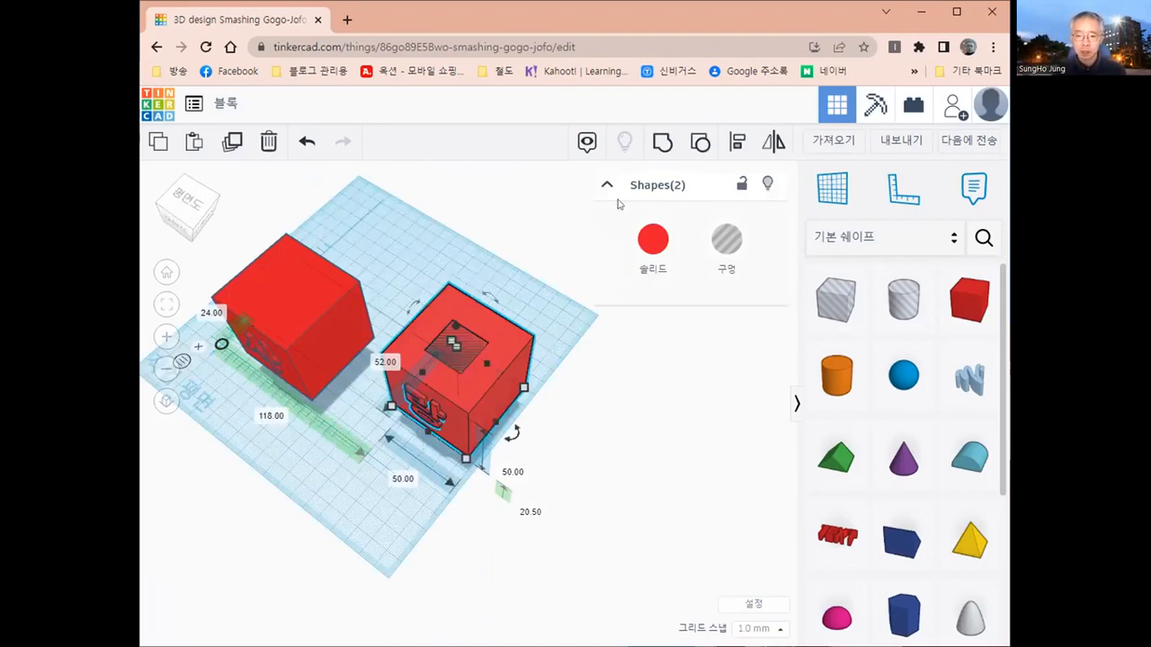
click(662, 145)
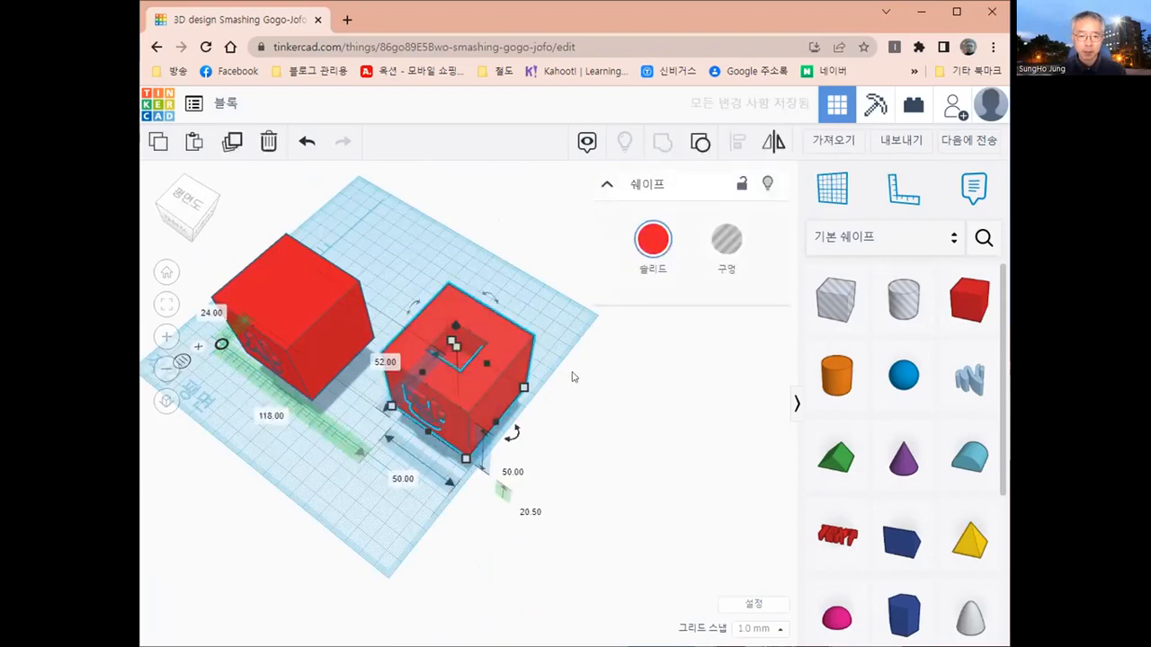
- Reposition the blocks side by side, with 사 at 33 and 10 and 랑 at 107 and -14 from the ruler origin
click(574, 377)
right_drag(563, 378, 361, 424)
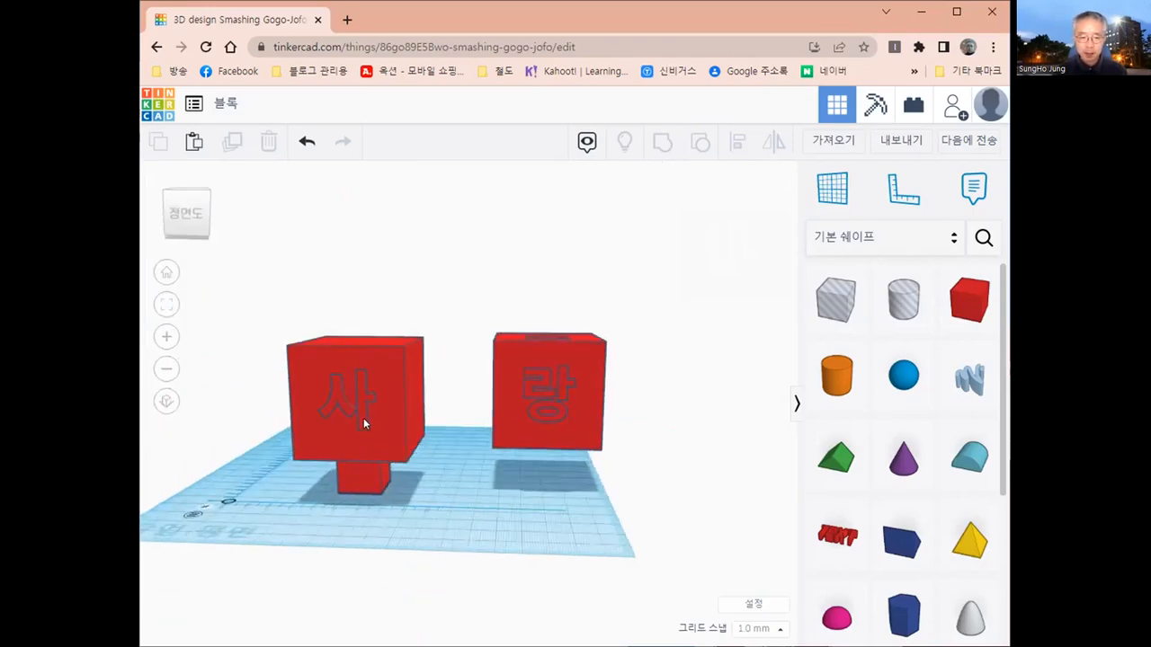
click(364, 404)
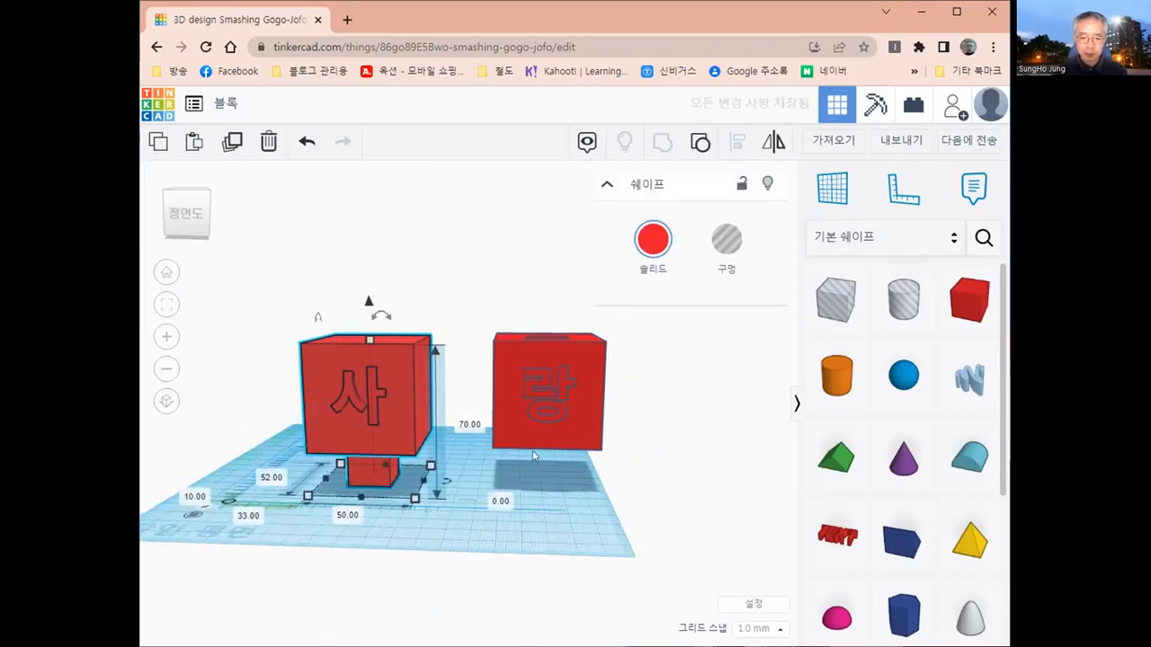
drag(534, 455, 546, 546)
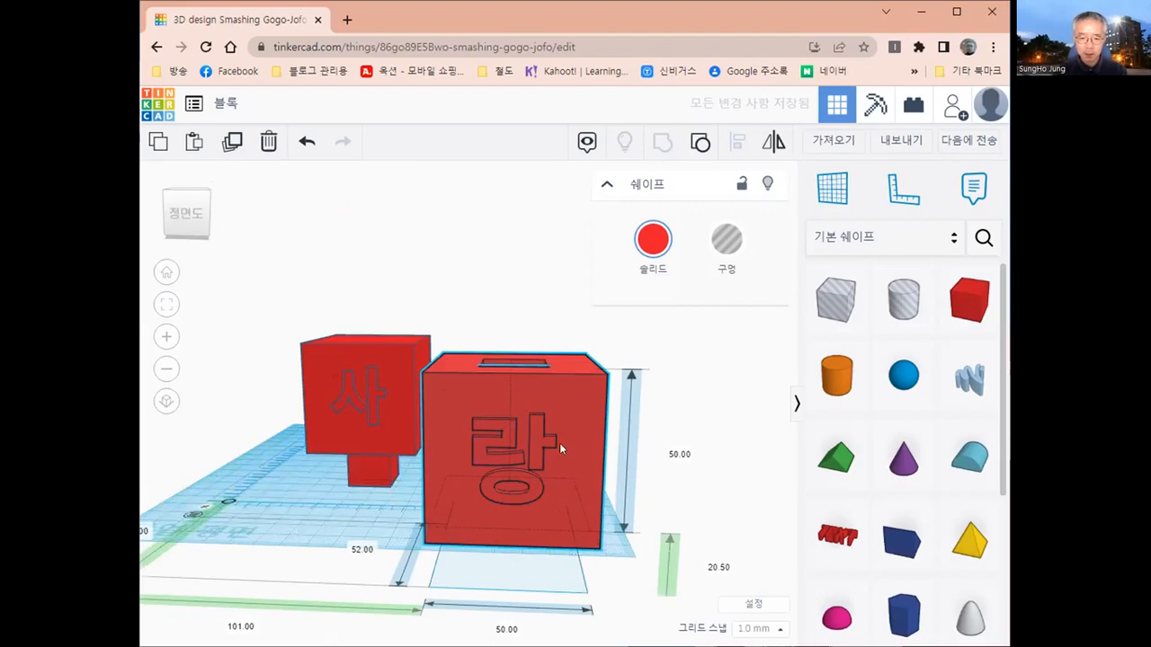
key(ctrl+z)
drag(540, 448, 549, 449)
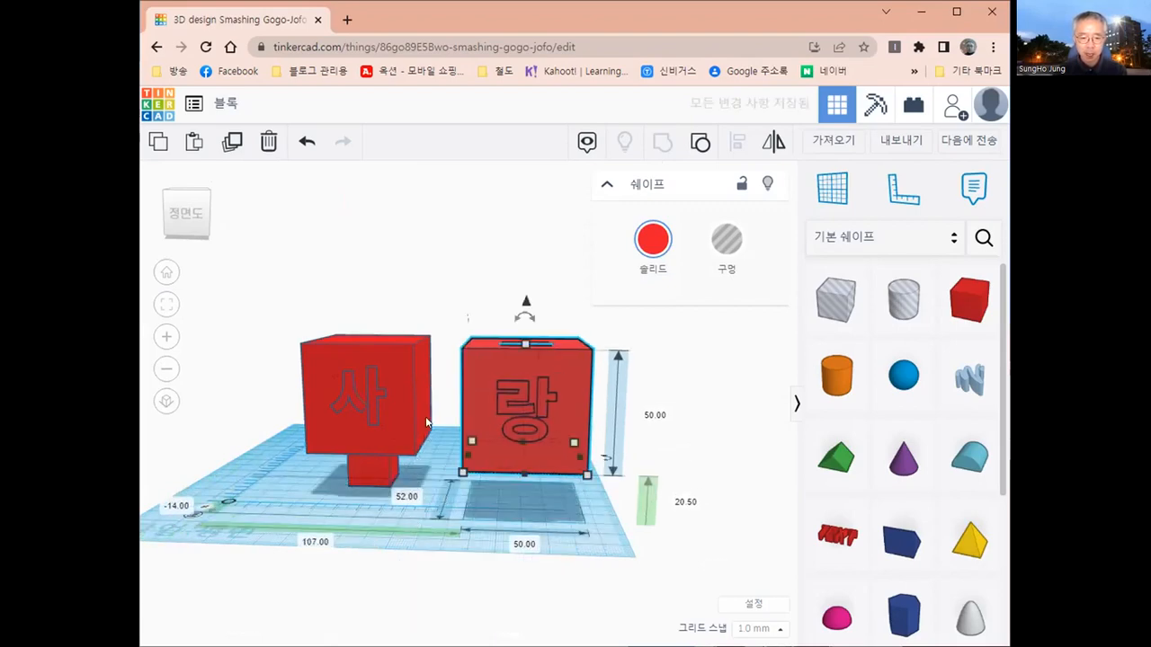
- Examine the connecting box beneath the 사 block and the square socket in the top of the 랑 block
right_drag(348, 473, 338, 436)
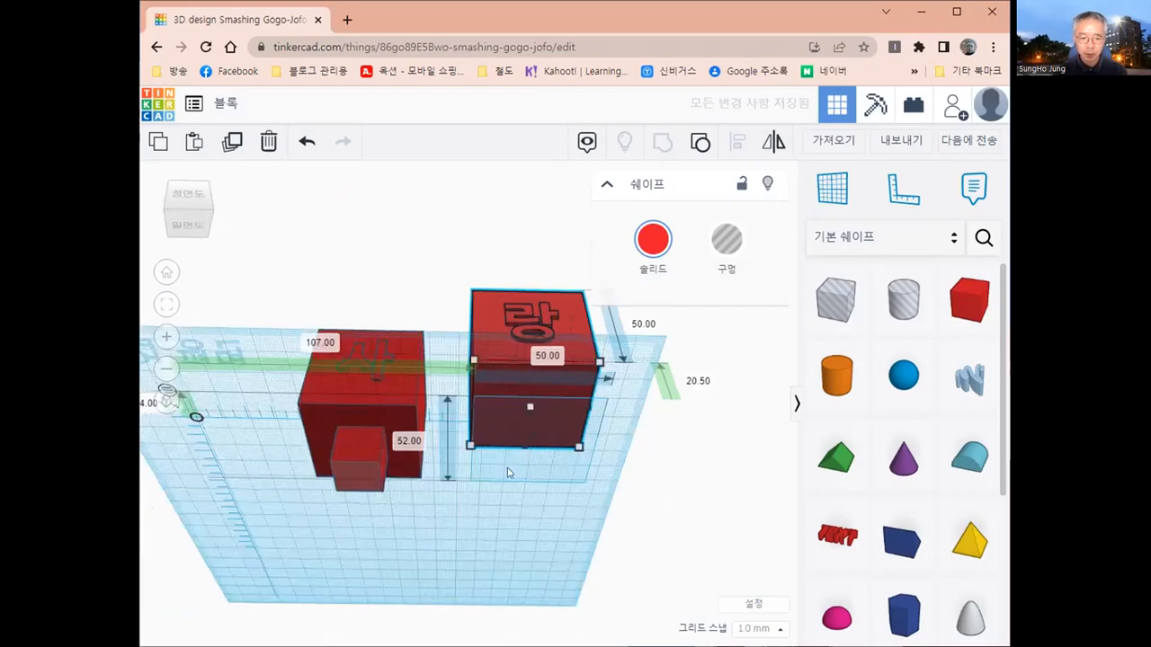
right_drag(525, 475, 541, 430)
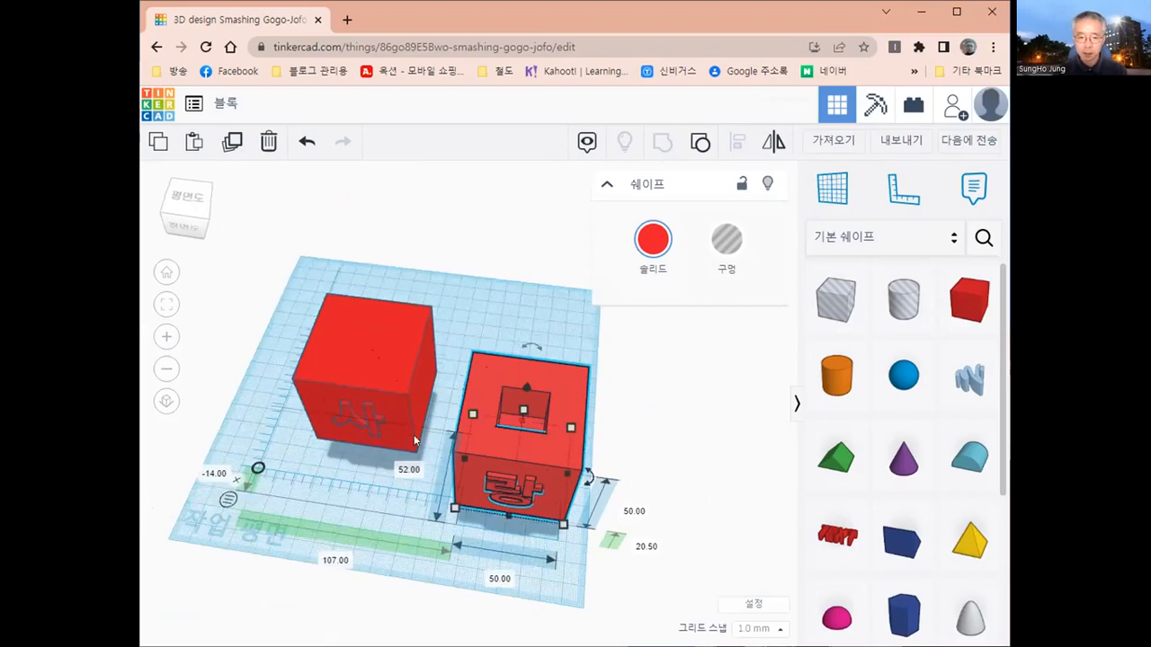
right_drag(400, 363, 542, 358)
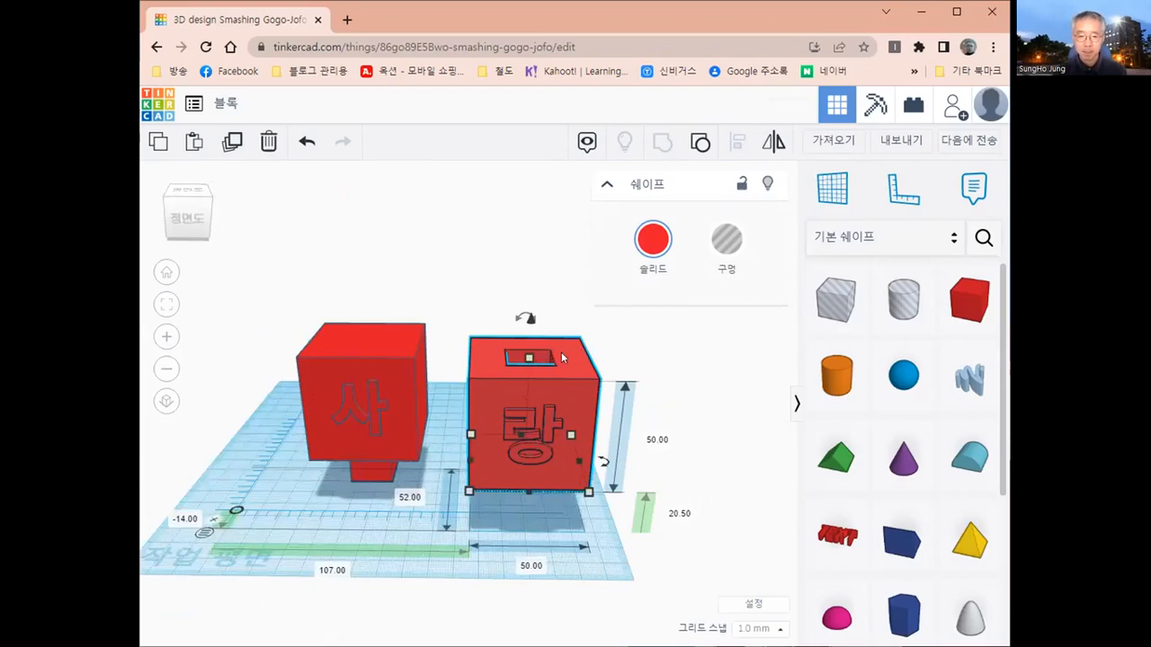
mouse_move(530, 318)
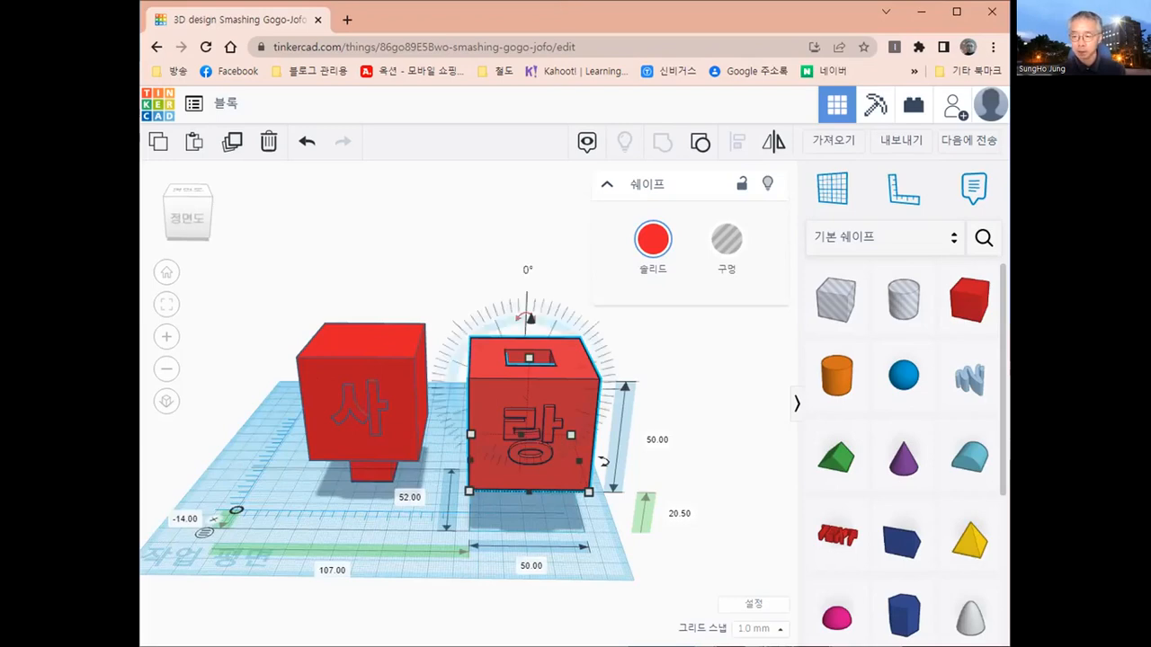
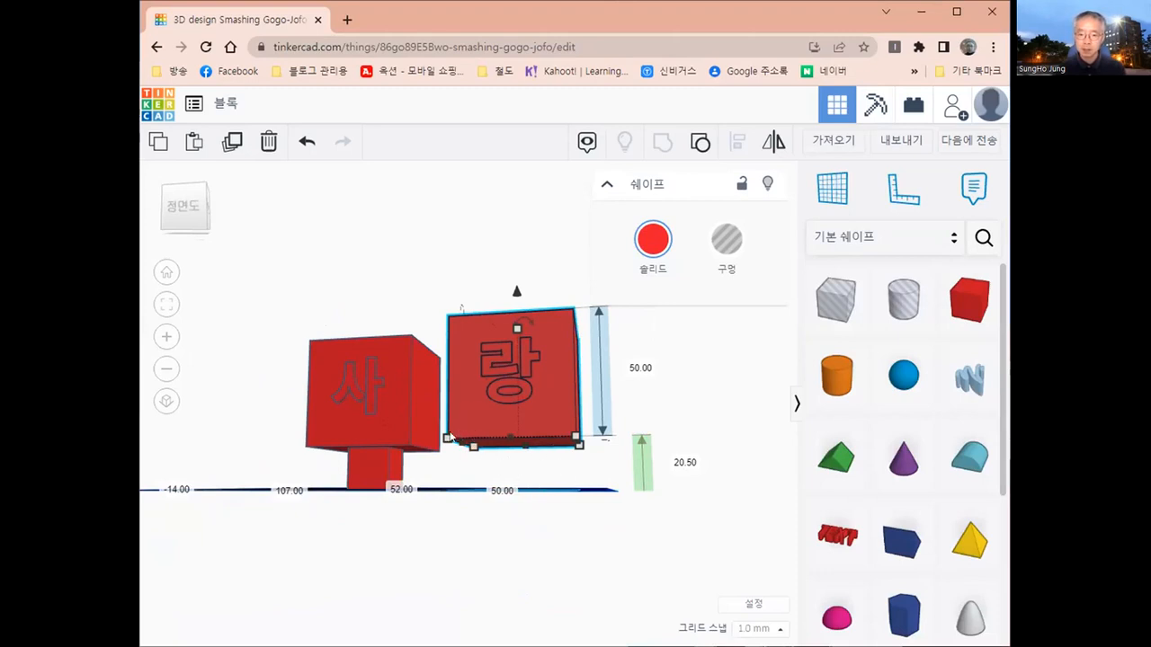
- Set the 랑 block's height above the workplane to 0 so that it rests on the plane
scroll(490, 439, up, 1)
scroll(491, 439, up, 2)
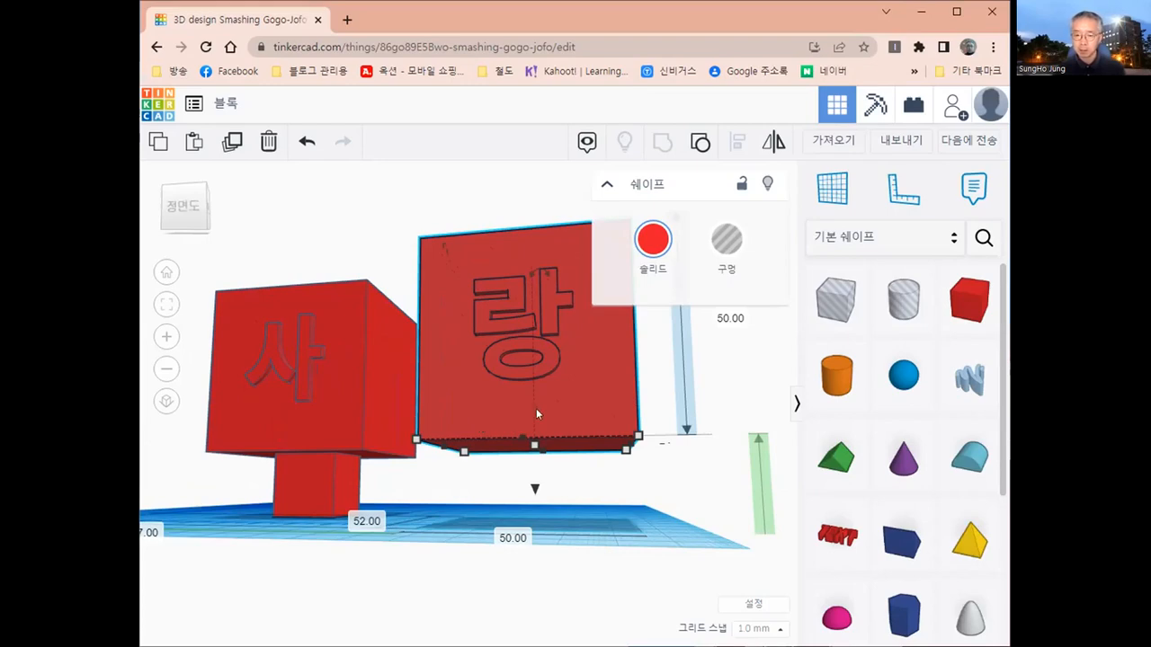
scroll(545, 411, down, 2)
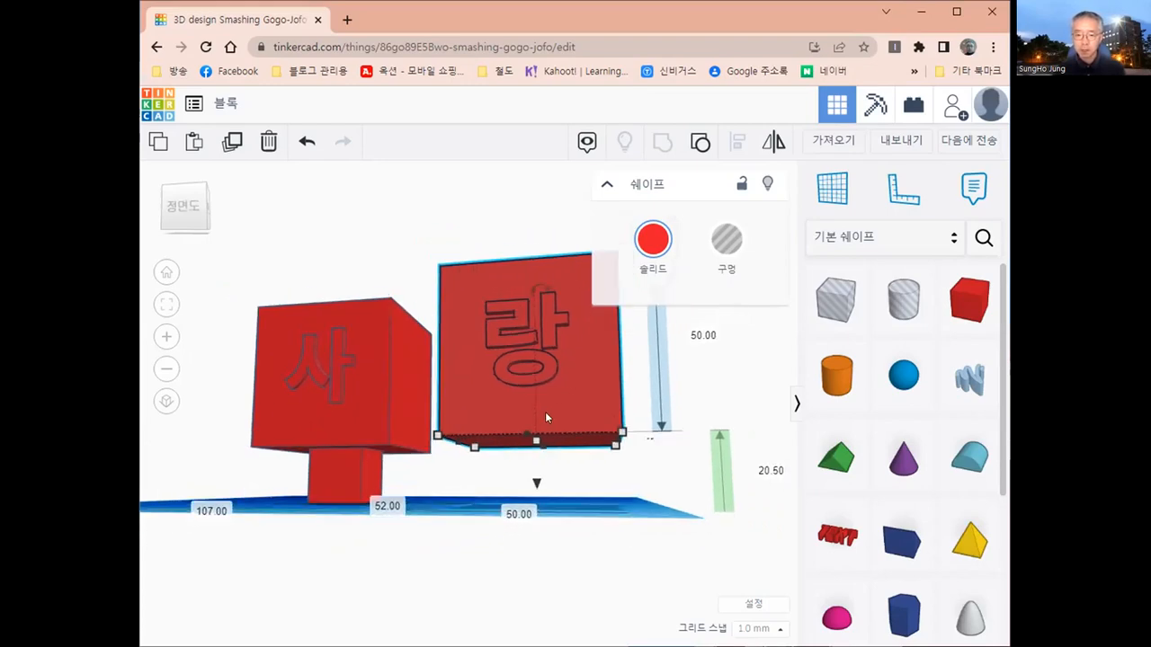
click(753, 467)
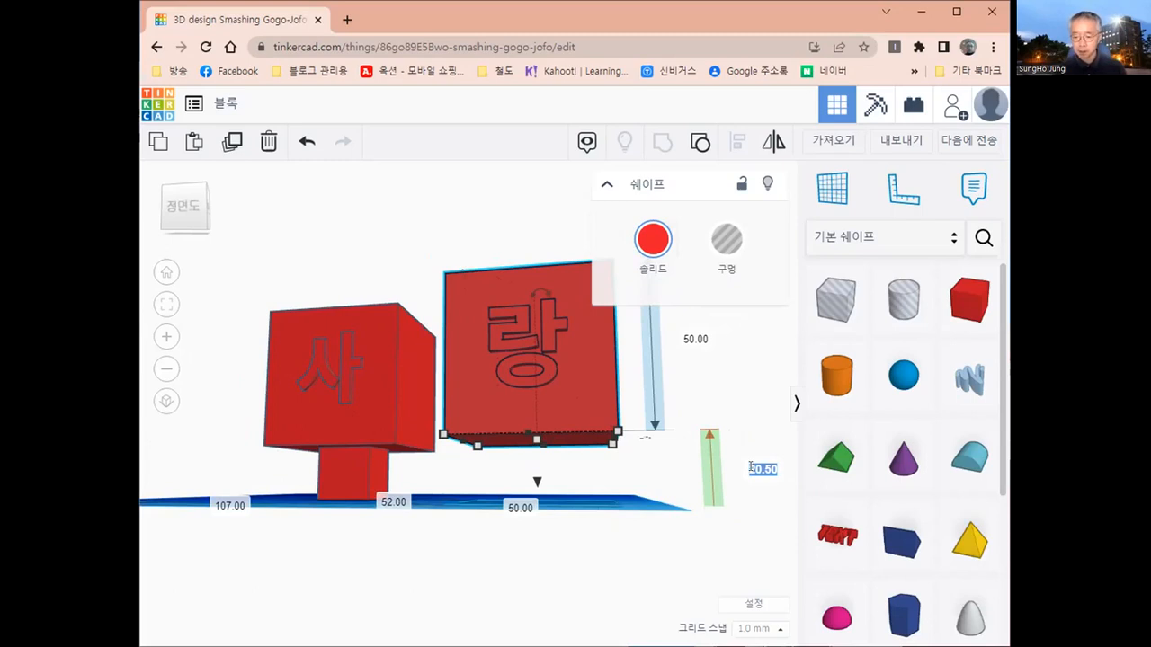
text(0)
key(Return)
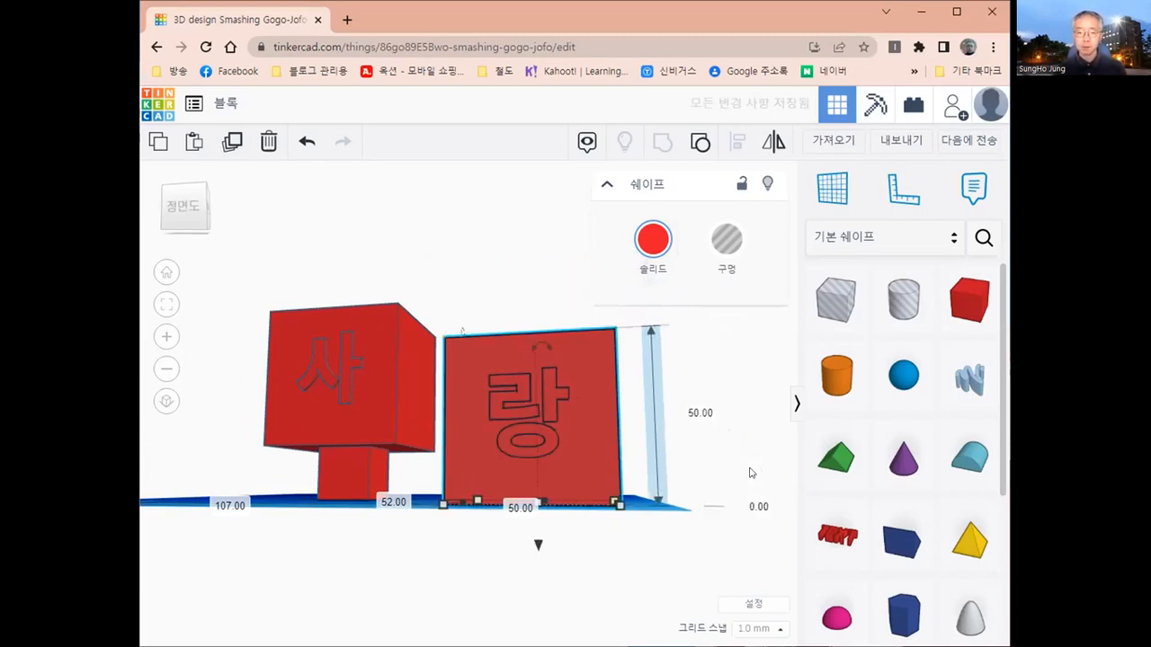
- Examine the square socket in the top of the 랑 block from above and from the side
right_drag(543, 576, 539, 487)
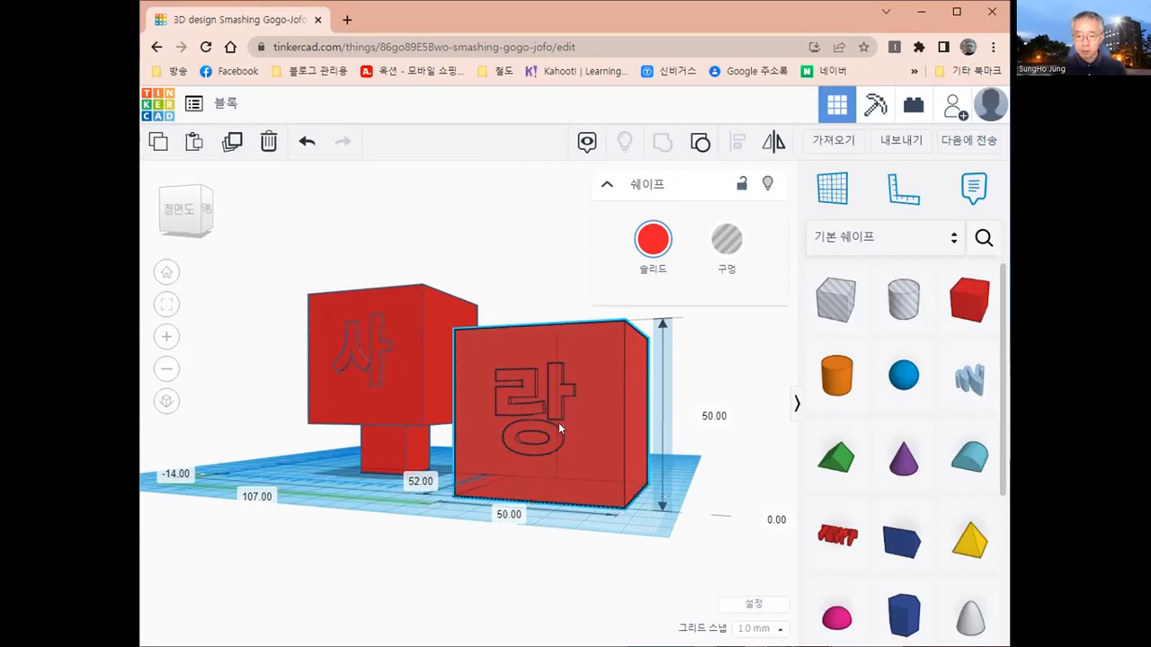
right_drag(558, 422, 598, 407)
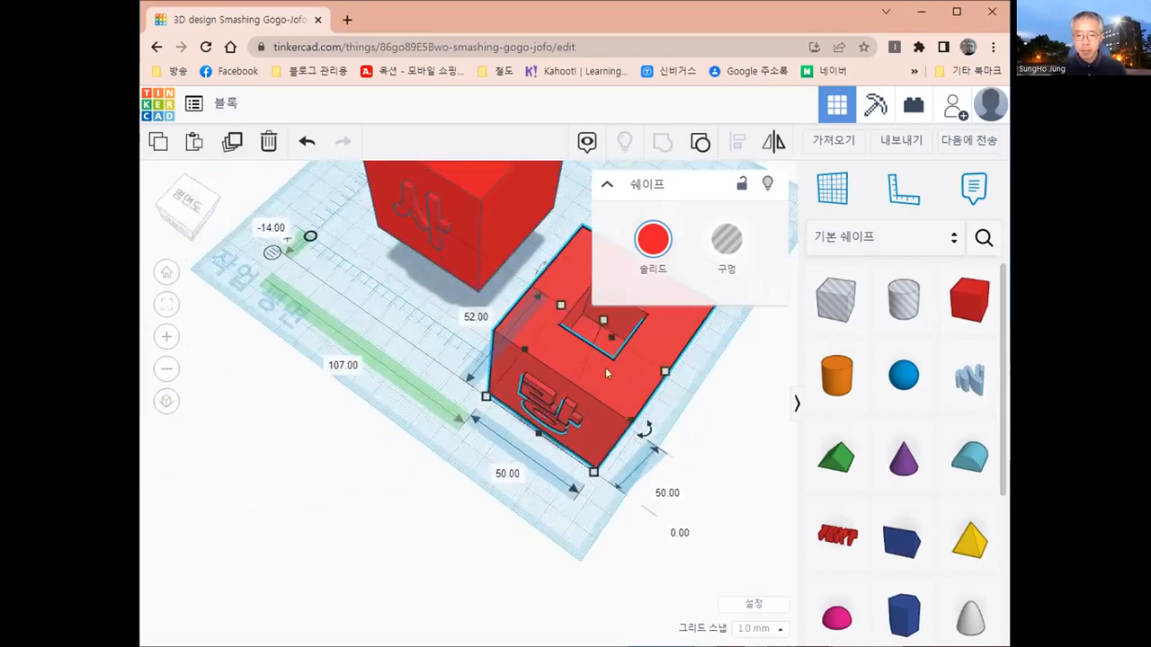
right_drag(605, 366, 590, 424)
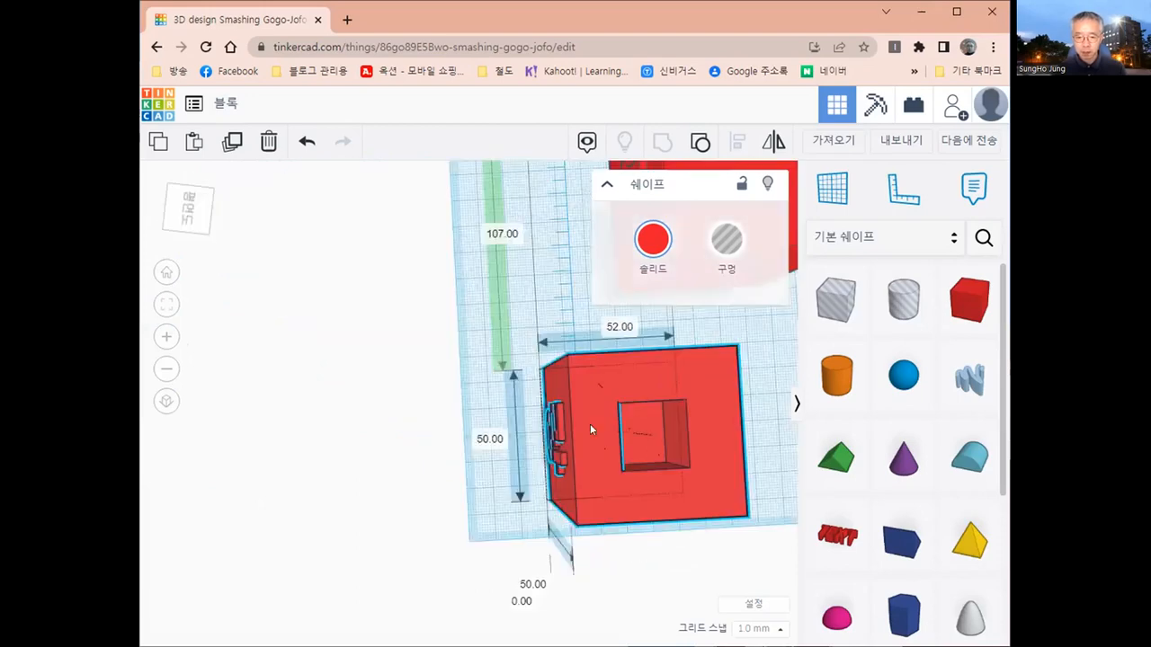
middle_drag(590, 423, 423, 420)
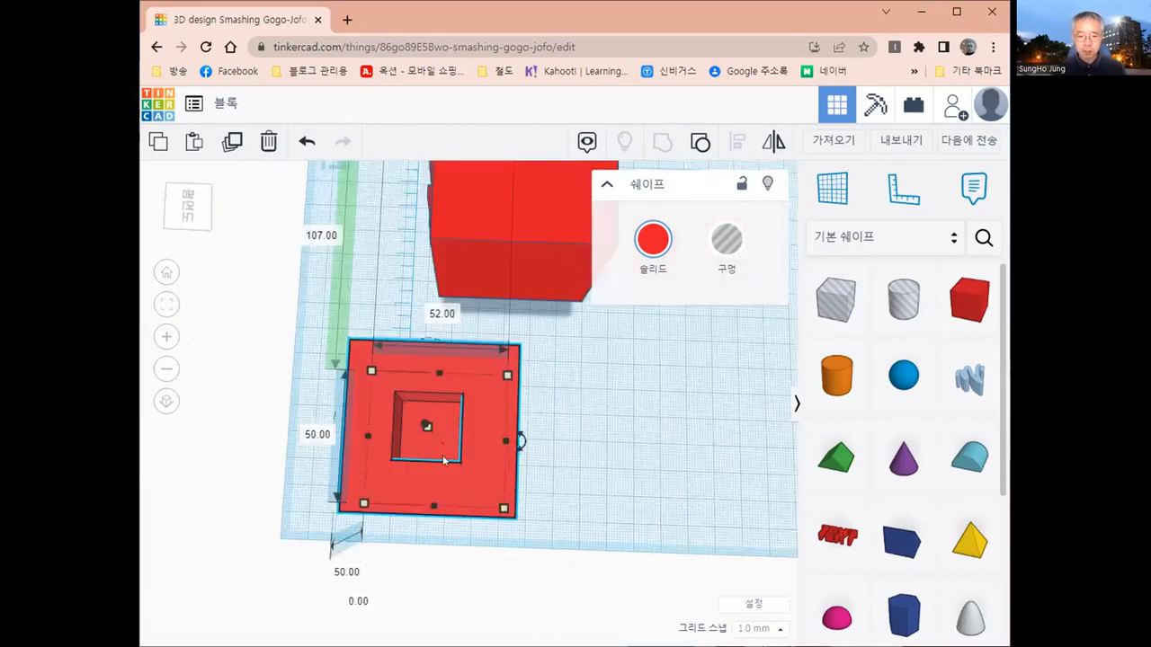
right_drag(414, 466, 400, 448)
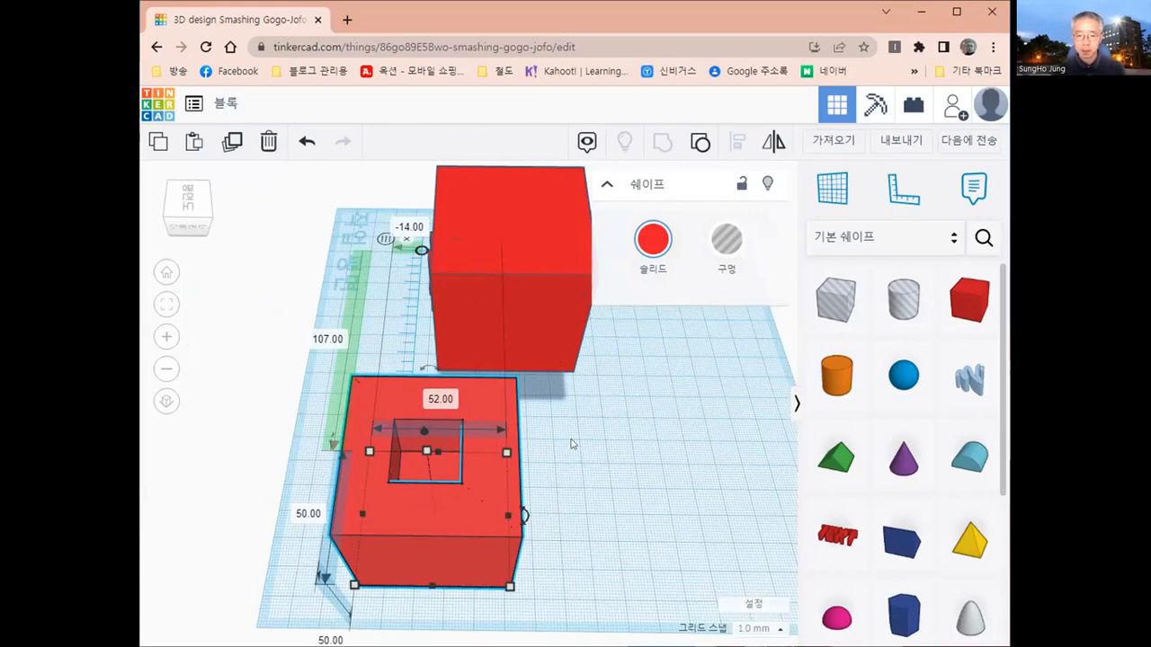
right_drag(572, 443, 620, 451)
right_drag(422, 523, 338, 559)
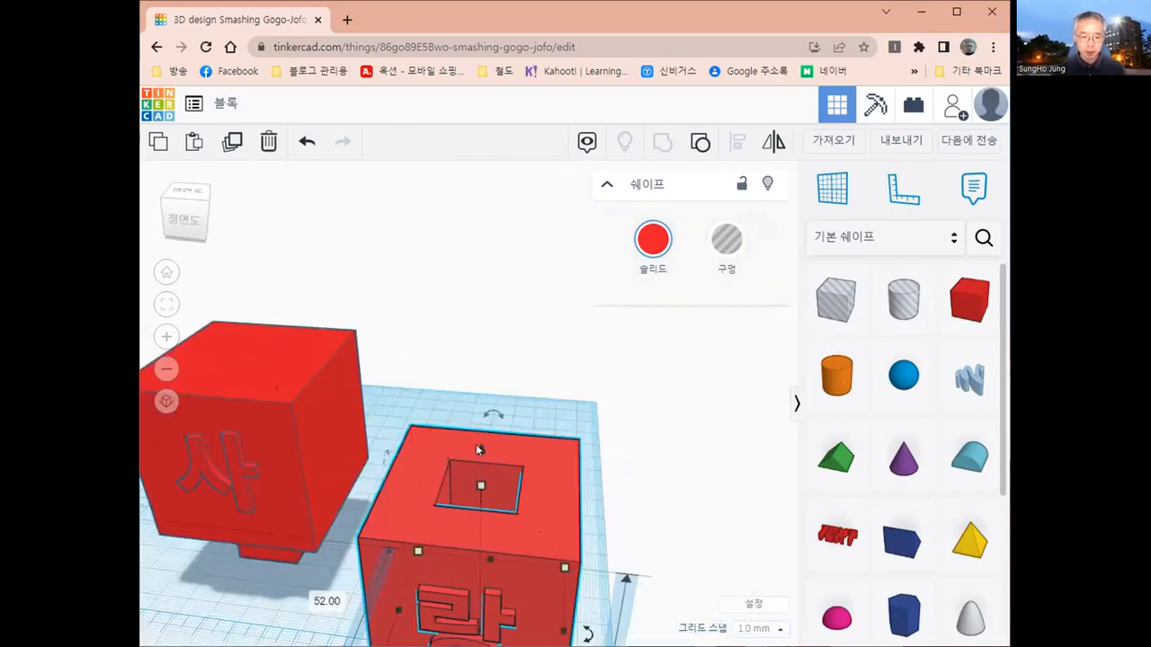
right_drag(478, 449, 437, 424)
right_drag(473, 374, 368, 400)
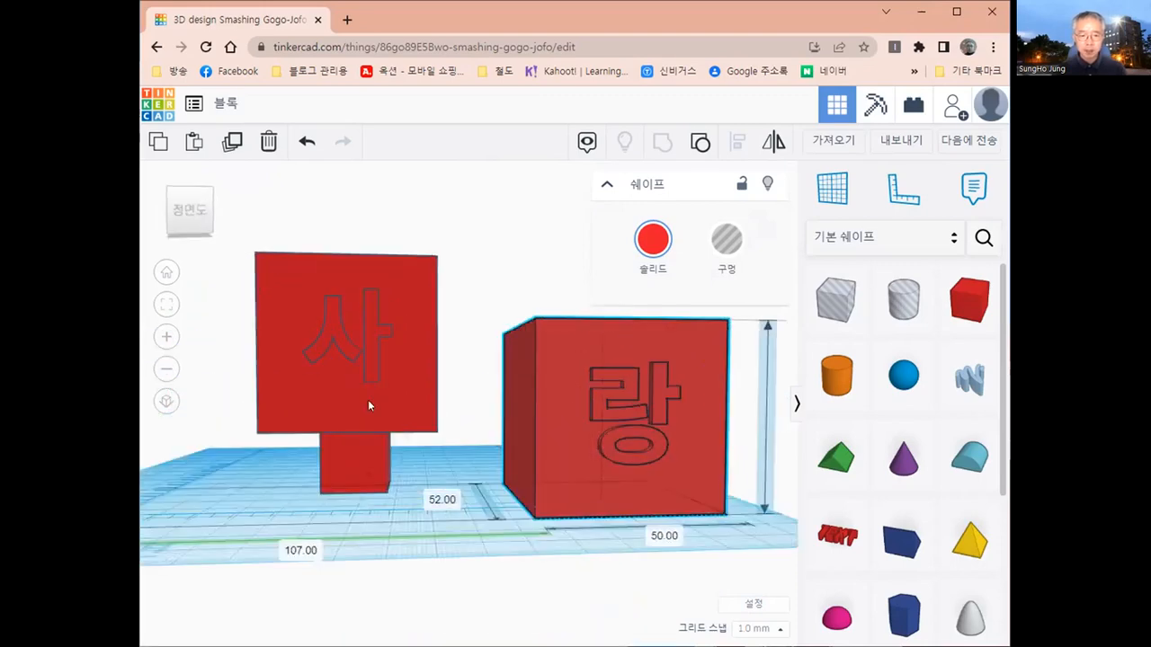
- Examine the connecting box under the 사 block from the front and from below
click(368, 401)
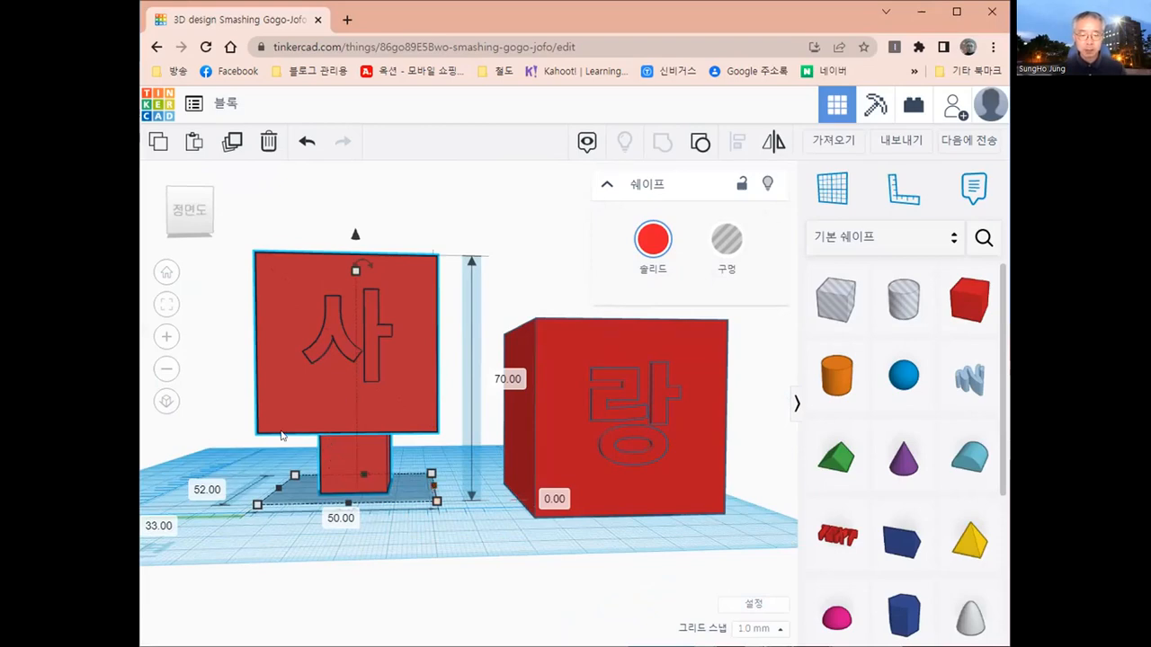
right_drag(378, 401, 379, 393)
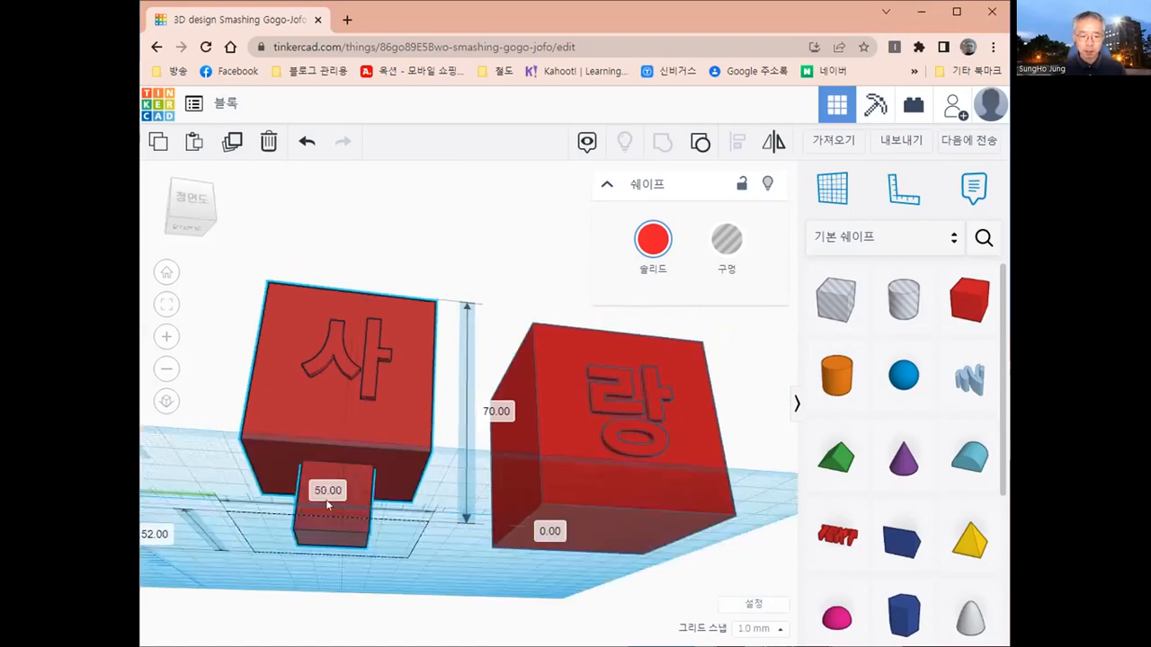
right_drag(327, 504, 316, 523)
scroll(314, 520, up, 2)
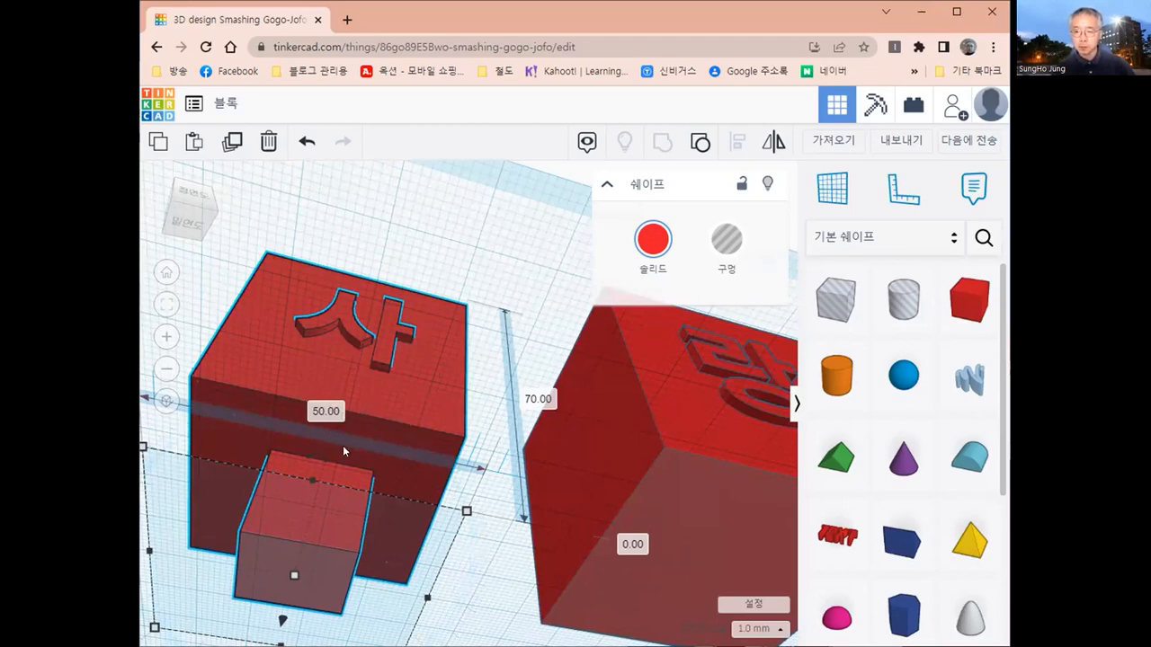
right_drag(342, 445, 333, 551)
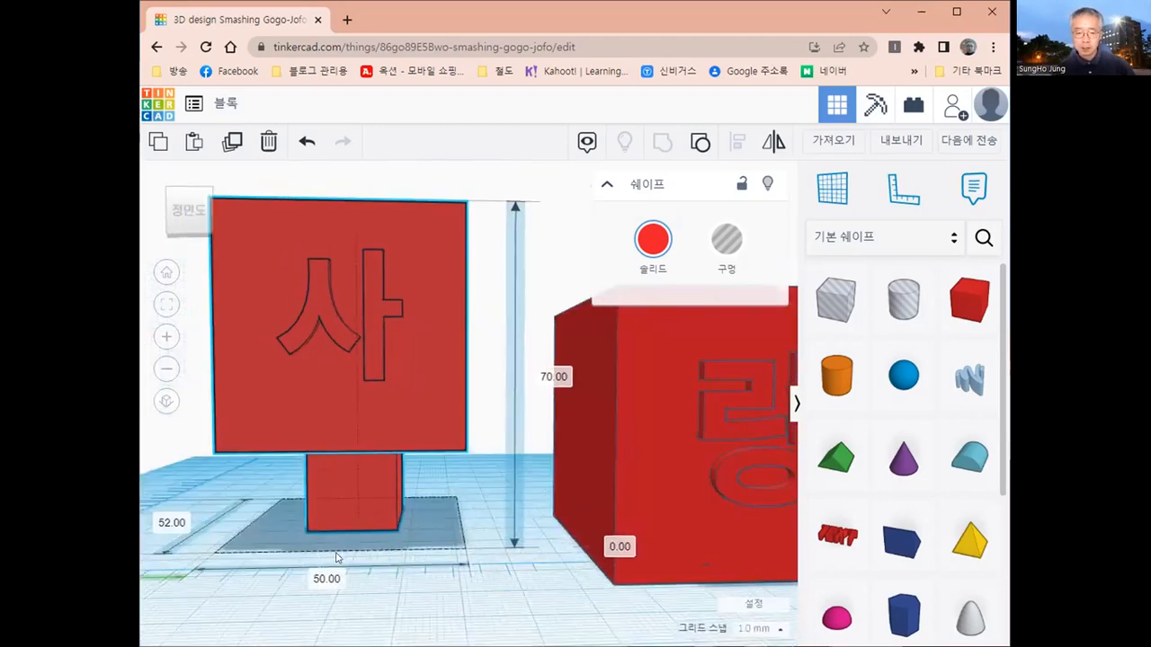
click(335, 546)
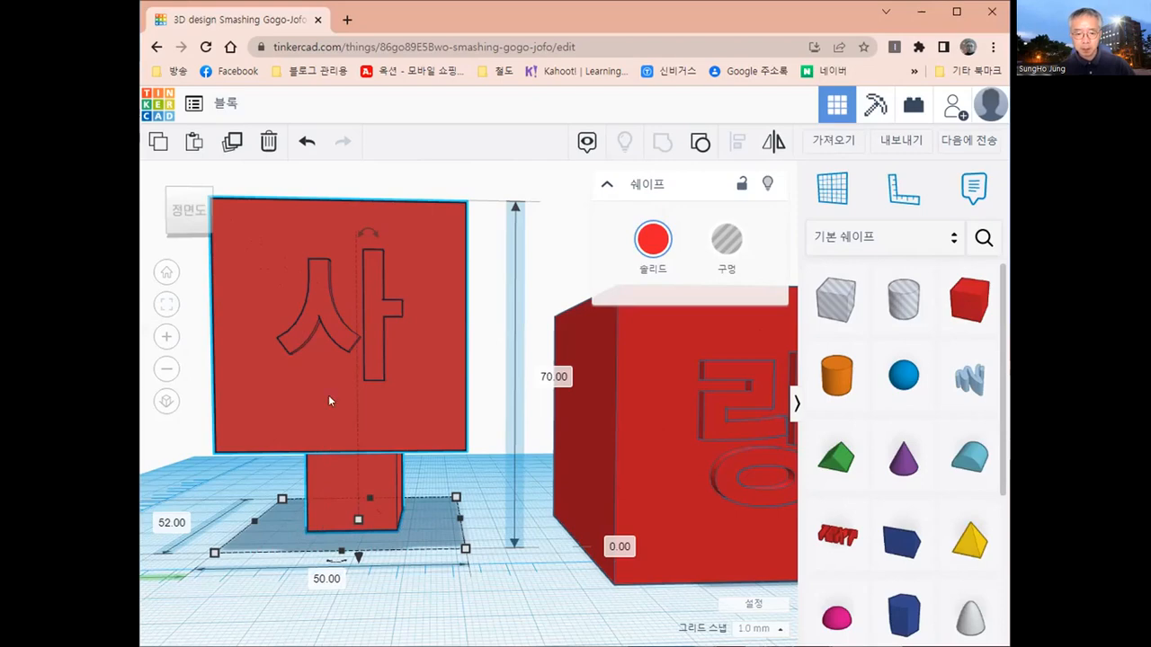
right_drag(329, 397, 275, 453)
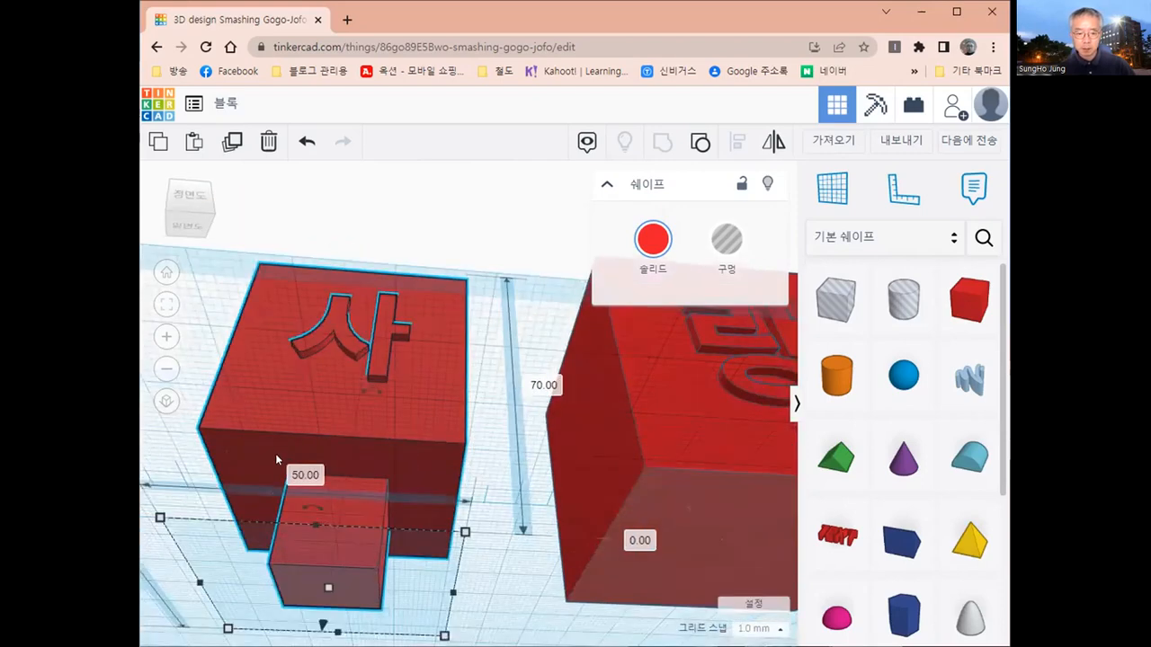
scroll(311, 460, up, 2)
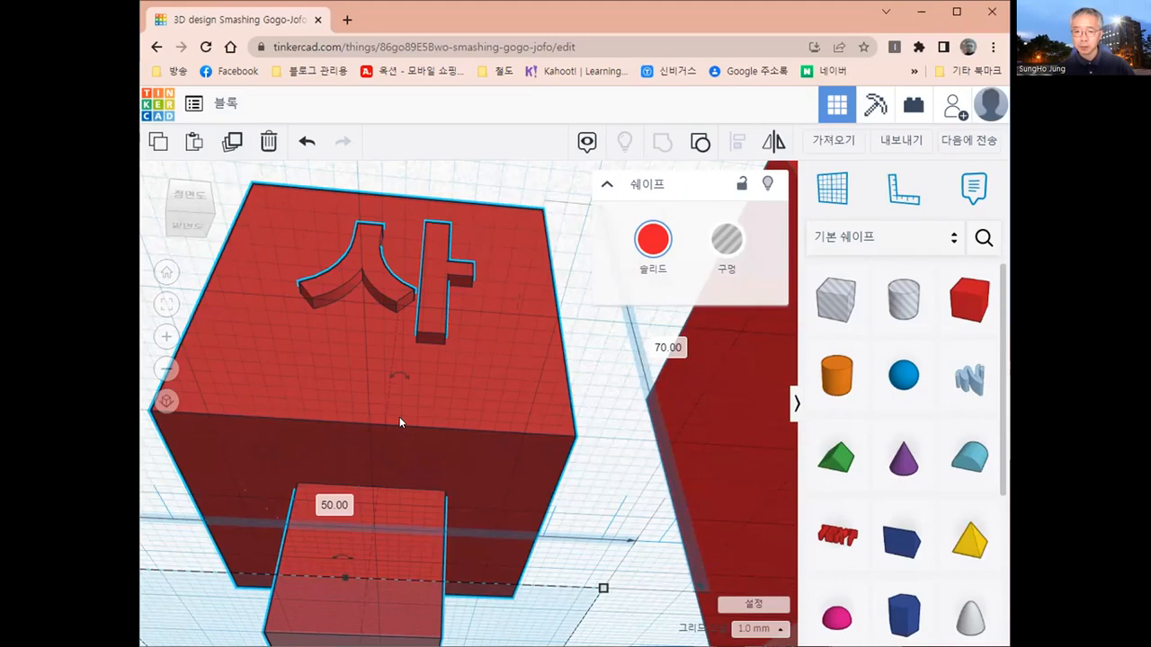
scroll(393, 417, down, 5)
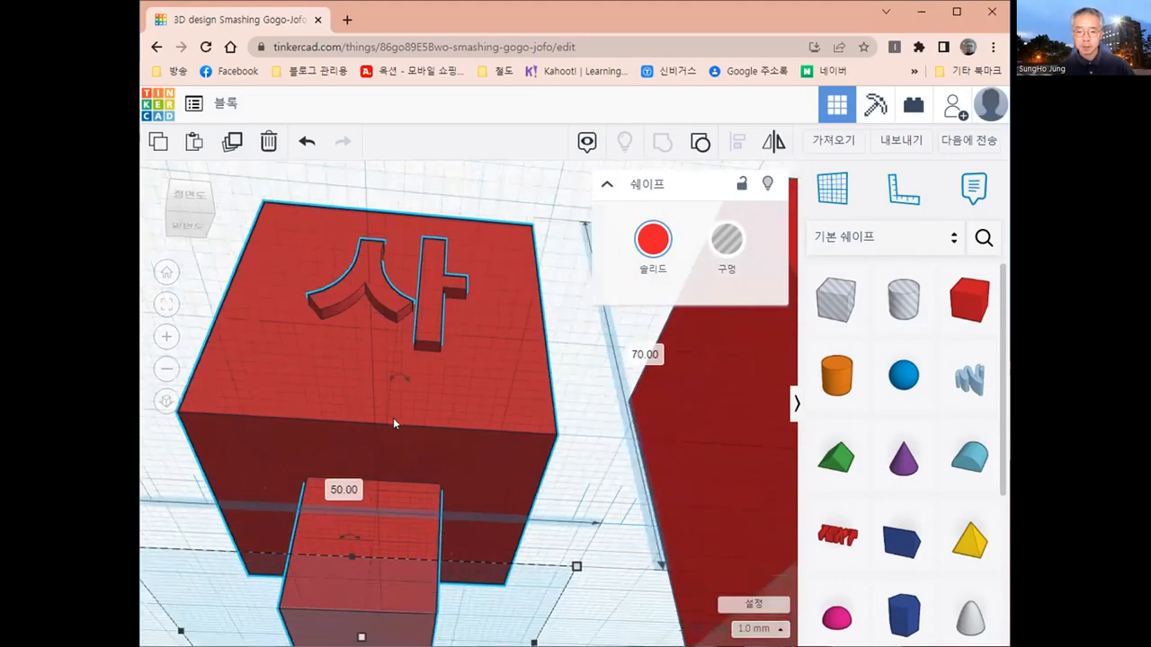
right_drag(397, 421, 449, 457)
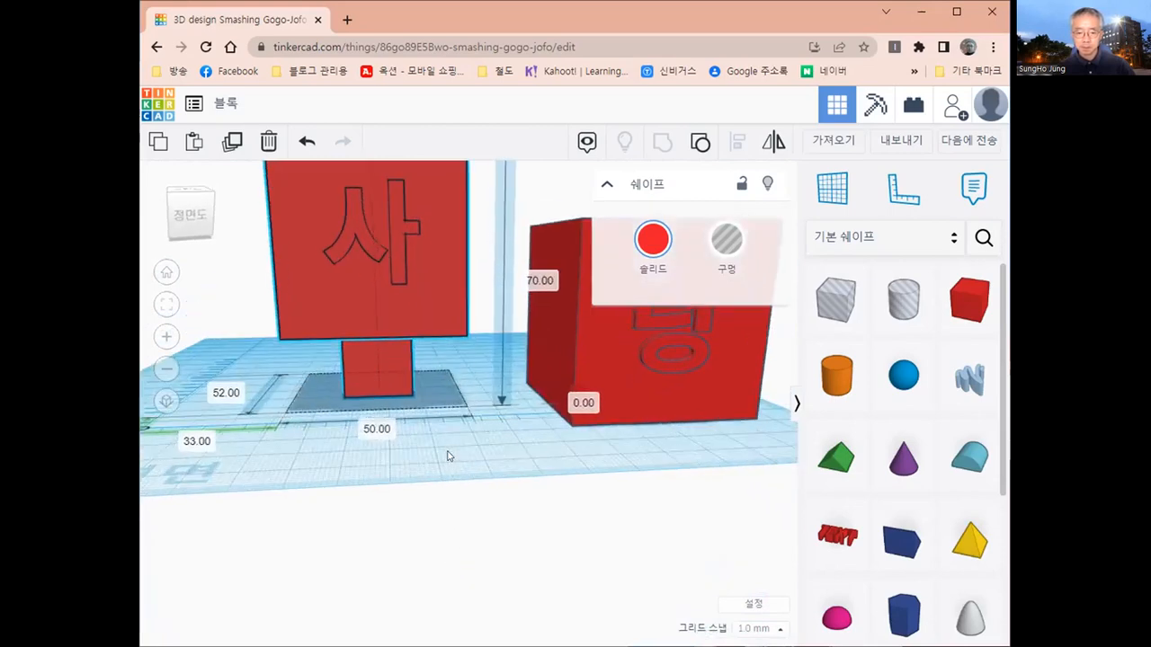
- Raise the 사 block to 46 mm above the workplane and clear the selection
scroll(448, 456, down, 2)
scroll(448, 456, down, 1)
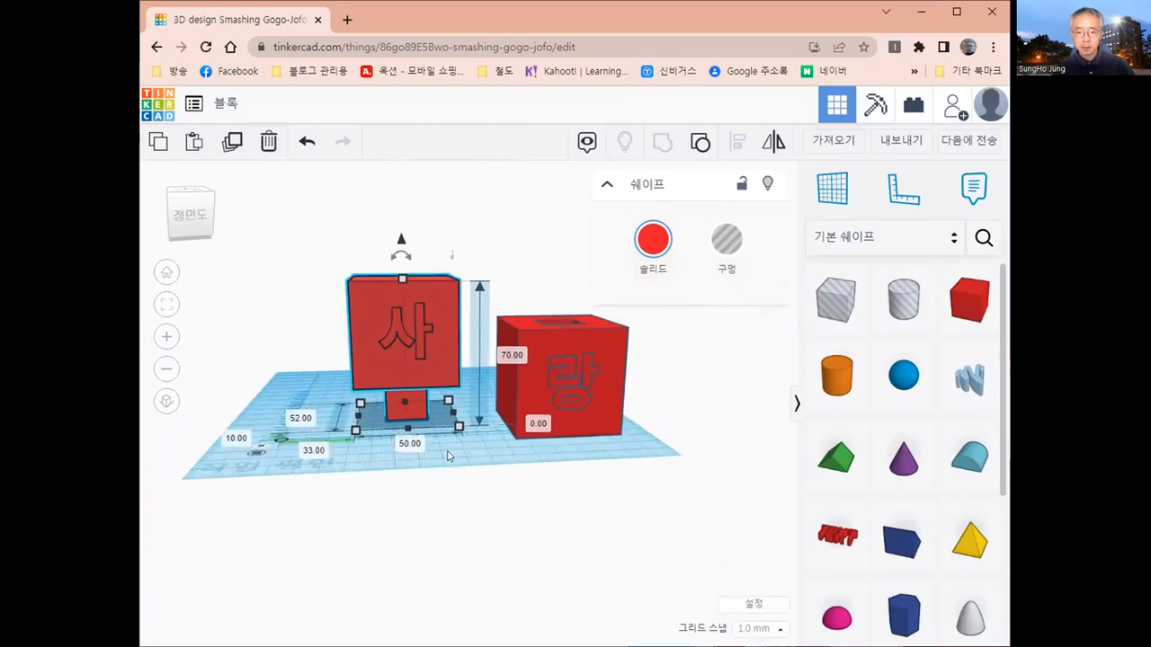
scroll(407, 257, down, 1)
drag(405, 256, 429, 170)
drag(569, 401, 559, 376)
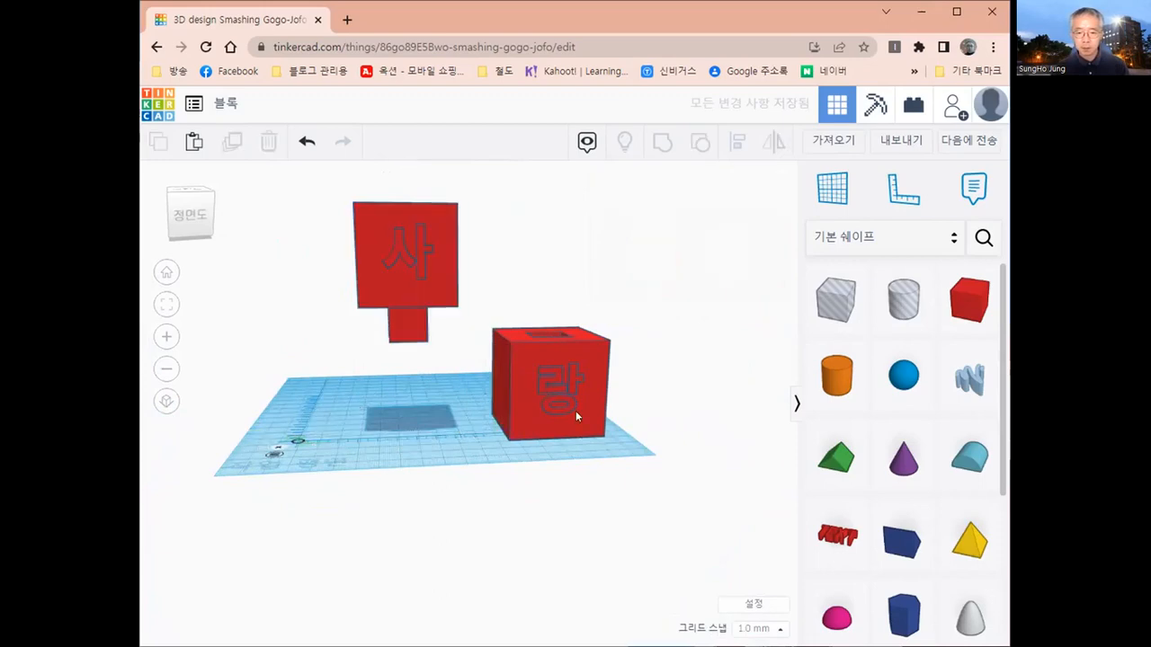
- Select both letter blocks and align them front to back on their common centre
click(575, 410)
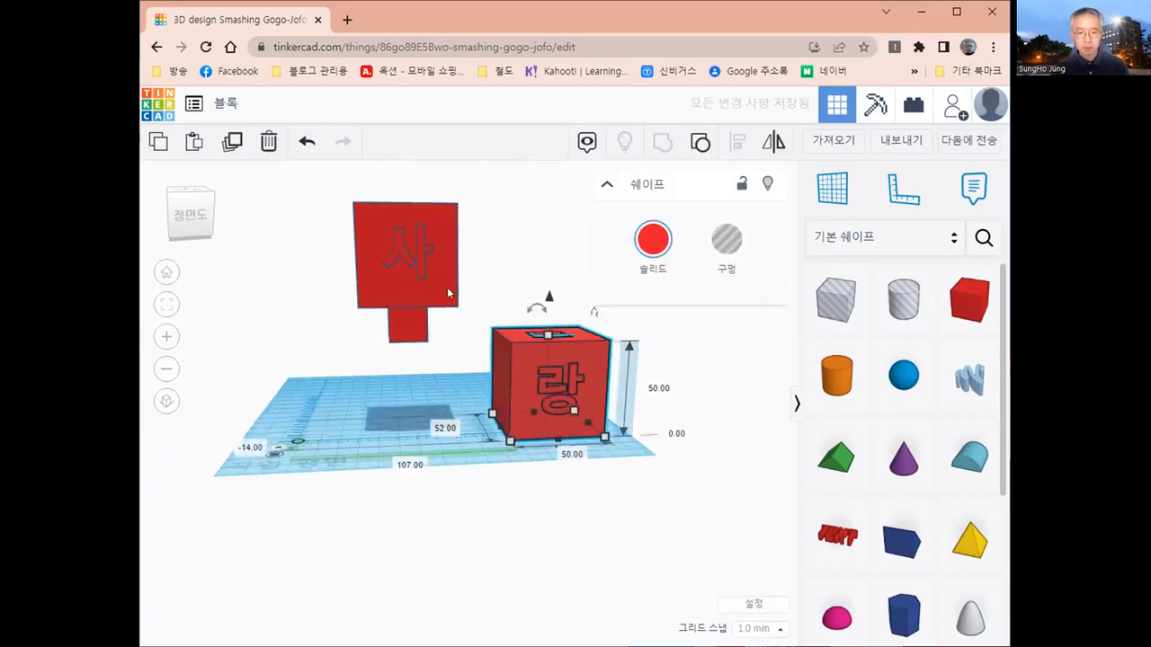
key(ctrl+a)
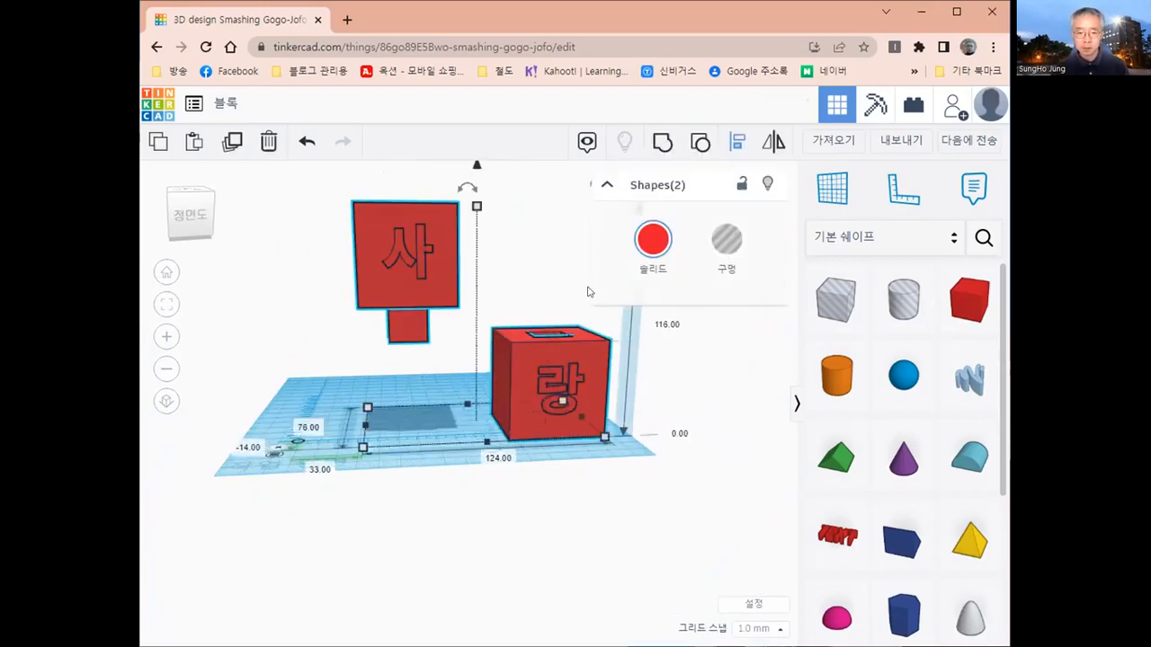
drag(337, 428, 488, 450)
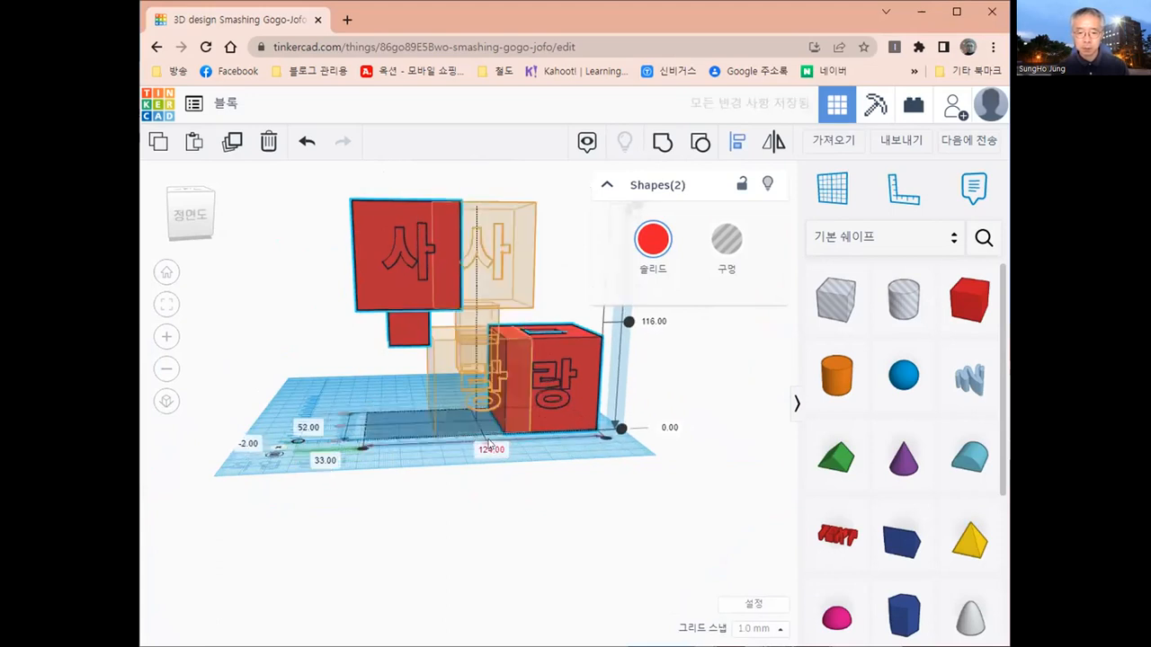
click(490, 448)
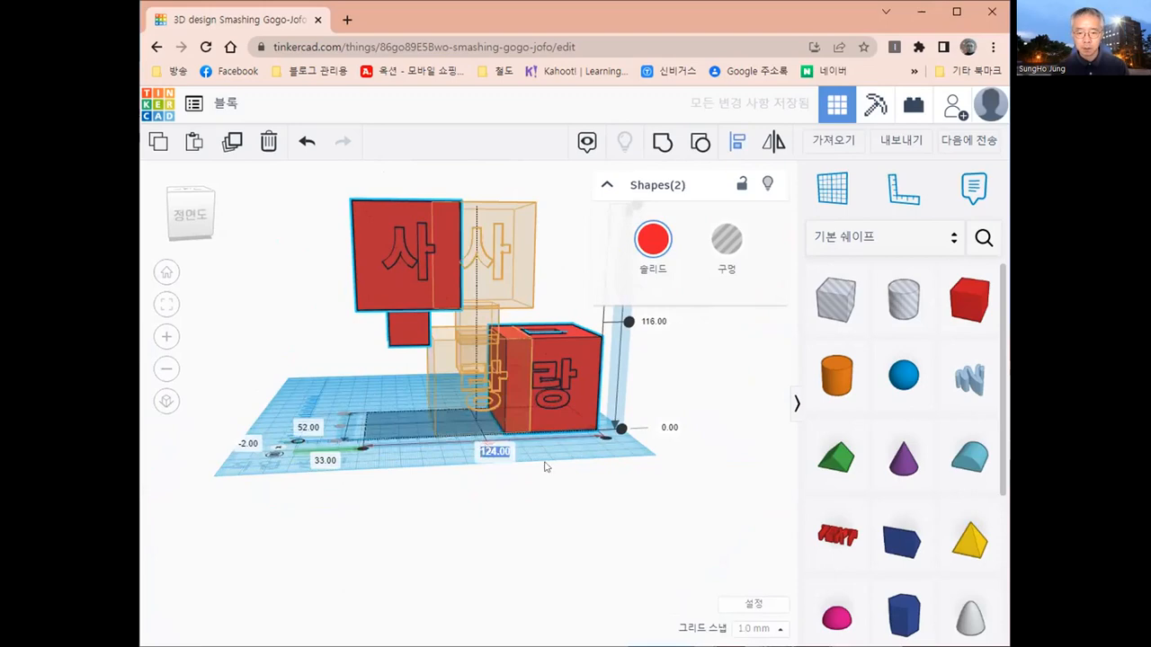
- Align both blocks on their shared centre along the width, stacking 사 above 랑
right_drag(541, 478, 501, 520)
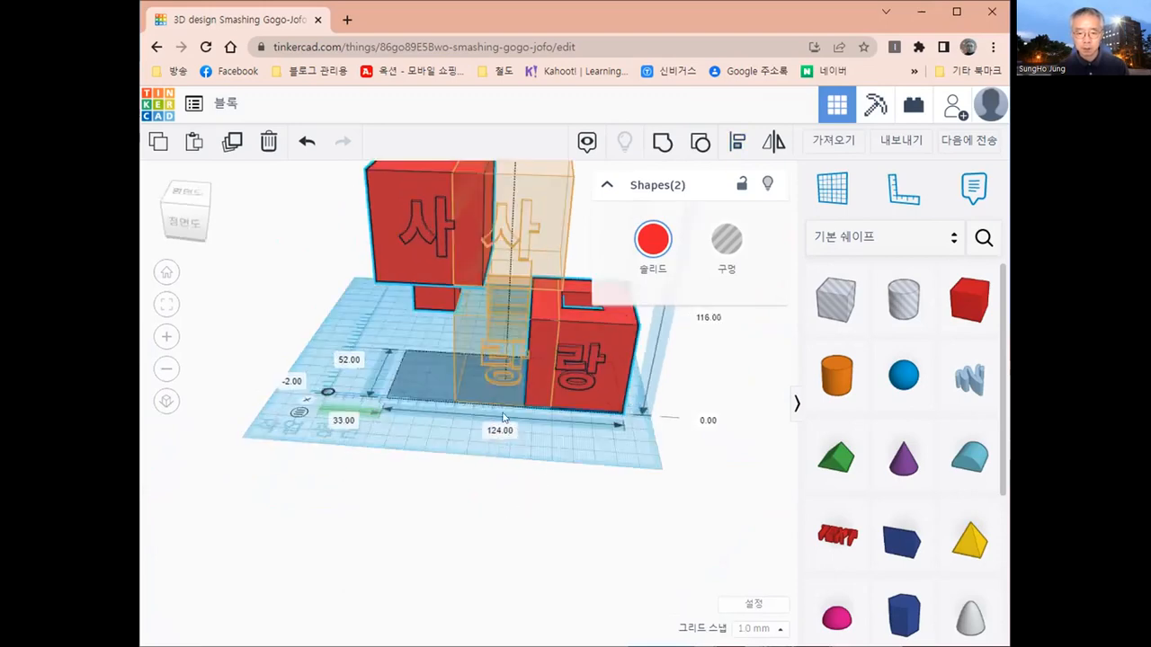
click(505, 412)
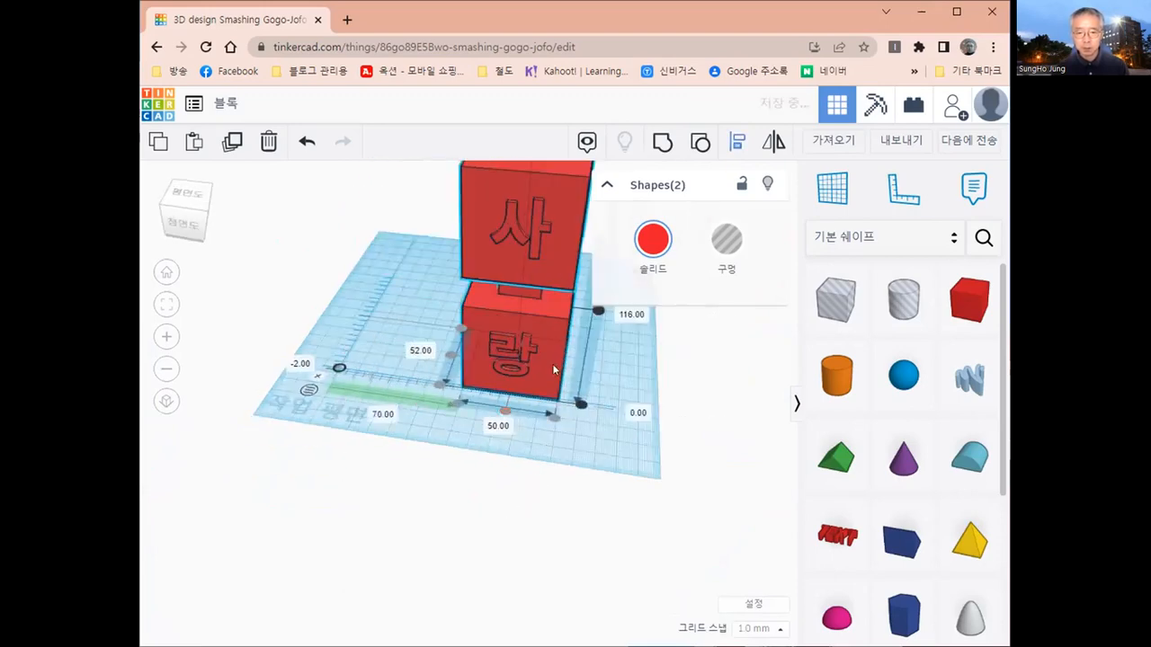
right_drag(555, 347, 526, 318)
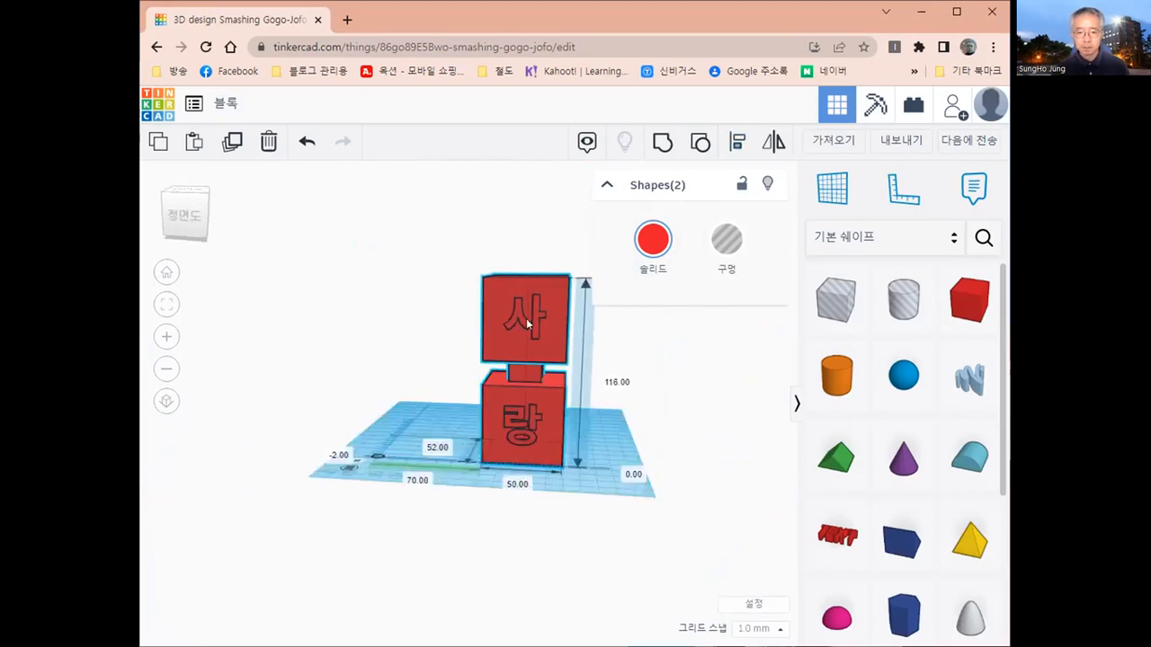
key(l)
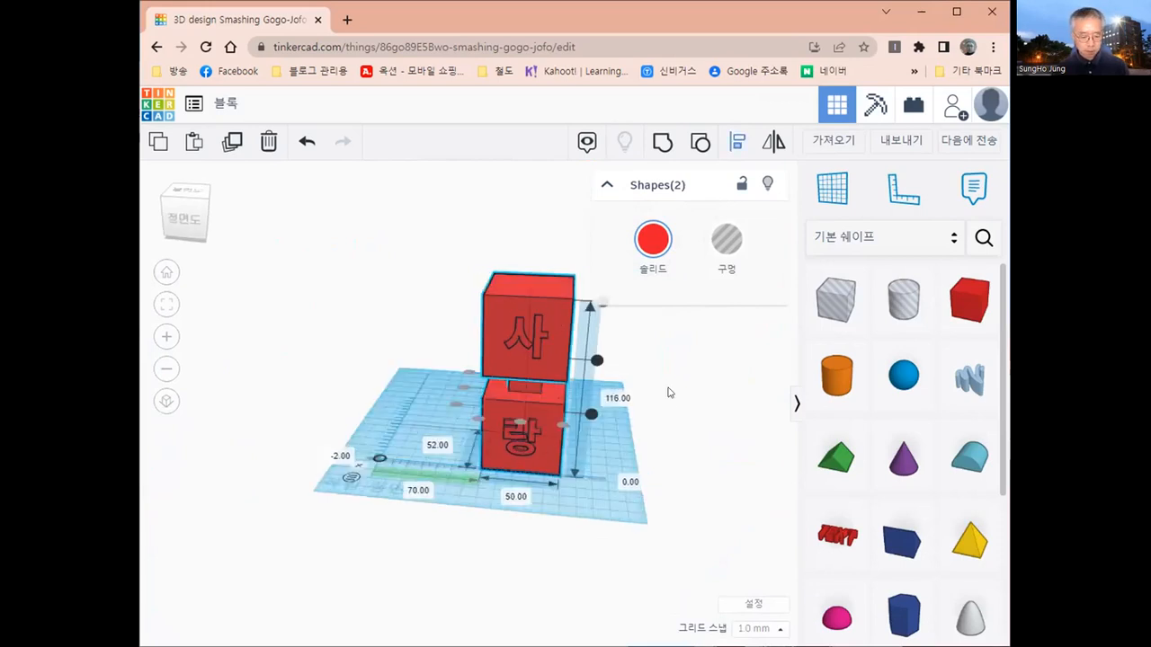
key(Escape)
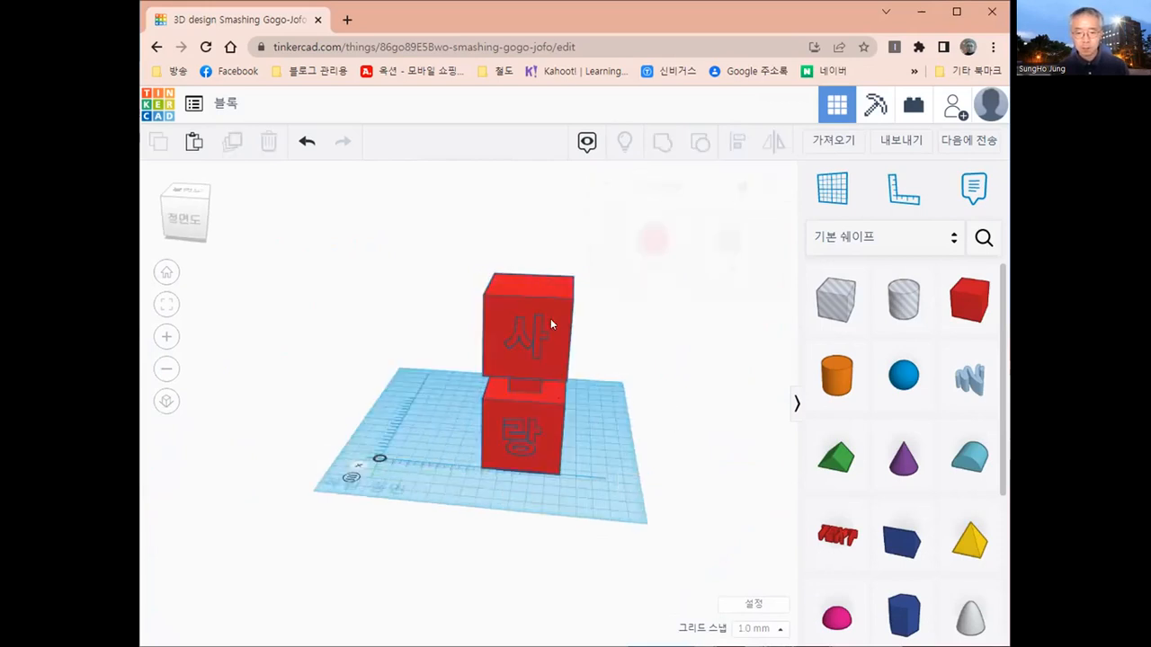
- Lower the 사 block until its connecting box sits inside the socket of the 랑 block
click(550, 319)
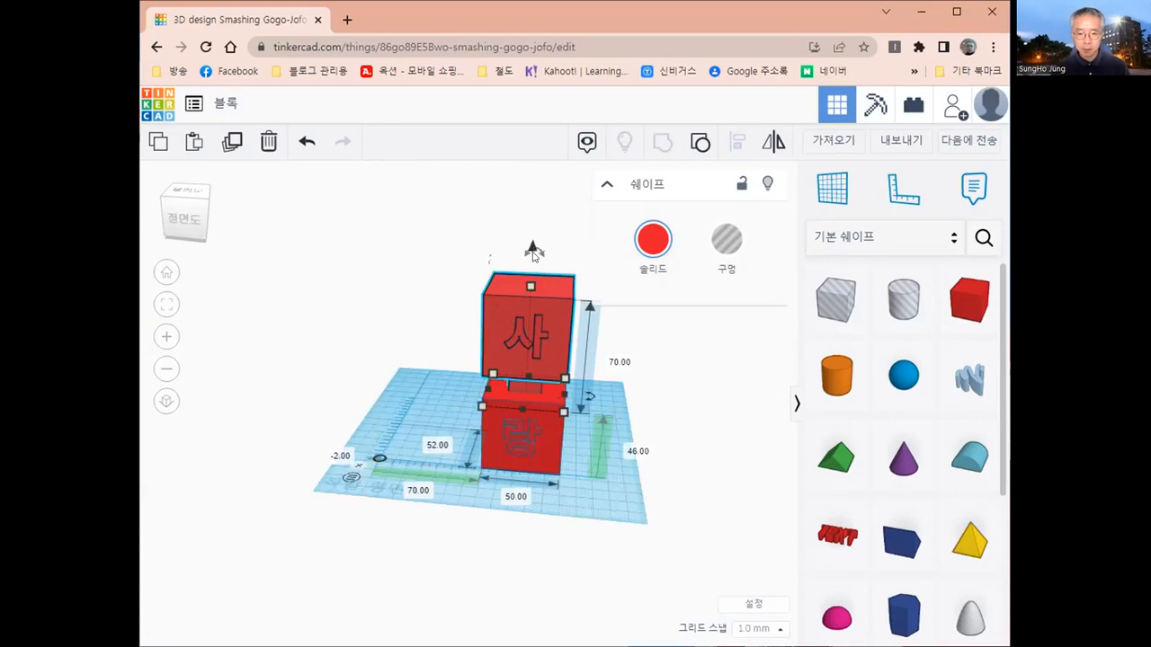
drag(534, 250, 532, 269)
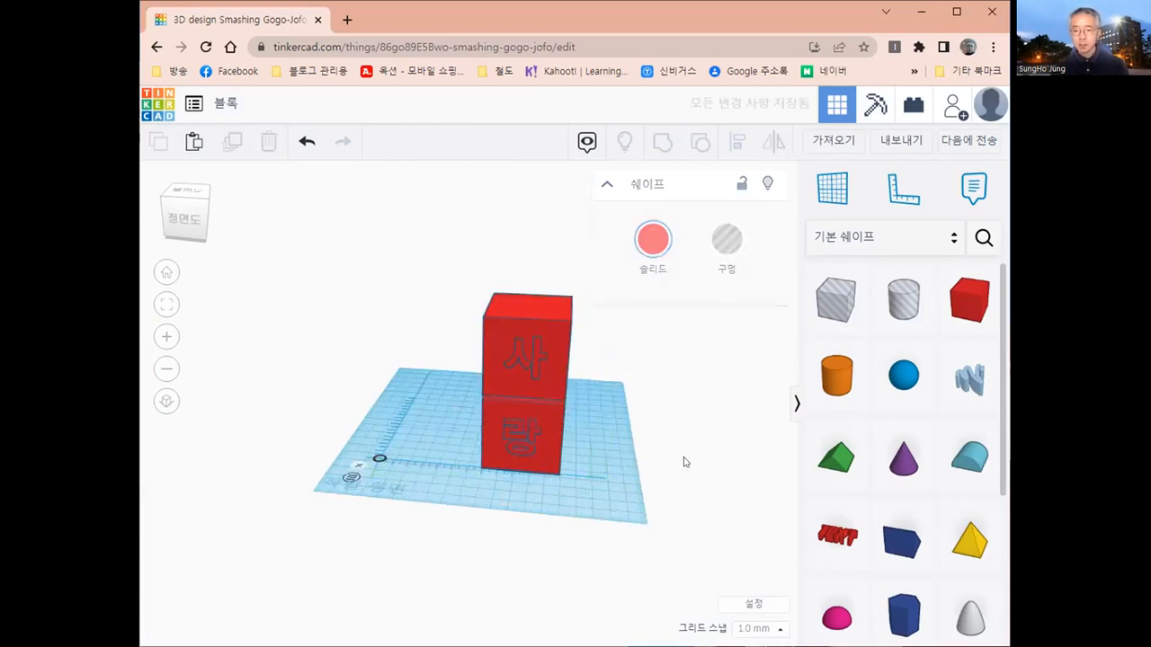
click(683, 462)
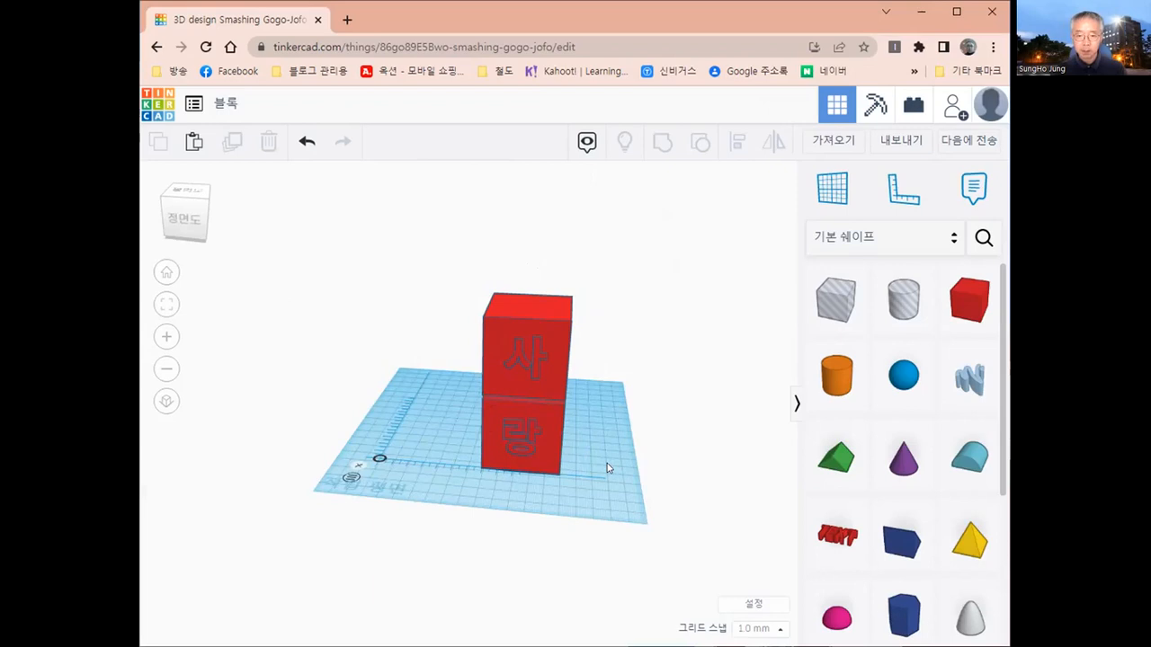
- Undo the lowering of the 사 block and the widthwise centring of both blocks
key(ctrl+z)
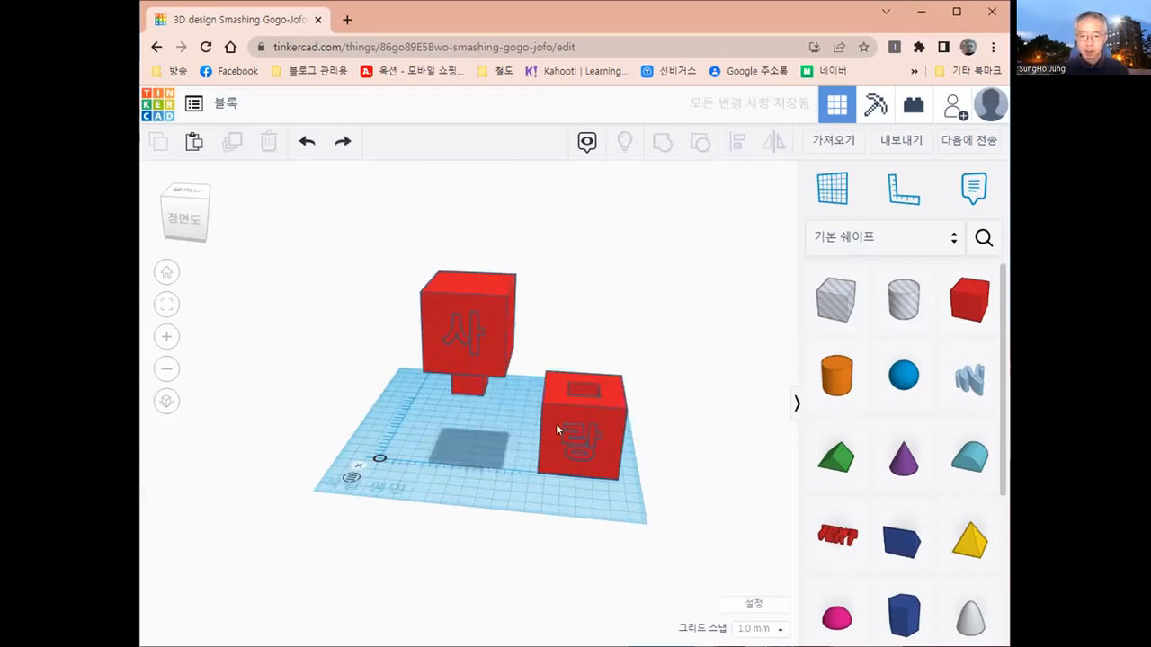
- Lower the 사 block slightly and rotate it 180° so its connecting box points upward
right_drag(555, 423, 509, 404)
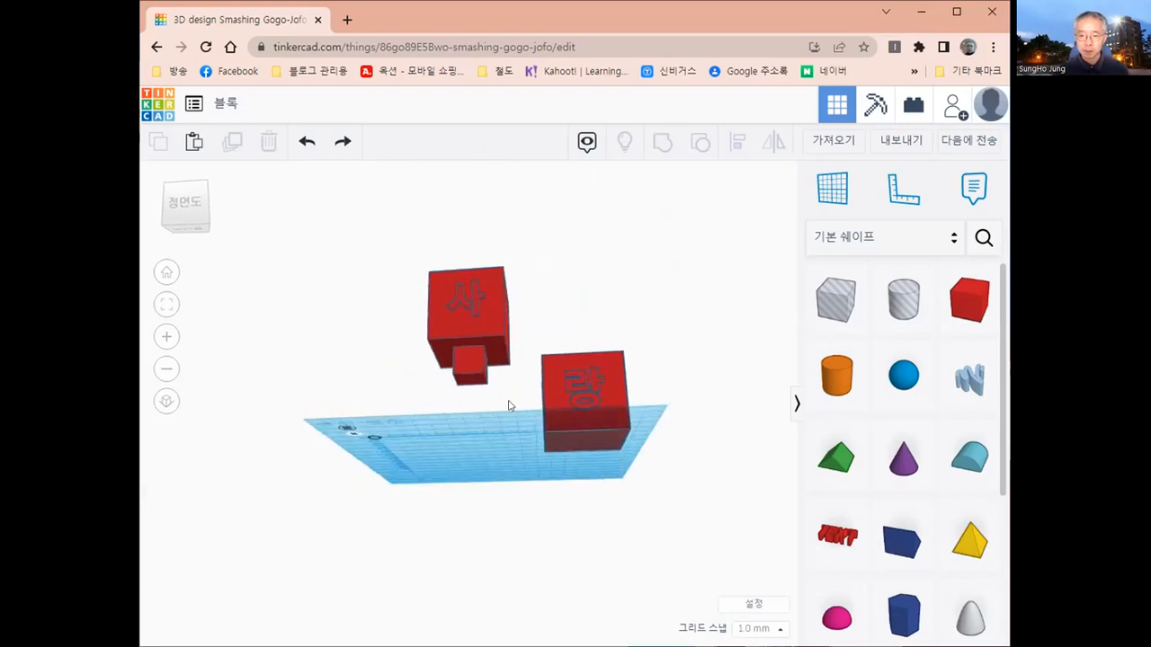
drag(450, 357, 466, 398)
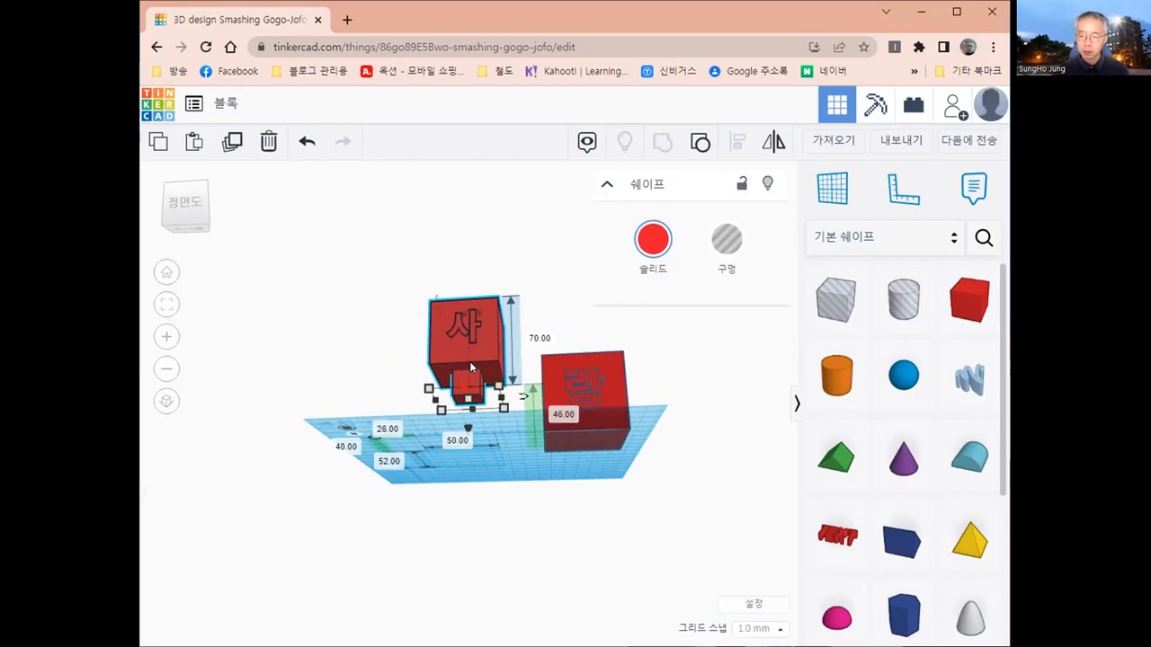
scroll(474, 374, up, 1)
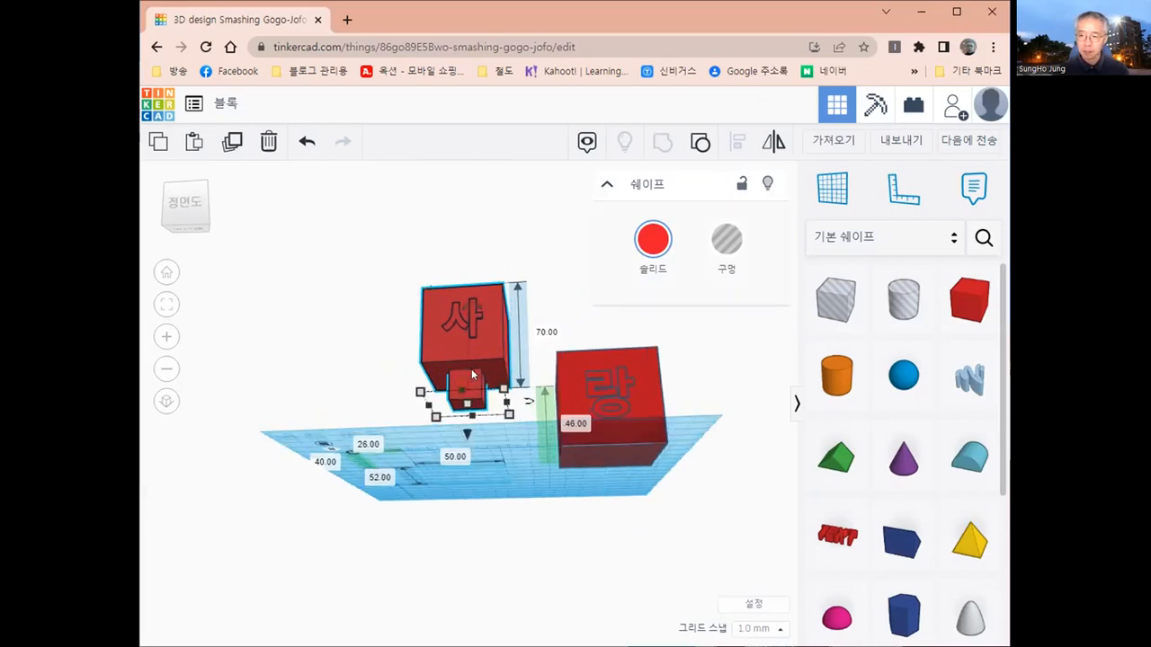
scroll(475, 375, up, 1)
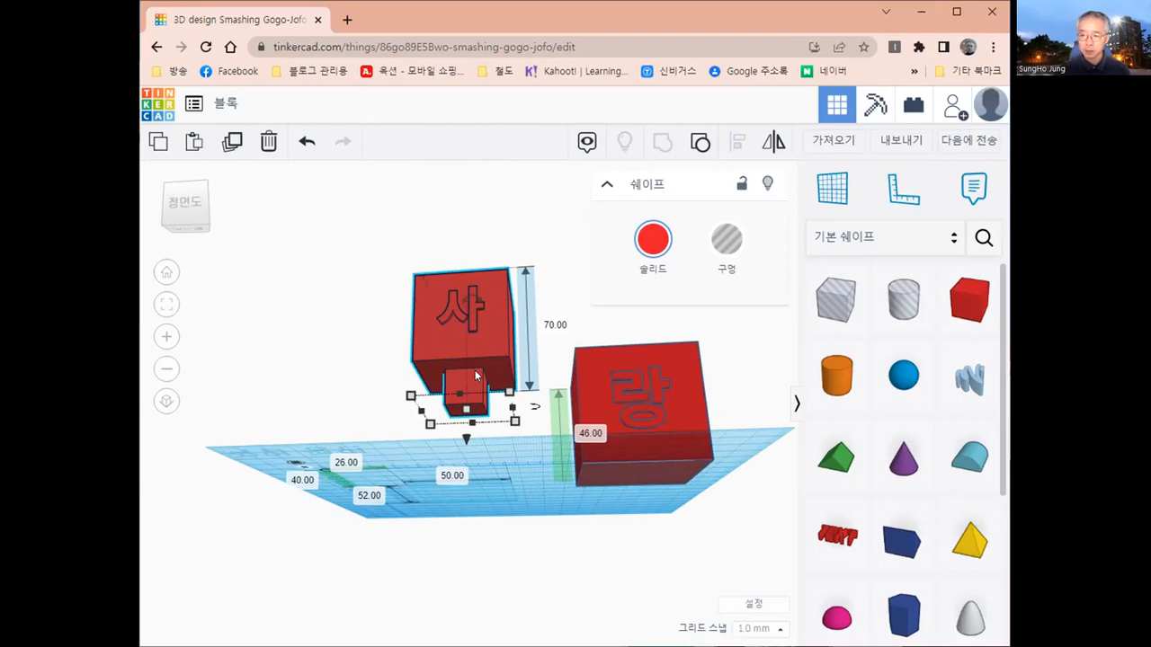
right_drag(495, 436, 489, 460)
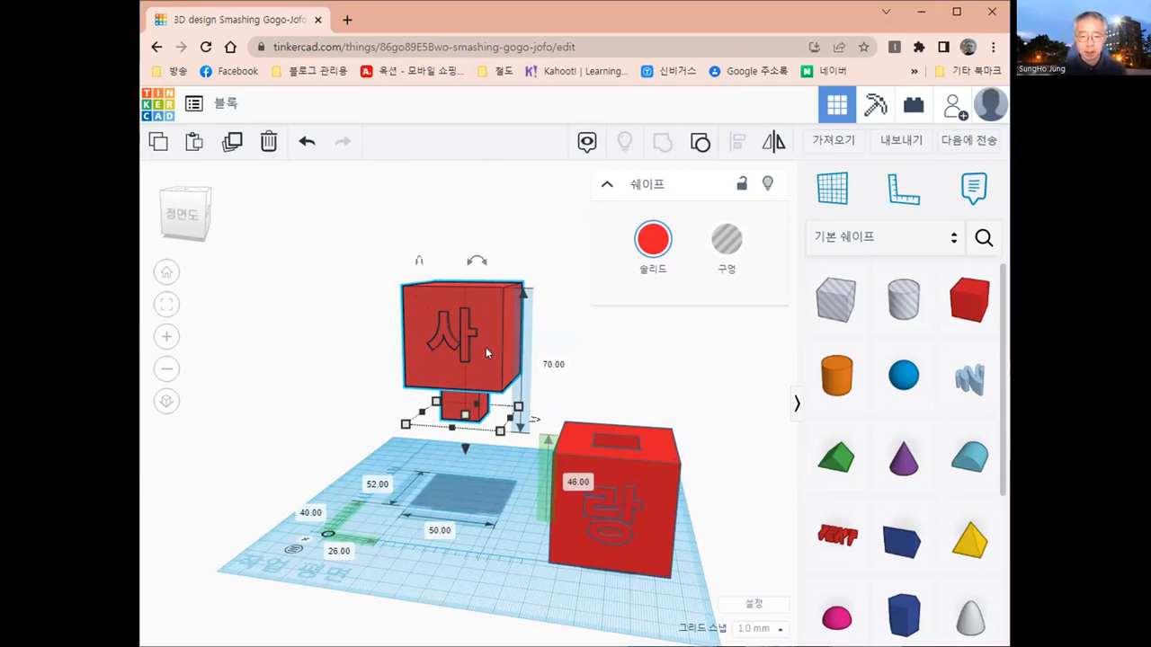
scroll(485, 347, down, 2)
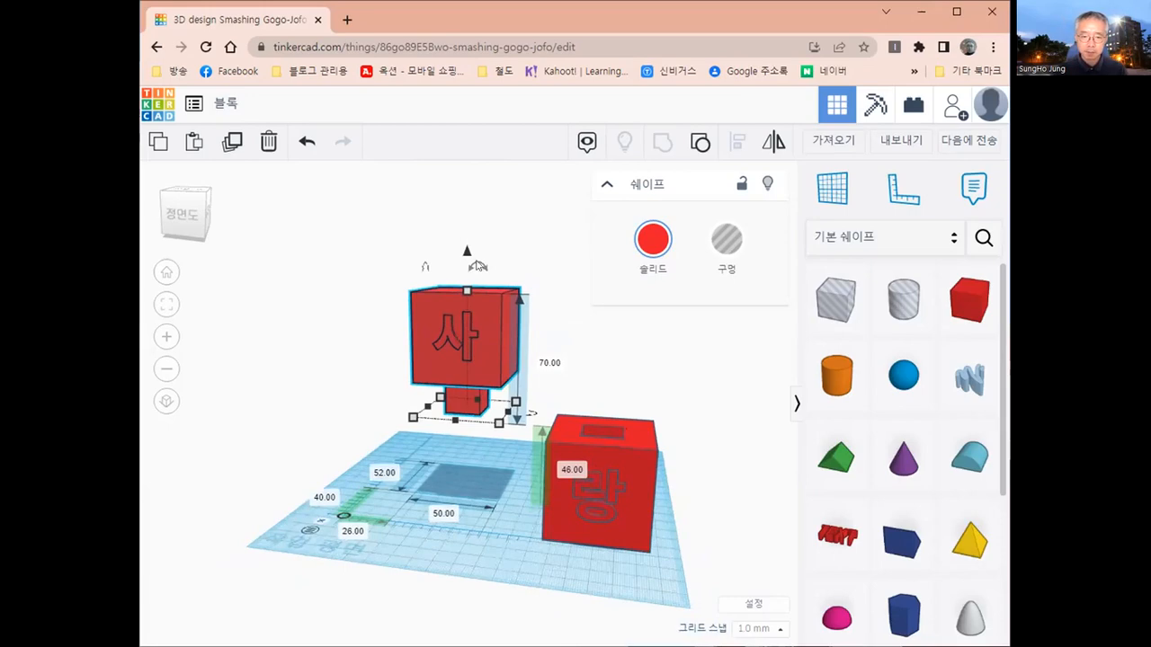
mouse_move(479, 265)
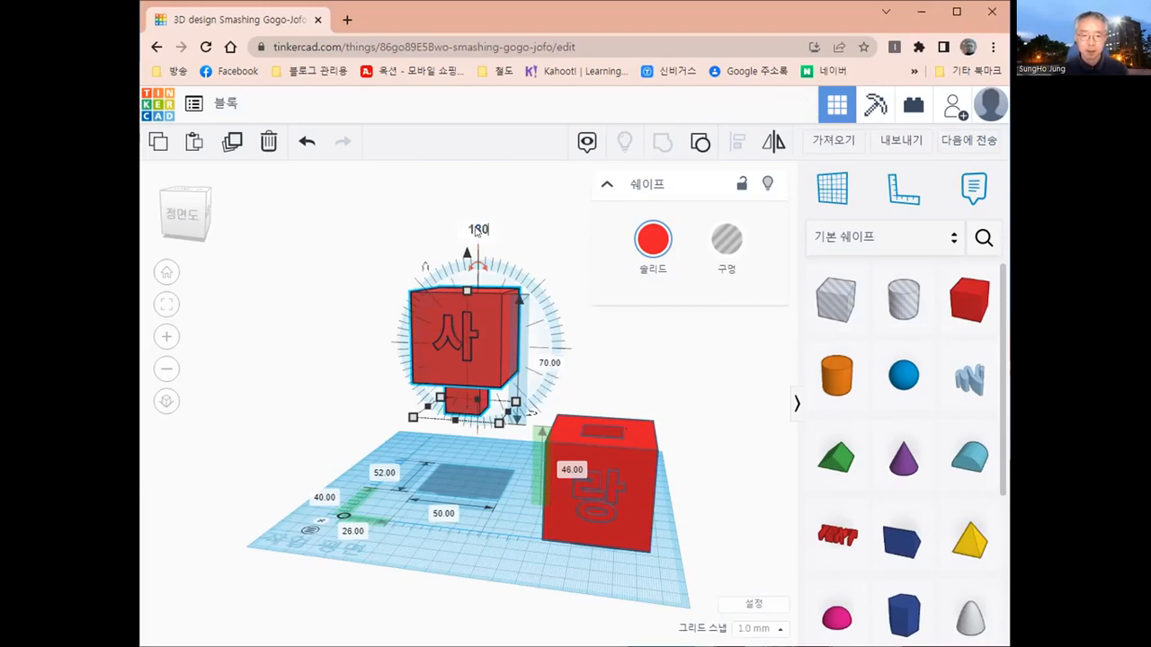
key(Return)
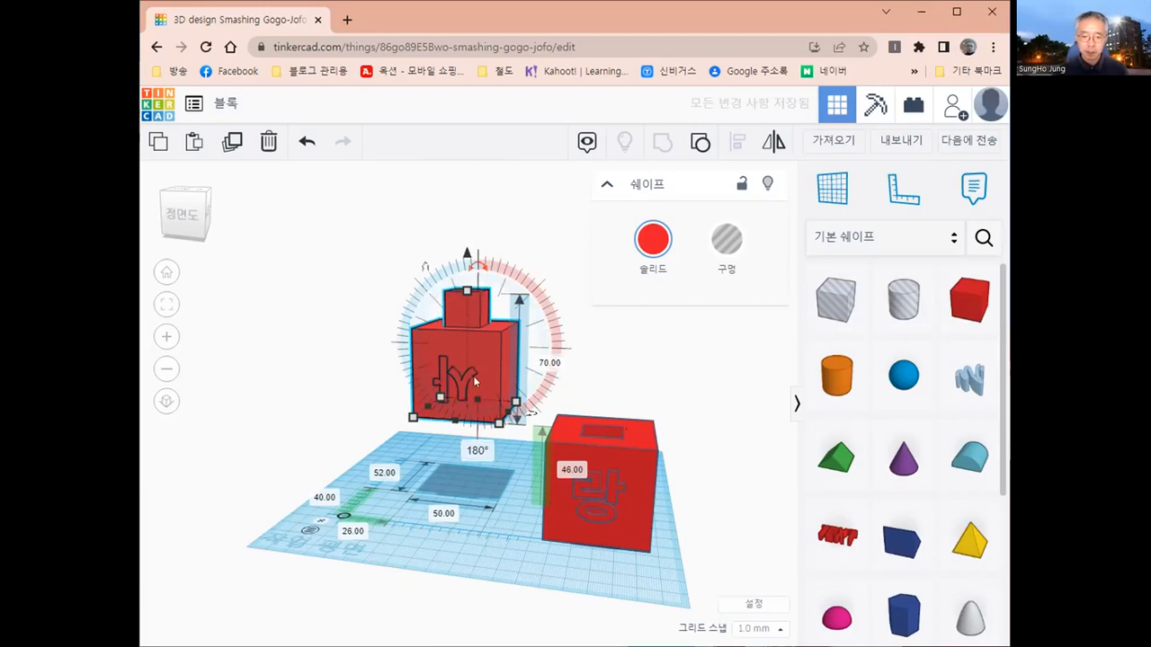
- Move the flipped 사 block toward the front of the workplane and set its height above the workplane to 0
drag(462, 363, 485, 387)
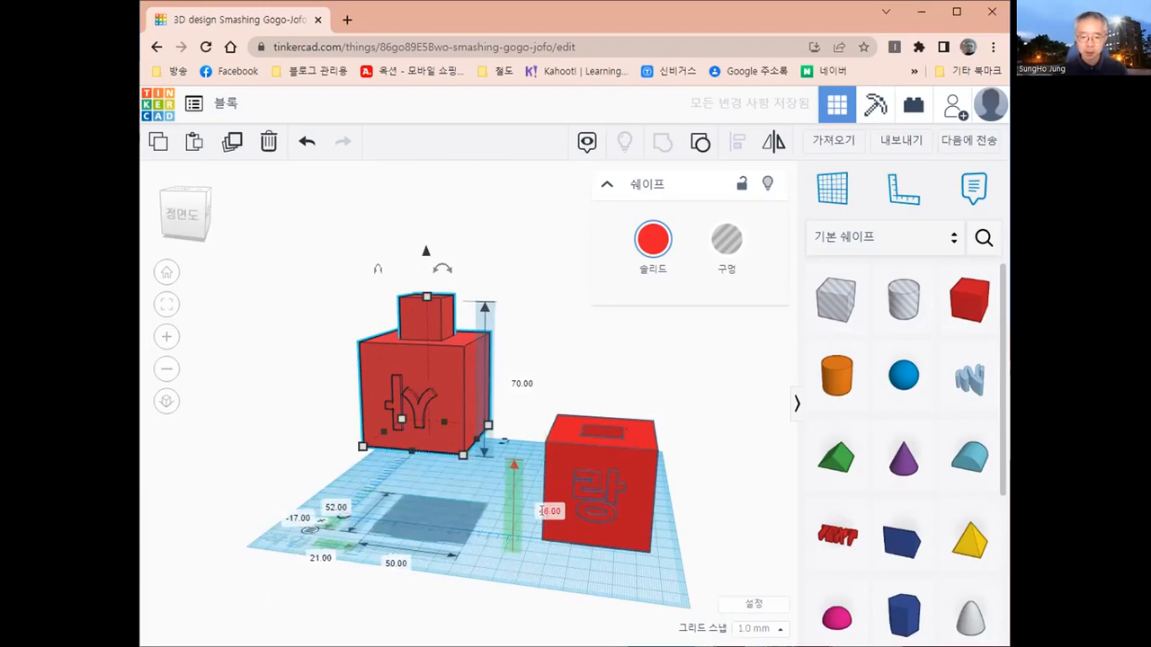
click(543, 512)
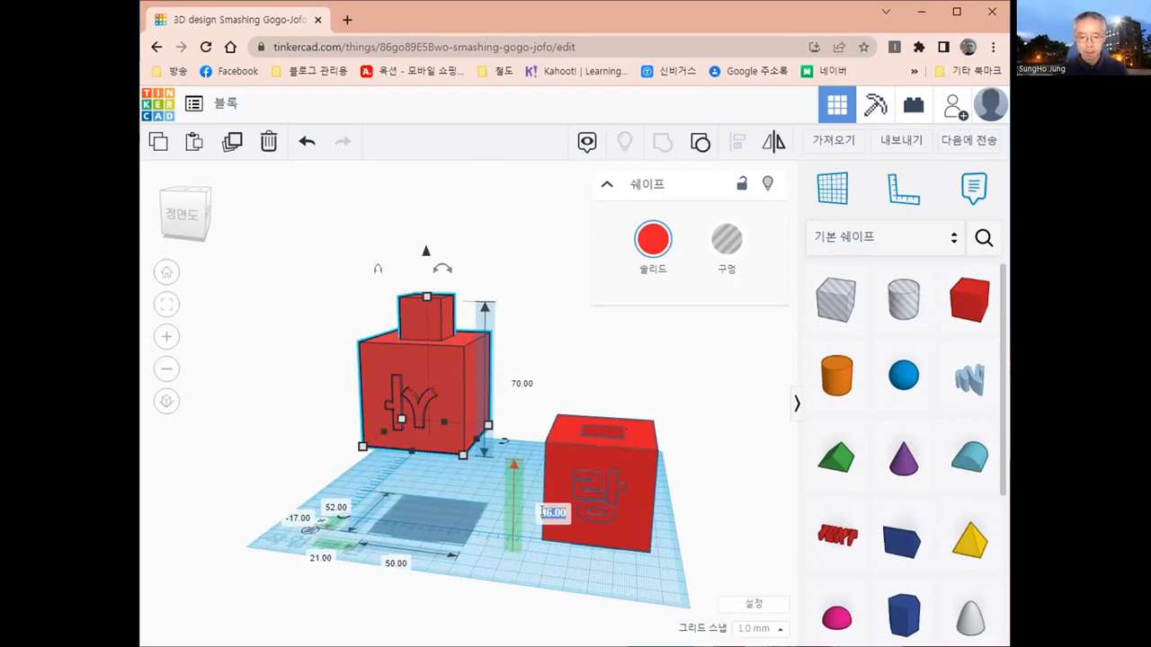
text(0)
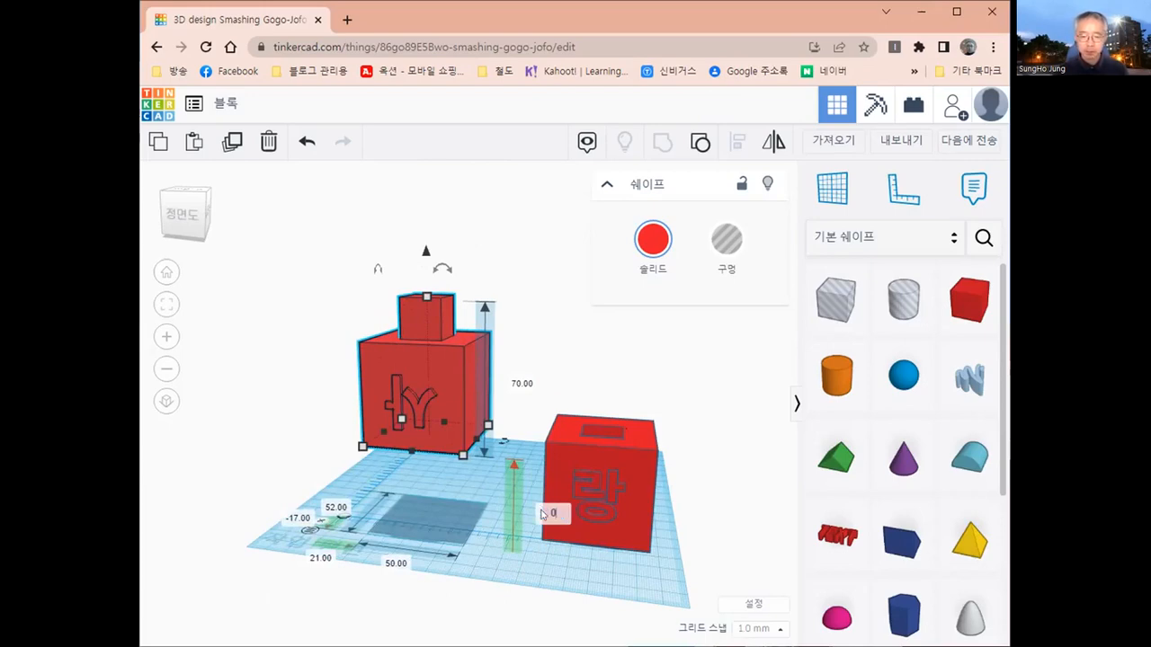
key(Return)
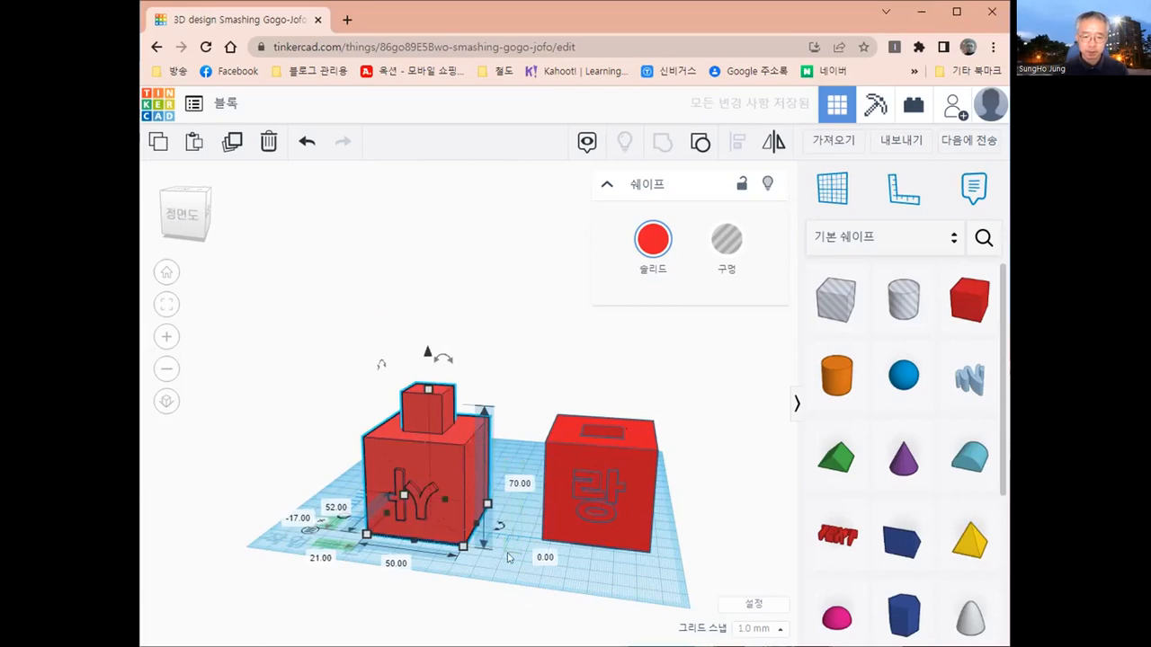
click(486, 589)
- Place the 사 and 랑 blocks side by side, about 27 mm and 86 mm from the ruler's origin along the width
right_drag(524, 628, 474, 472)
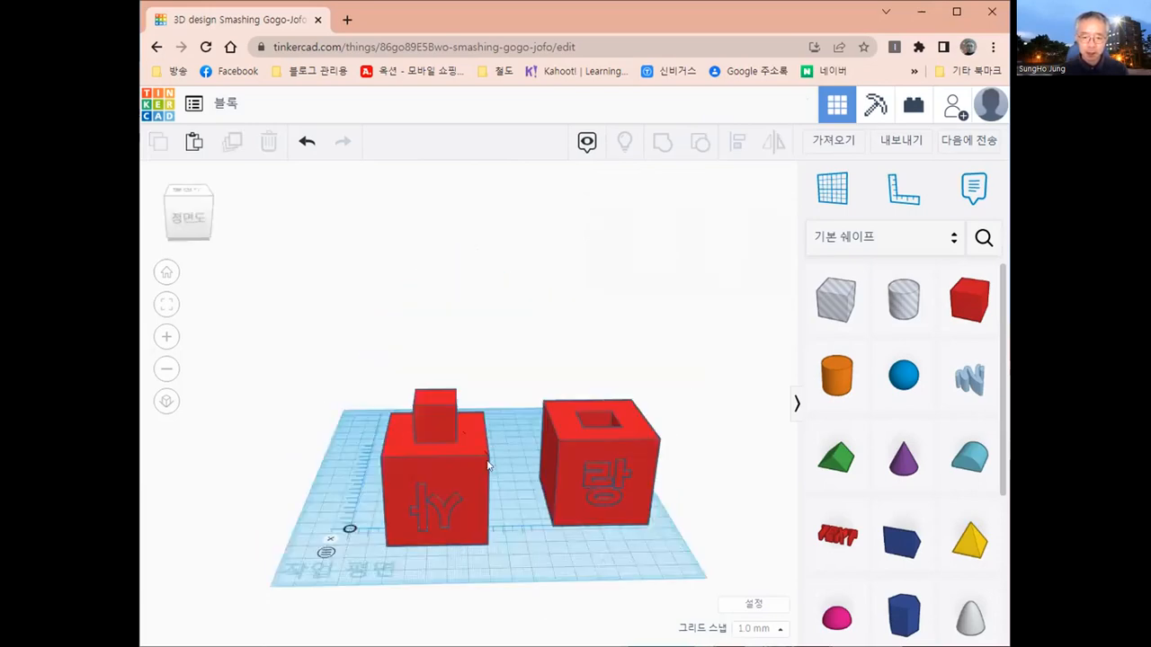
drag(488, 464, 456, 476)
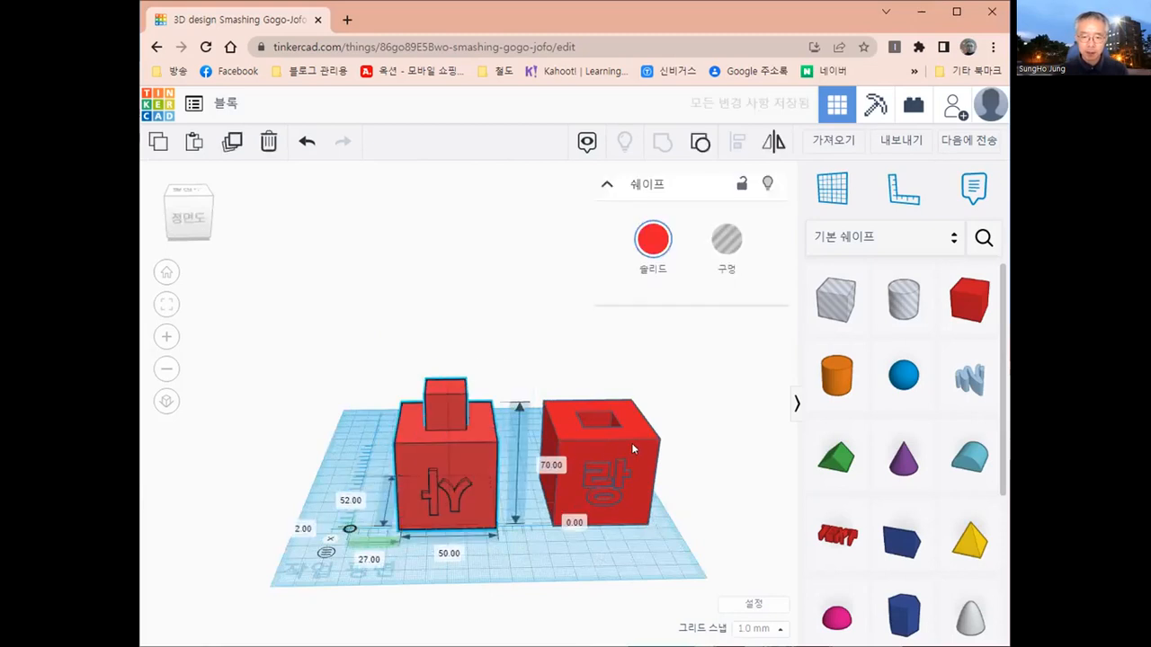
drag(631, 442, 590, 449)
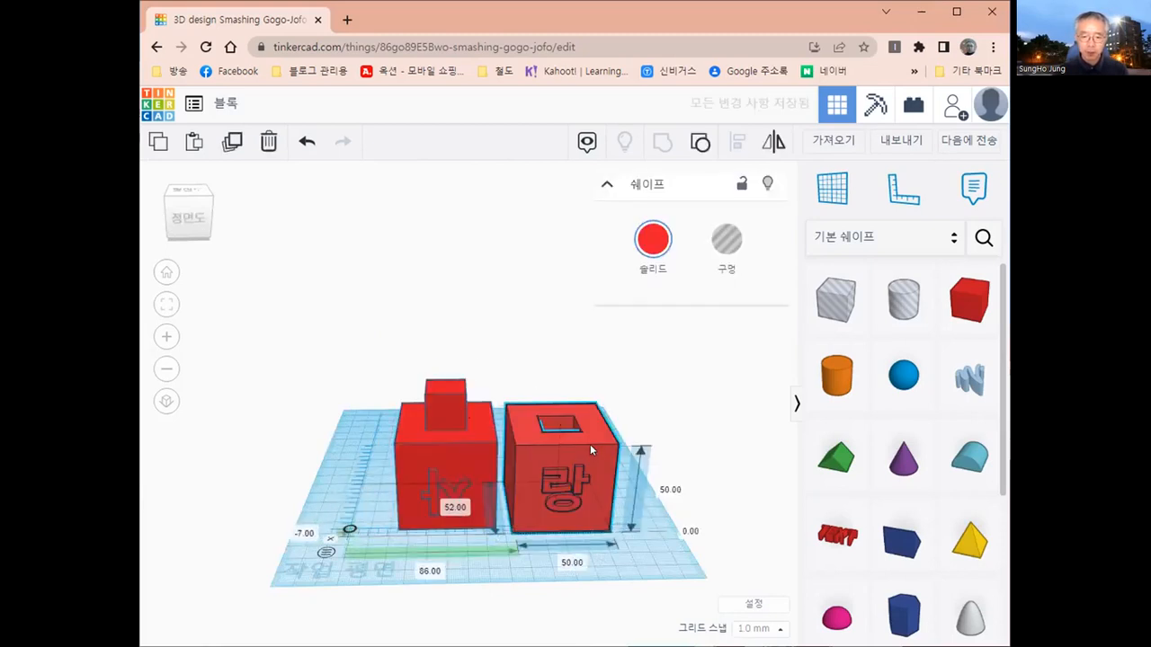
click(594, 435)
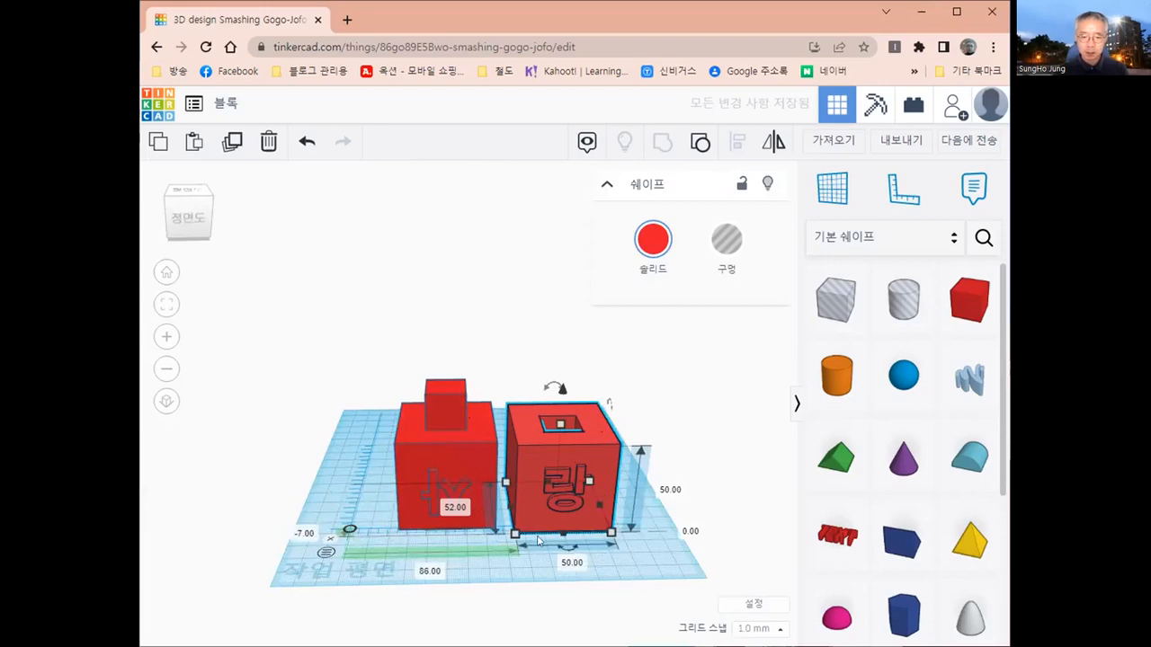
- Examine both blocks from several angles, checking their bases on the workplane, the upright connecting box and the socket
right_drag(668, 545, 638, 521)
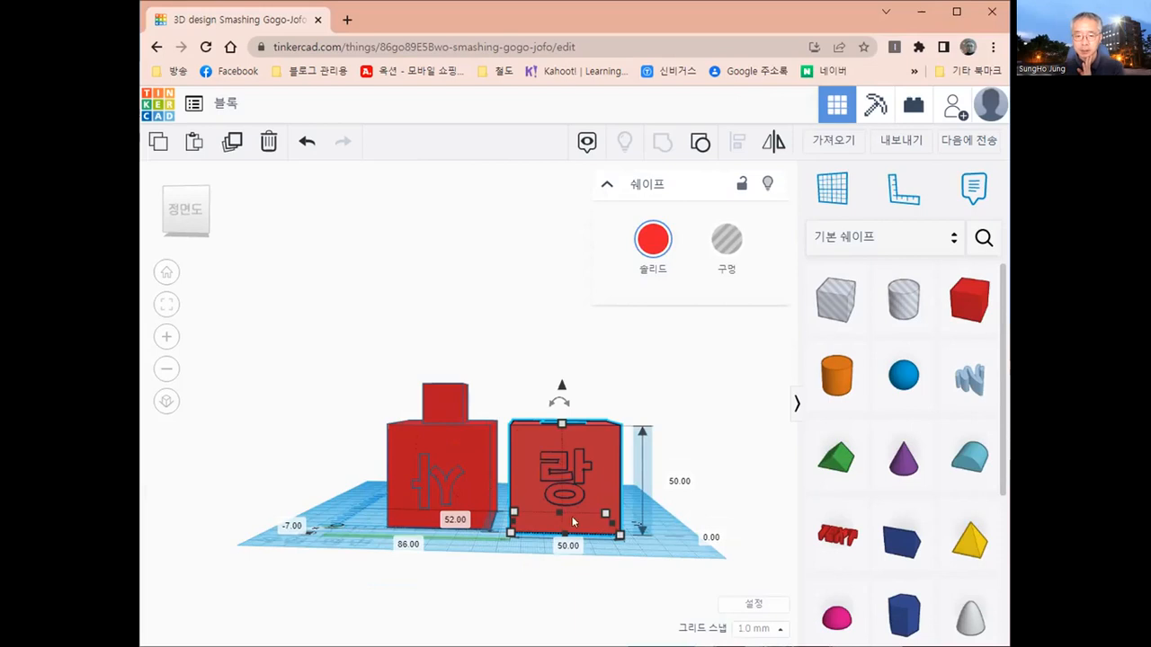
middle_drag(639, 549, 465, 550)
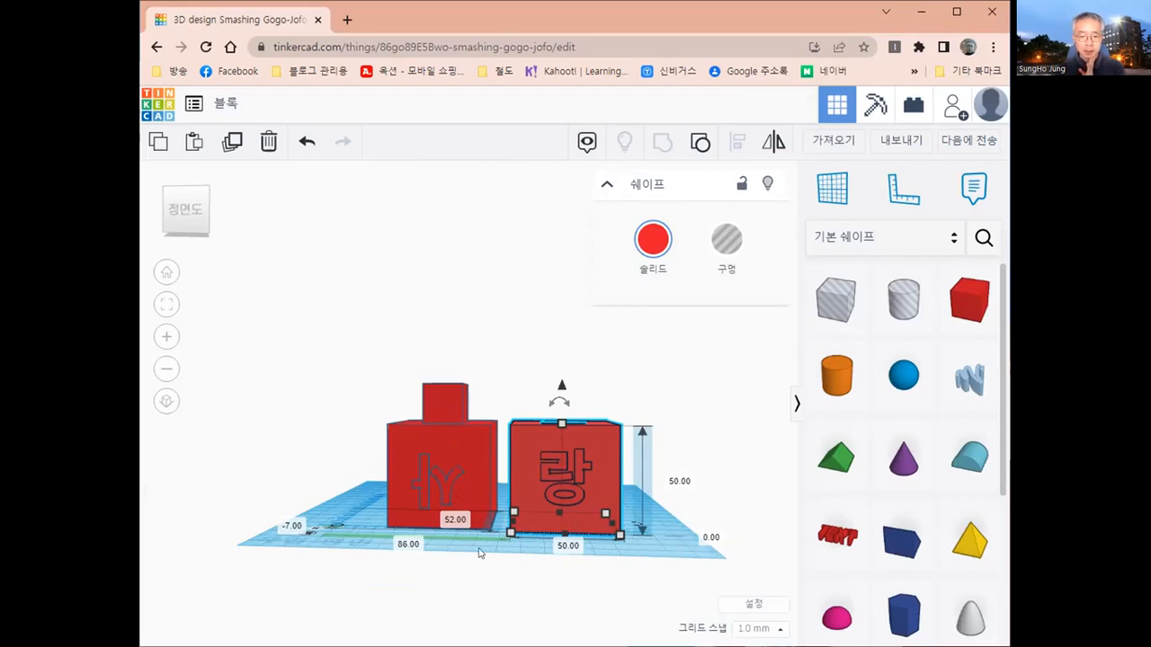
right_drag(491, 609, 585, 566)
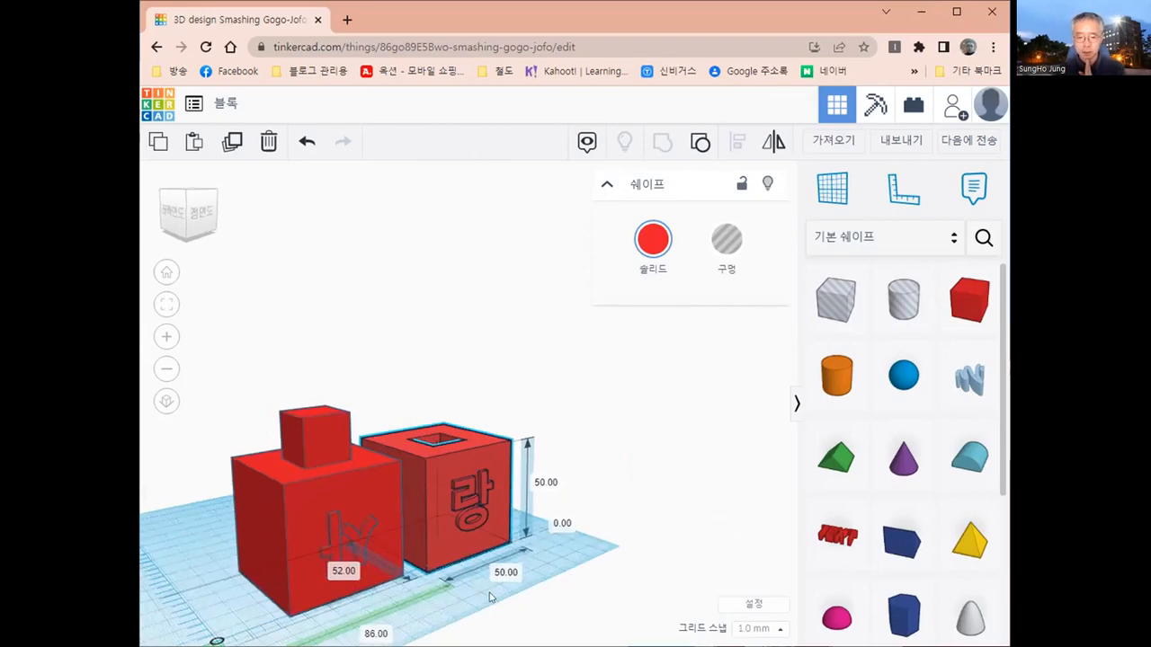
middle_drag(491, 598, 537, 541)
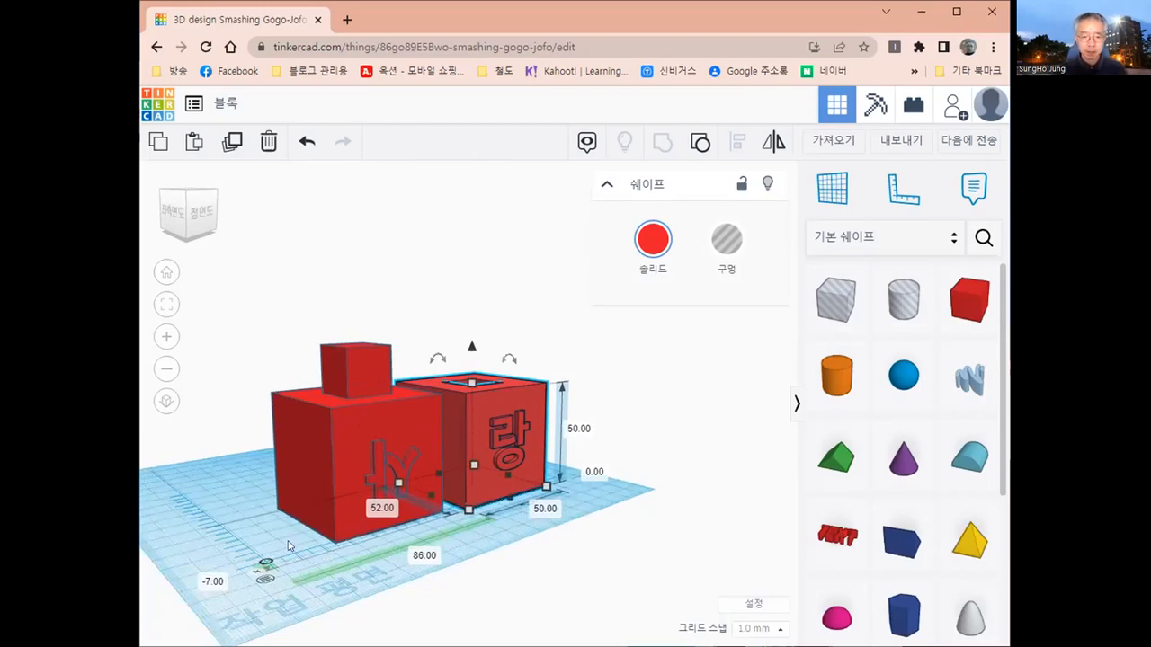
click(288, 546)
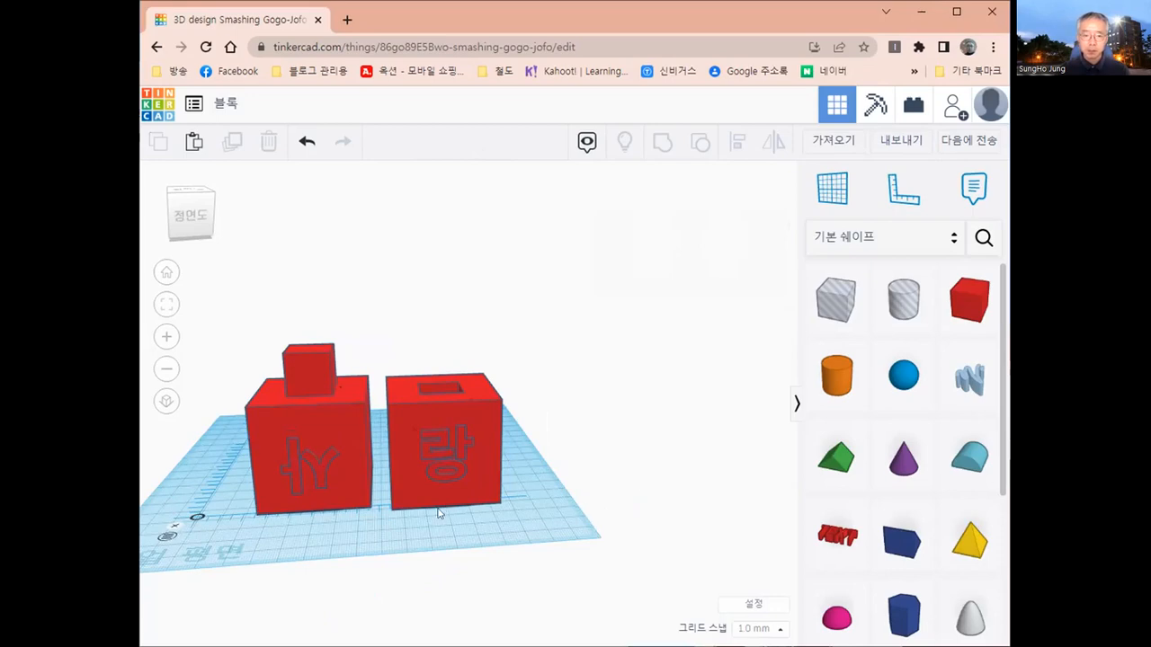
middle_drag(439, 512, 578, 500)
scroll(543, 505, up, 2)
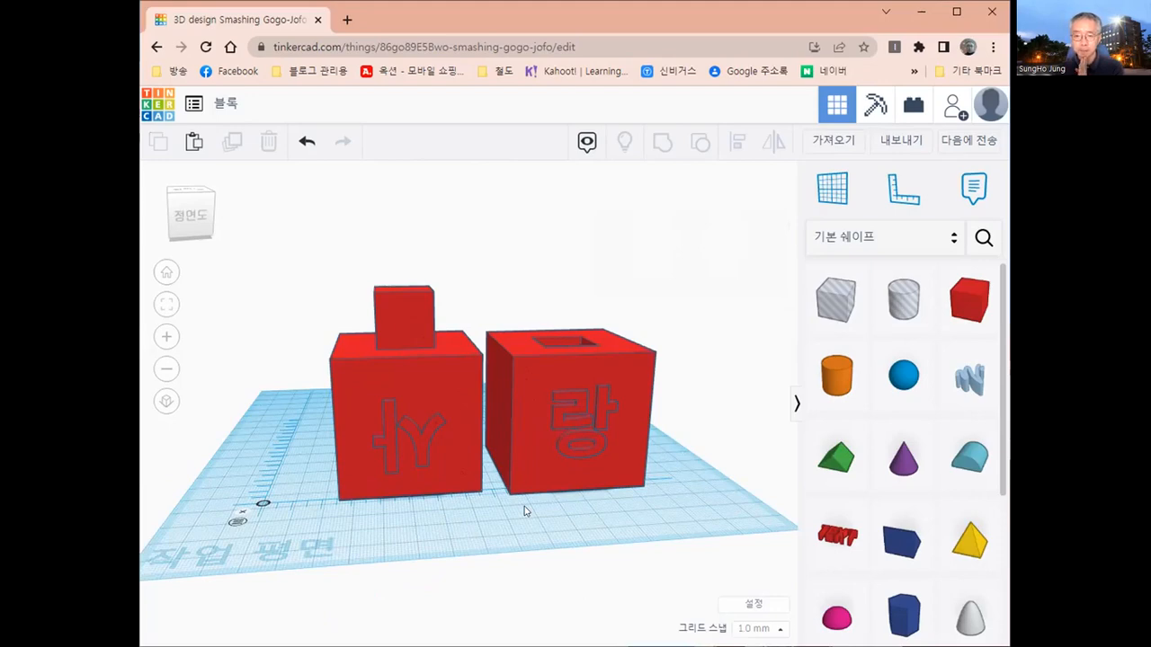
right_drag(567, 521, 426, 498)
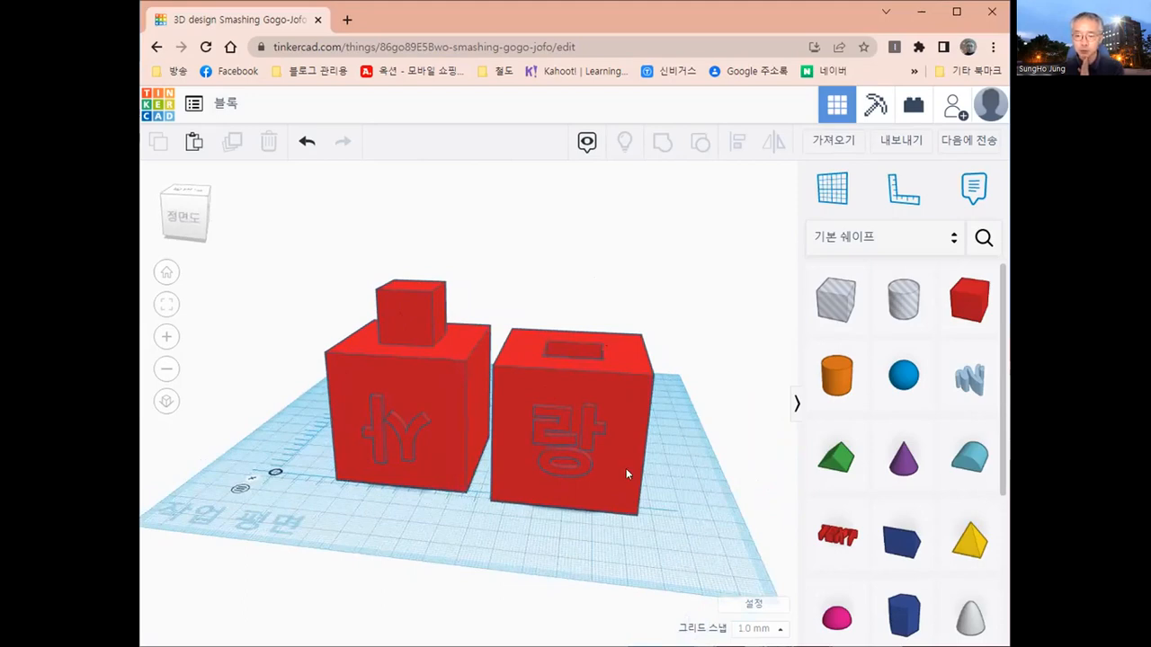
- Export everything in the design as an STL file for 3D printing
click(907, 142)
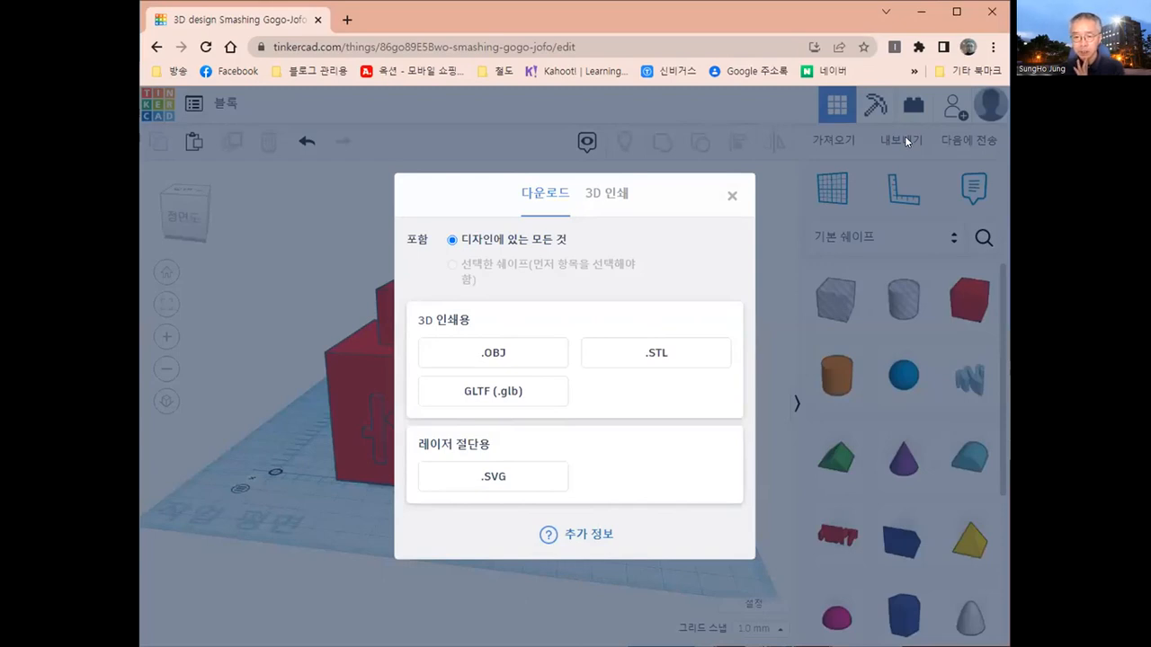
click(641, 356)
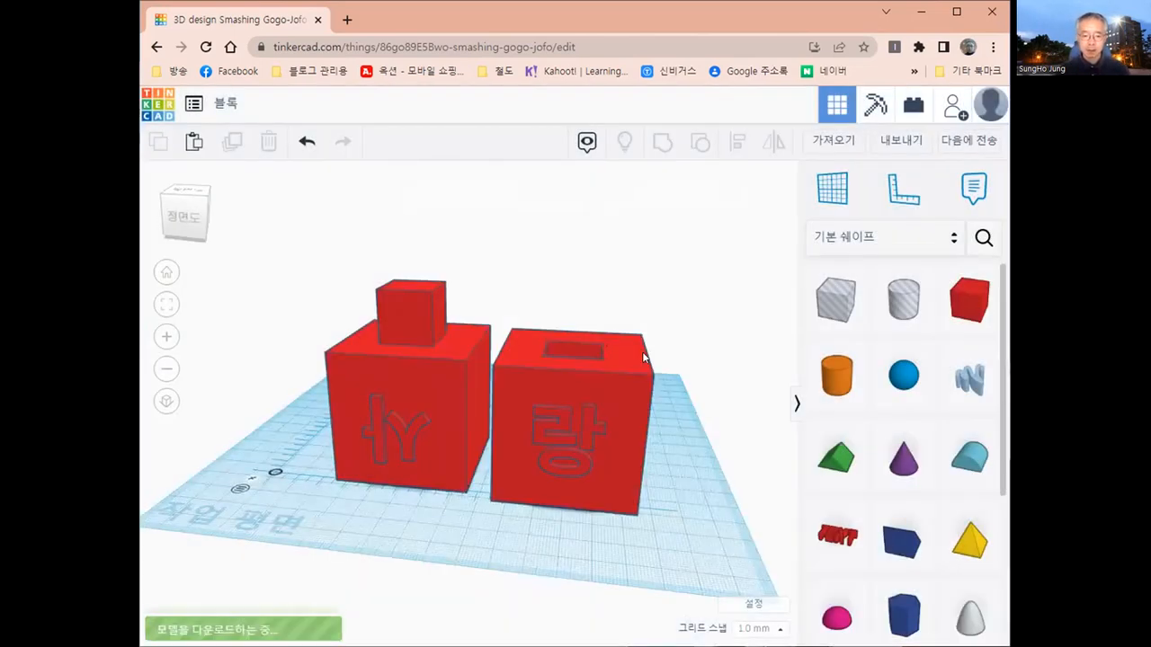
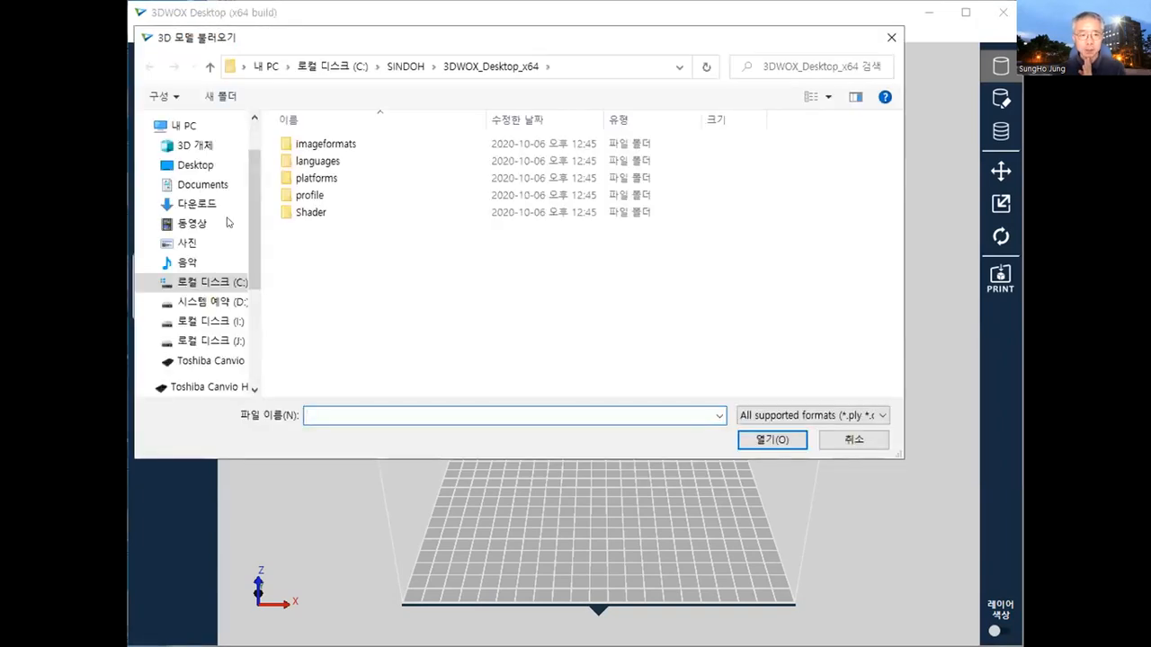
- In 3DWOX Desktop, load the 블록 STL model from the 다운로드 (Downloads) folder
click(198, 205)
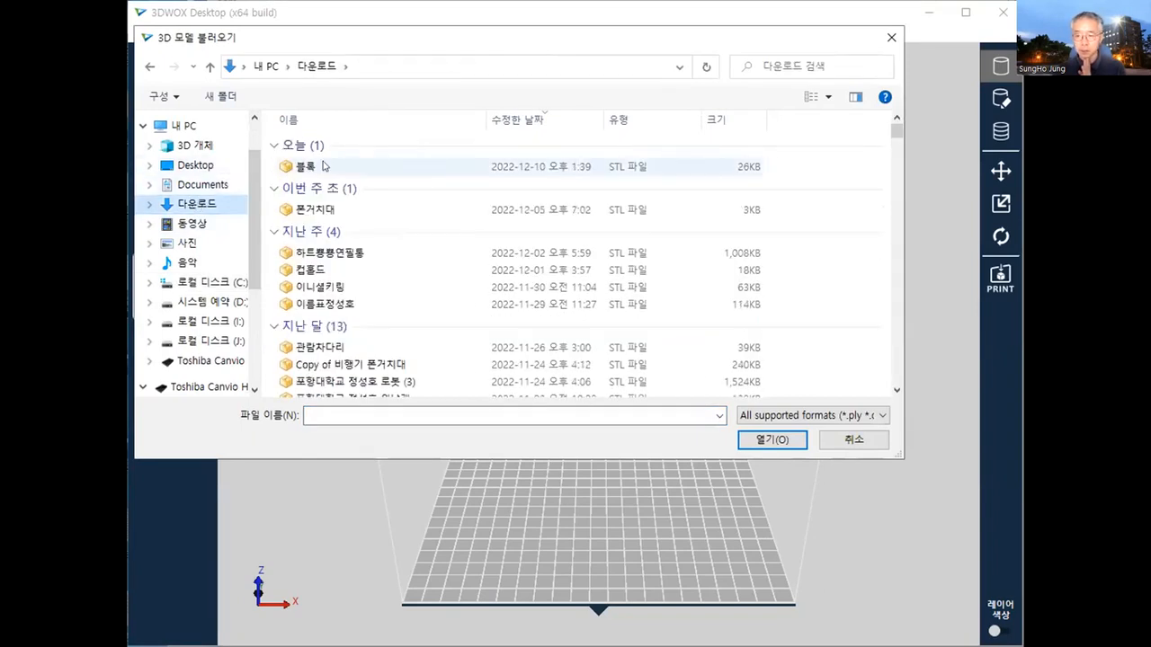
click(325, 167)
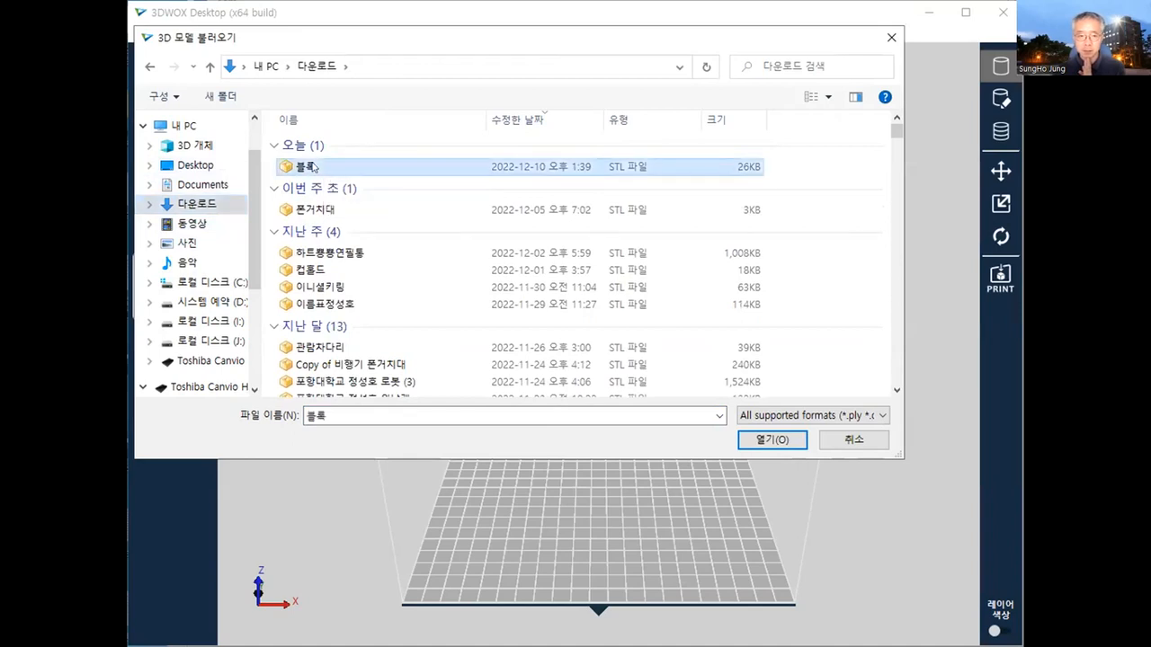
click(770, 439)
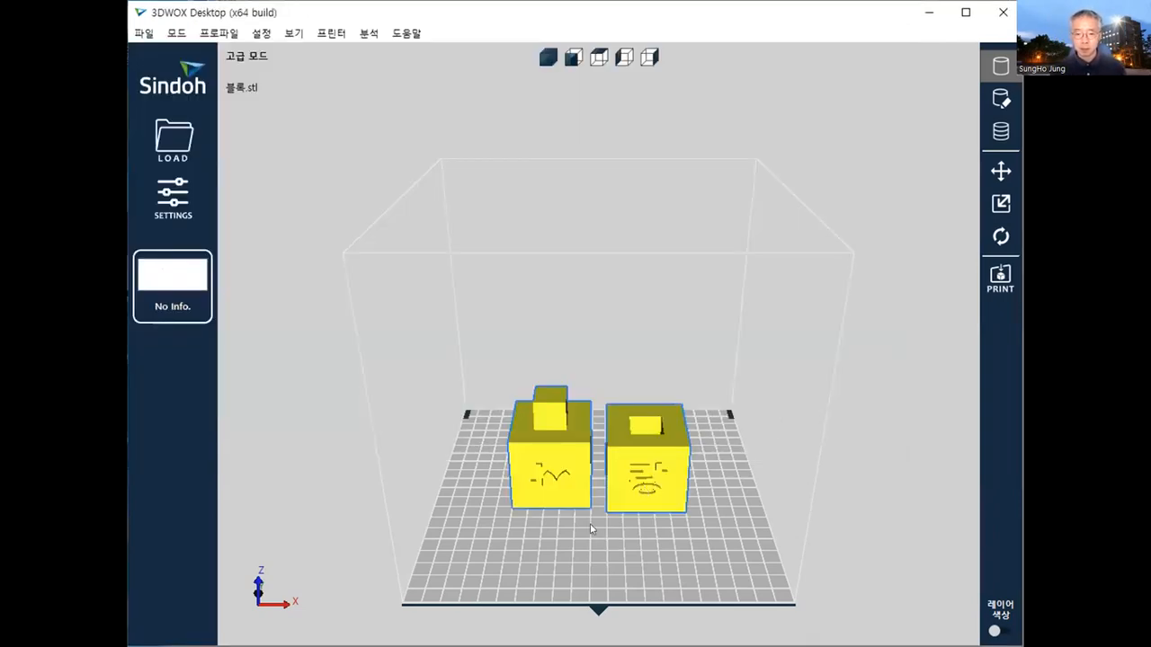
- Save the loaded block model as a G-code file named 블록 in the 다운로드 folder and accept the prompts
right_drag(543, 468, 450, 508)
right_drag(666, 509, 579, 501)
scroll(614, 509, up, 3)
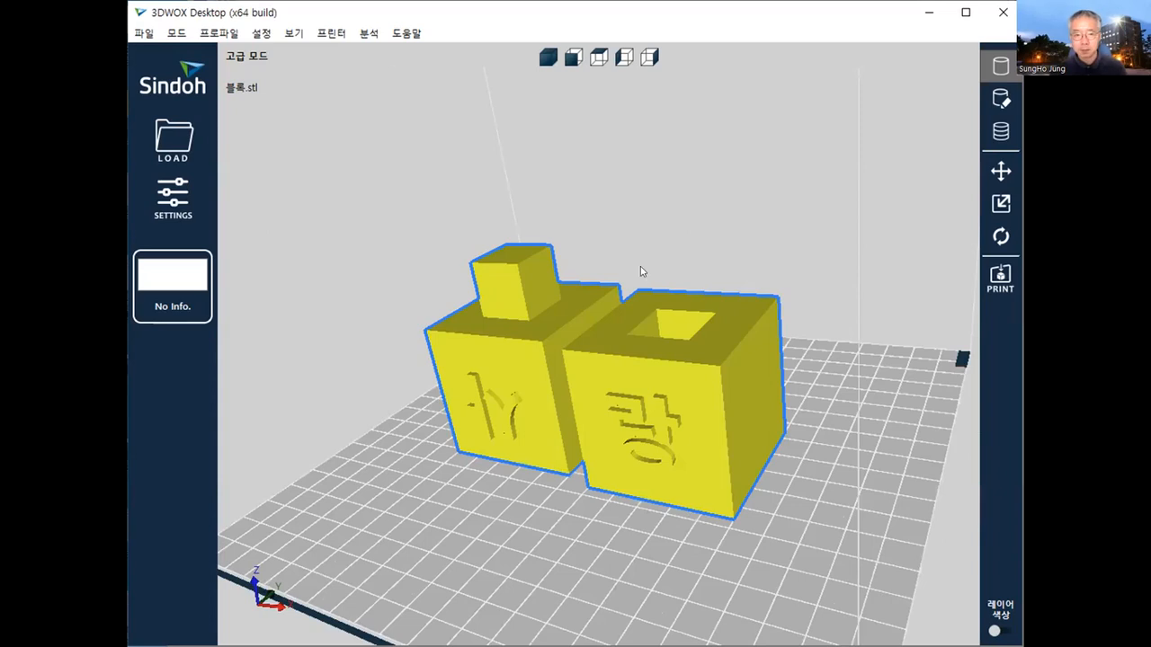
scroll(540, 445, up, 1)
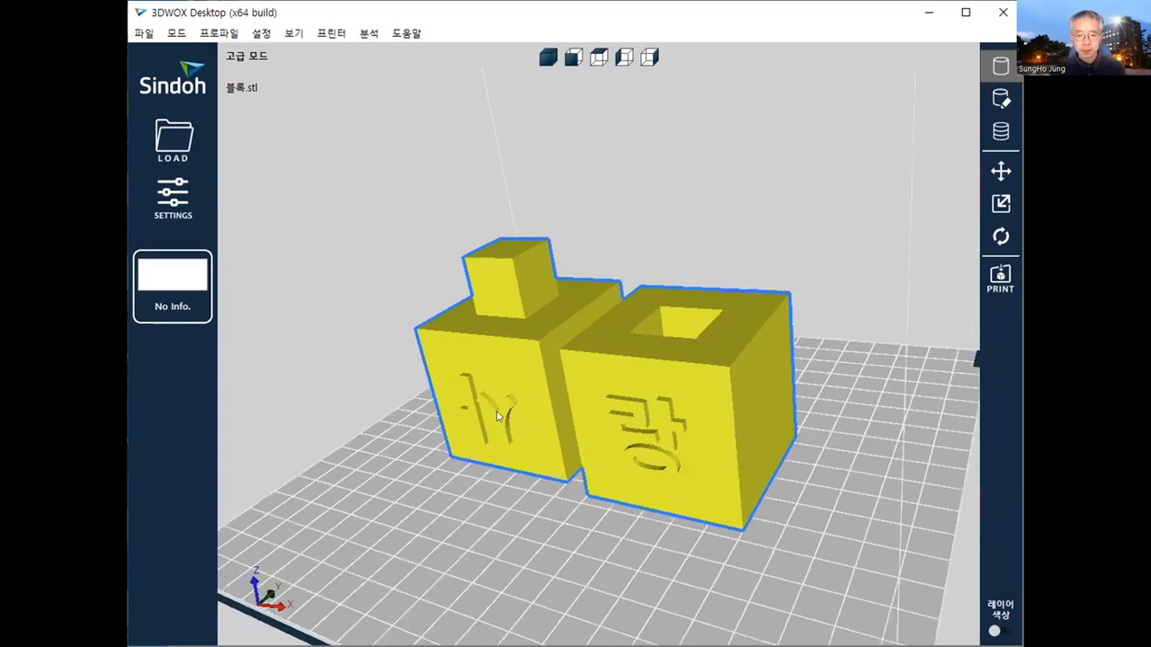
scroll(539, 450, down, 2)
scroll(525, 435, up, 2)
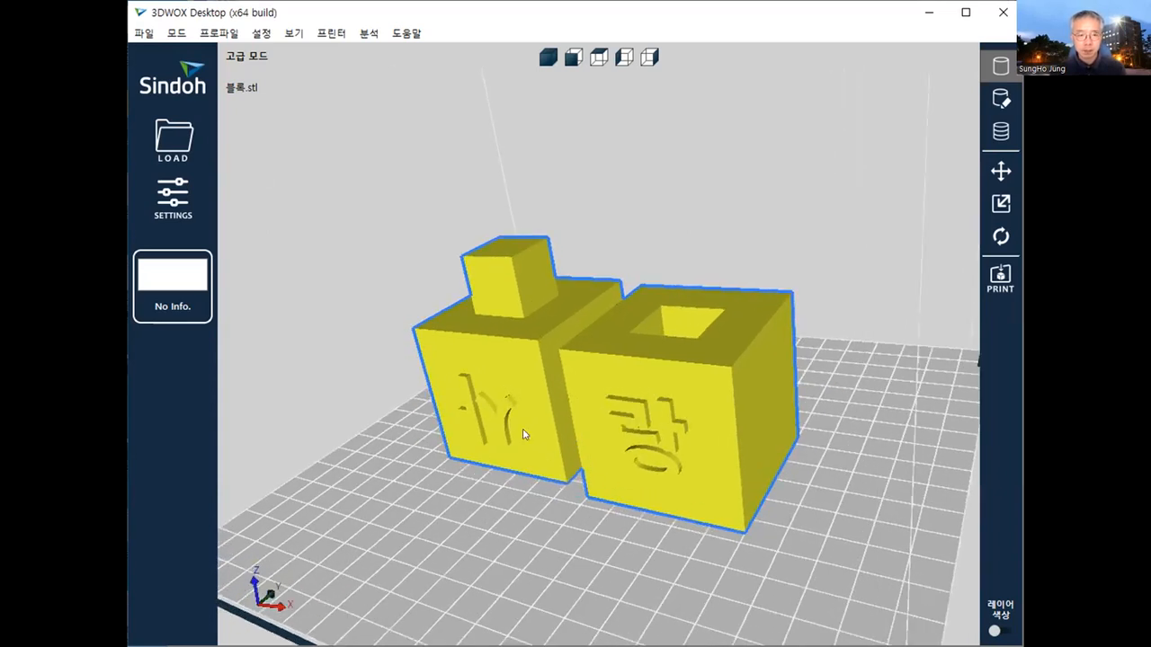
click(145, 33)
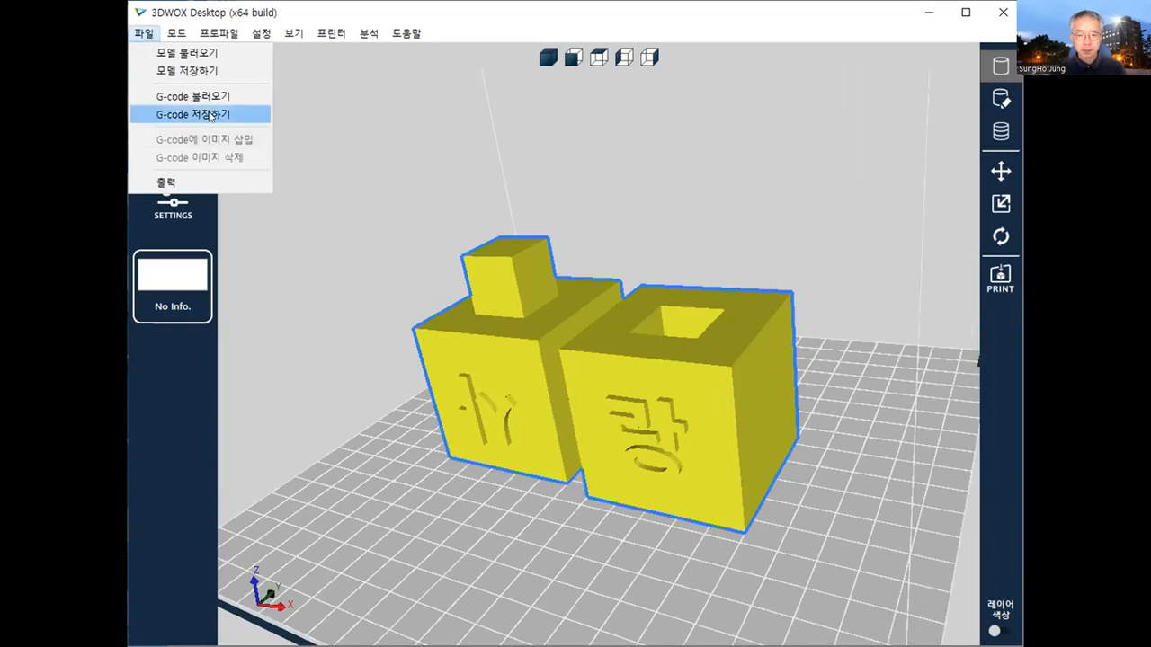
click(211, 116)
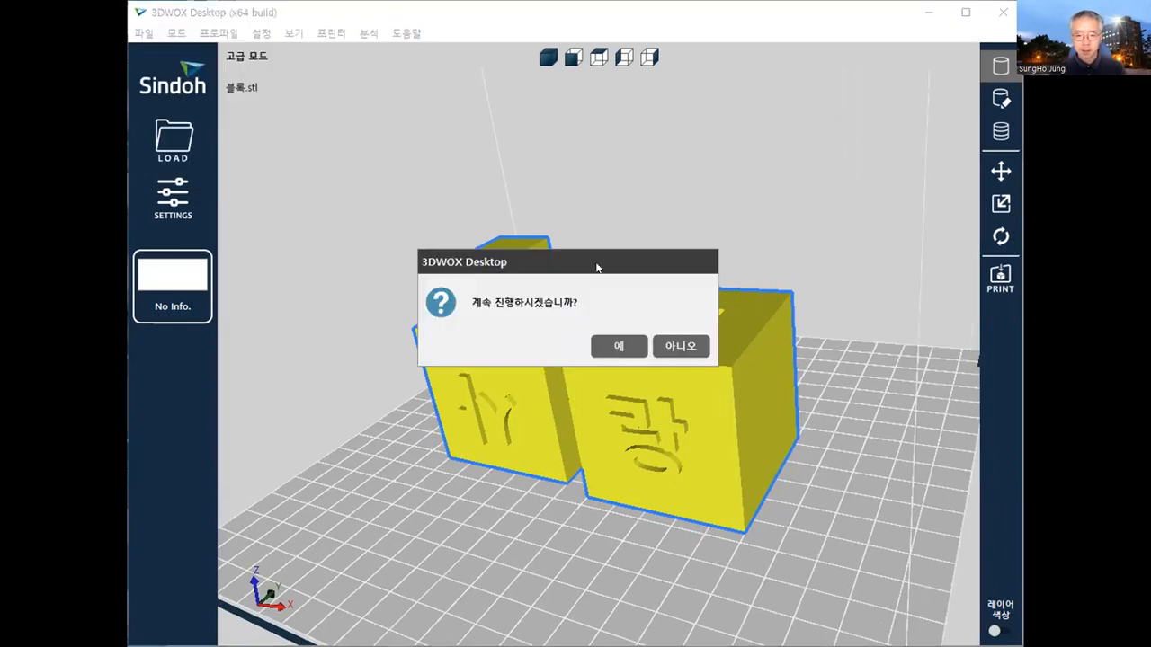
click(608, 344)
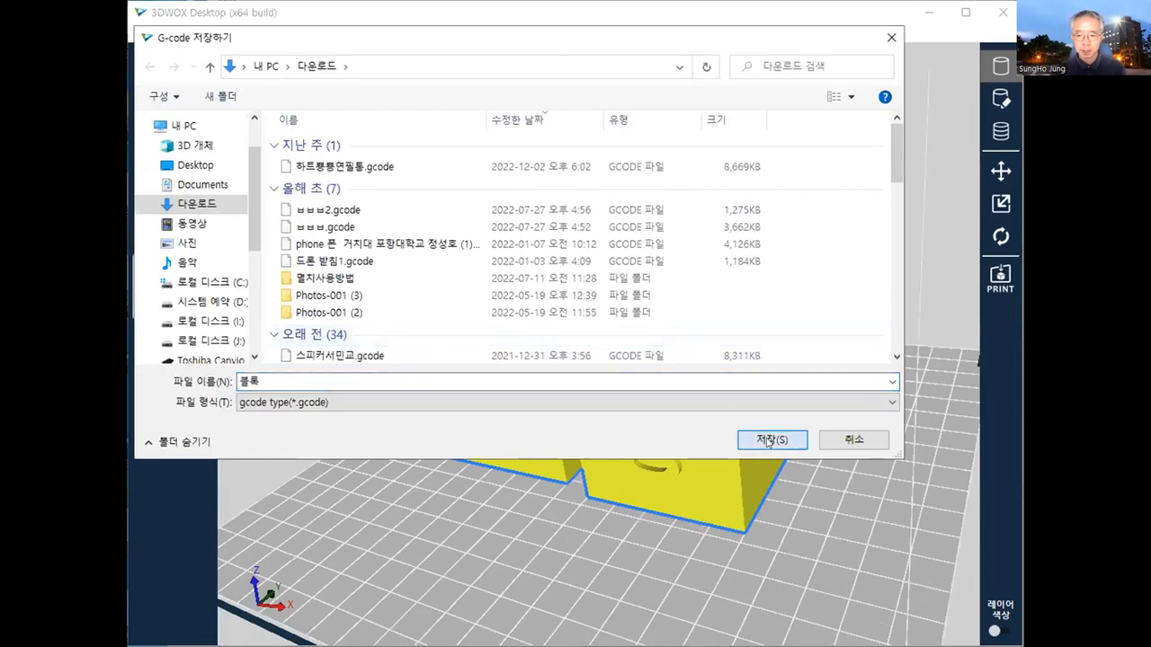
click(769, 440)
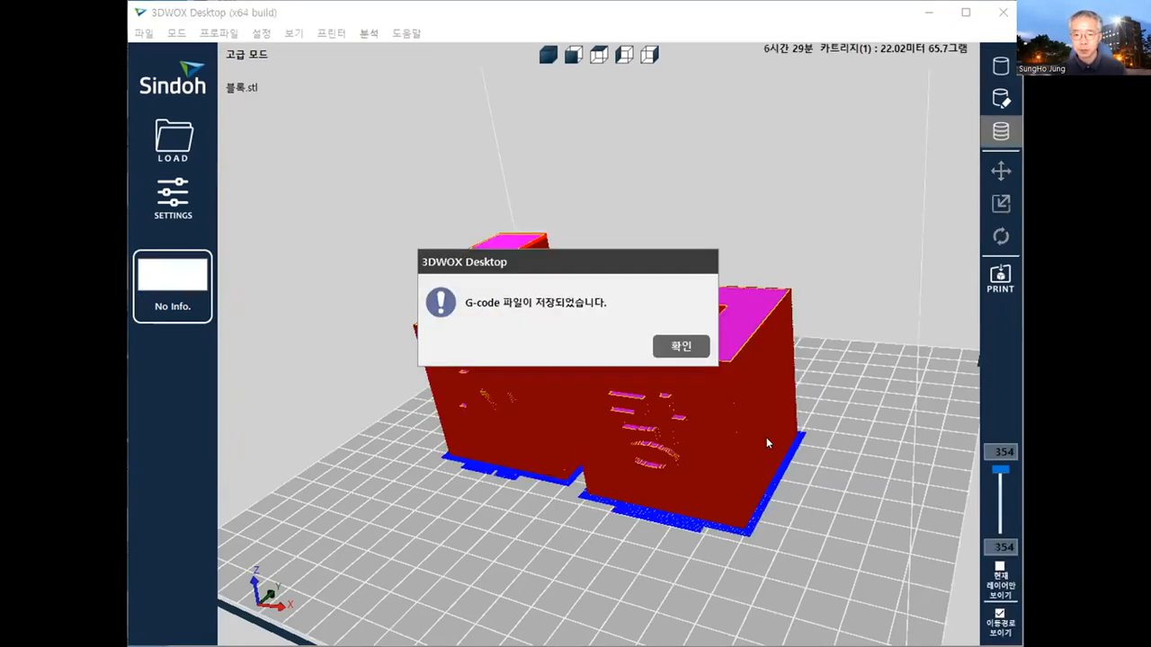
click(681, 347)
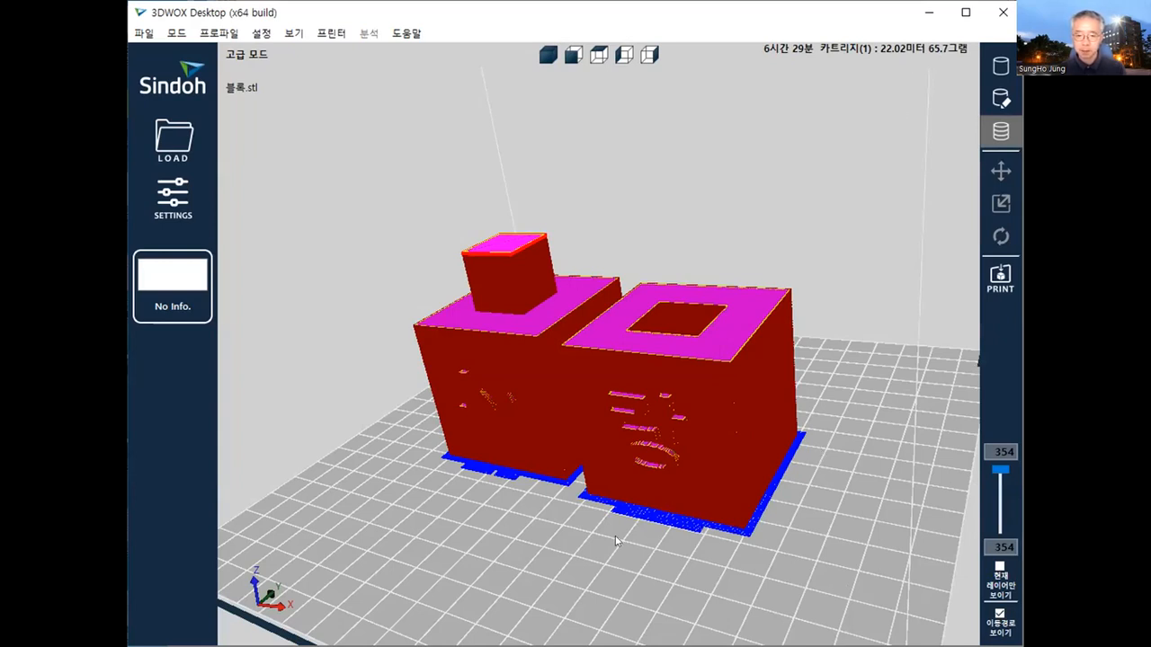
- Examine the sliced 사 and 랑 blocks from several angles, checking the letter faces, the connecting box, the socket and the base
right_drag(620, 522, 500, 539)
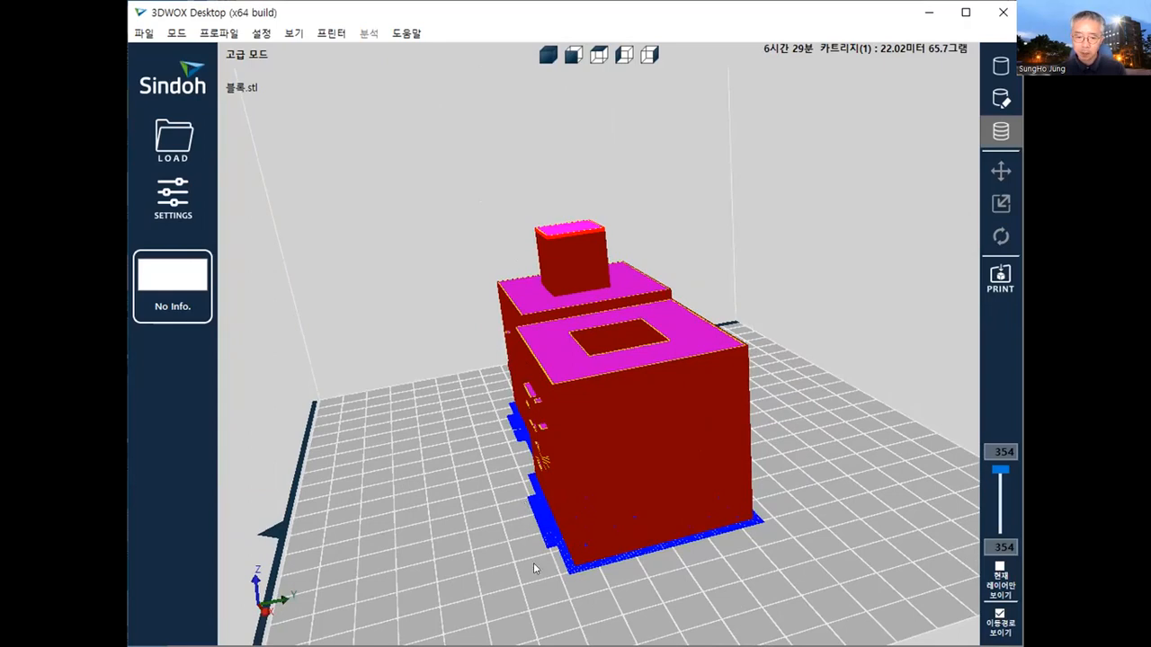
scroll(536, 566, up, 5)
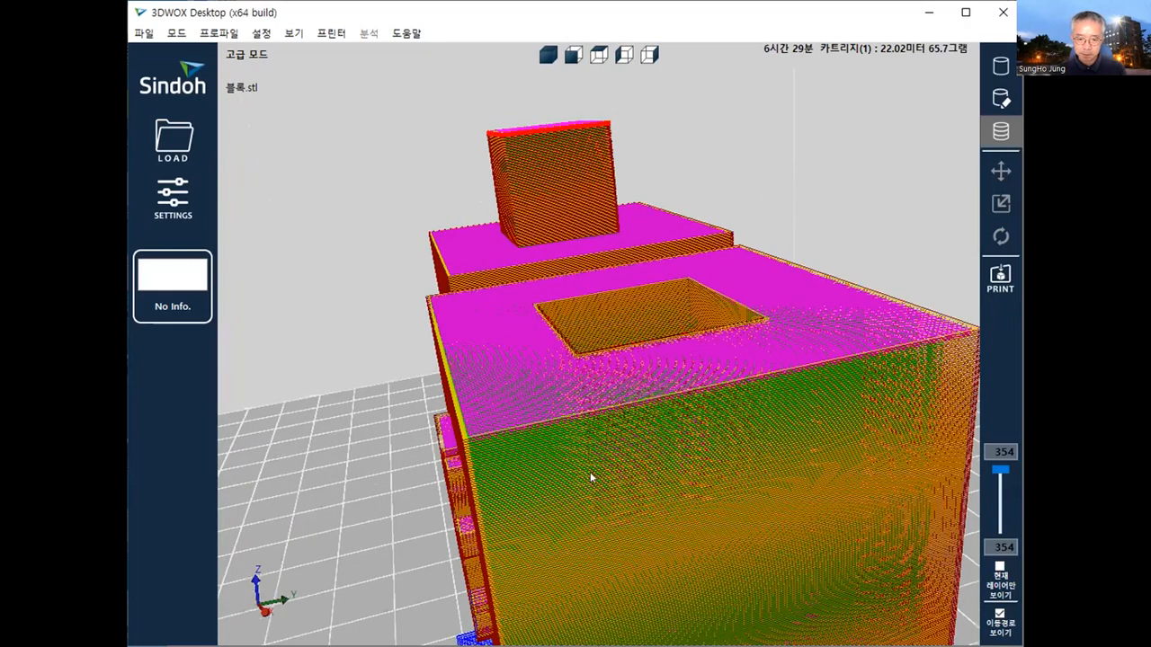
scroll(591, 477, down, 5)
scroll(577, 507, up, 2)
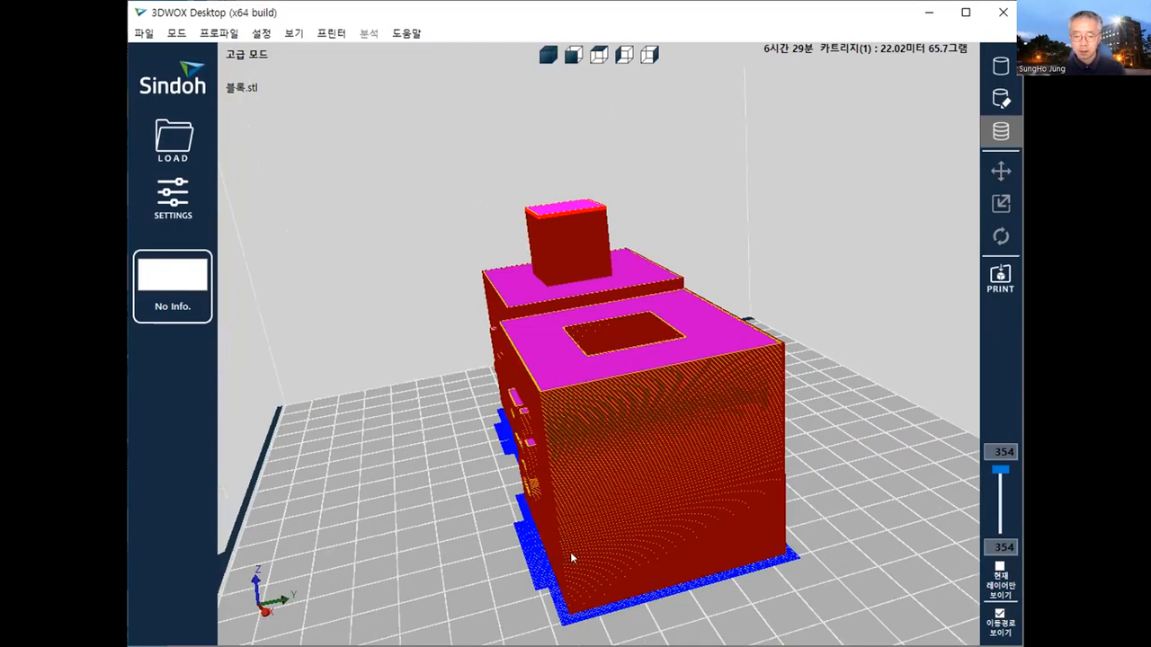
drag(573, 495, 758, 475)
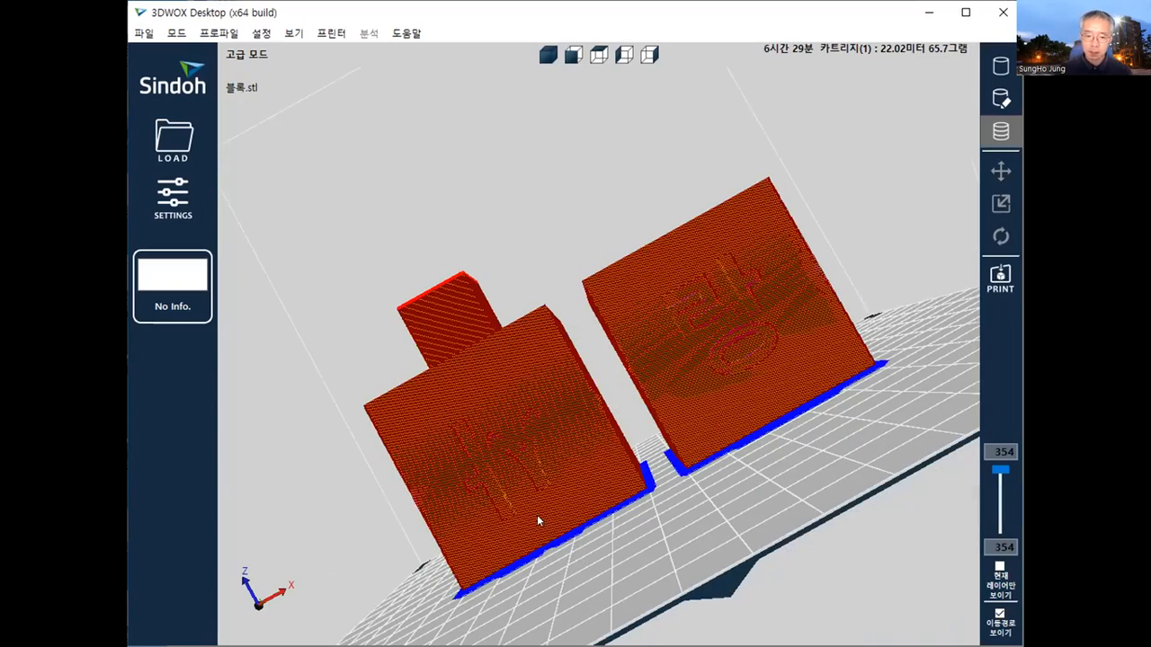
right_drag(562, 425, 458, 390)
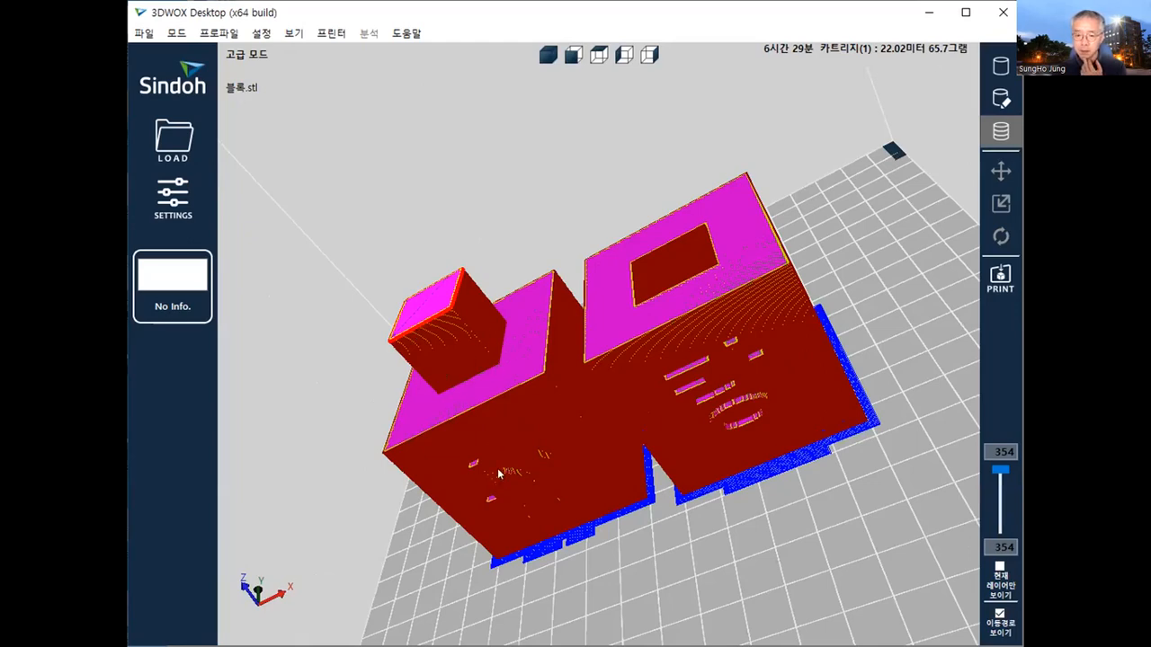
drag(498, 473, 496, 404)
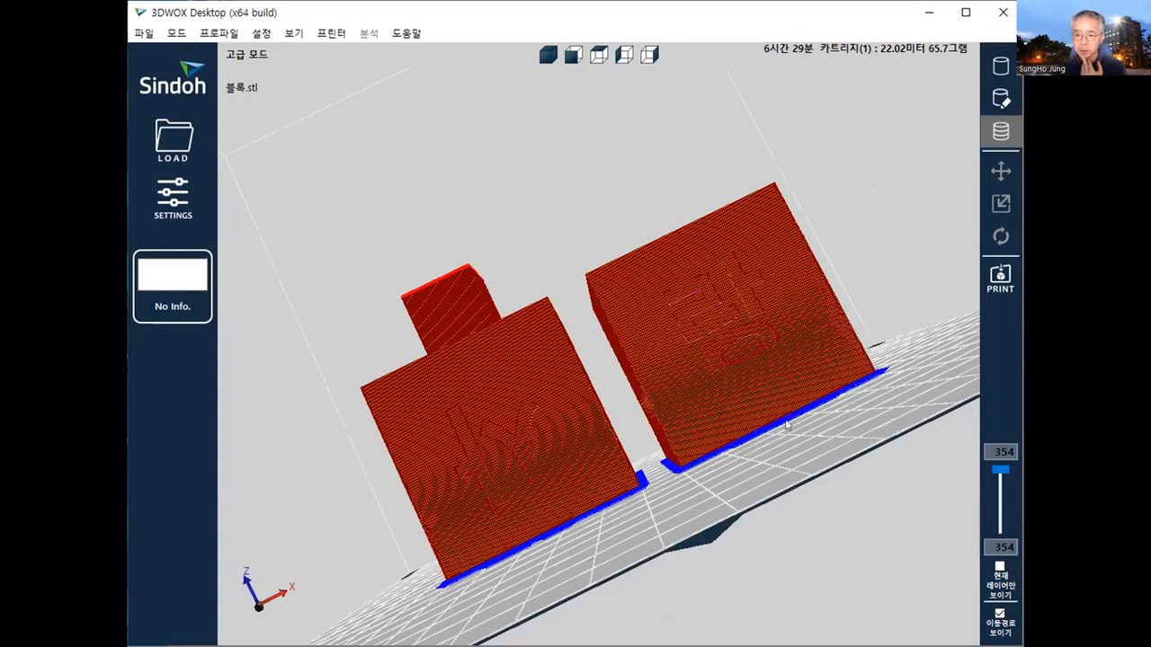
drag(787, 426, 735, 428)
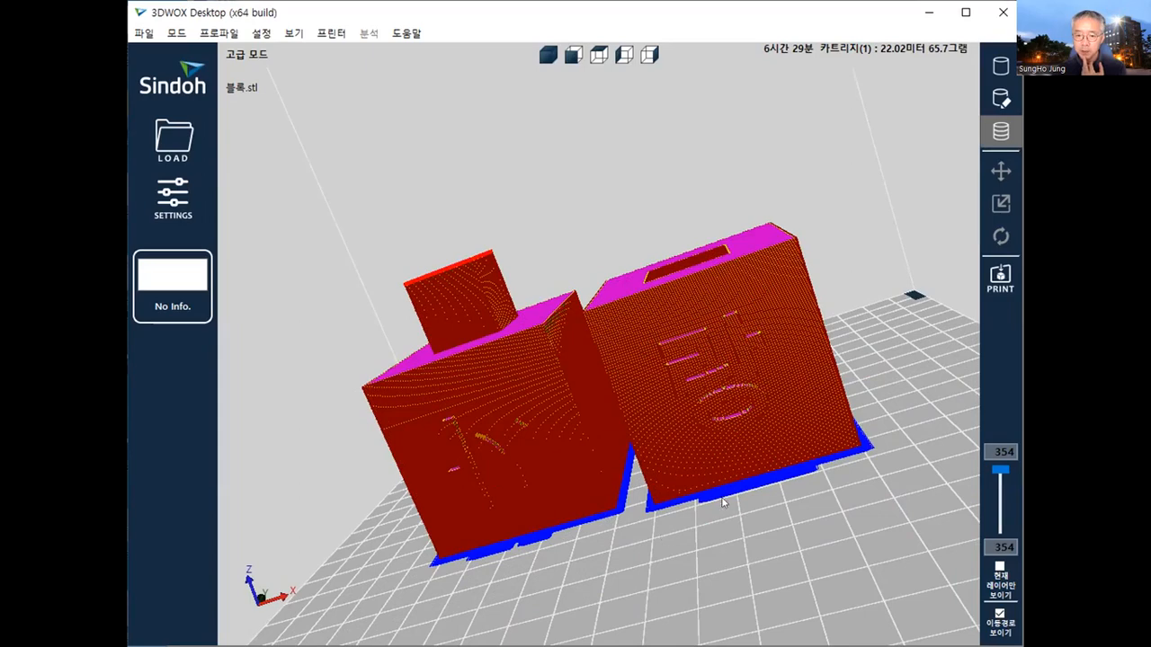
drag(682, 531, 627, 545)
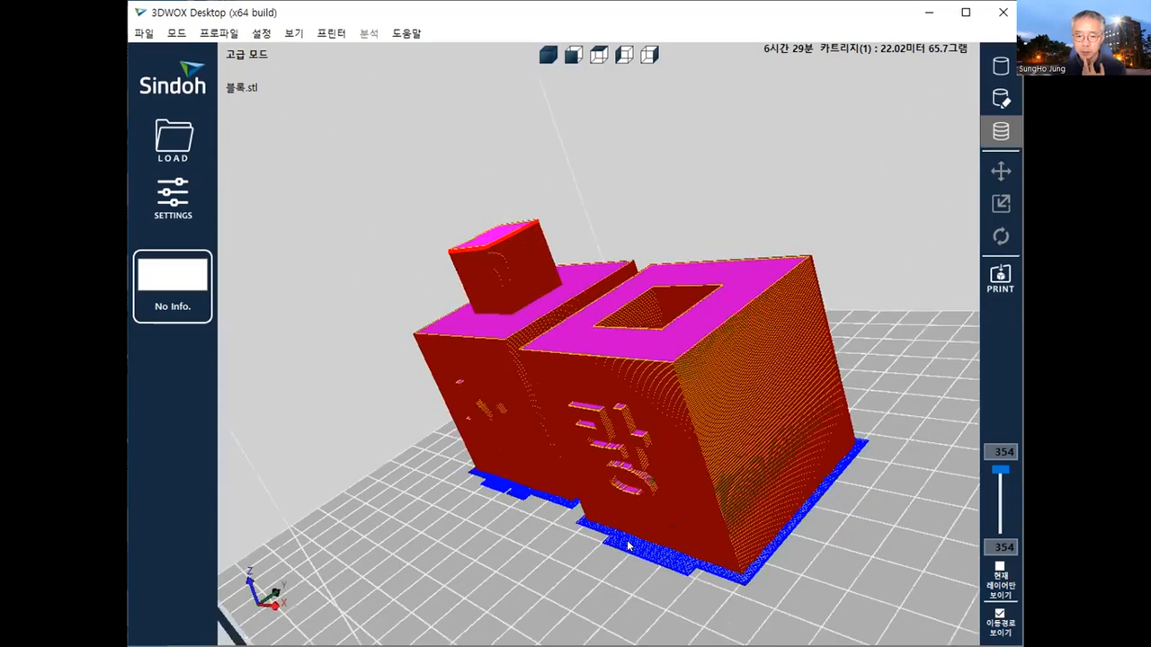
- Switch to support editing and lower the editing plane to the base of the blocks
click(1002, 98)
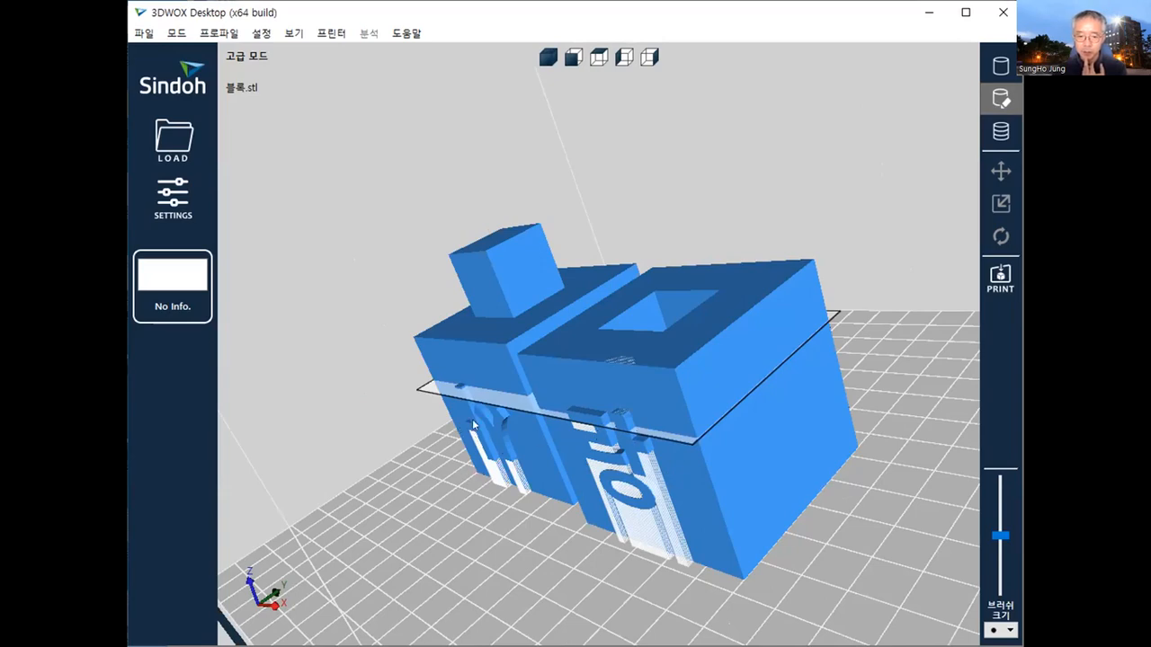
right_drag(560, 512, 699, 478)
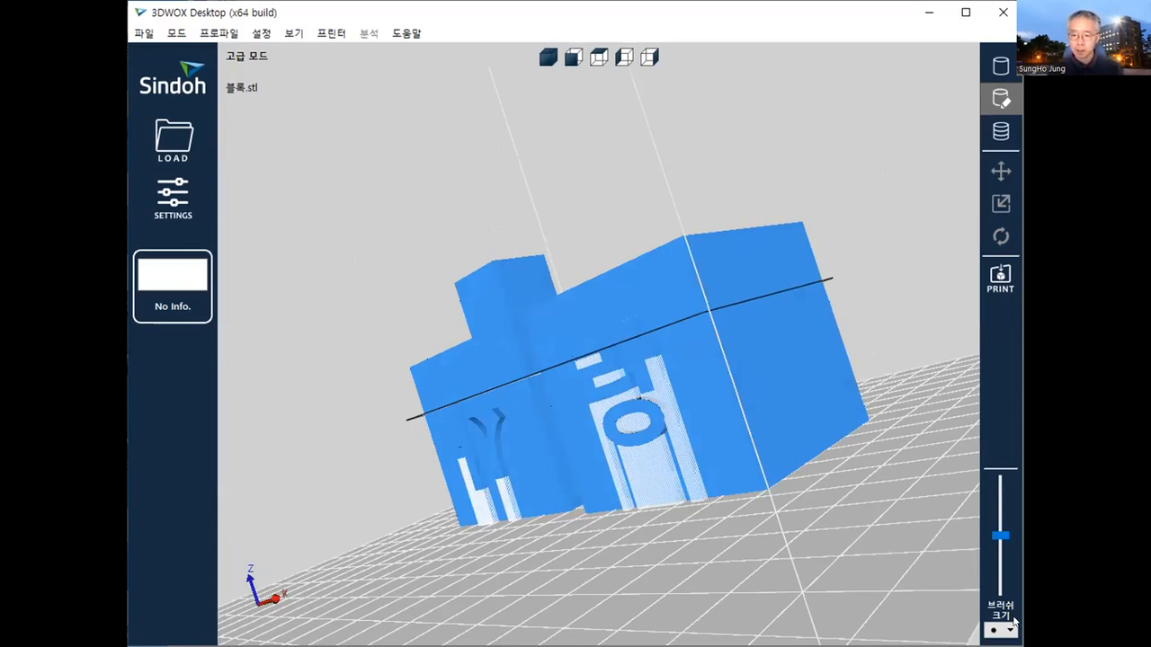
drag(992, 528, 995, 594)
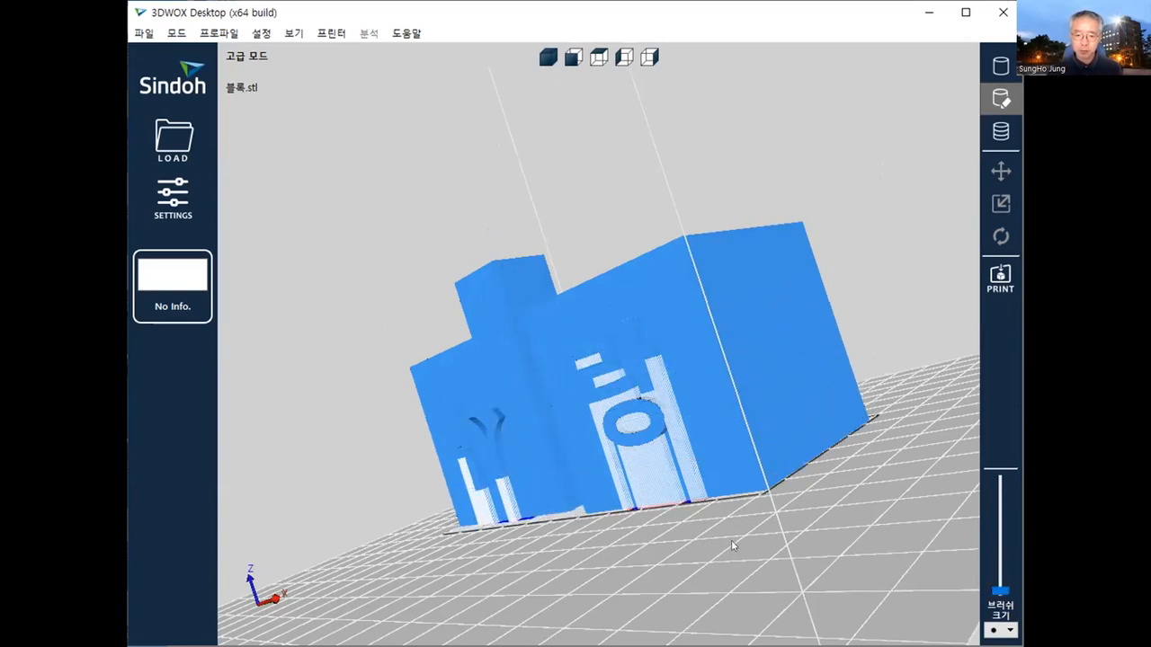
- Remove the four blue support areas at the base below the lettering, two on the 랑 block and two on the 사 block
right_drag(704, 465, 693, 409)
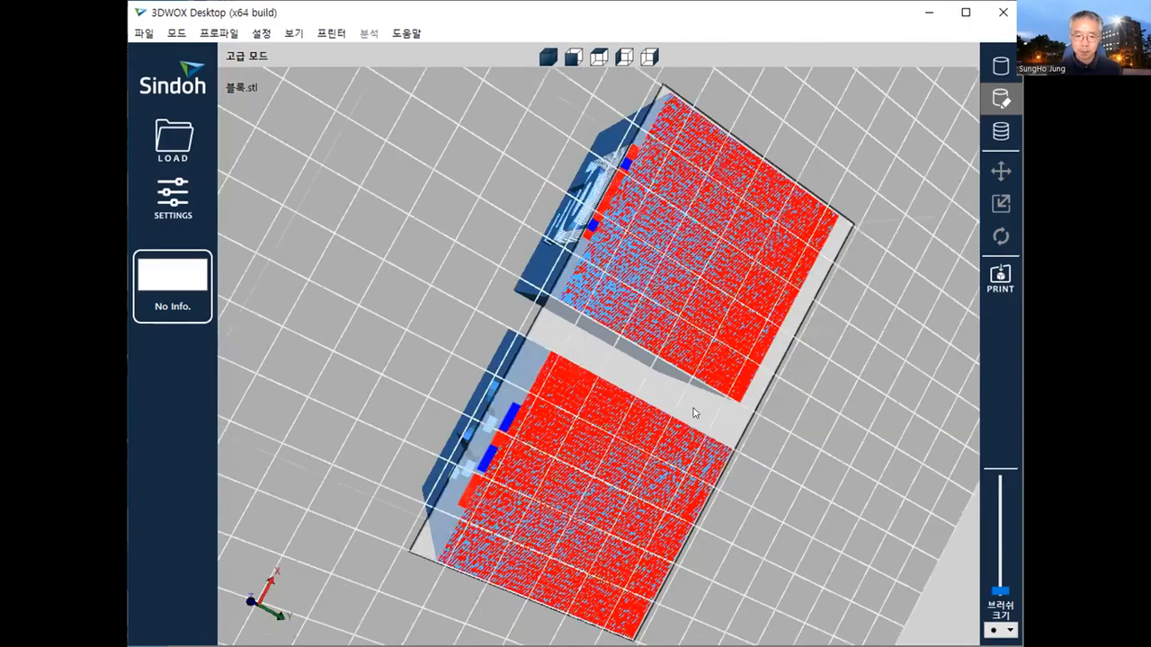
right_drag(597, 263, 595, 256)
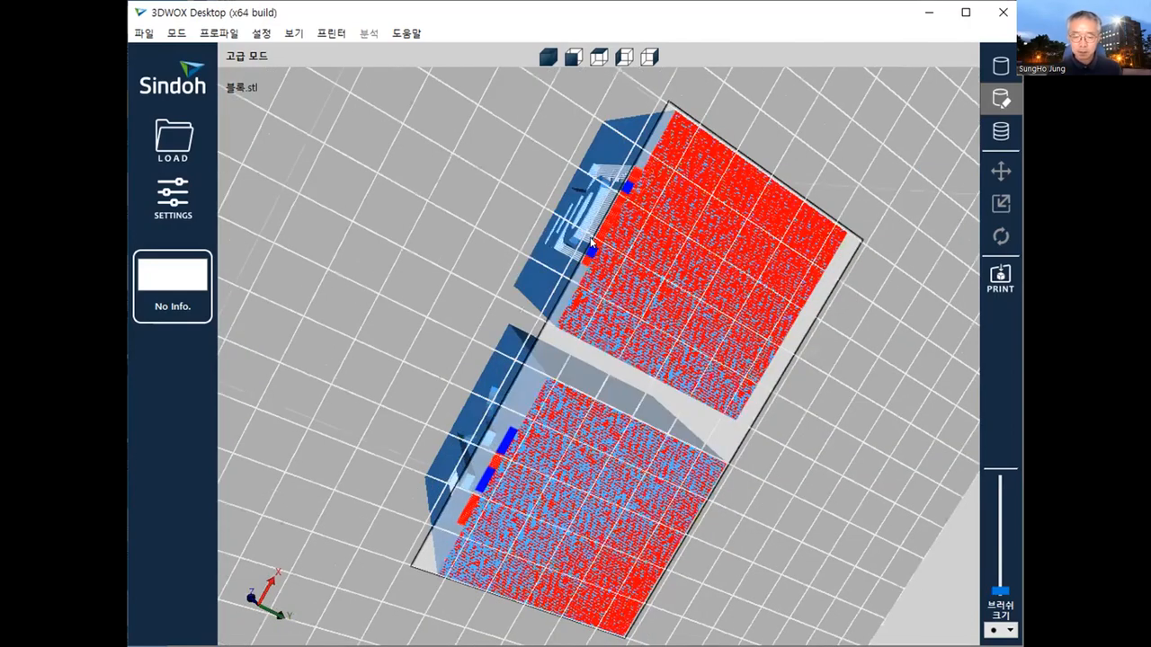
click(625, 185)
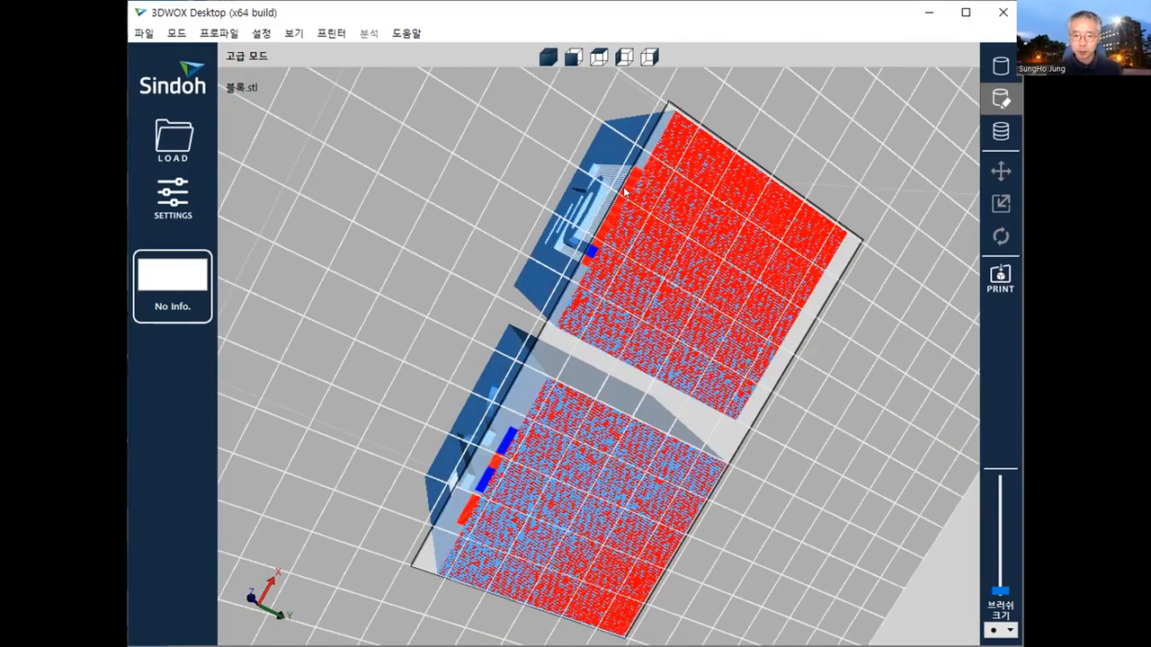
click(591, 252)
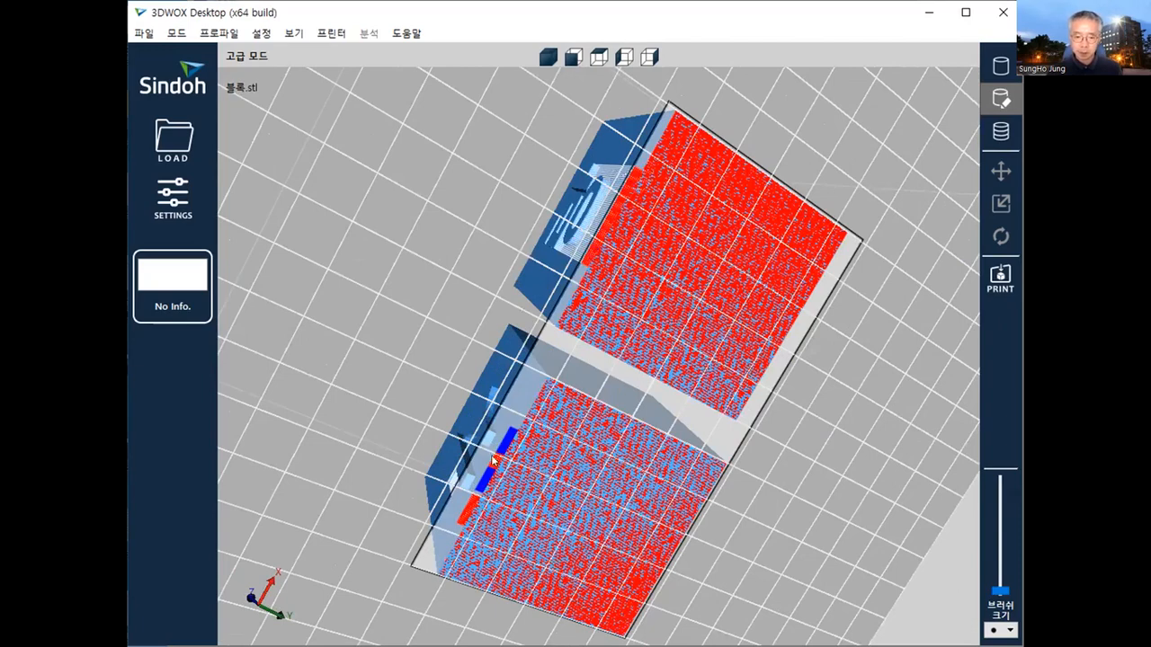
click(509, 435)
click(484, 477)
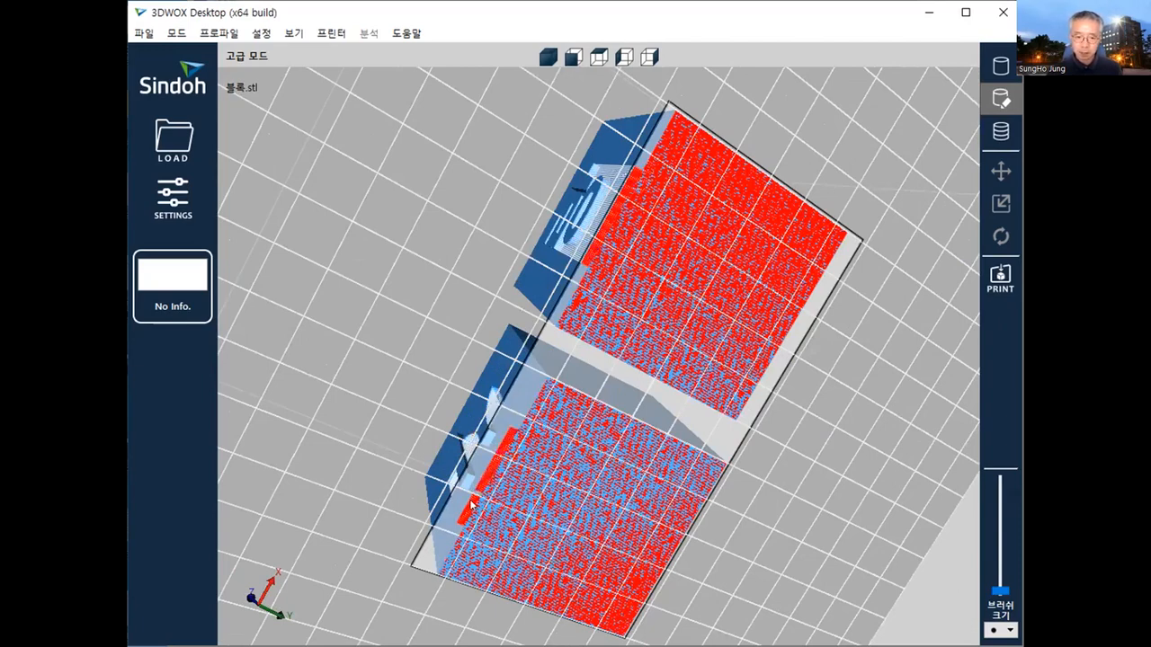
- Inspect the edited supports around the 사 and 랑 lettering from above, the front and the sides
right_drag(508, 405, 775, 413)
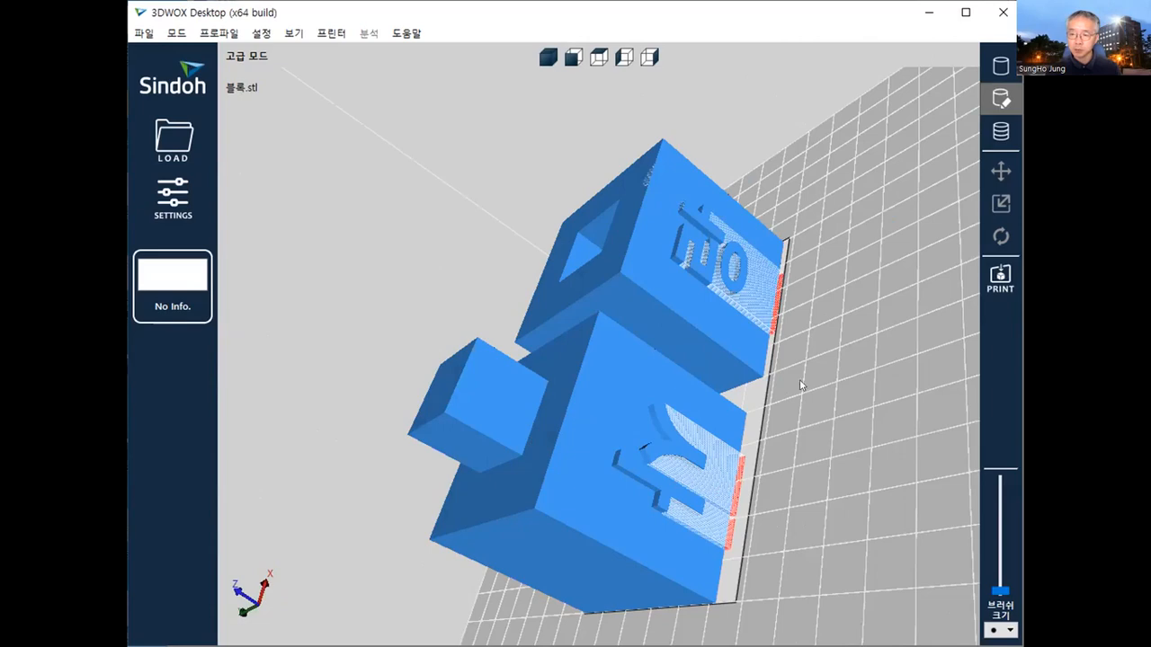
right_drag(780, 445, 894, 433)
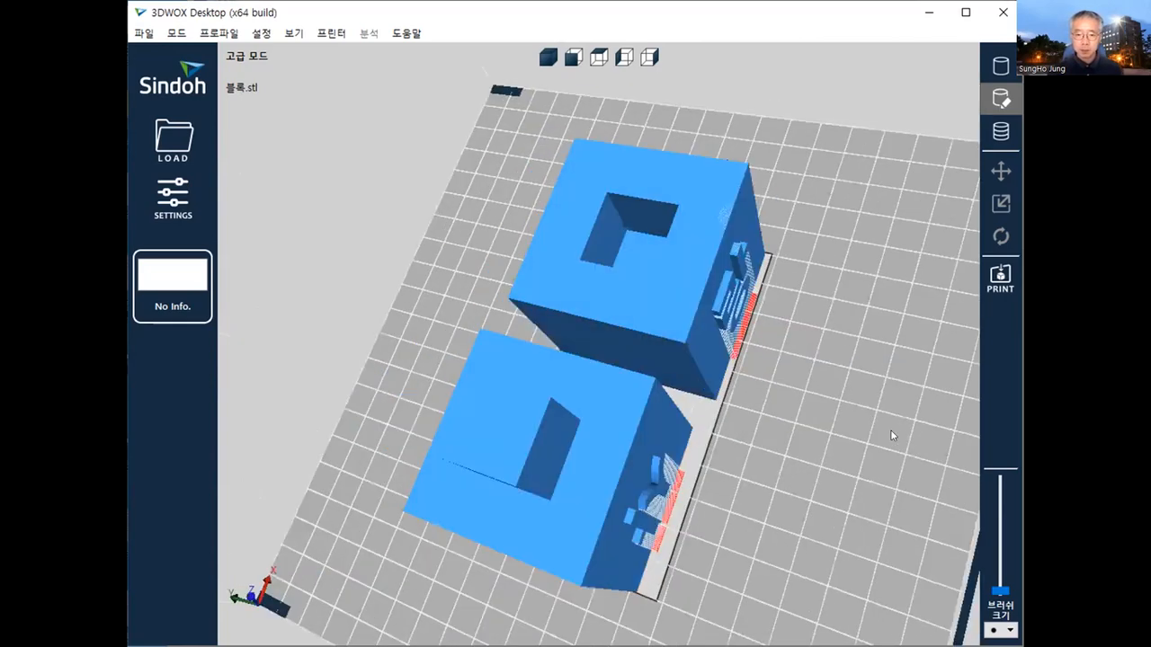
right_drag(688, 496, 695, 492)
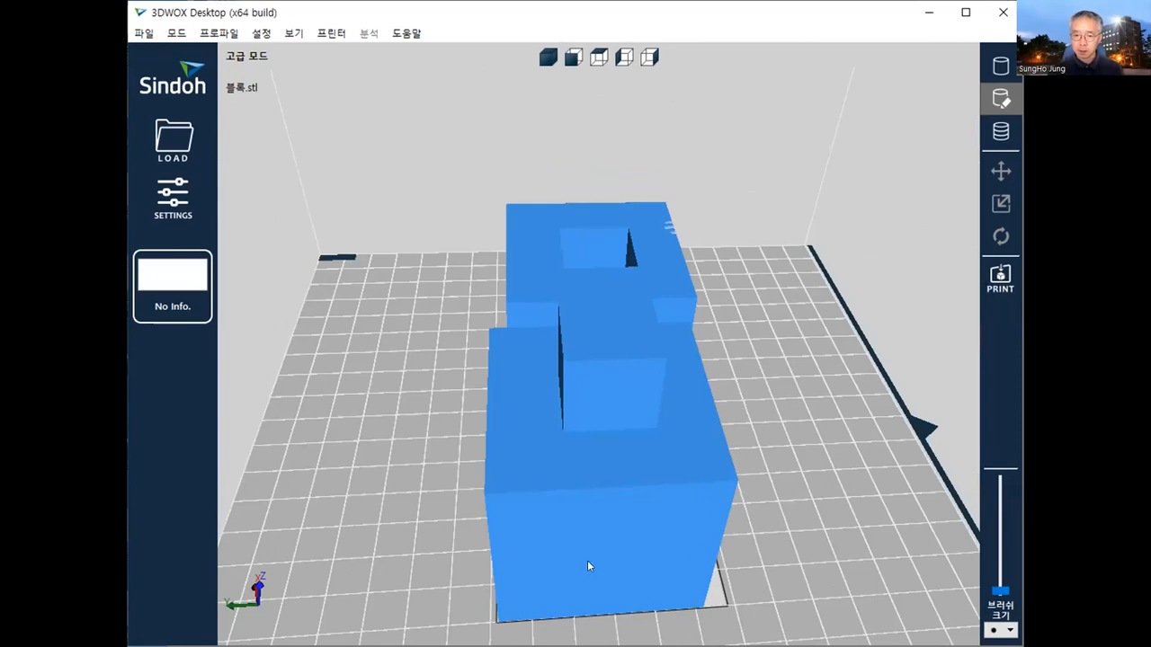
right_drag(587, 560, 492, 552)
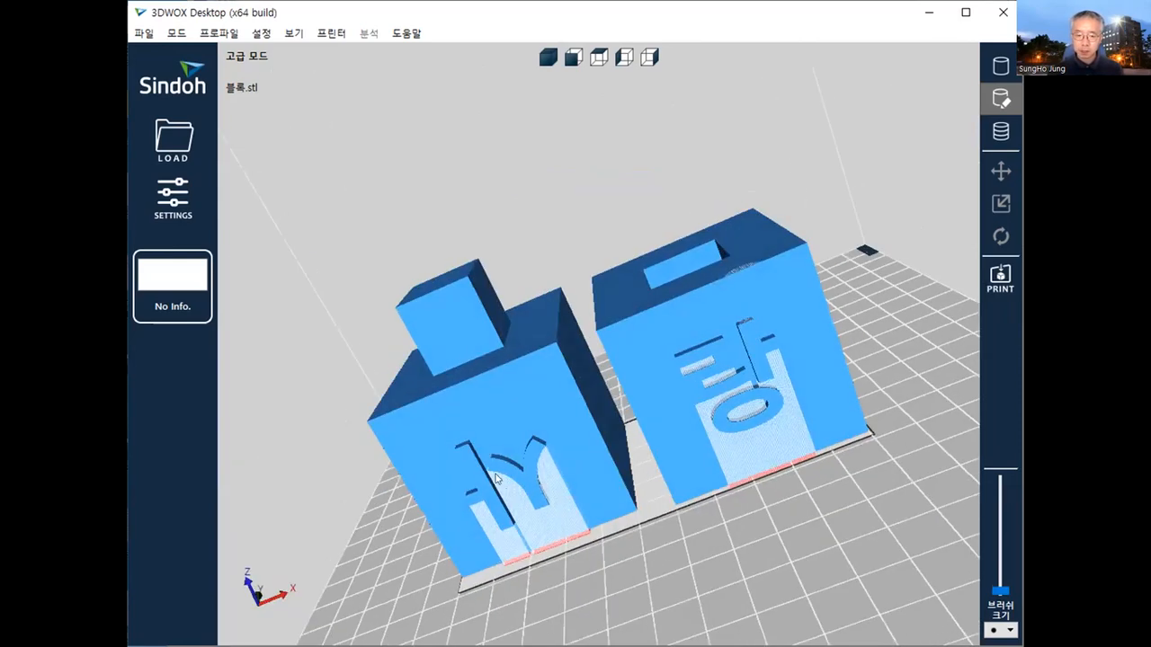
right_drag(589, 554, 508, 559)
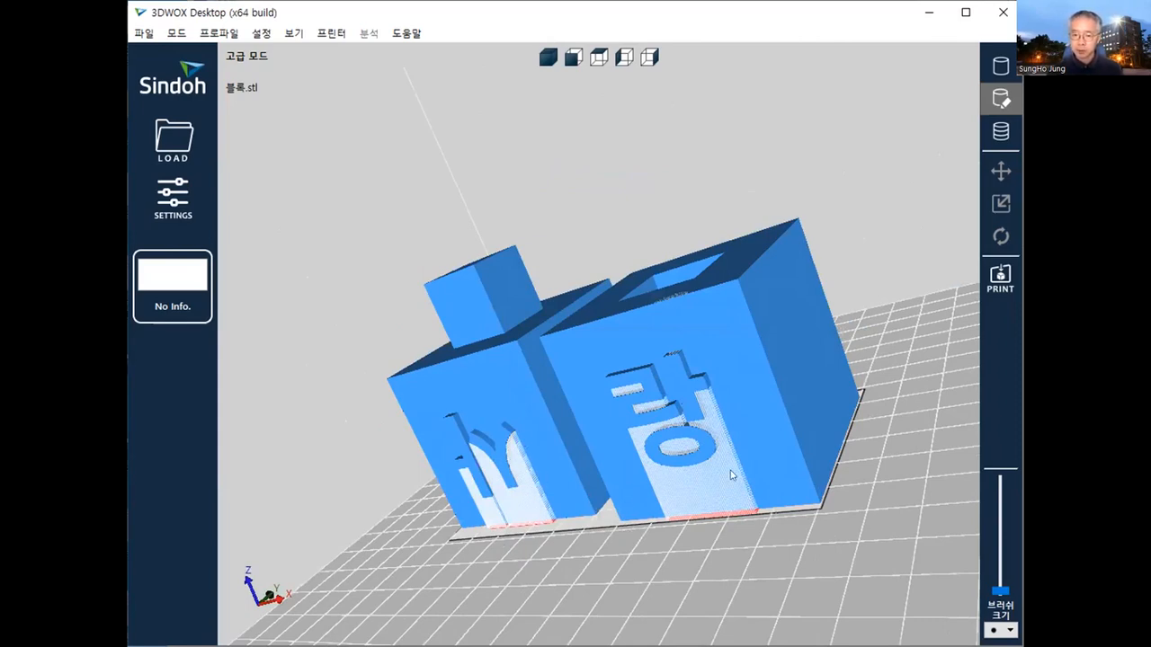
right_drag(732, 475, 757, 514)
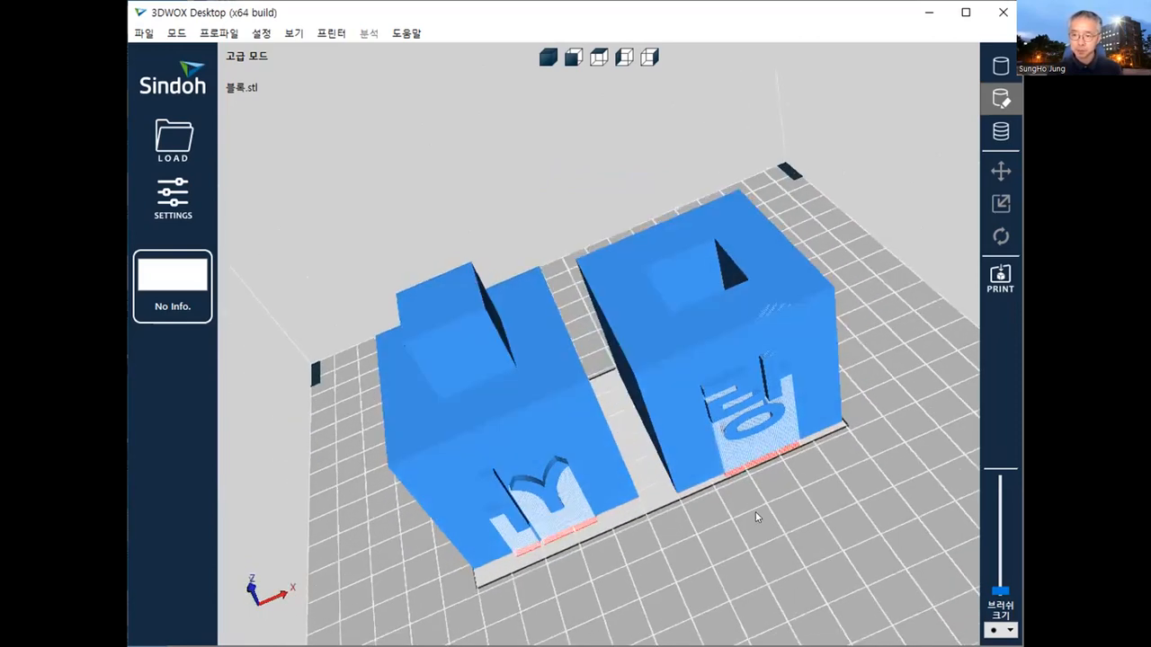